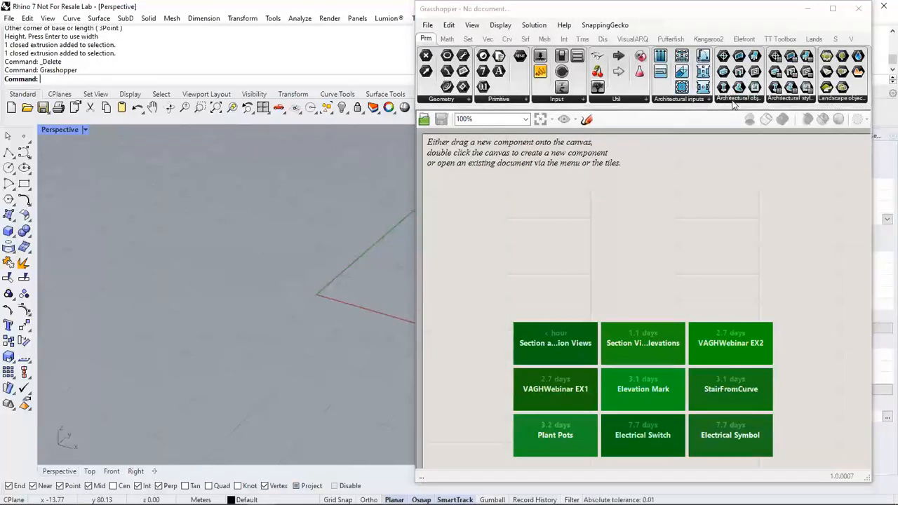
Examine the VisualARQ architectural inputs, objects and styles among the parameter components, then the VisualARQ level and generic components
left_click(733, 102)
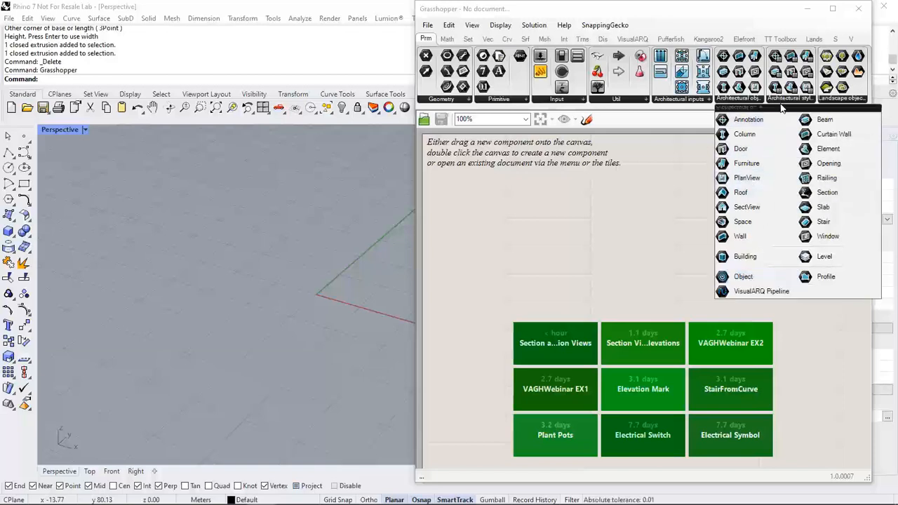
mouse_move(783, 104)
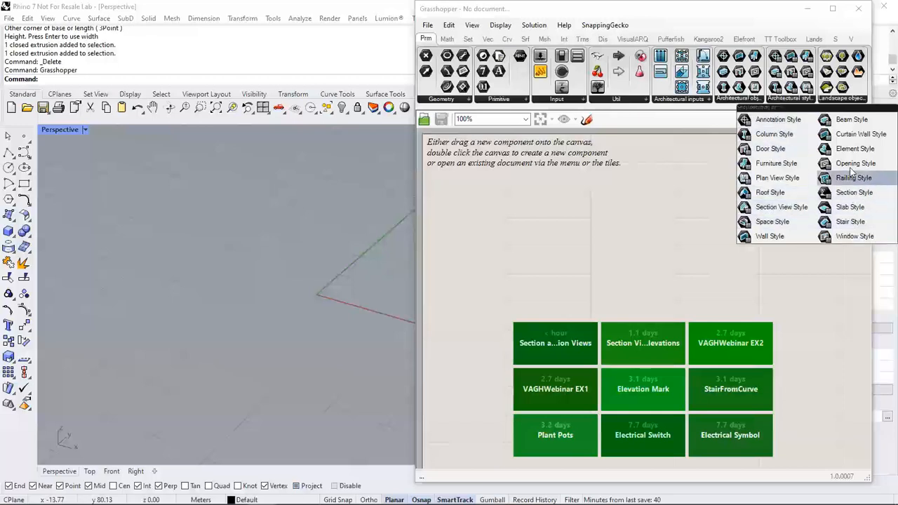
mouse_move(684, 102)
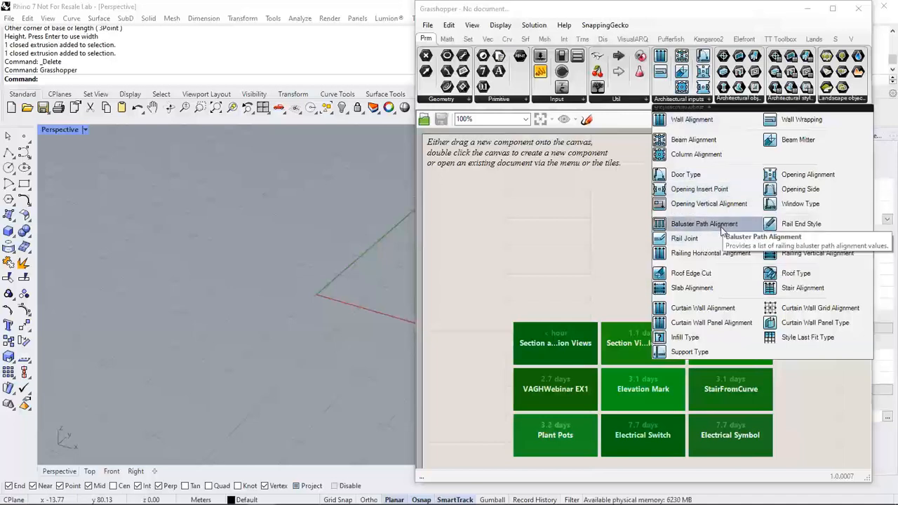
left_click(494, 210)
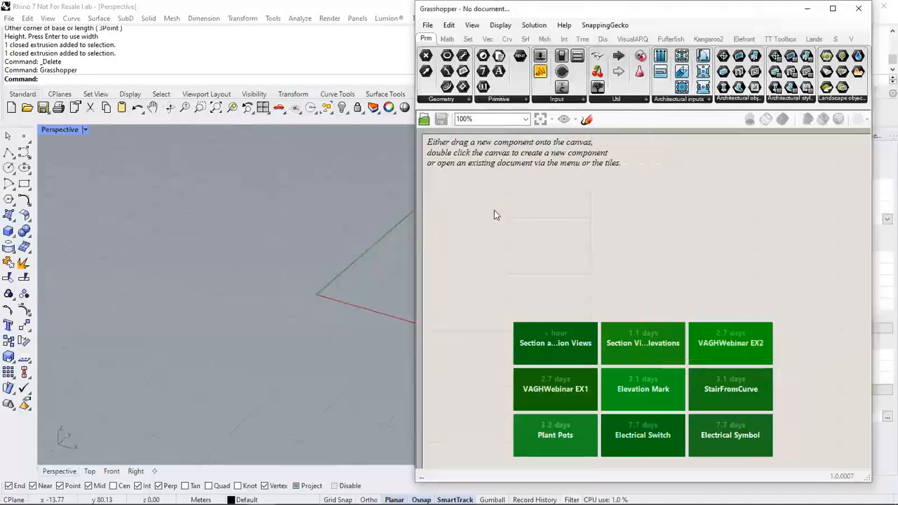
left_click(632, 40)
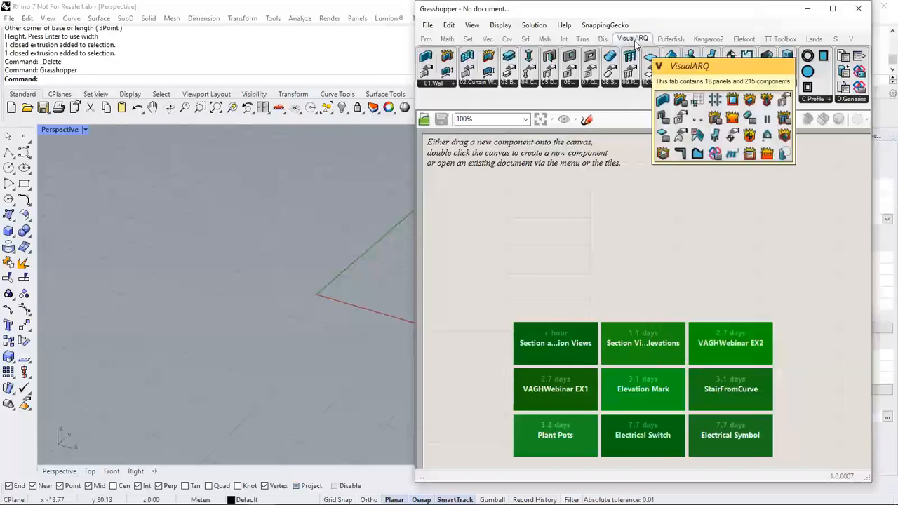
left_click_drag(414, 165, 303, 165)
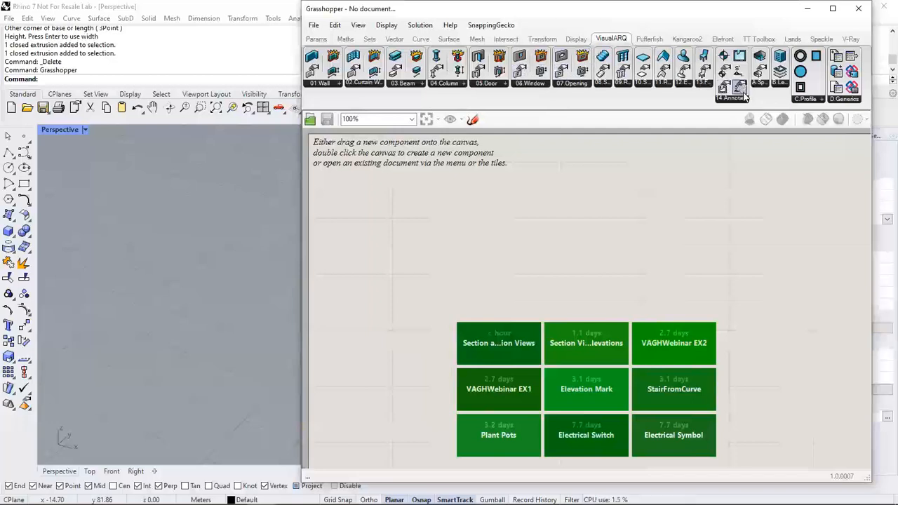
left_click(777, 83)
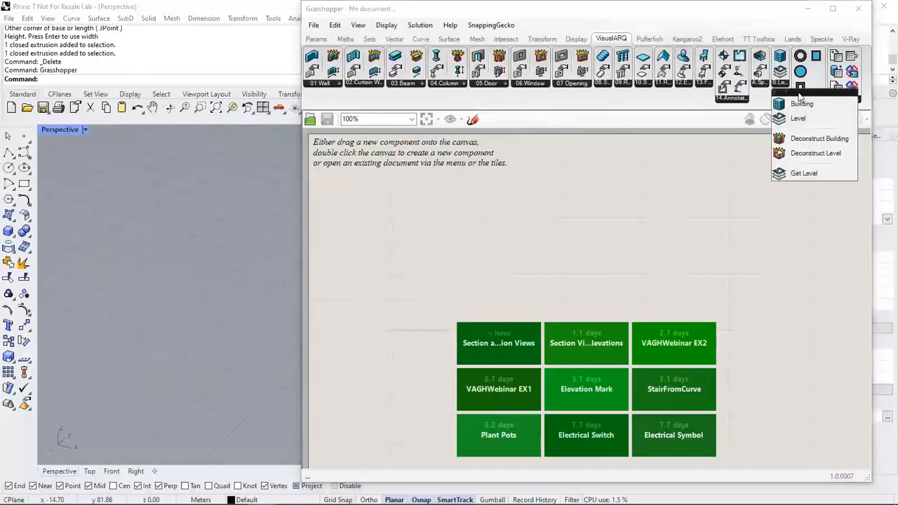
left_click(855, 100)
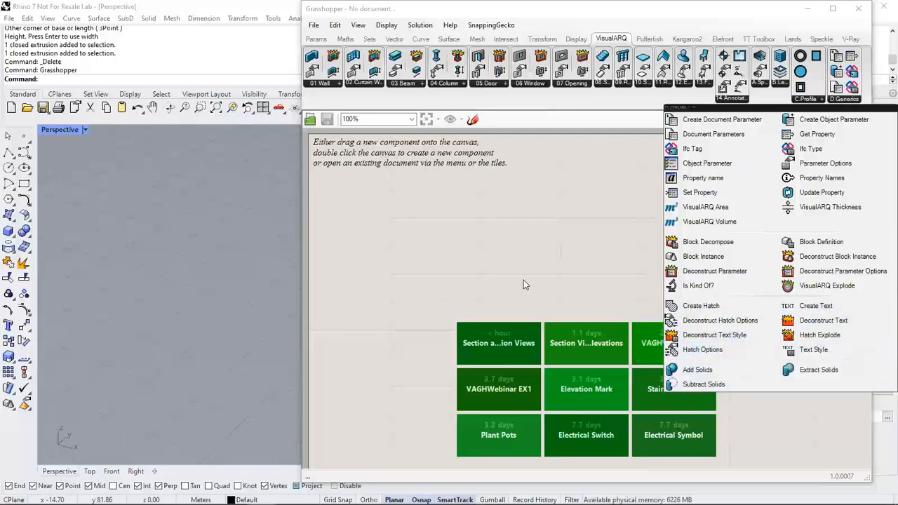
left_click(509, 267)
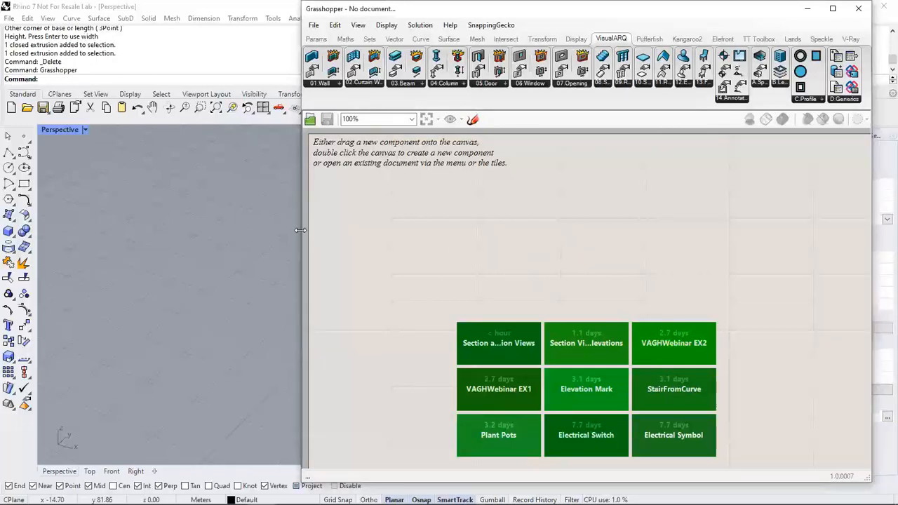
Add a VisualARQ Wall component to the Grasshopper canvas and view its default wall in the Perspective viewport
left_click_drag(300, 230, 411, 182)
left_click(418, 59)
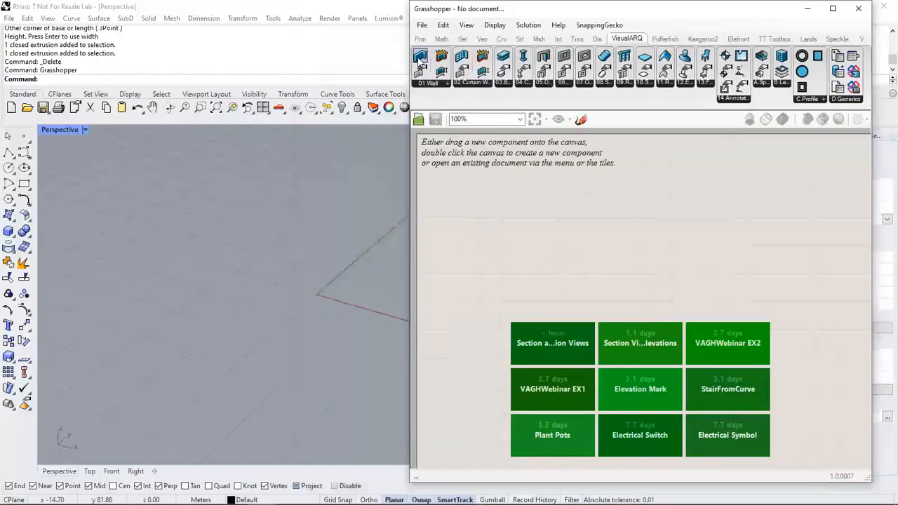
scroll(516, 272, "down", 4)
left_click(682, 315)
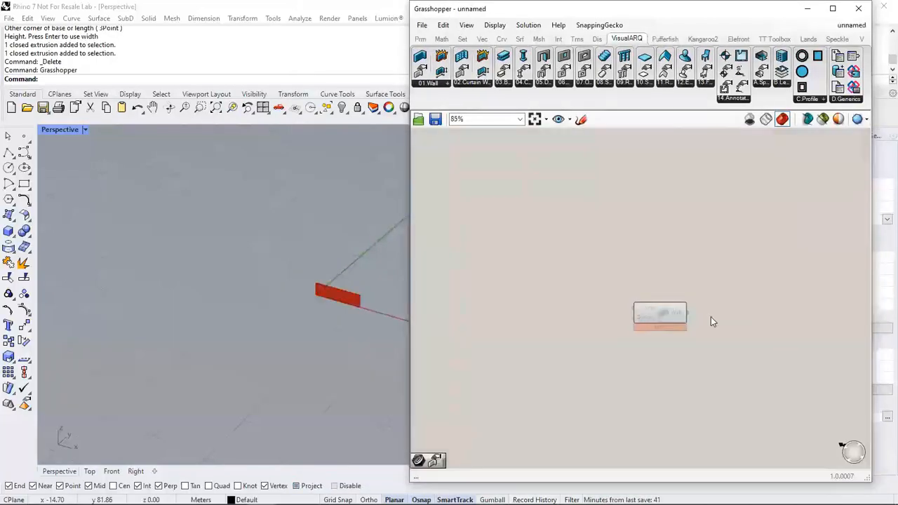
scroll(676, 302, "up", 8)
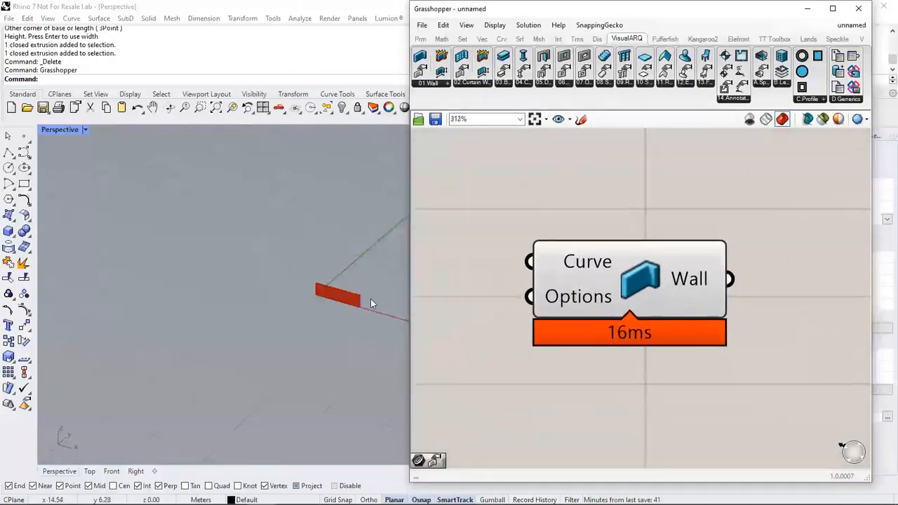
scroll(354, 303, "up", 5)
right_click_drag(356, 306, 264, 243)
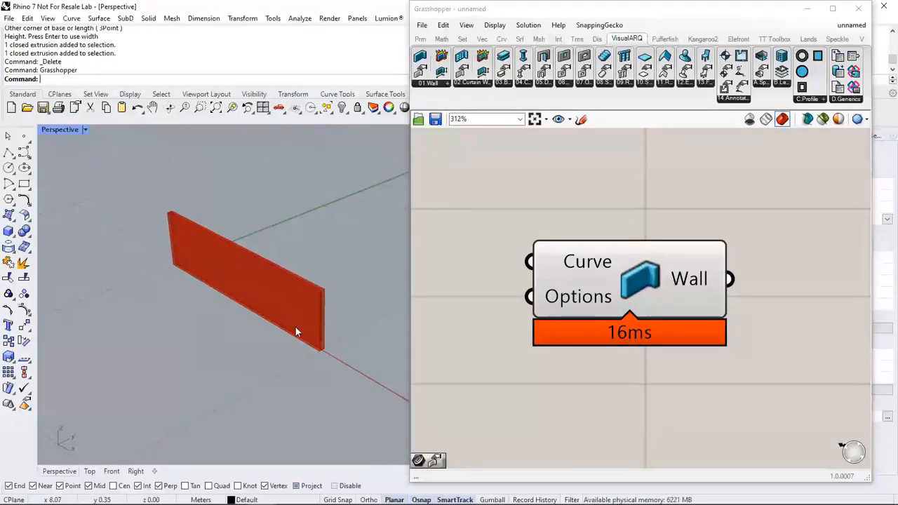
scroll(293, 309, "down", 1)
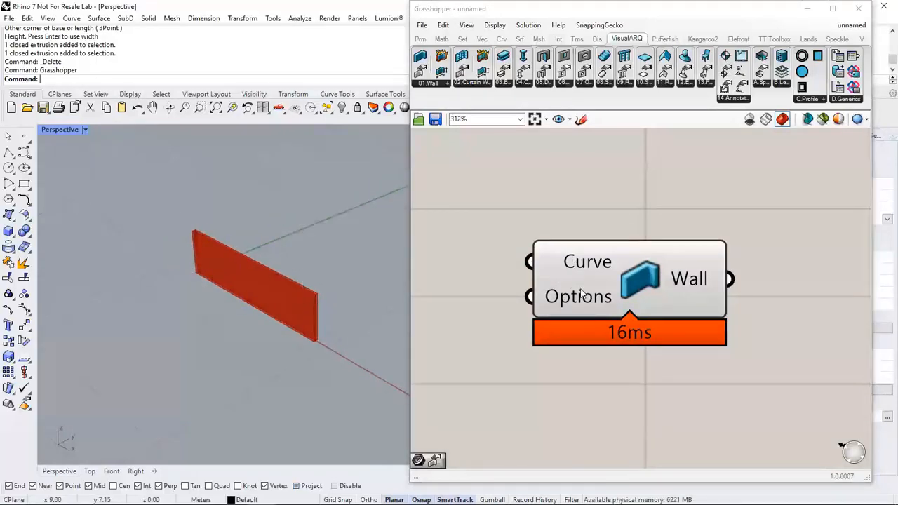
scroll(592, 370, "down", 3)
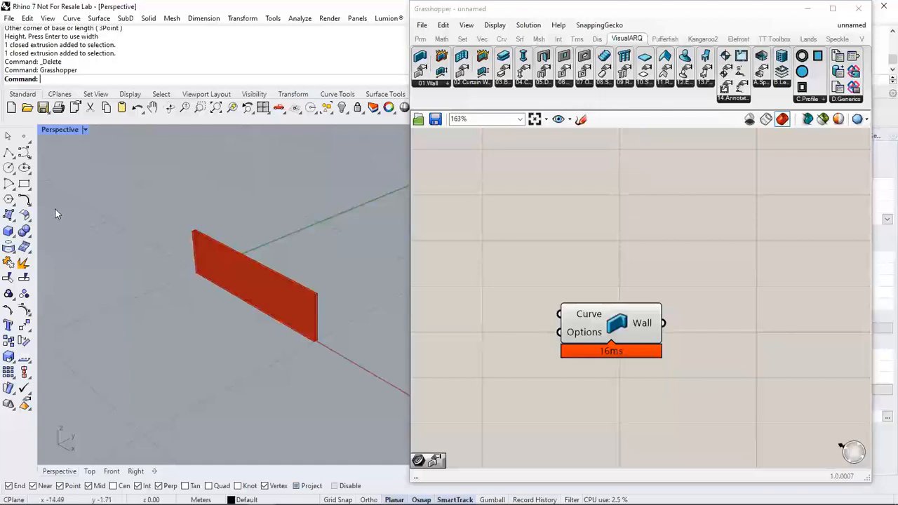
Draw an open degree 3 curve with three control points in front of the default wall in the Perspective viewport
left_click(24, 153)
scroll(161, 225, "down", 3)
scroll(176, 212, "up", 3)
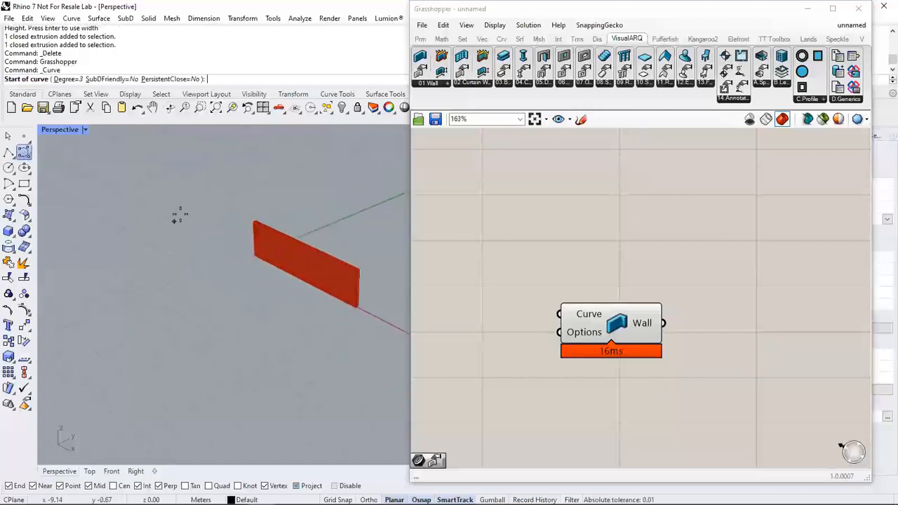
left_click(181, 214)
left_click(146, 314)
left_click(331, 331)
key("Return")
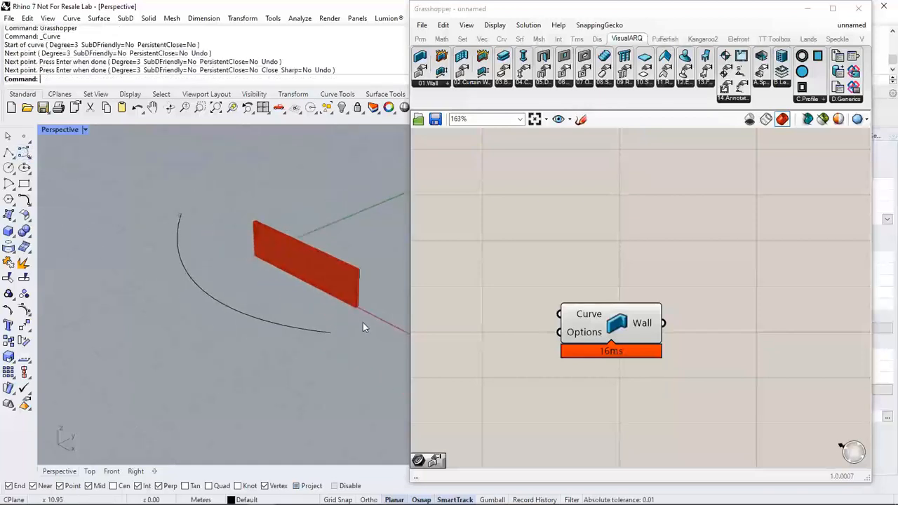
Add a Curve parameter that references the drawn curve and connect it to the Wall component's Curve input
left_click(453, 322)
double_click(454, 321)
type("crv")
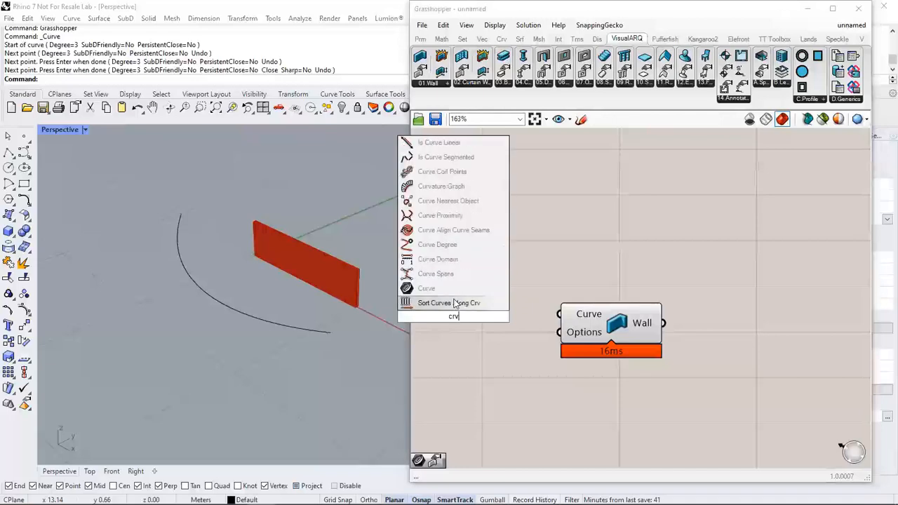
left_click(449, 289)
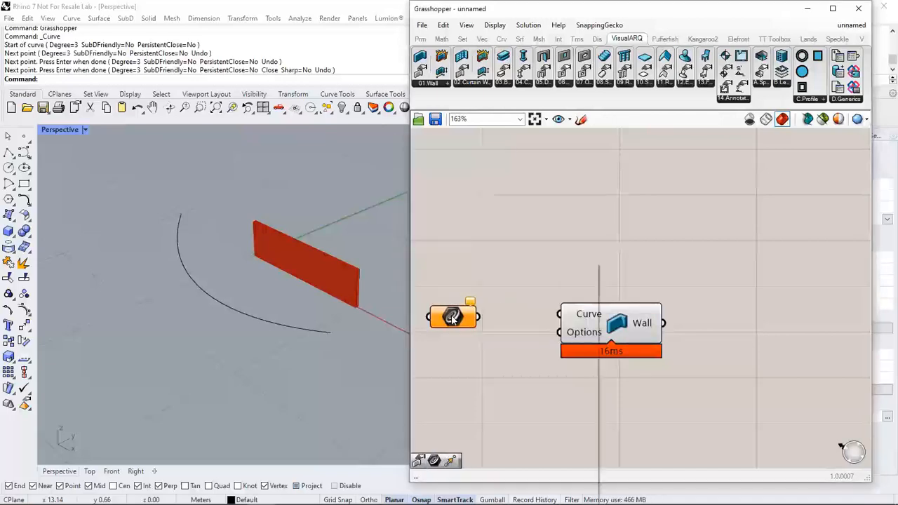
right_click(452, 317)
left_click(493, 416)
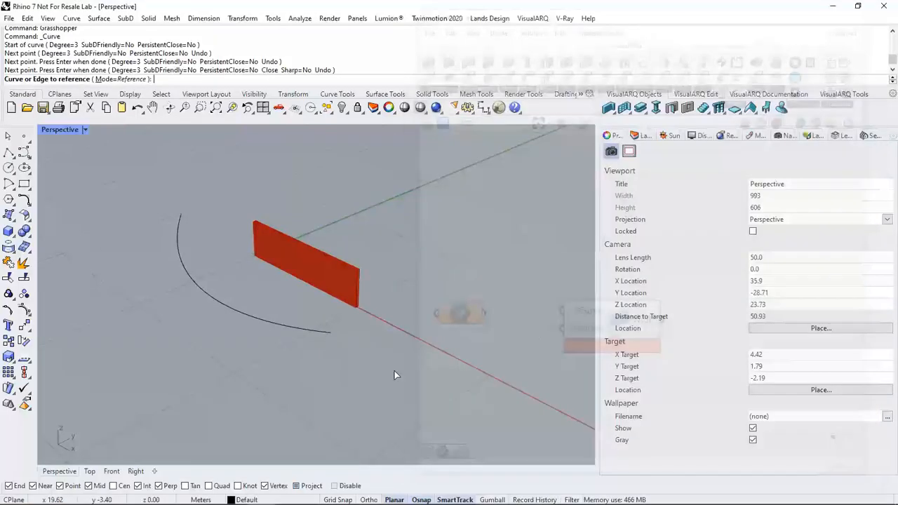
left_click(314, 328)
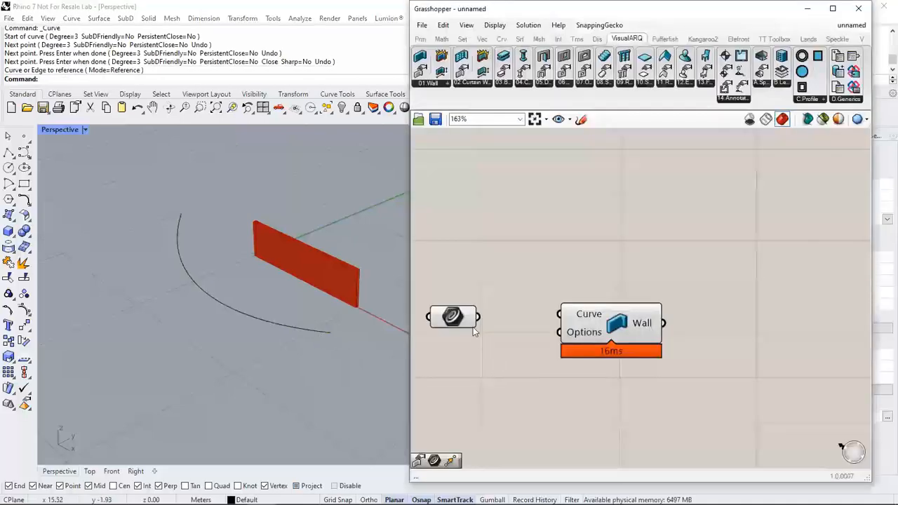
left_click(483, 351)
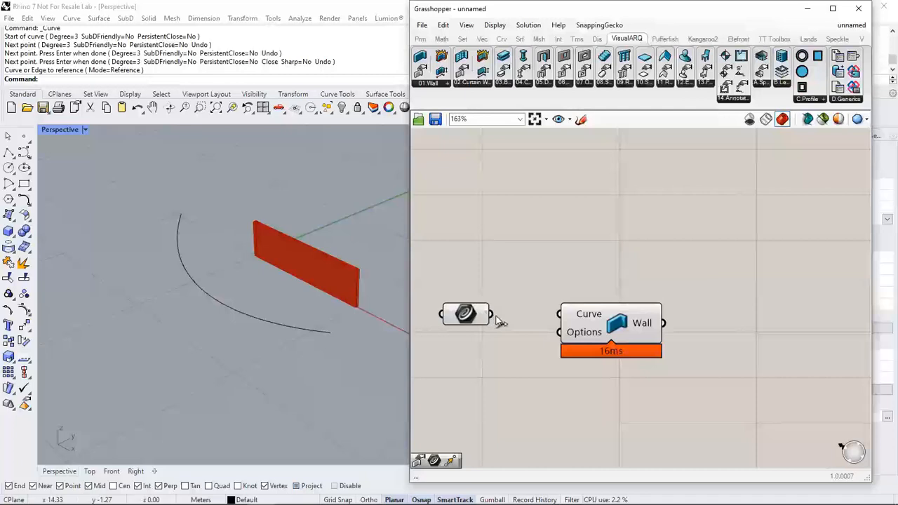
left_click_drag(492, 315, 557, 324)
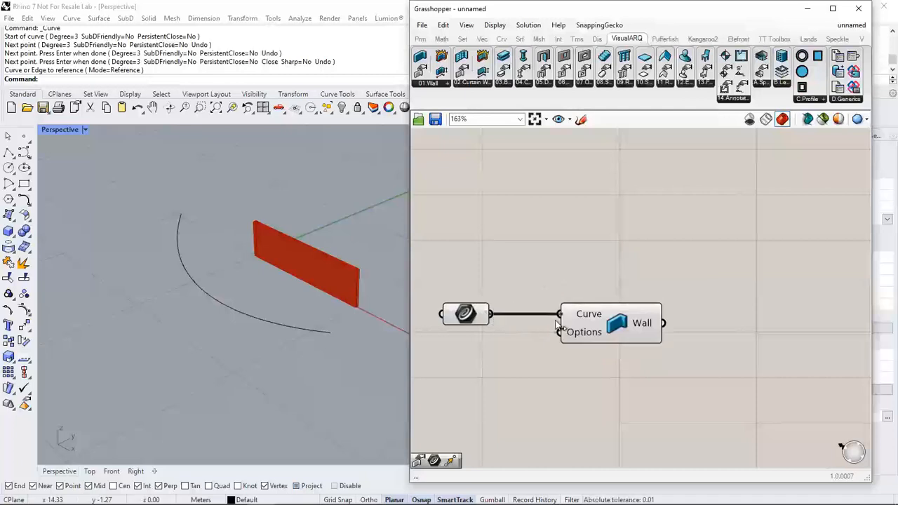
Reshape the wall by moving the middle control point of its curve farther outward
right_click_drag(269, 314, 288, 343)
left_click(278, 320)
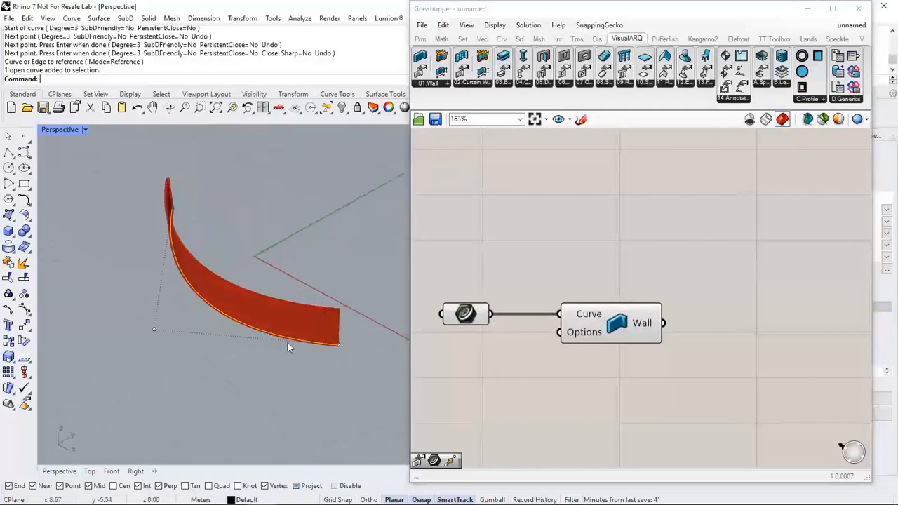
left_click_drag(157, 337, 125, 358)
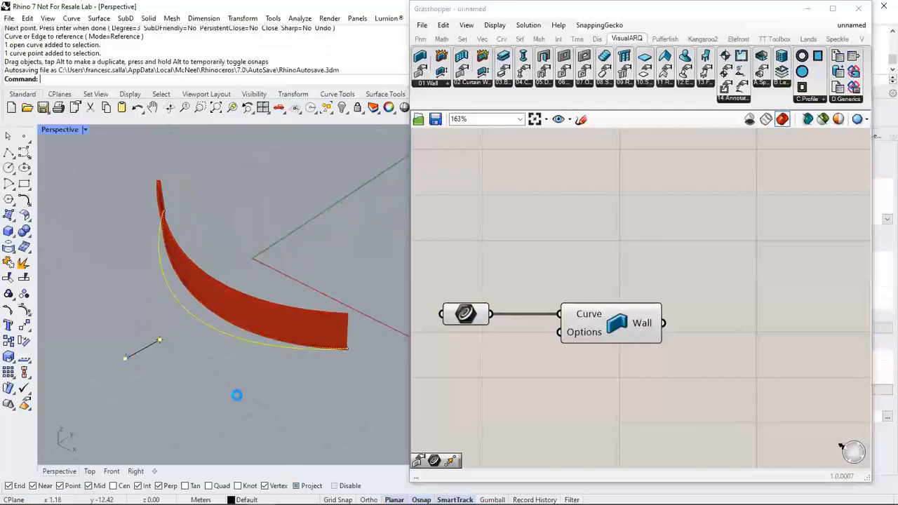
mouse_move(253, 386)
right_mouse_down()
mouse_move(242, 362)
mouse_move(249, 368)
right_mouse_up()
left_click(314, 381)
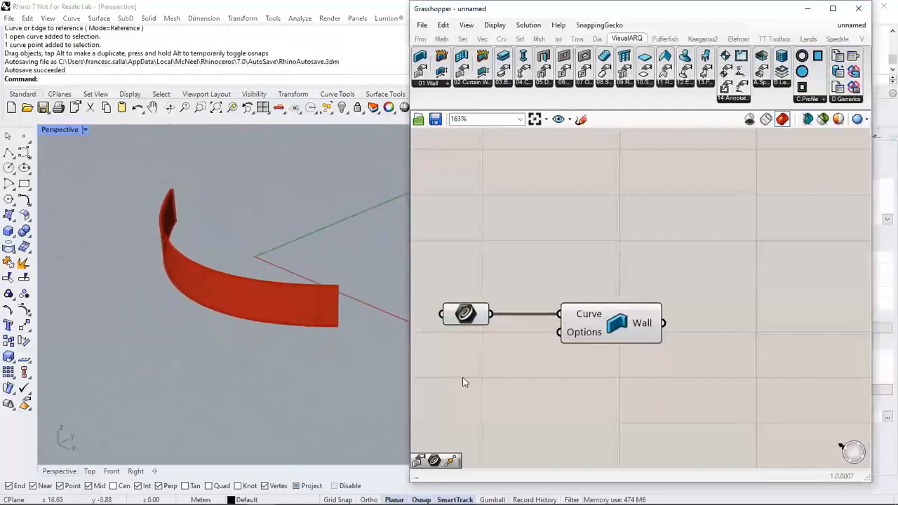
Add a wall options component below the Curve parameter and connect it to the Wall component's Options input
right_click_drag(577, 371, 630, 379)
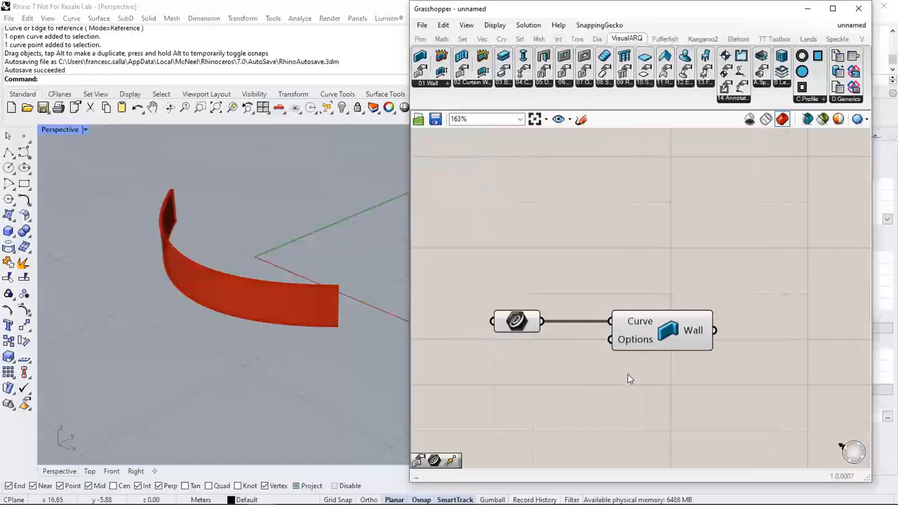
left_click(439, 85)
left_click_drag(441, 117, 529, 411)
left_click_drag(595, 378, 612, 298)
right_click_drag(505, 382, 559, 376)
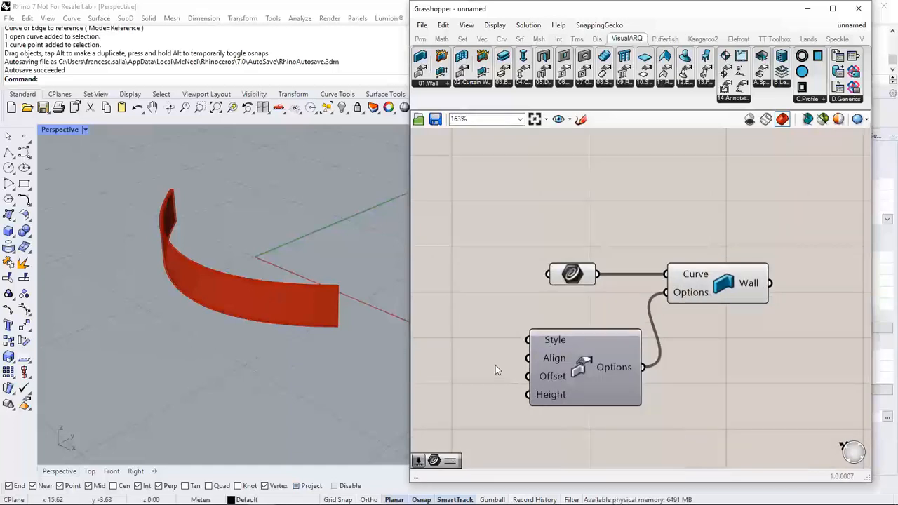
Create a number slider from the value 1.10 and connect it to the Height input of the wall options
scroll(546, 360, "up", 3)
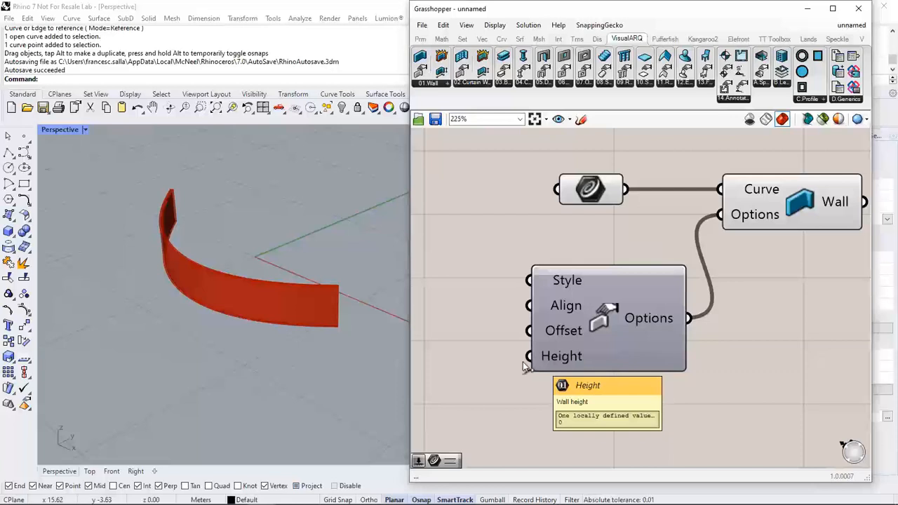
right_click_drag(429, 340, 572, 345)
double_click(511, 349)
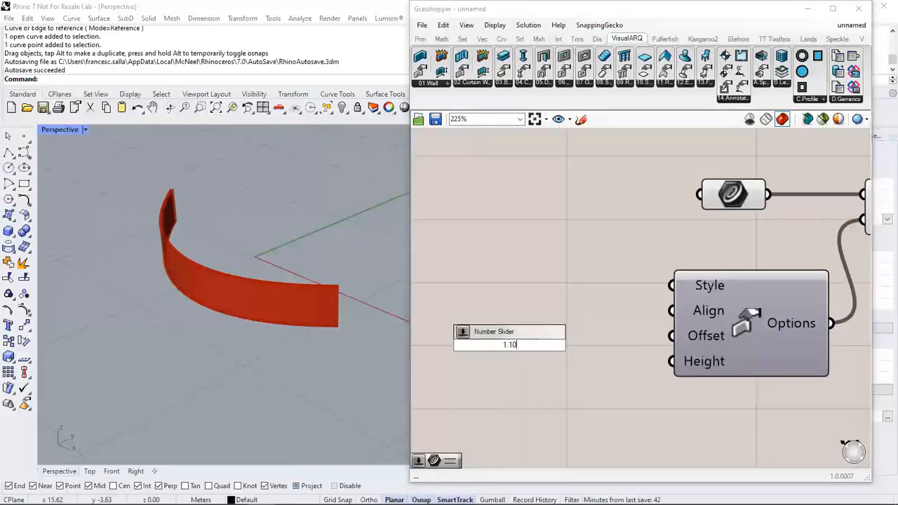
key("Return")
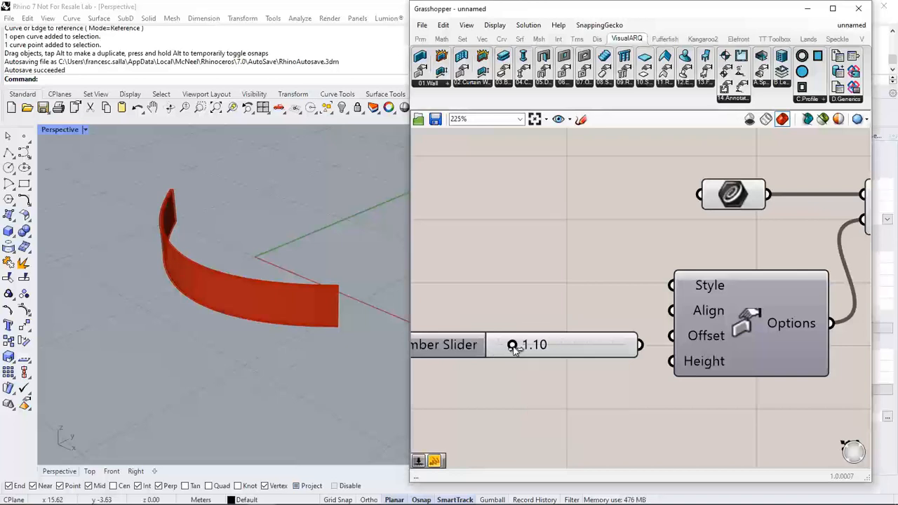
left_click_drag(514, 349, 671, 361)
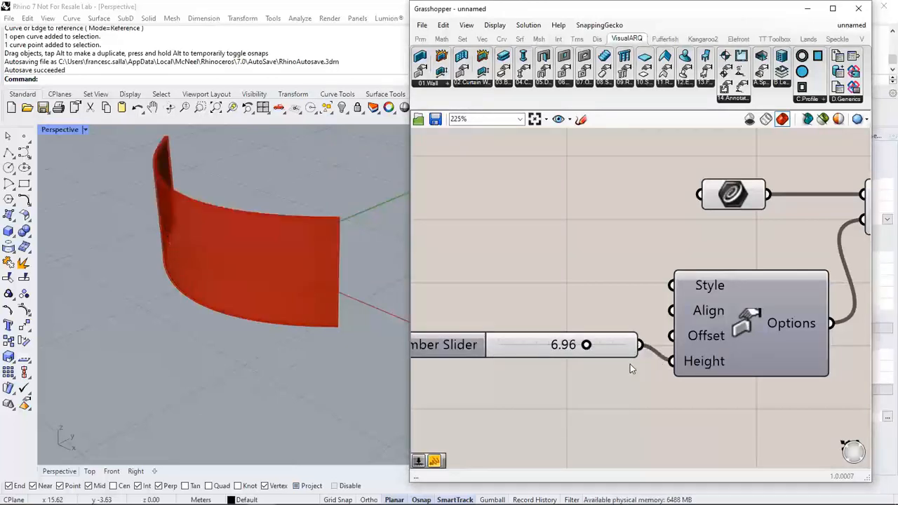
Set the wall height slider to 4.70 and align it with the Height input
left_click_drag(582, 345, 554, 353)
right_click_drag(605, 344, 565, 345)
left_click_drag(564, 345, 561, 366)
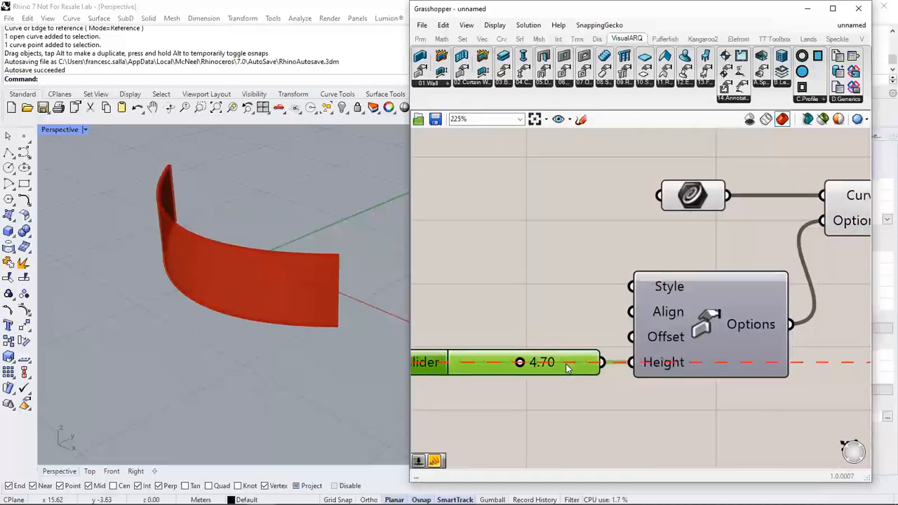
left_click(576, 391)
scroll(557, 364, "down", 2)
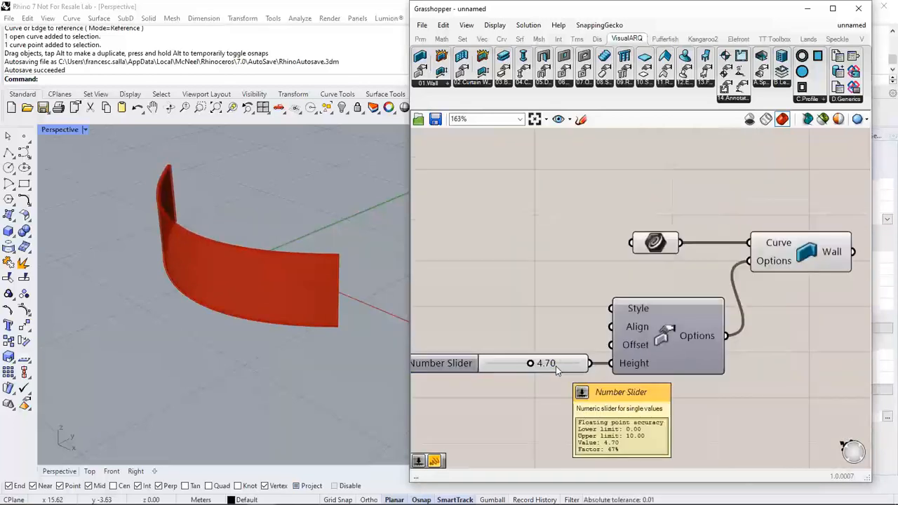
right_click_drag(677, 323, 607, 316)
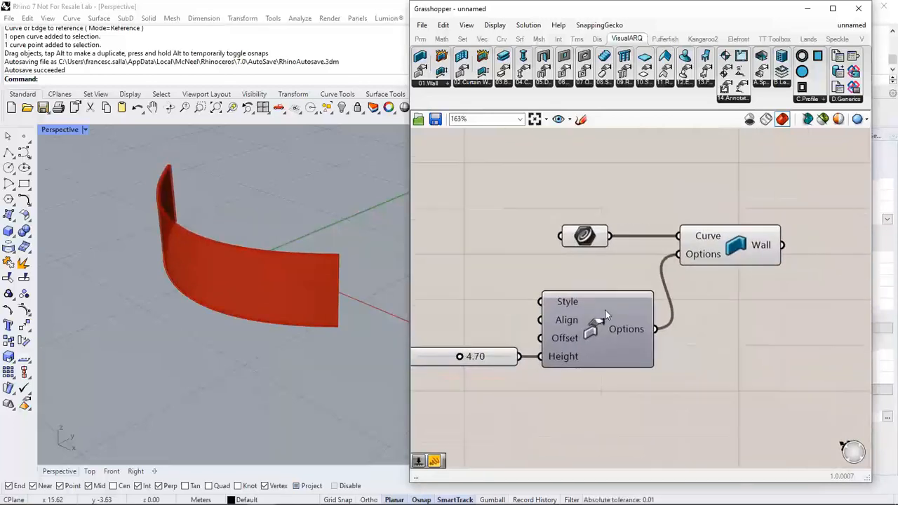
left_click(730, 252)
left_click(283, 343)
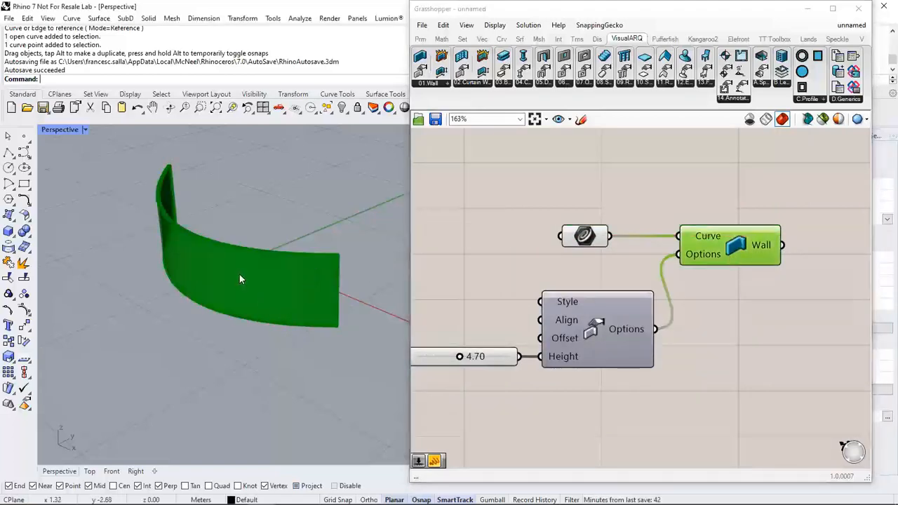
left_click(503, 256)
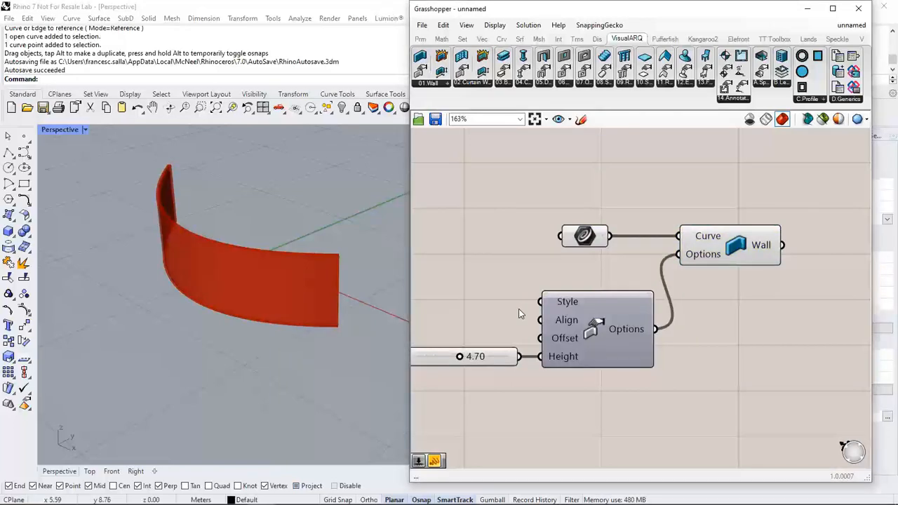
Add a Wall Style component that builds a new style and place it to the left of the Curve parameter
left_click(433, 83)
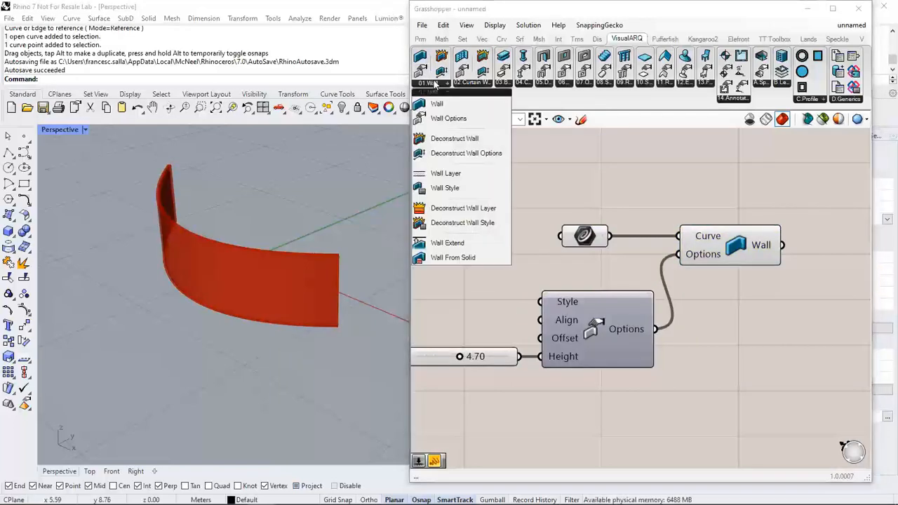
left_click_drag(449, 188, 491, 254)
scroll(632, 259, "down", 1)
right_click_drag(516, 254, 582, 254)
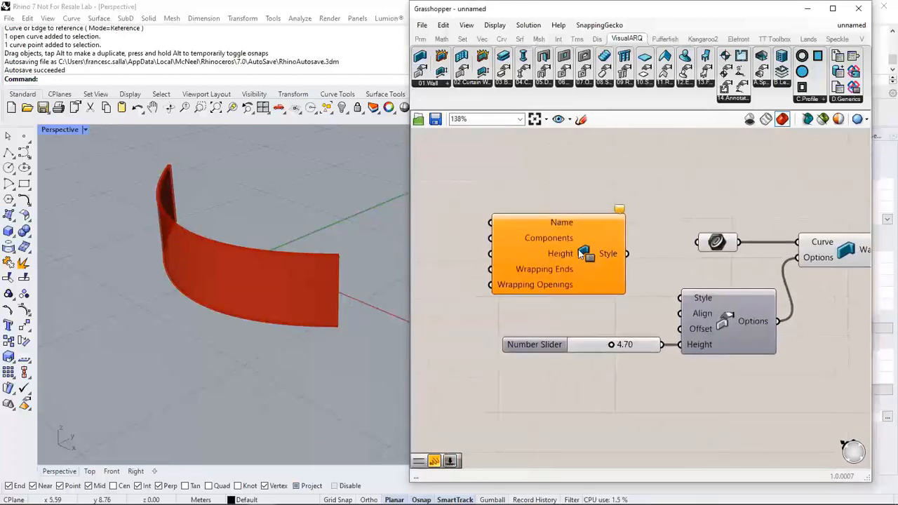
left_click_drag(579, 253, 526, 255)
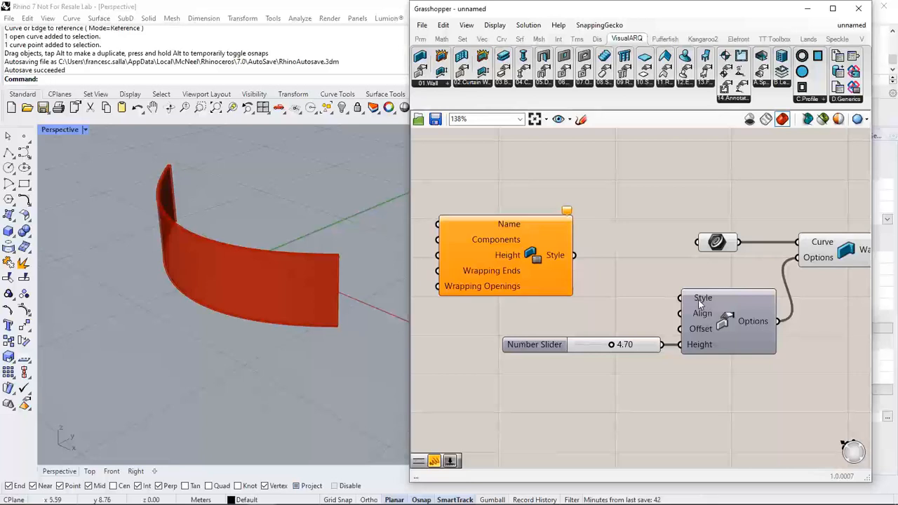
Add a Wall Style parameter between the Wall Style component and the wall options component
left_click(421, 39)
left_click(756, 98)
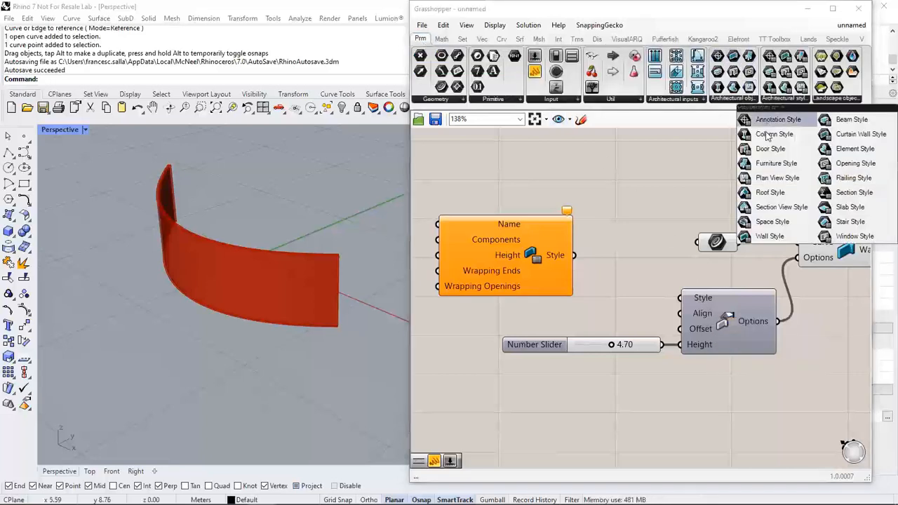
left_click_drag(765, 236, 616, 293)
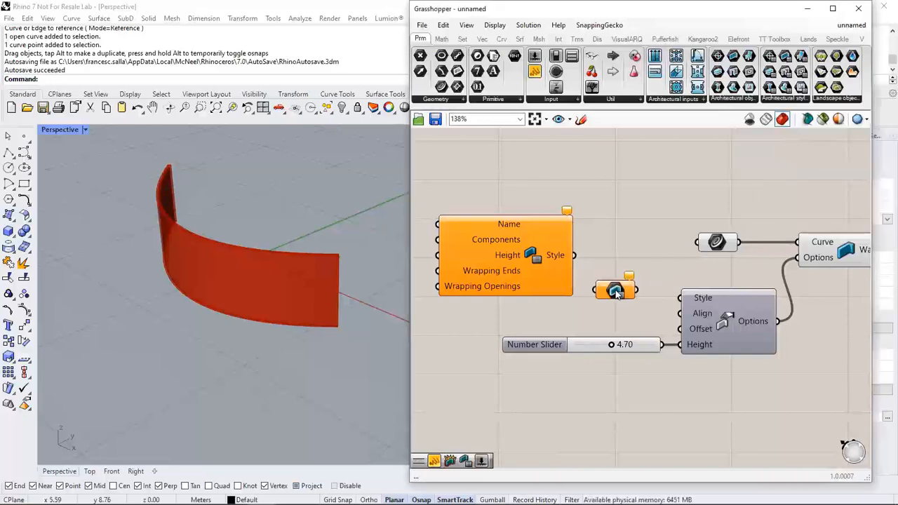
Connect the Wall Style parameter to the Style input of the wall options and align it with that input
scroll(616, 293, "up", 3)
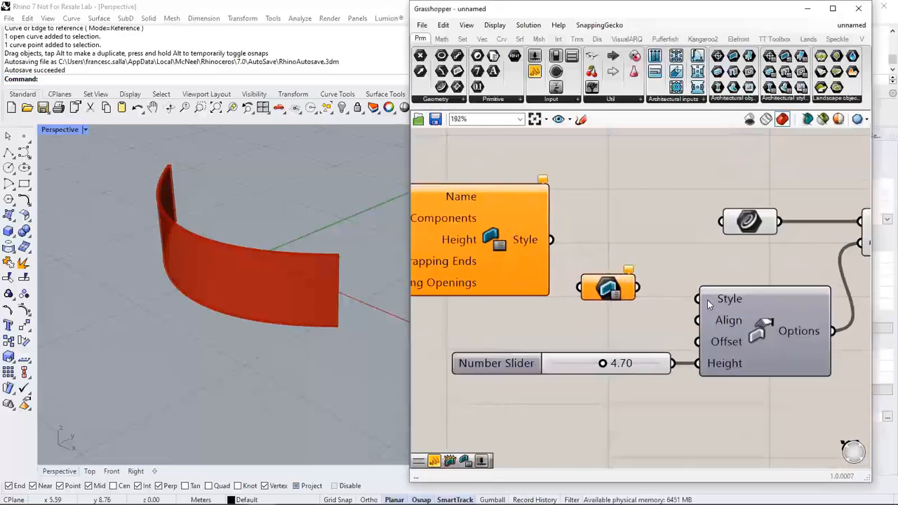
right_click(709, 302)
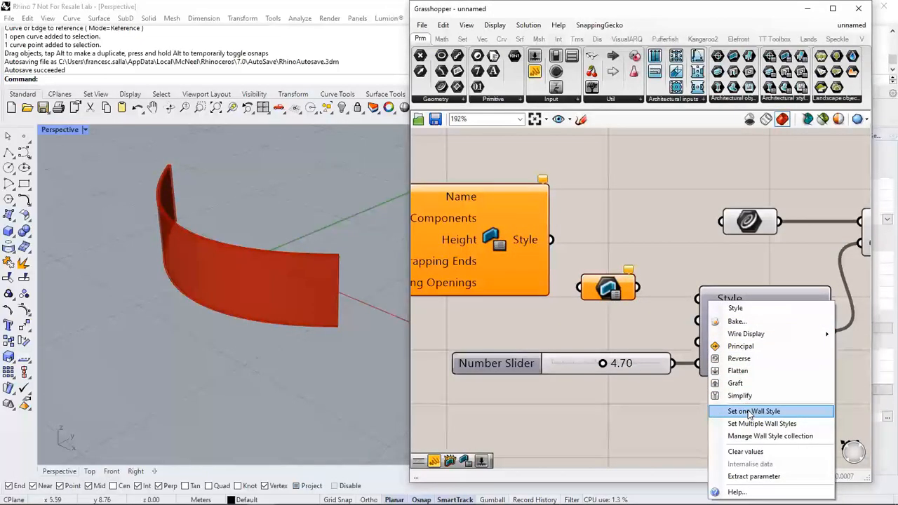
left_click(679, 245)
left_click_drag(637, 287, 697, 300)
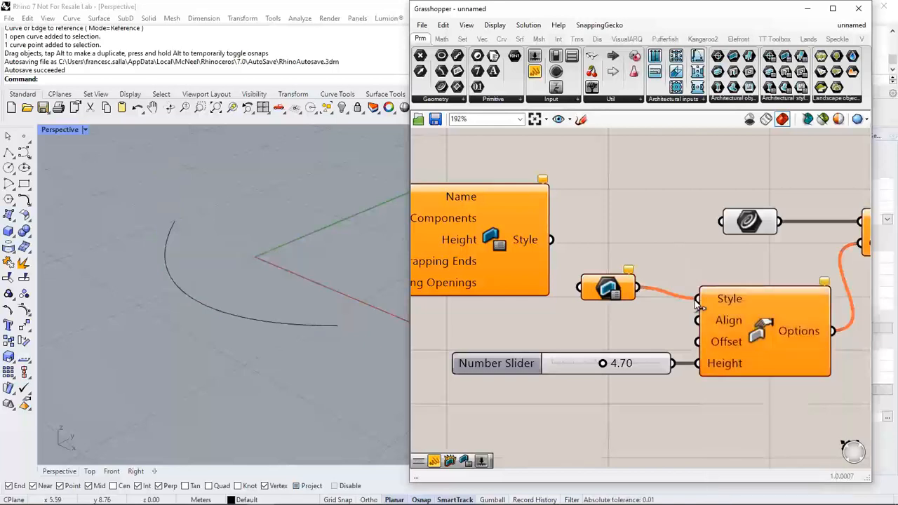
left_click_drag(613, 289, 623, 301)
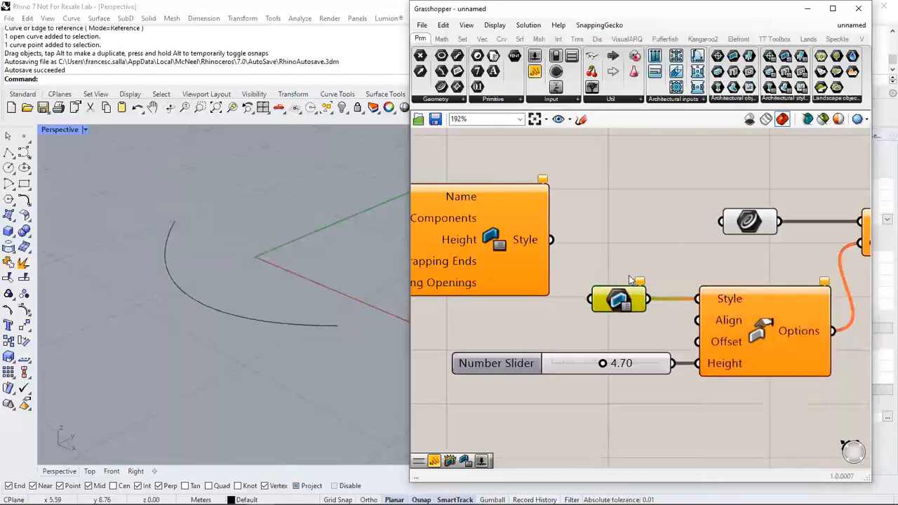
Try to set the Wall Style parameter to the Default wall style
right_click(621, 299)
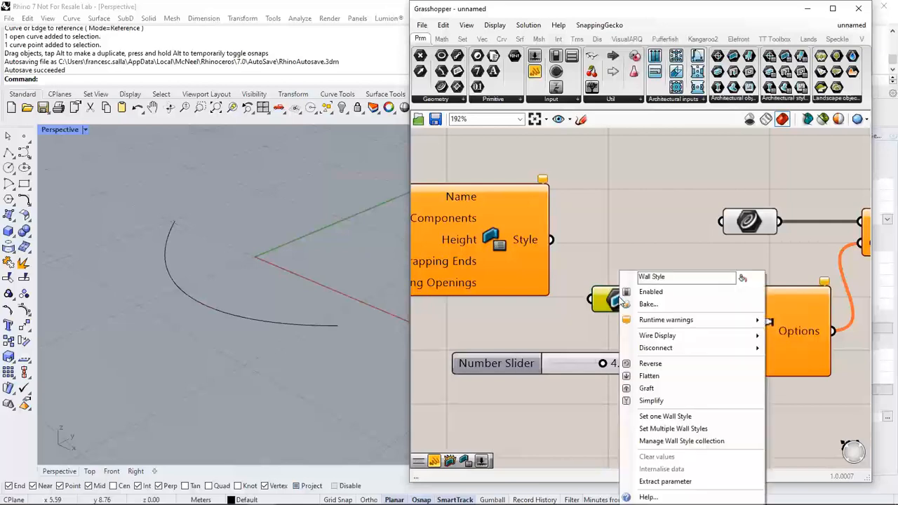
left_click(644, 417)
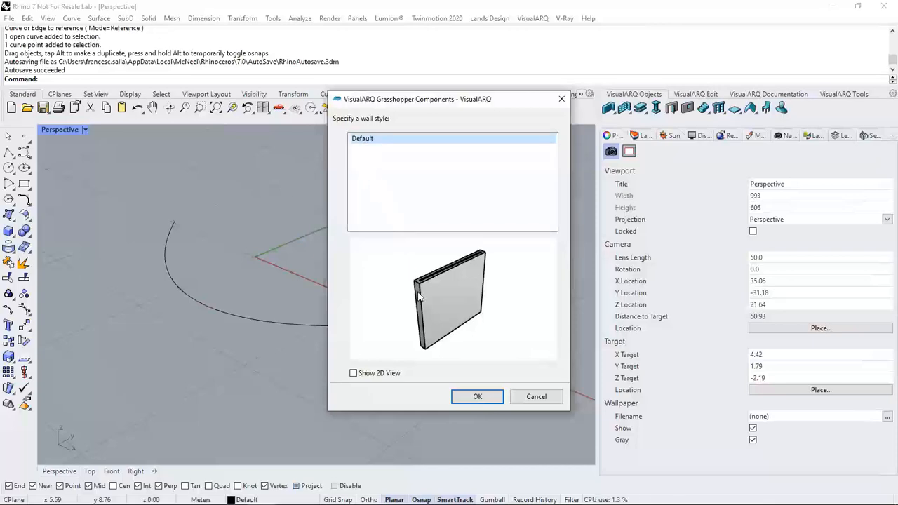
left_click(478, 396)
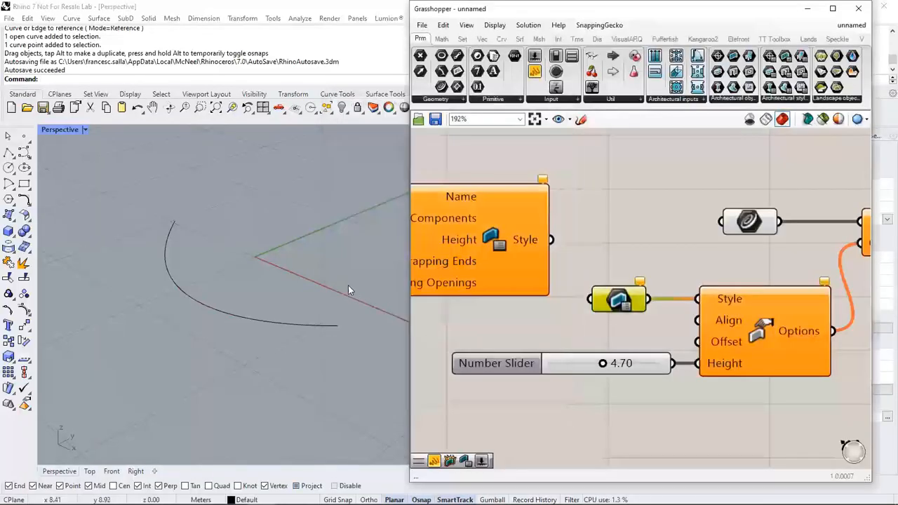
Start a new Rhino document from the VisualARQ 2 - Meters template without saving the current one, and maximize the Perspective view
left_click(351, 309)
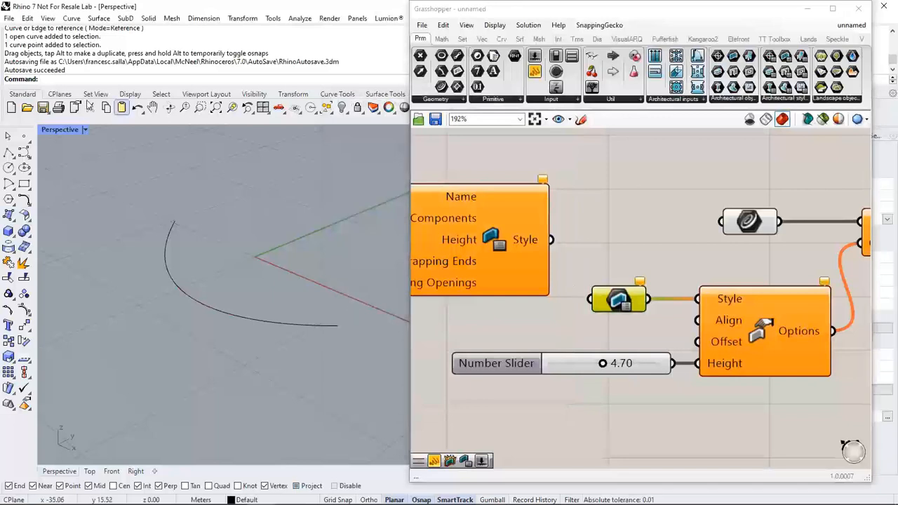
left_click(11, 106)
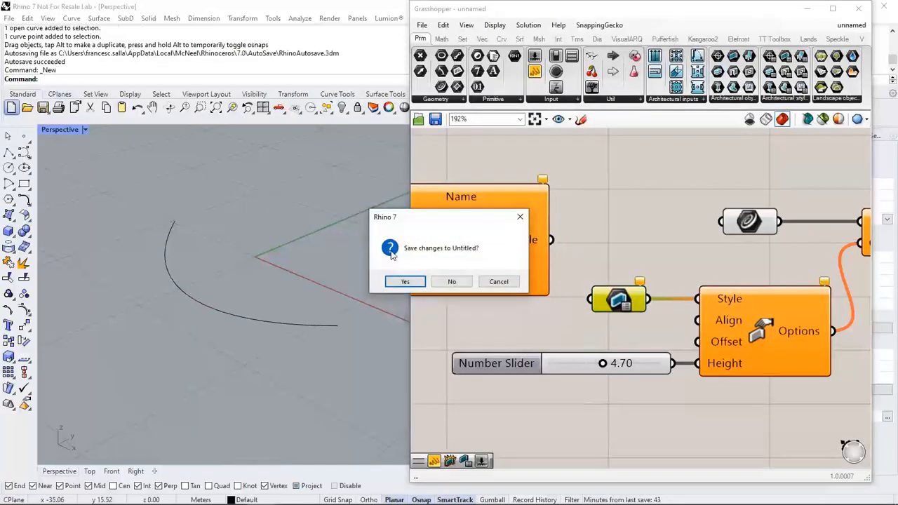
left_click(452, 281)
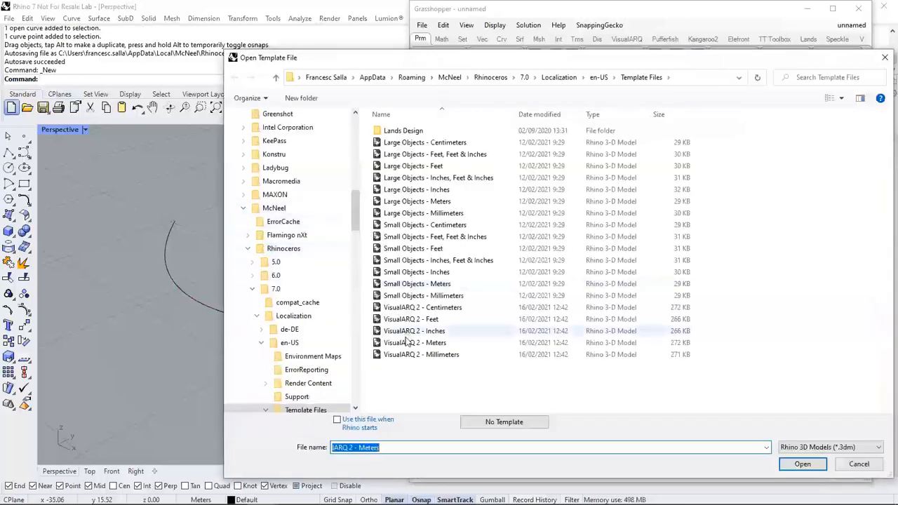
left_click(444, 343)
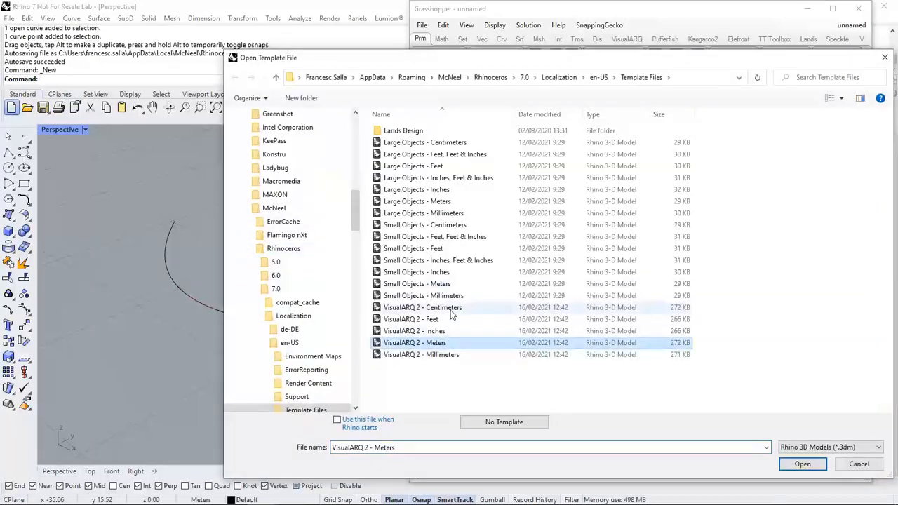
left_click(778, 463)
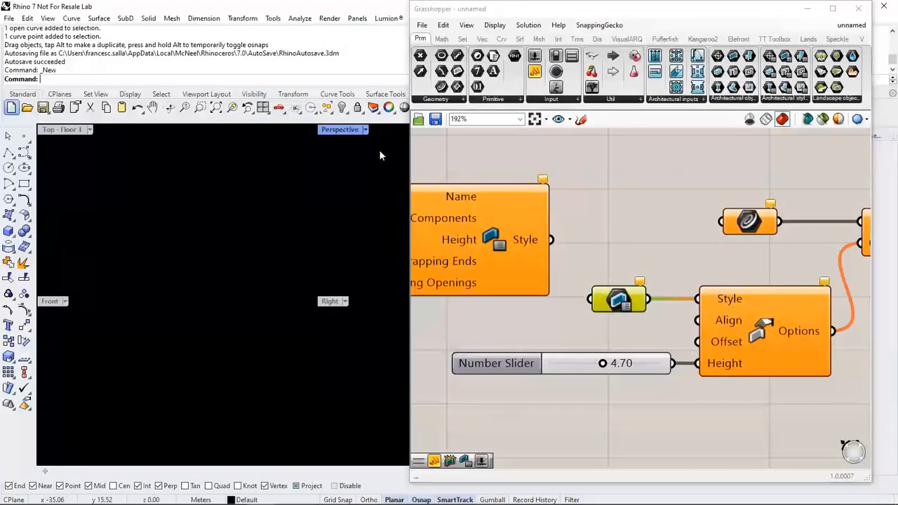
double_click(342, 131)
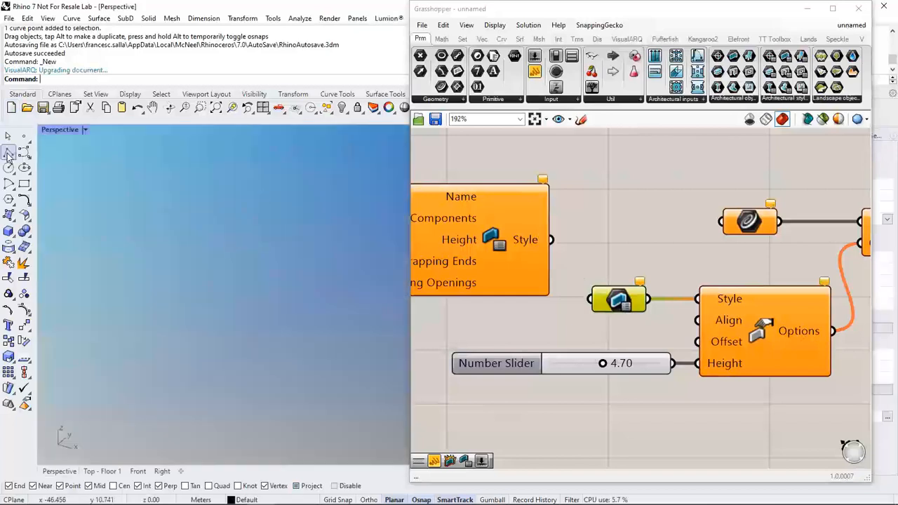
Draw an open curve with three control points in the Perspective view
left_click(23, 152)
left_click(216, 237)
left_click(201, 316)
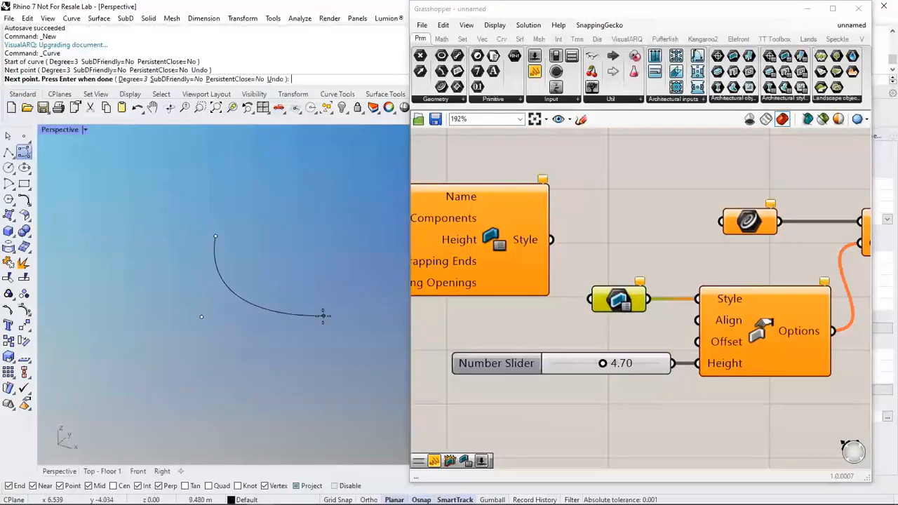
left_click(324, 316)
right_click(324, 315)
Reference the newly drawn curve in the Curve parameter that feeds the Wall component
right_click_drag(589, 226, 573, 227)
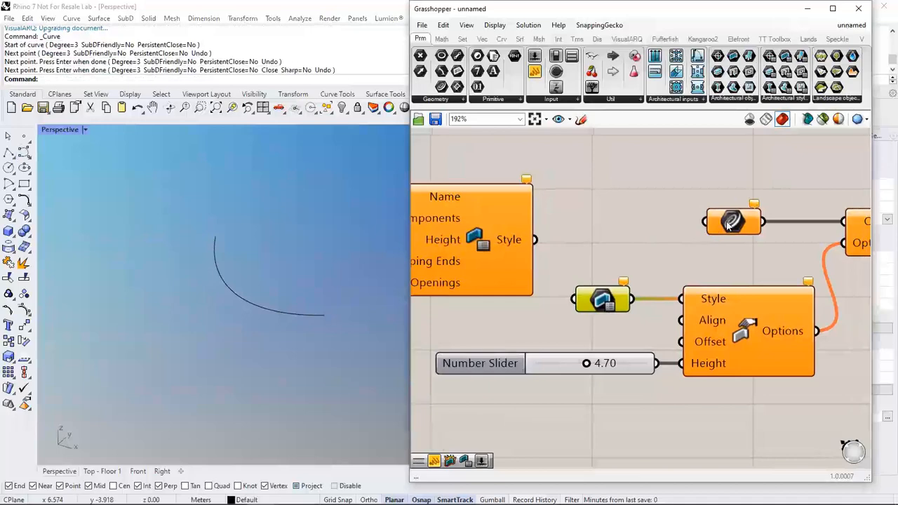
right_click(729, 223)
left_click(762, 394)
left_click(311, 315)
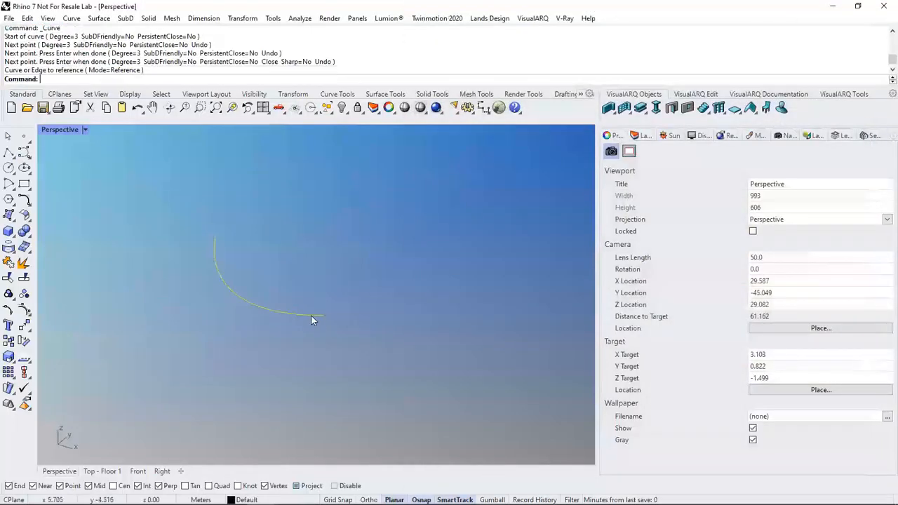
Set the Wall Style parameter to the Generic 200mm wall style
right_click_drag(596, 326, 560, 324)
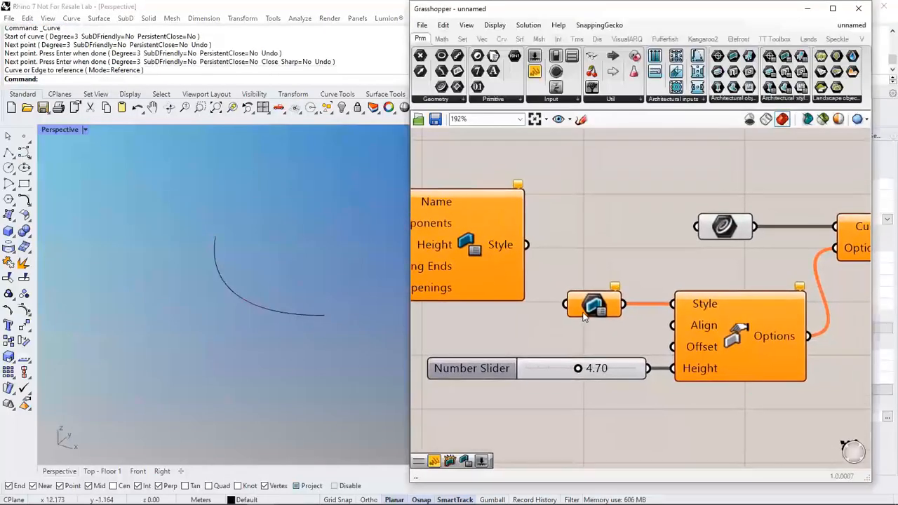
right_click(595, 310)
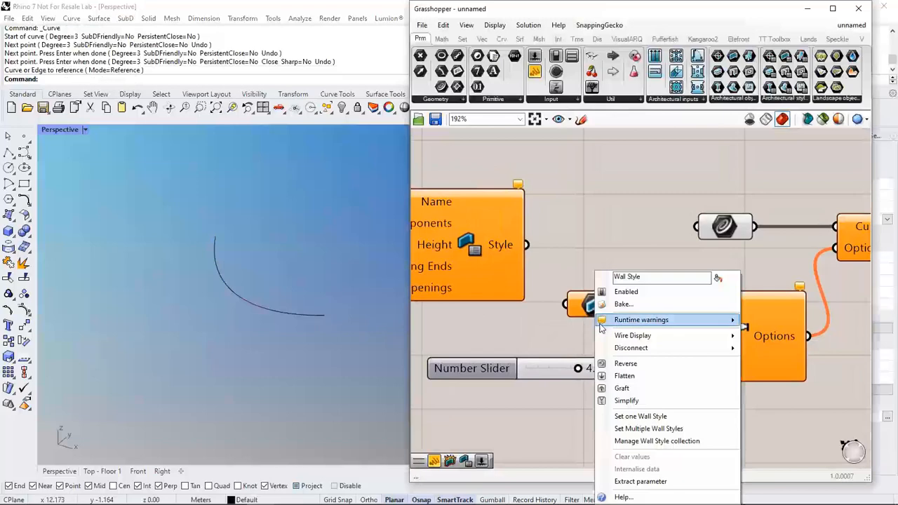
left_click(630, 414)
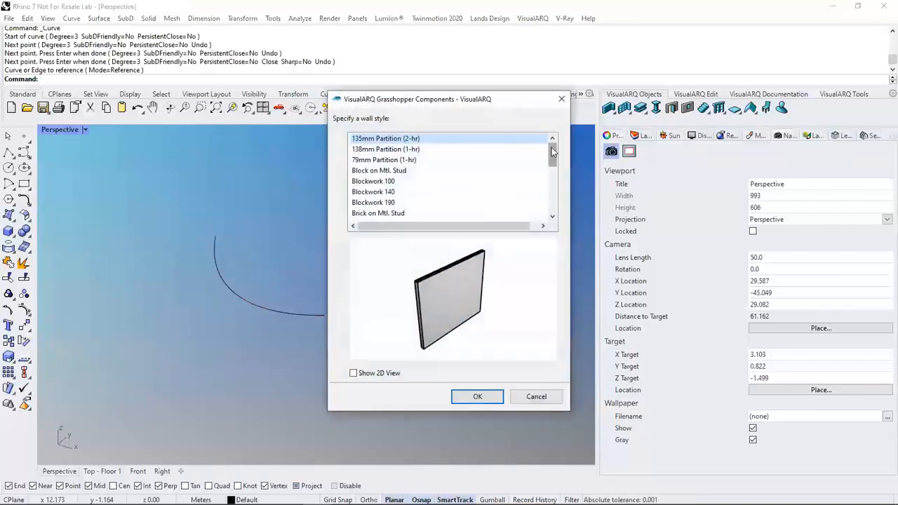
left_click_drag(552, 151, 552, 185)
left_click(376, 193)
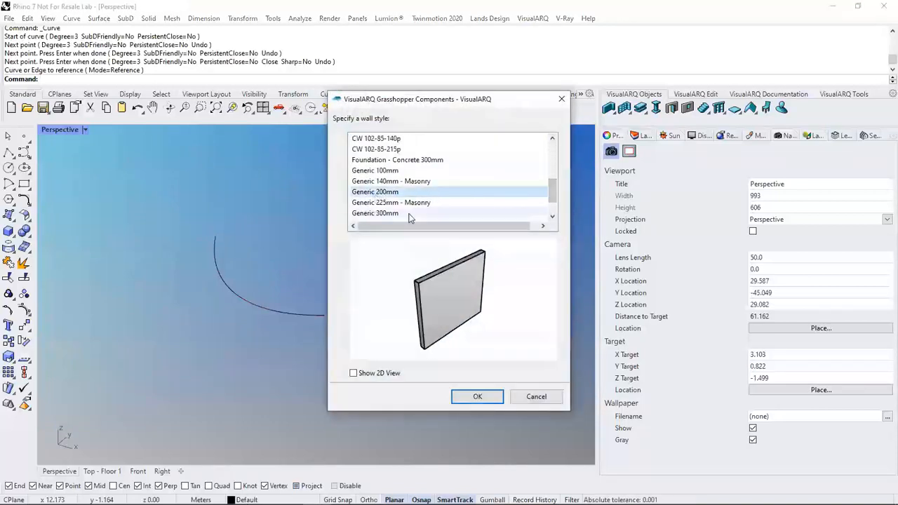
left_click(478, 397)
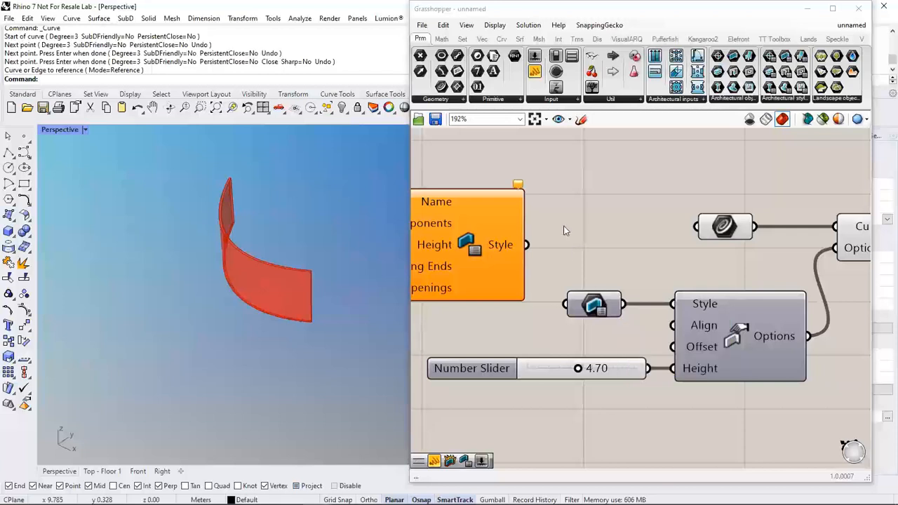
Connect the Style output of the Wall Style component to the input of the Wall Style parameter
right_click_drag(521, 227, 587, 249)
right_click_drag(551, 293, 612, 291)
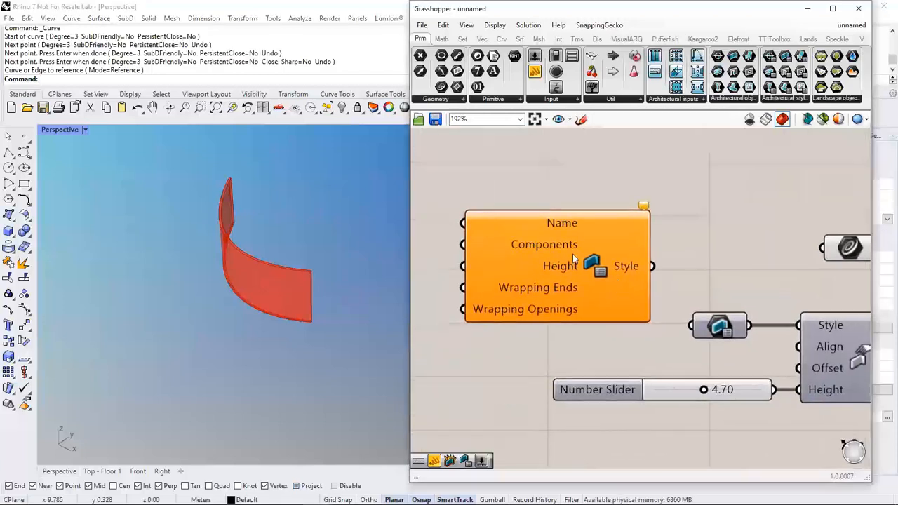
left_click_drag(652, 266, 692, 326)
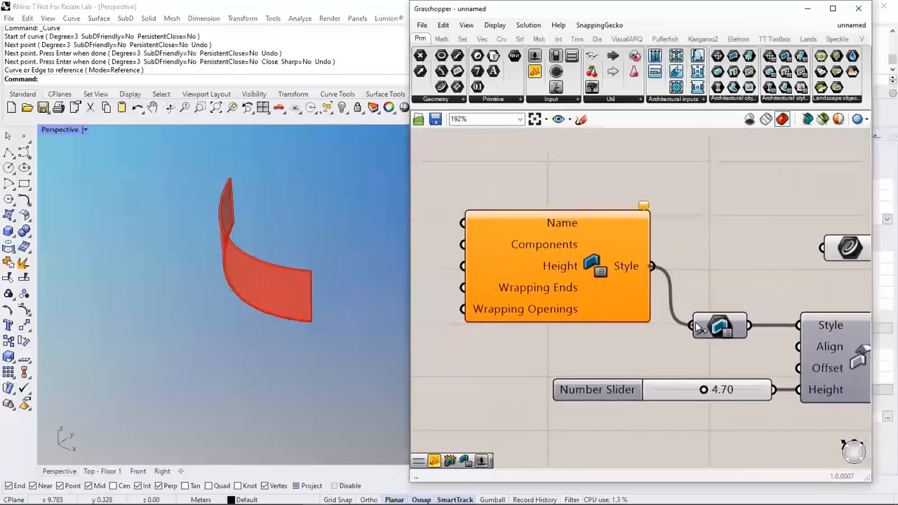
right_click_drag(602, 243, 576, 249)
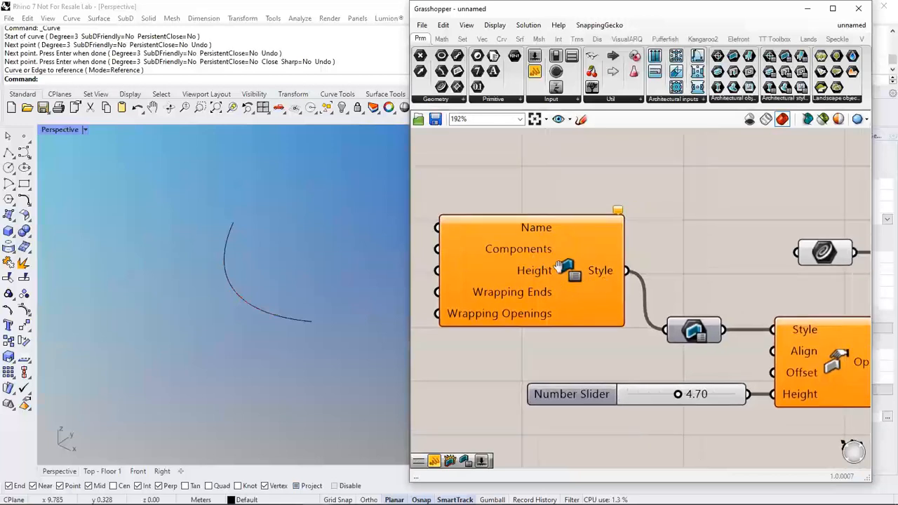
Add a text panel containing NEW above the Wall Style component and reduce the panel's height
scroll(559, 266, "down", 2)
left_click(535, 72)
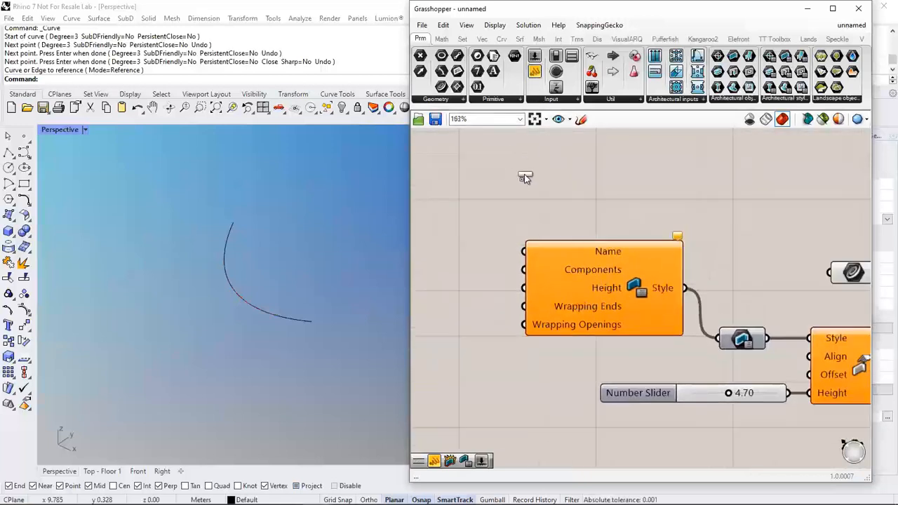
left_click(525, 177)
double_click(525, 180)
type("NEW")
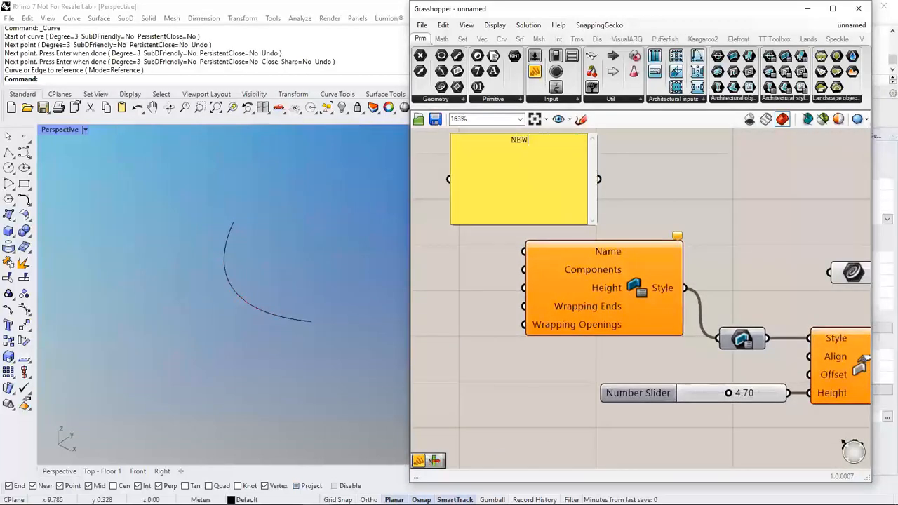
left_click(621, 176)
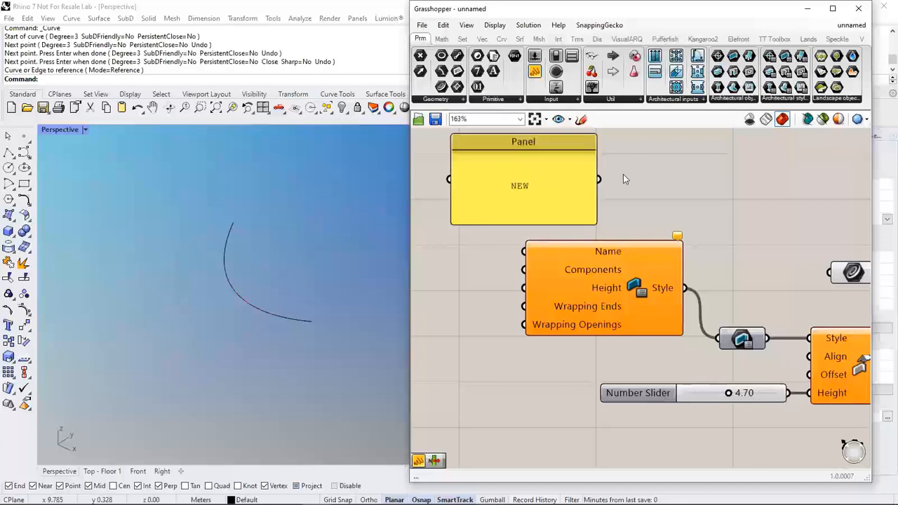
left_click_drag(579, 222, 580, 175)
right_click_drag(609, 149, 617, 186)
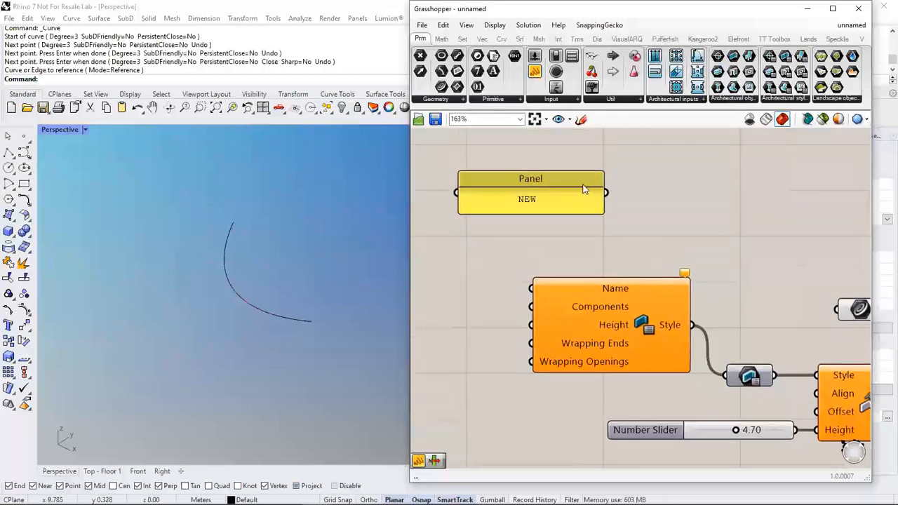
Reposition the NEW panel and connect its output to the Name input of the Wall Style component
left_click_drag(581, 184, 525, 185)
right_click_drag(536, 196, 603, 185)
left_click_drag(616, 183, 582, 247)
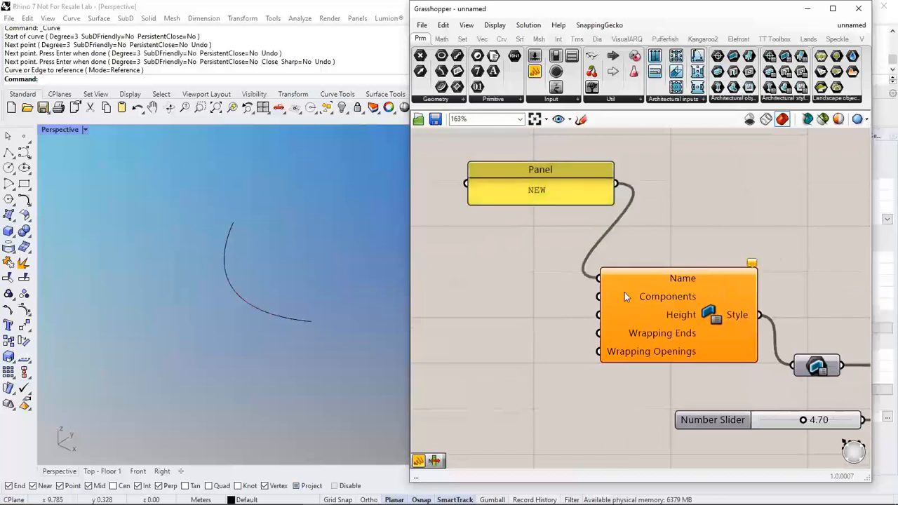
Add a VisualARQ Wall Layer component beside the Wall Style component and connect its Layer output to the Components input
left_click(626, 40)
left_click(430, 83)
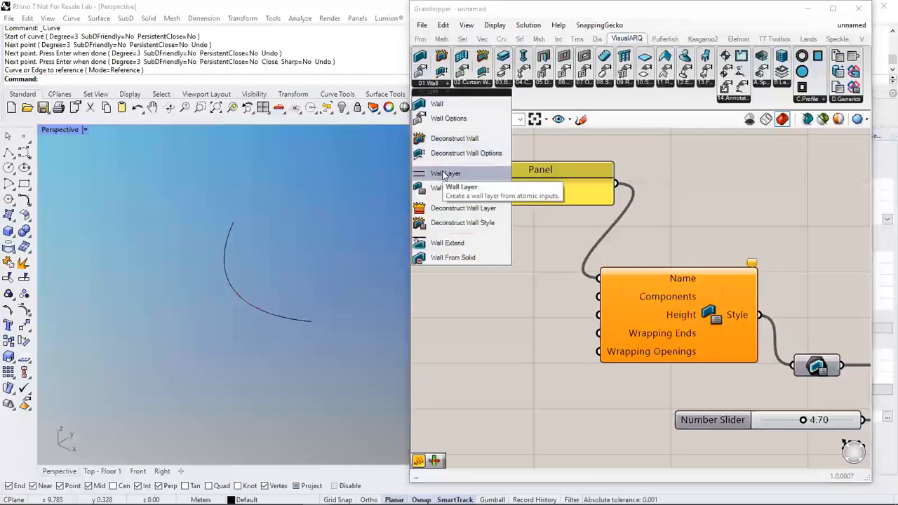
left_click_drag(444, 175, 475, 324)
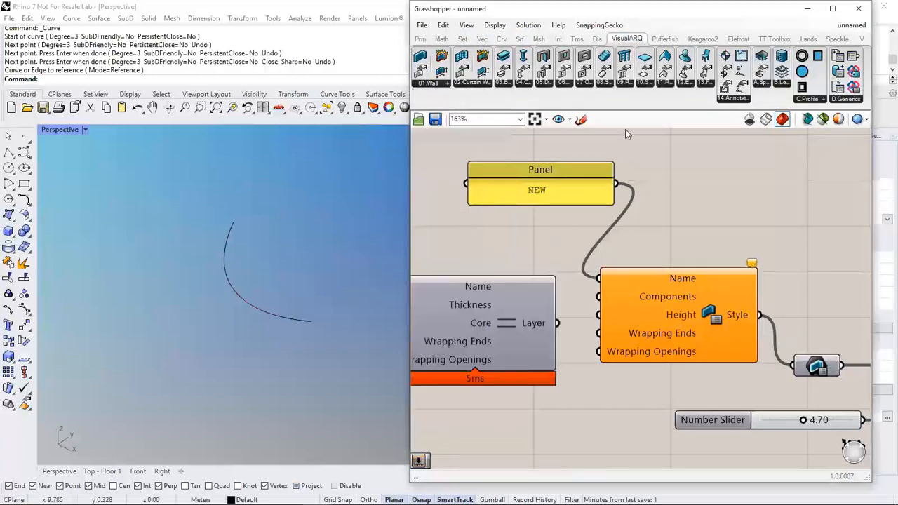
left_click(465, 83)
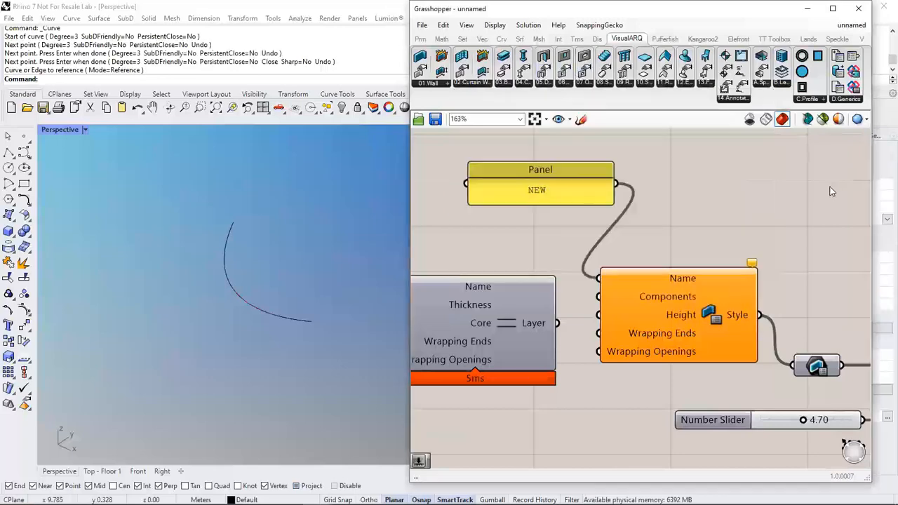
scroll(764, 188, "down", 2)
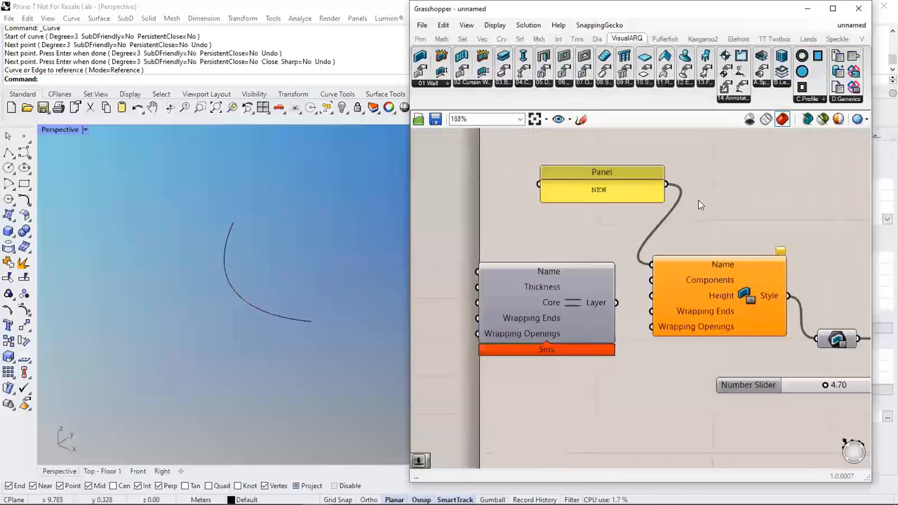
scroll(677, 223, "up", 2)
left_click_drag(610, 314, 640, 298)
left_click_drag(571, 301, 581, 276)
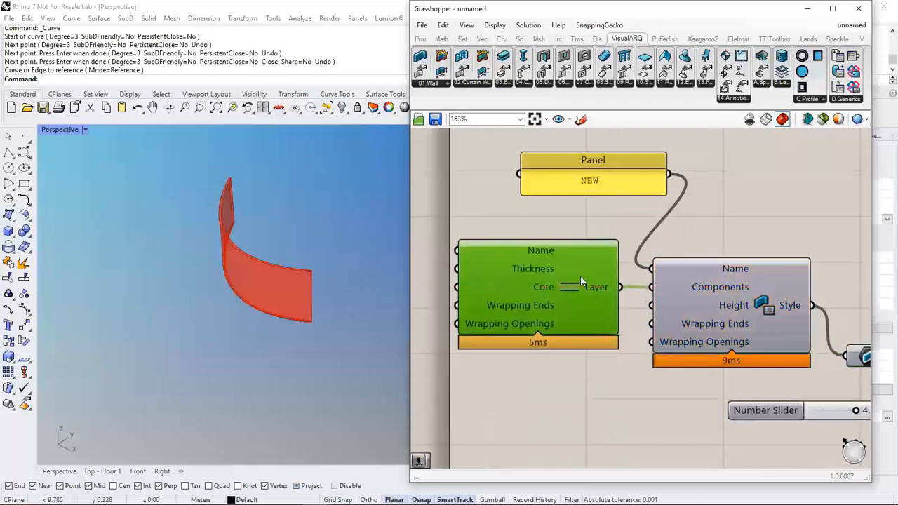
Feed the Thickness input of the Wall Layer component with a new number slider set to 0.404
right_click_drag(580, 276, 710, 275)
double_click(440, 274)
type("SLID")
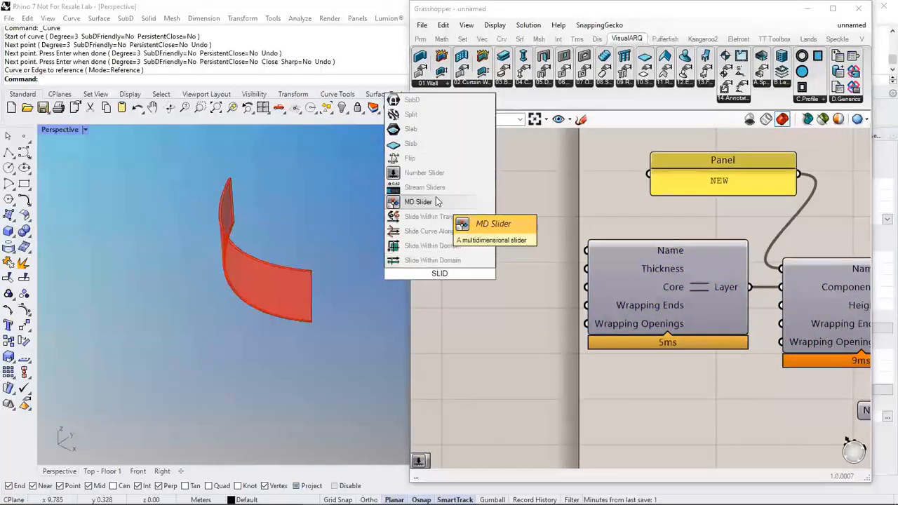
left_click(424, 172)
left_click_drag(535, 274, 586, 268)
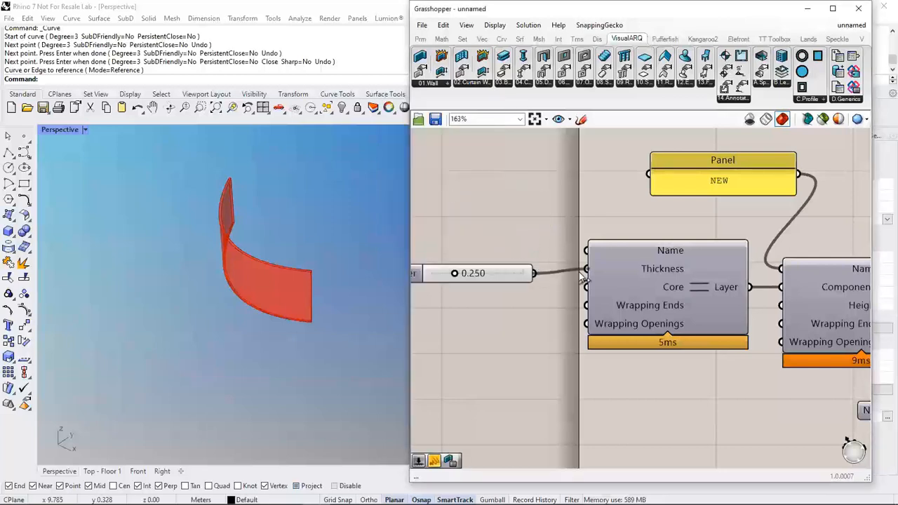
mouse_move(463, 278)
left_mouse_down()
mouse_move(518, 278)
mouse_move(473, 275)
left_mouse_up()
scroll(284, 277, "up", 5)
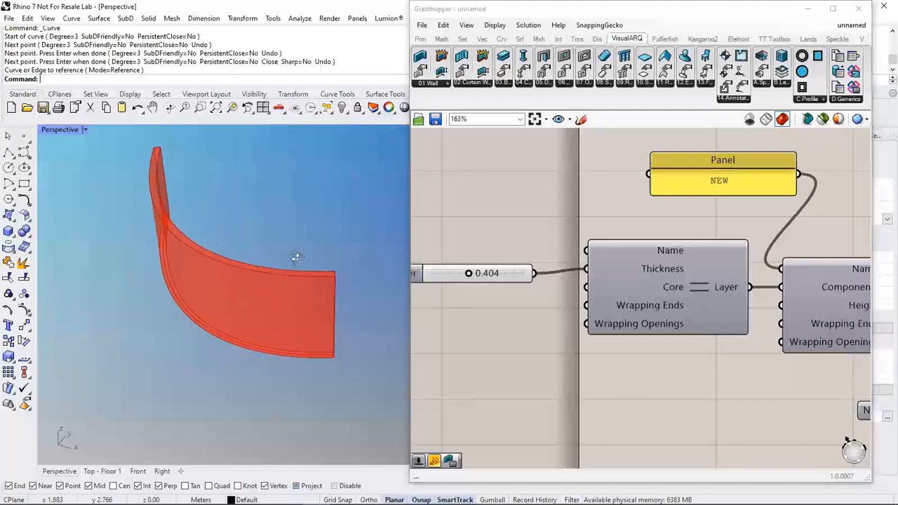
Duplicate the Wall Layer component and its slider twice below the original, and connect both copies' Layer outputs to the Components input as well
left_click(508, 279)
scroll(522, 273, "down", 3)
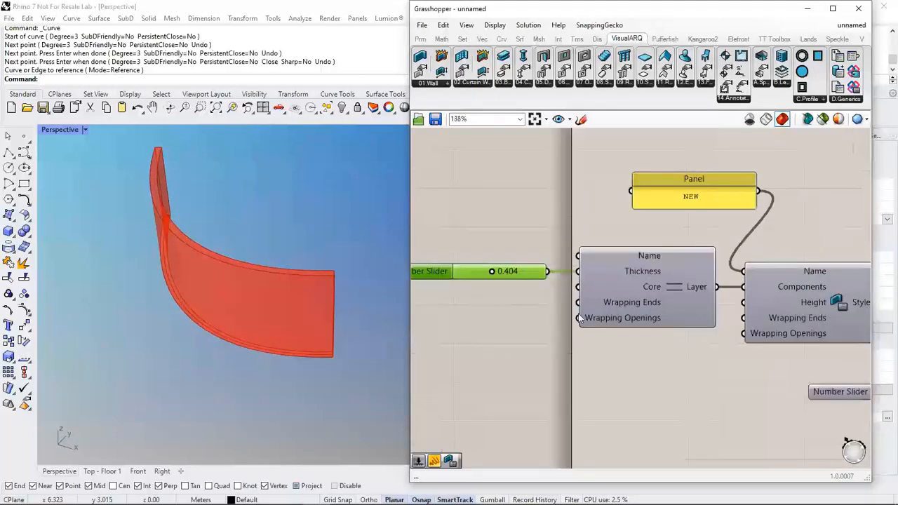
left_click_drag(619, 323, 498, 230)
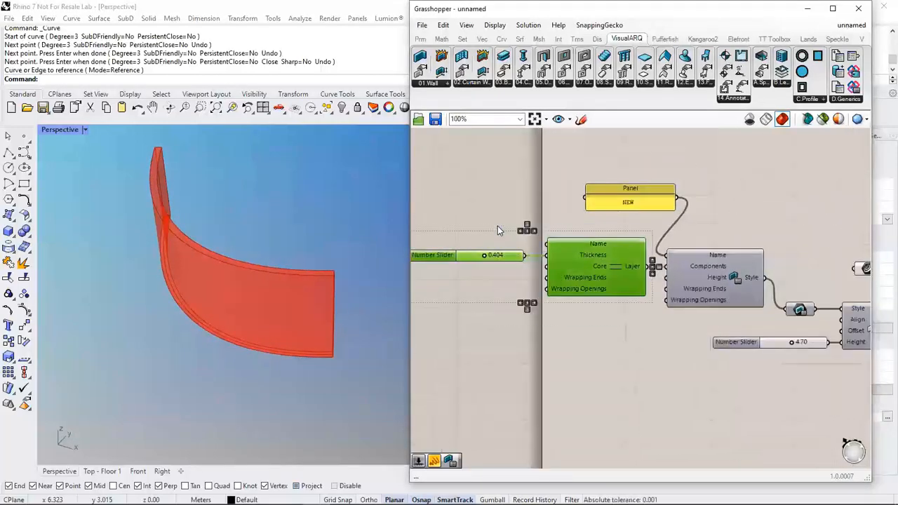
key("ctrl+c")
key("ctrl+v")
left_click_drag(617, 273, 612, 344)
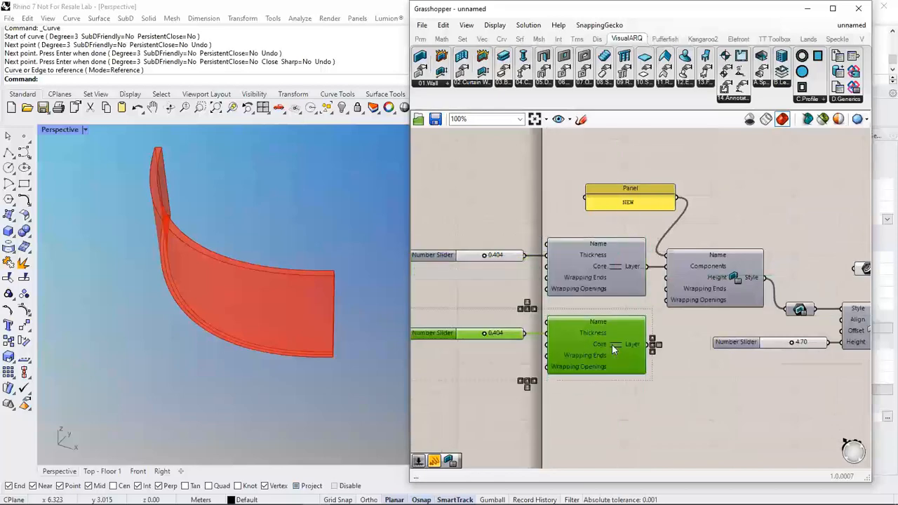
key("ctrl+v")
right_click_drag(612, 305, 605, 281)
left_click_drag(606, 284, 593, 383)
left_click(654, 335)
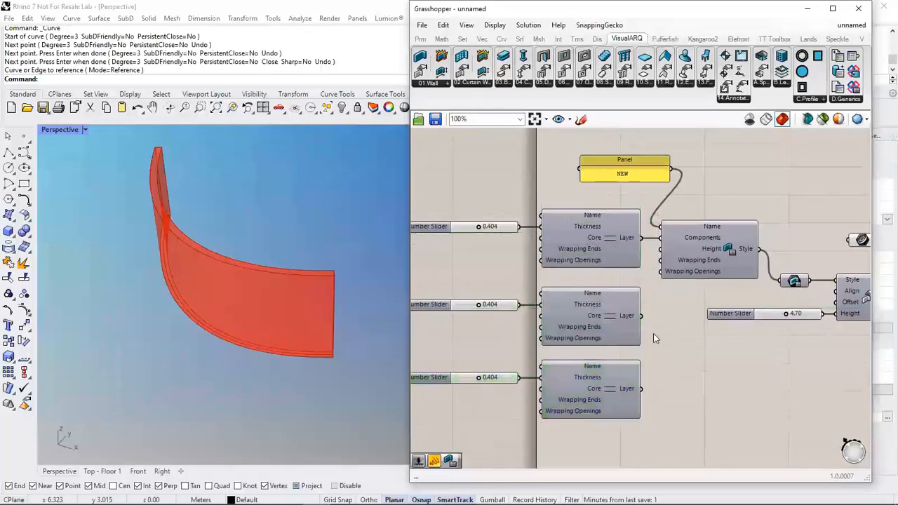
left_click_drag(646, 317, 660, 237)
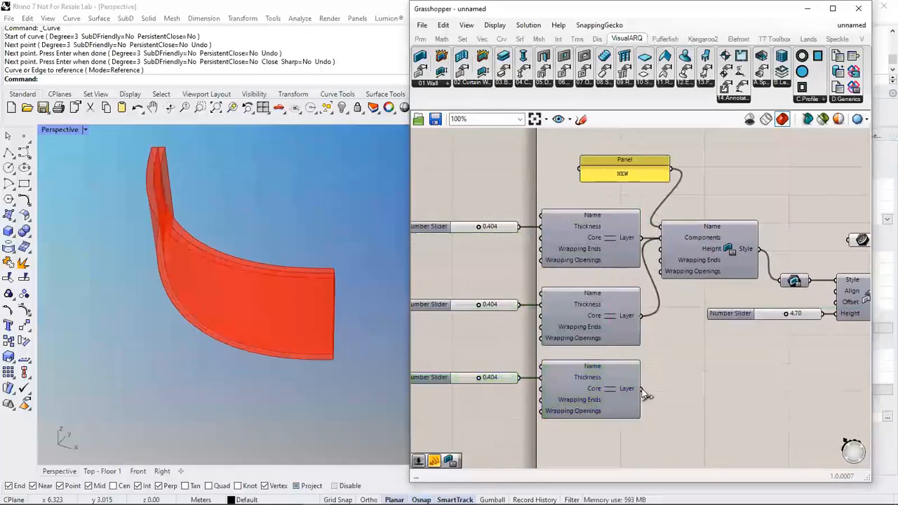
left_click_drag(644, 392, 660, 238)
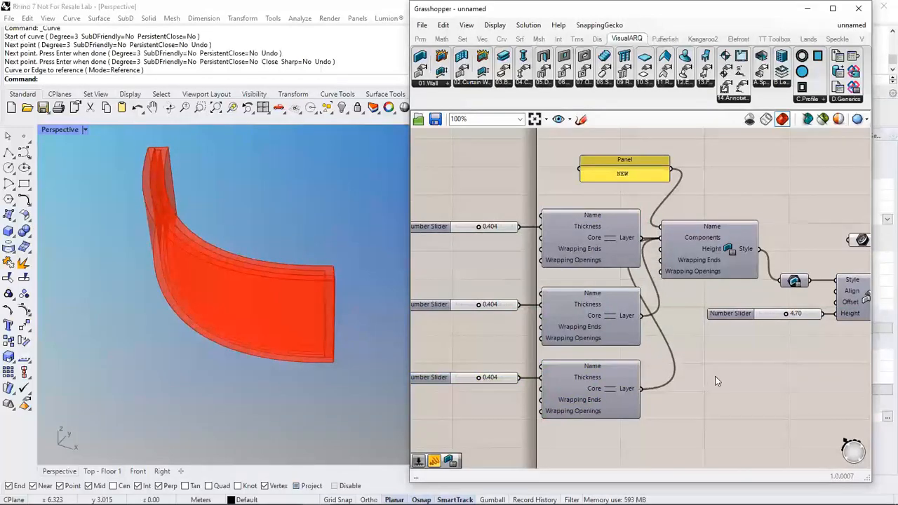
Set the second layer's thickness slider to 0.166 and the third layer's to 0.231
scroll(550, 331, "up", 2)
left_click_drag(543, 324, 523, 326)
right_click_drag(298, 254, 258, 290)
scroll(258, 290, "up", 4)
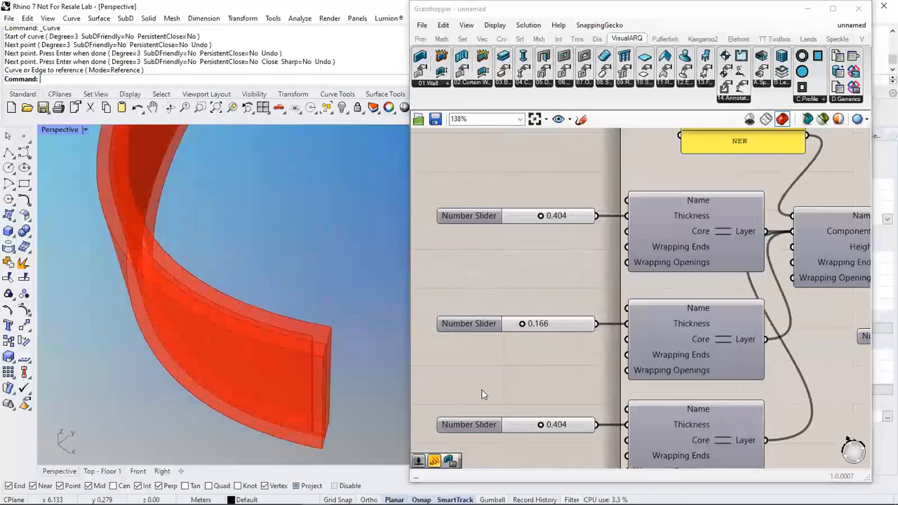
mouse_move(541, 425)
left_mouse_down()
mouse_move(554, 424)
mouse_move(528, 424)
left_mouse_up()
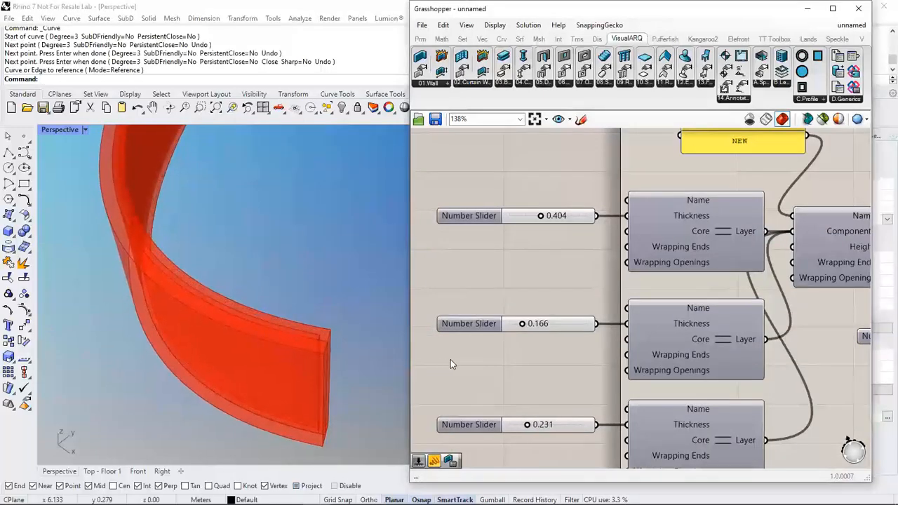
Delete the two duplicated Wall Layer components, keeping their number sliders
scroll(451, 364, "down", 2)
left_click_drag(696, 417, 615, 314)
key("Delete")
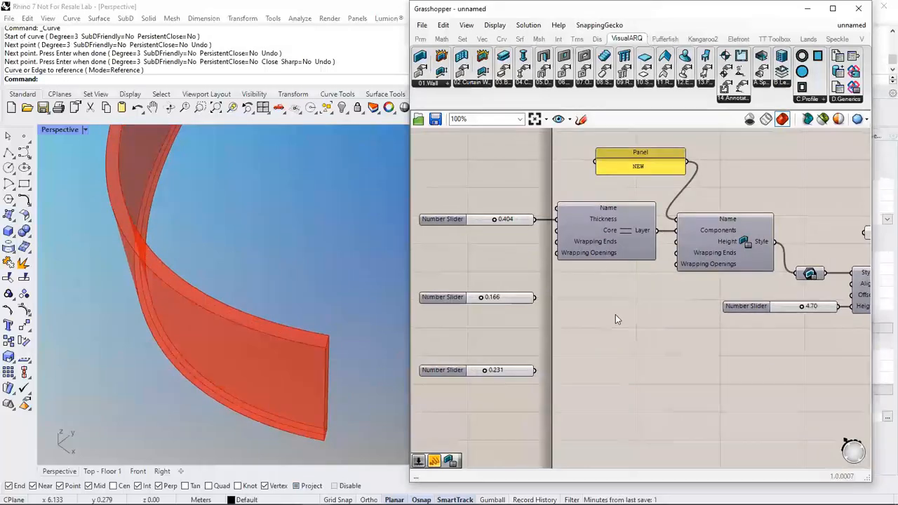
Move the two loose sliders under the first one, add both to the remaining Wall Layer's Thickness input, and inspect its Layer output
left_click_drag(522, 296, 522, 253)
left_click_drag(519, 375, 577, 264)
scroll(517, 290, "up", 2)
left_click(553, 320)
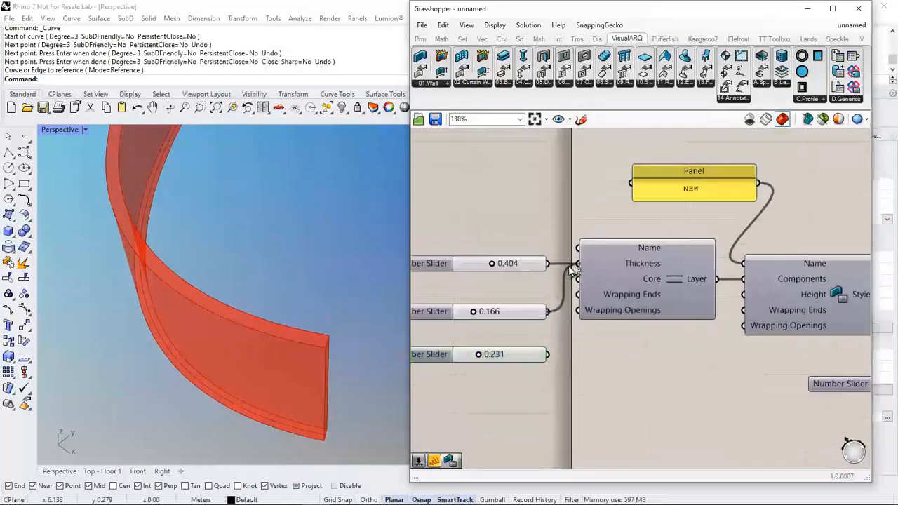
left_click_drag(547, 353, 577, 265, "shift")
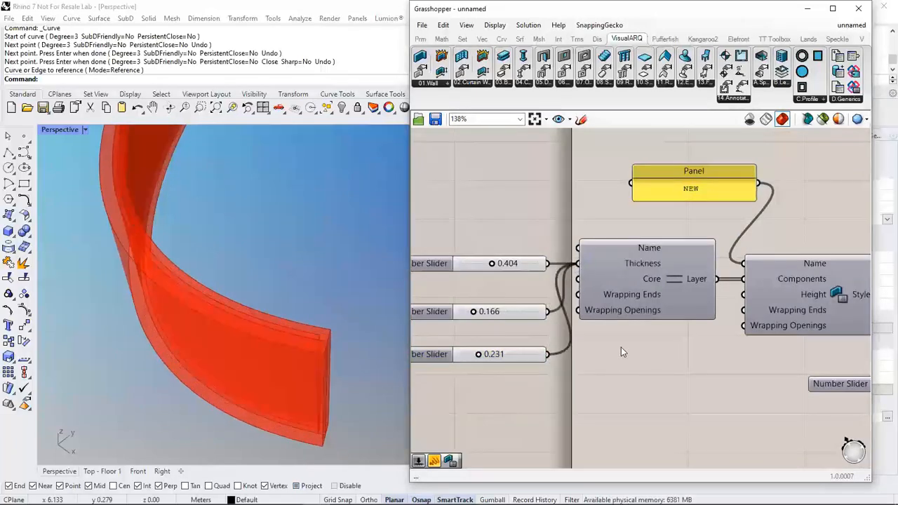
left_click(661, 292)
right_click_drag(700, 280, 676, 284)
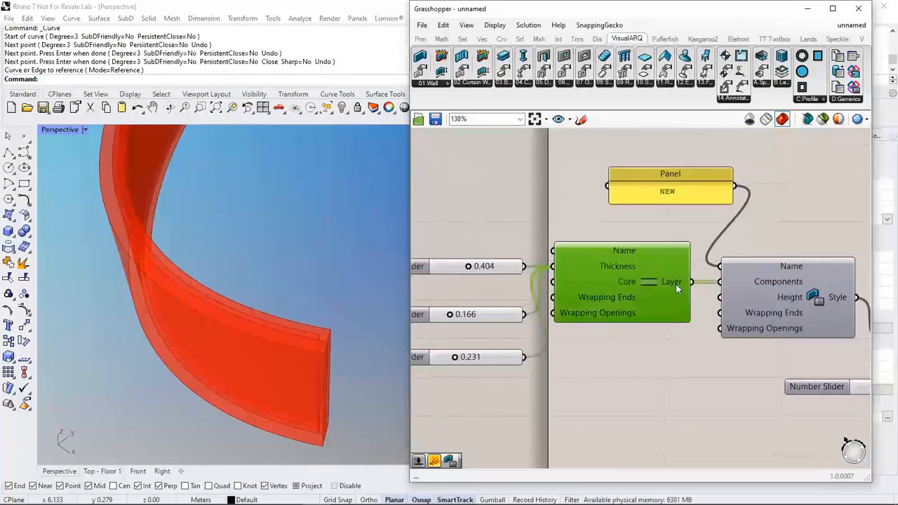
mouse_move(676, 283)
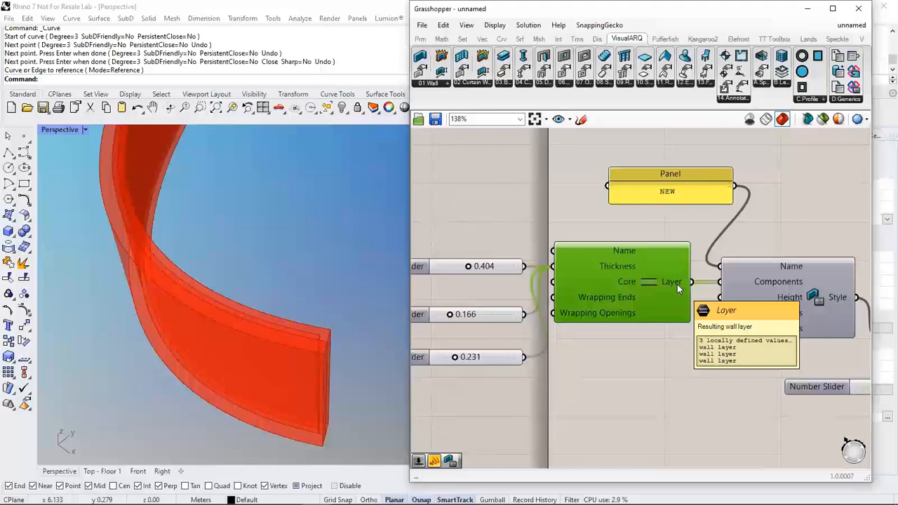
Bake the Wall component into Rhino and move the baked wall away from the Grasshopper preview
scroll(634, 313, "down", 4)
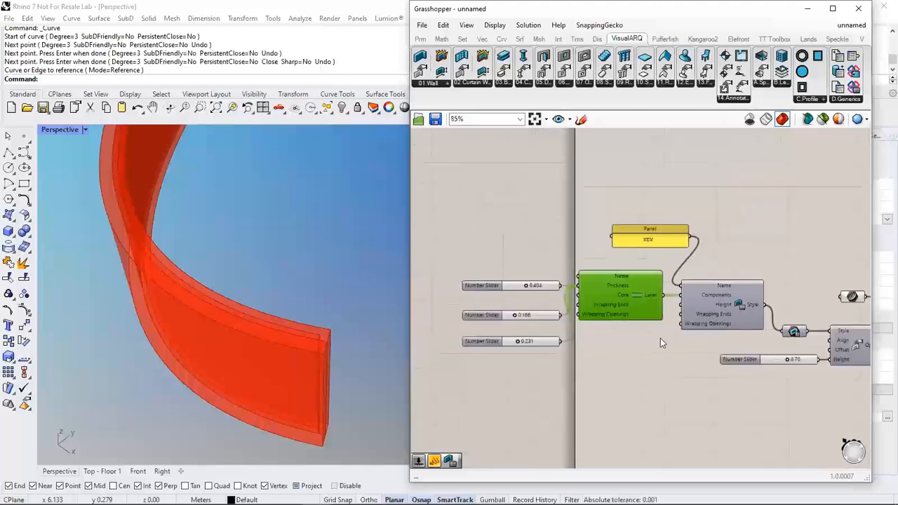
scroll(681, 320, "up", 2)
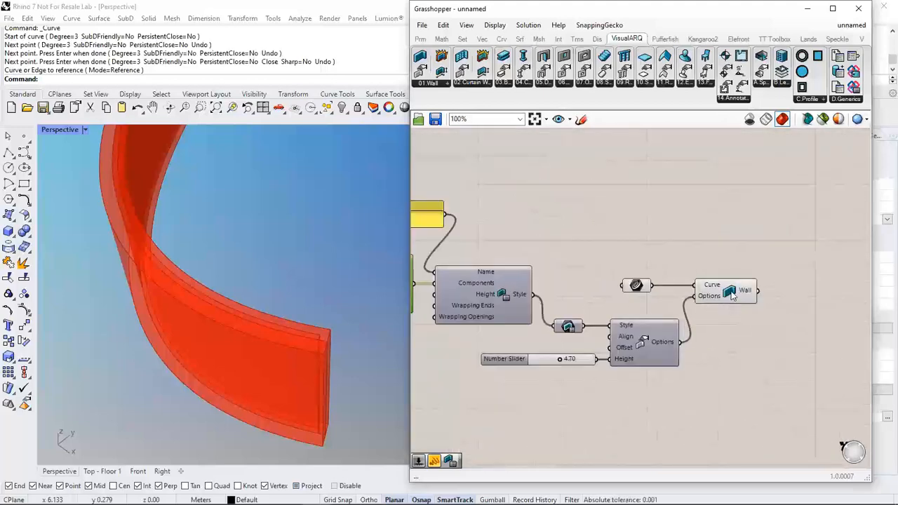
left_click(732, 295)
middle_click(731, 294)
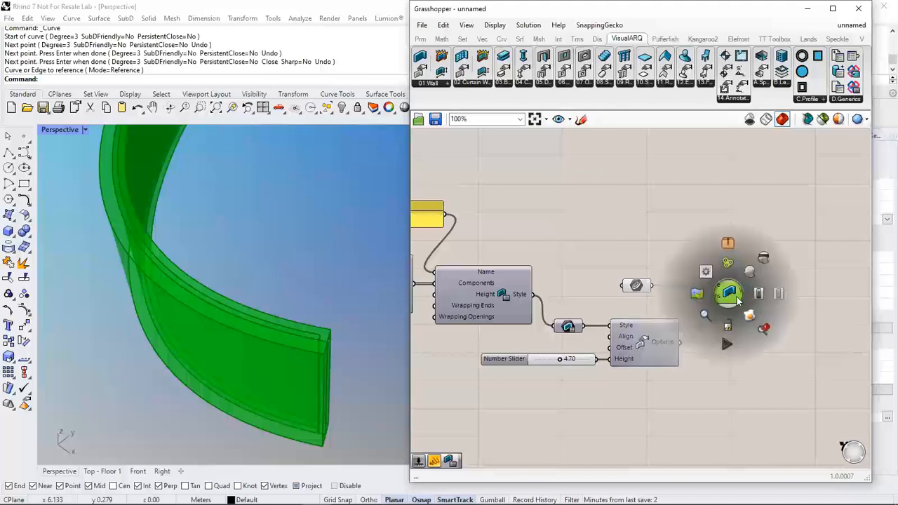
left_click(763, 328)
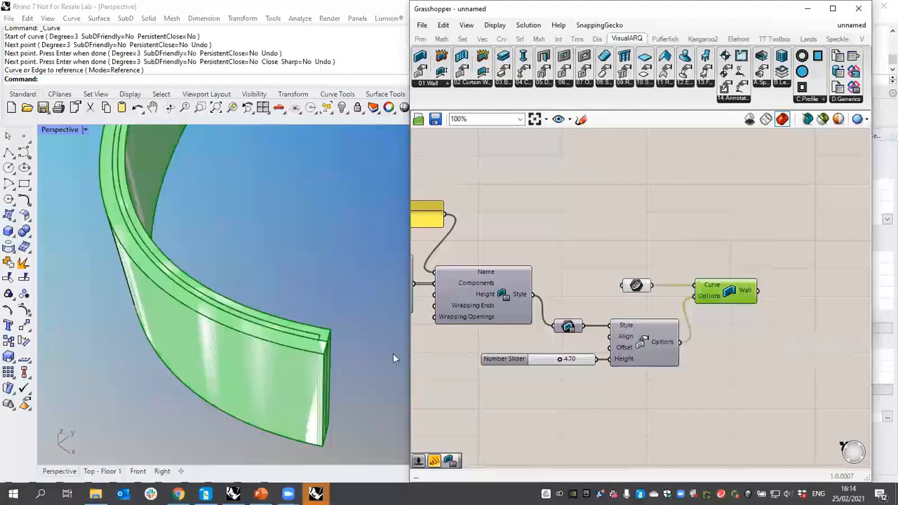
scroll(208, 332, "down", 4)
left_click_drag(208, 333, 562, 115)
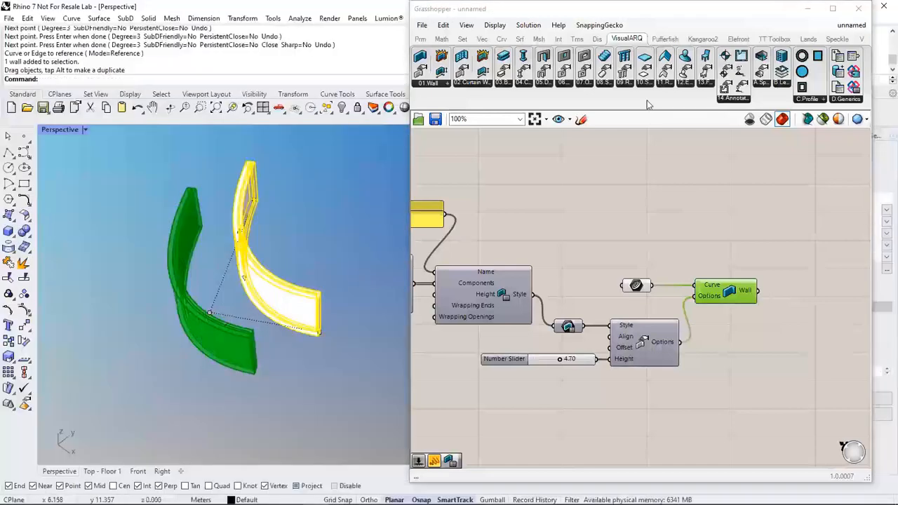
Examine the baked wall's style and geometry in its VisualARQ wall properties in Rhino, then return to Grasshopper
left_click(805, 10)
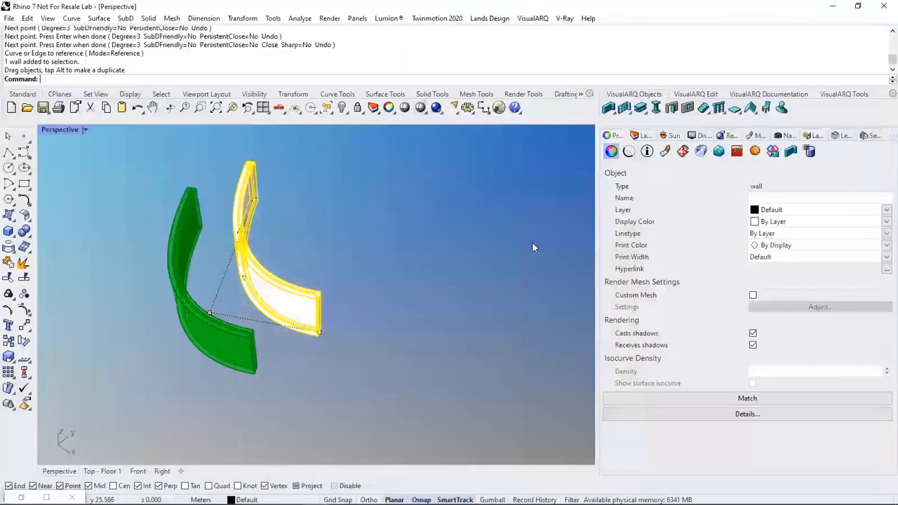
left_click(789, 150)
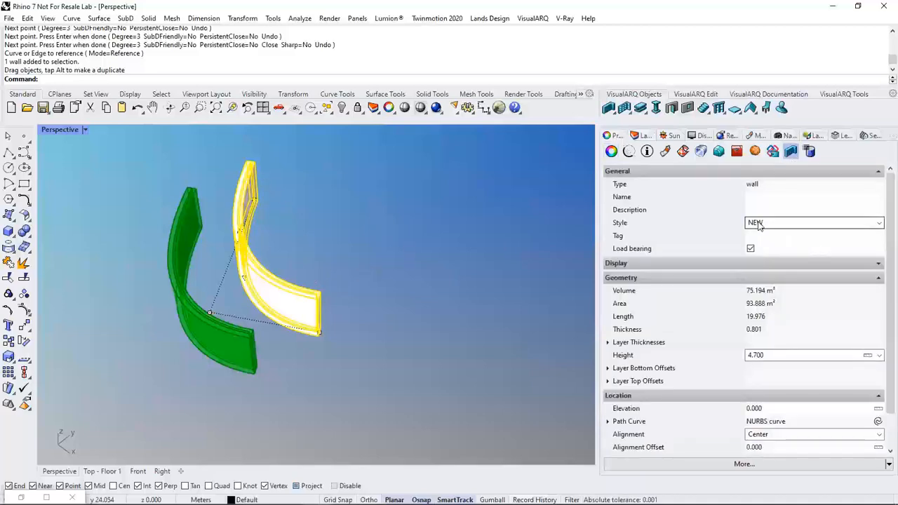
left_click(471, 327)
left_click(21, 497)
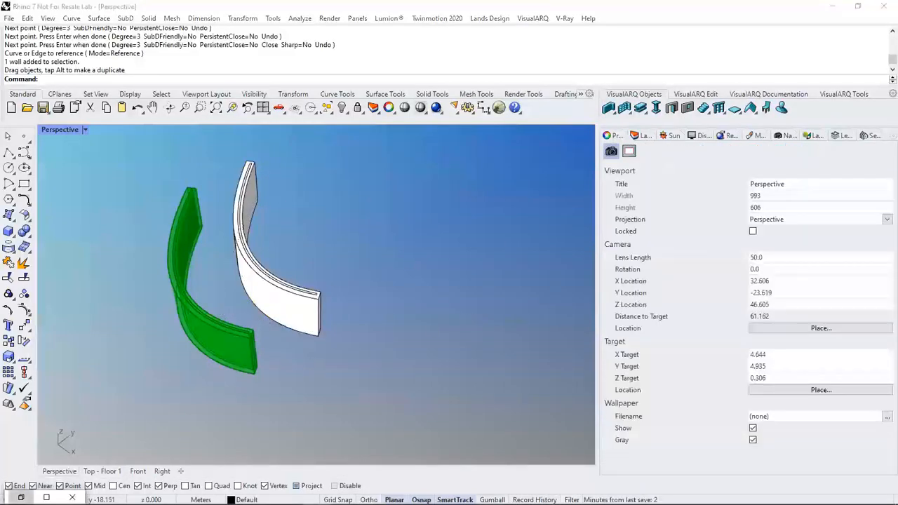
Delete the 0.166 and 0.231 thickness sliders, leaving only the first slider feeding the Wall Layer component
left_click(550, 396)
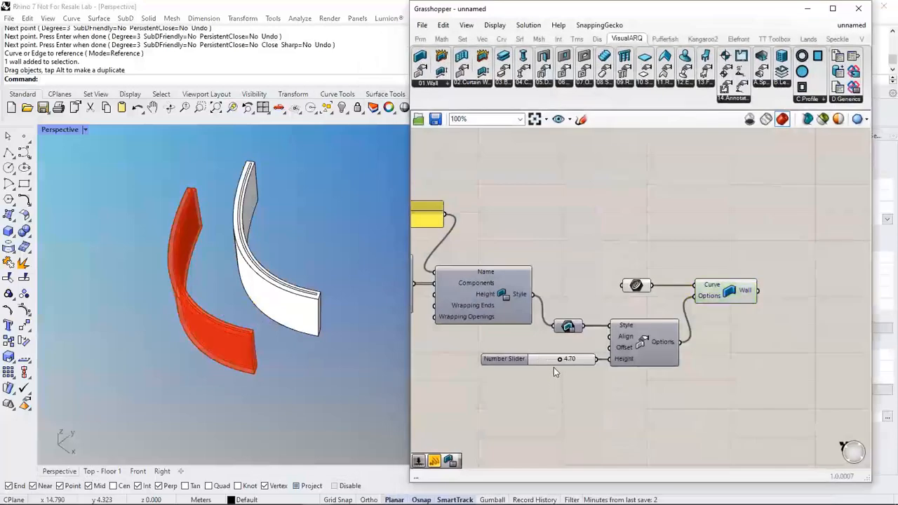
scroll(590, 376, "up", 3)
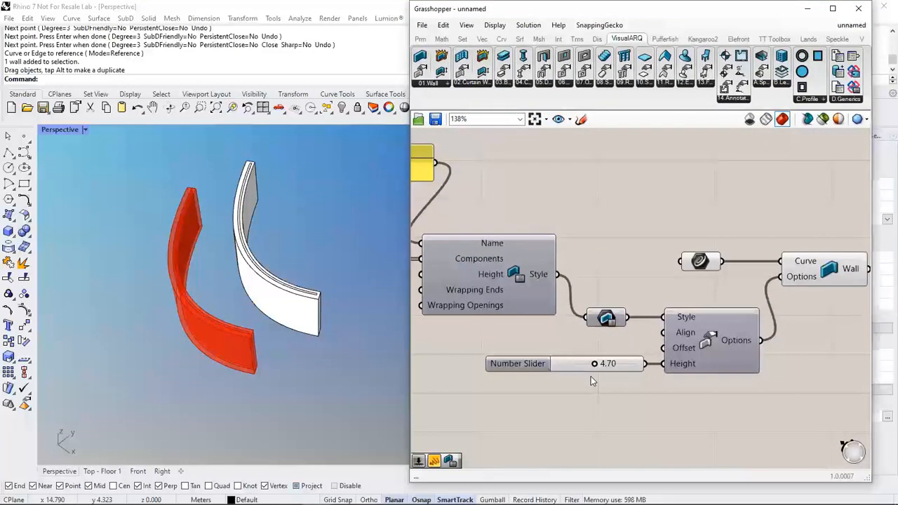
scroll(590, 376, "down", 5)
scroll(648, 347, "up", 4)
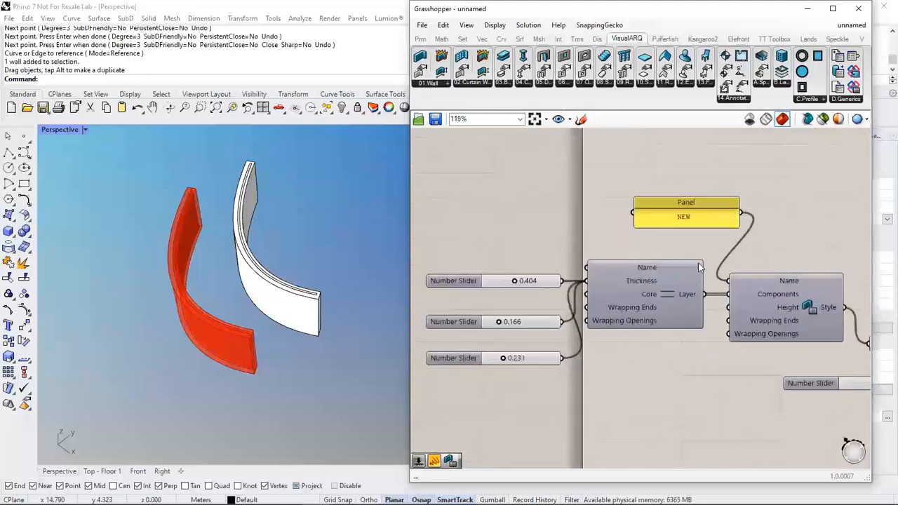
scroll(518, 342, "up", 3)
left_click_drag(592, 400, 529, 305)
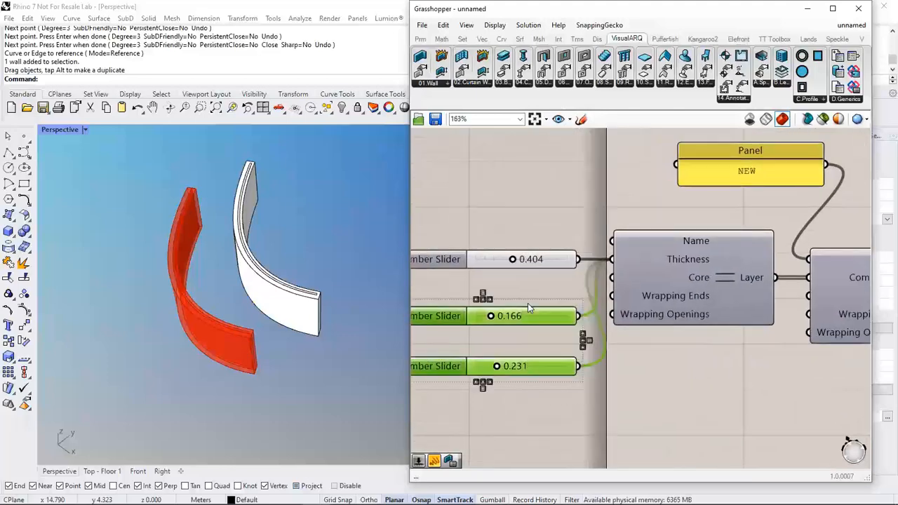
key("Delete")
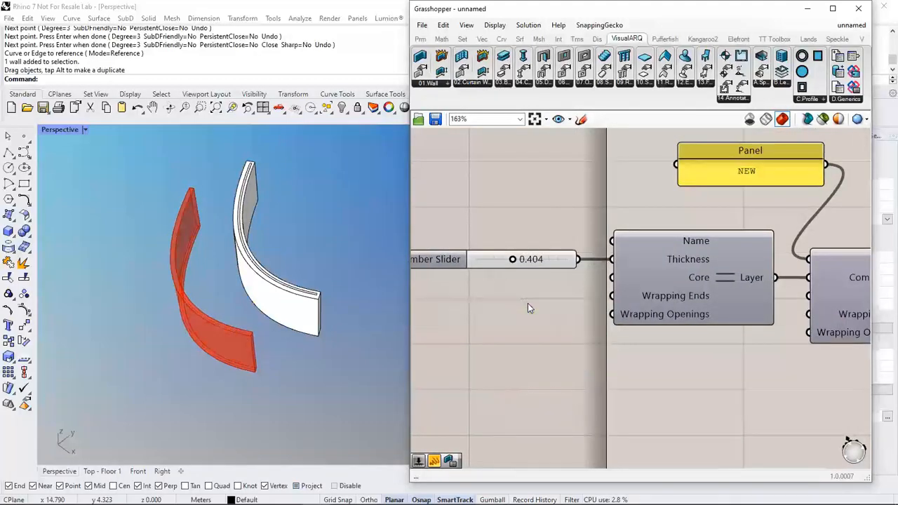
Bake the Wall component into Rhino again and delete the newly baked wall
right_click_drag(597, 308, 501, 308)
right_click_drag(697, 250, 657, 249)
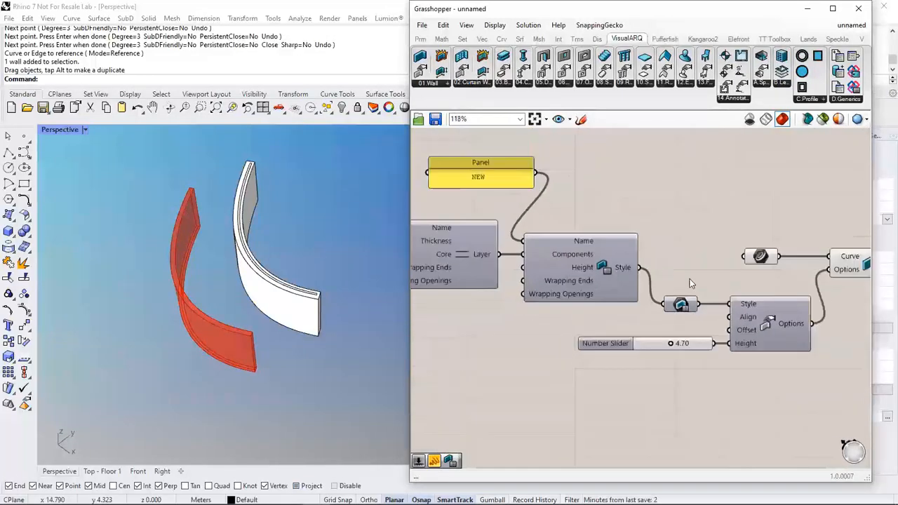
left_click(781, 263)
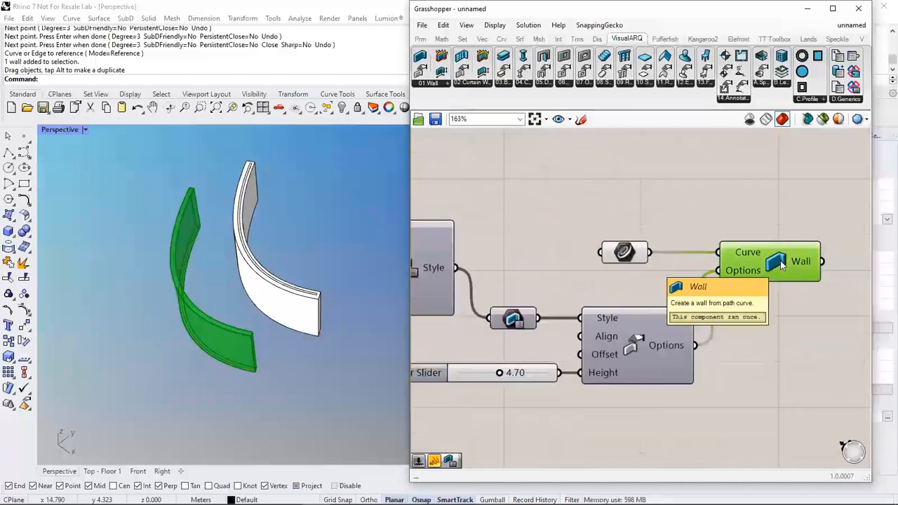
right_click_drag(261, 274, 275, 245)
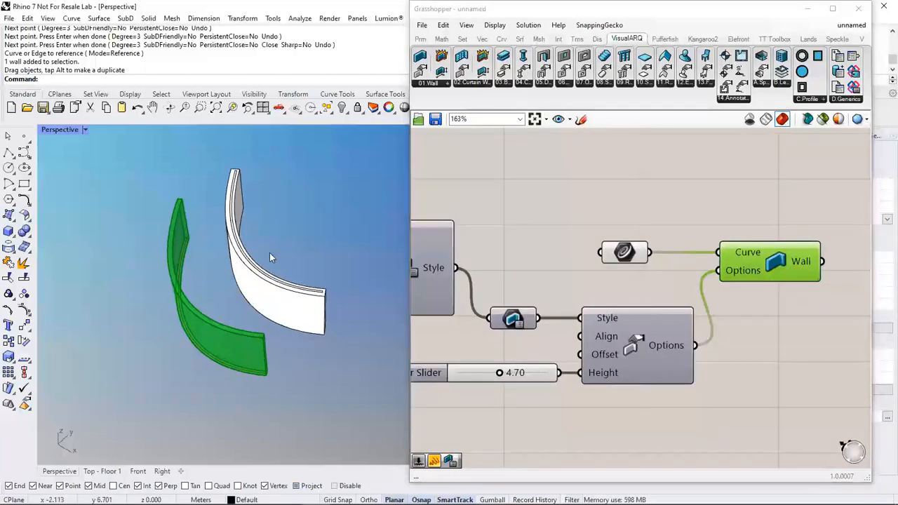
middle_click(772, 267)
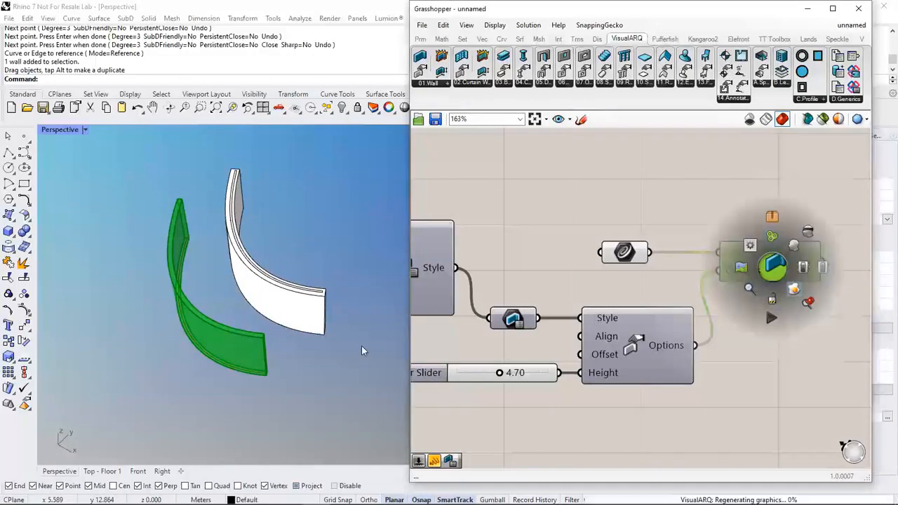
right_click_drag(152, 388, 153, 380)
scroll(219, 342, "up", 4)
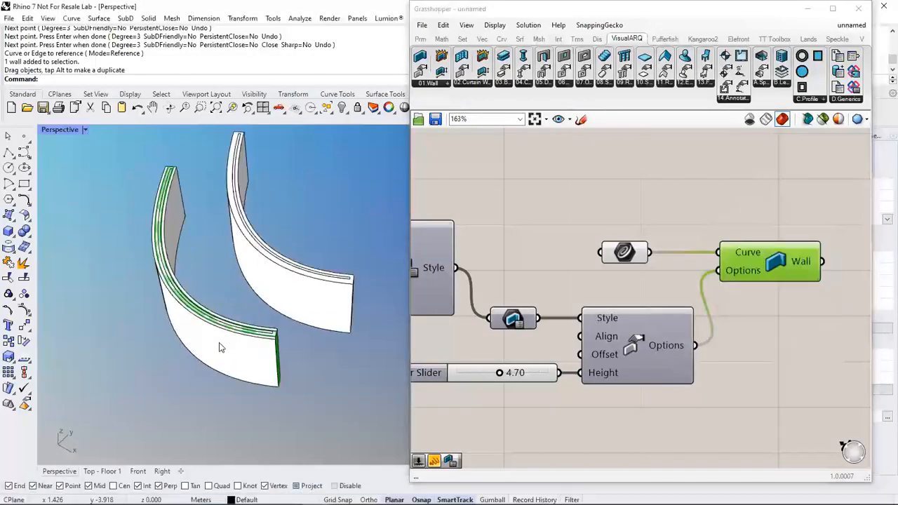
left_click(198, 311)
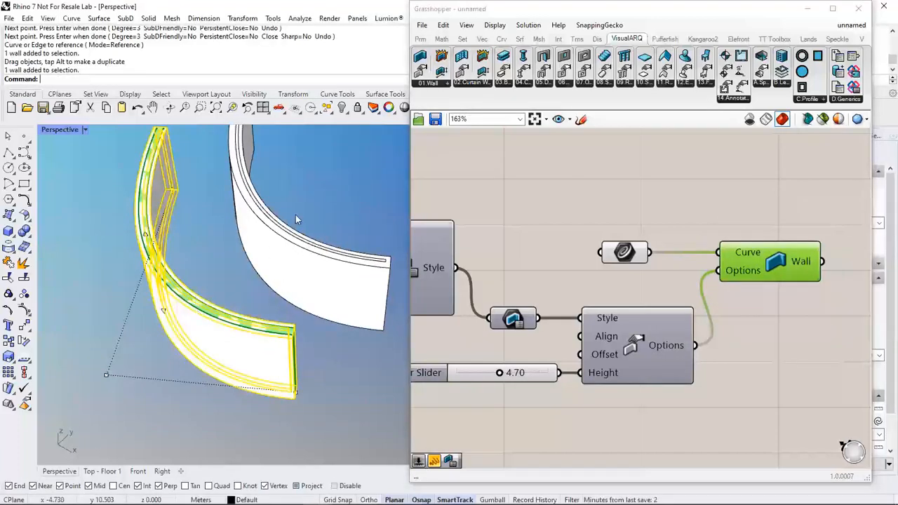
key("Delete")
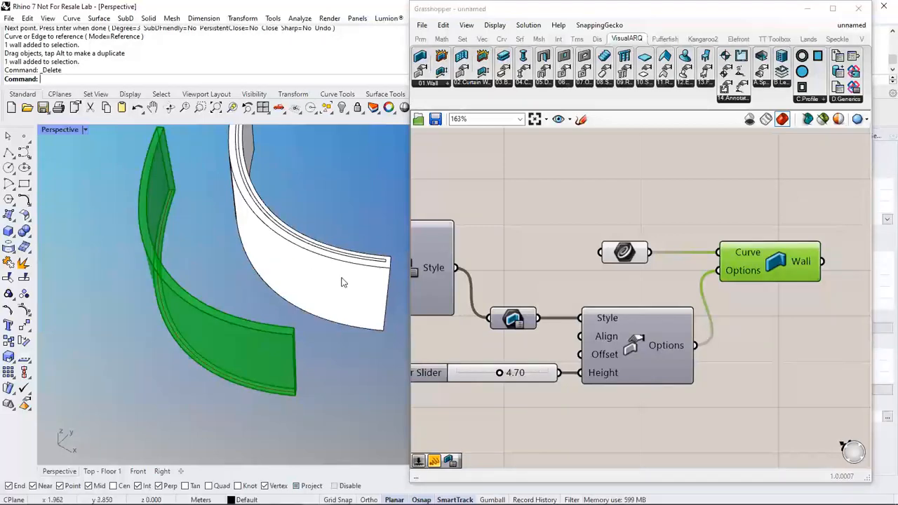
Bake the Wall Style component into Rhino and check the layers of the wall baked earlier
scroll(629, 289, "down", 3)
right_click_drag(630, 289, 608, 289)
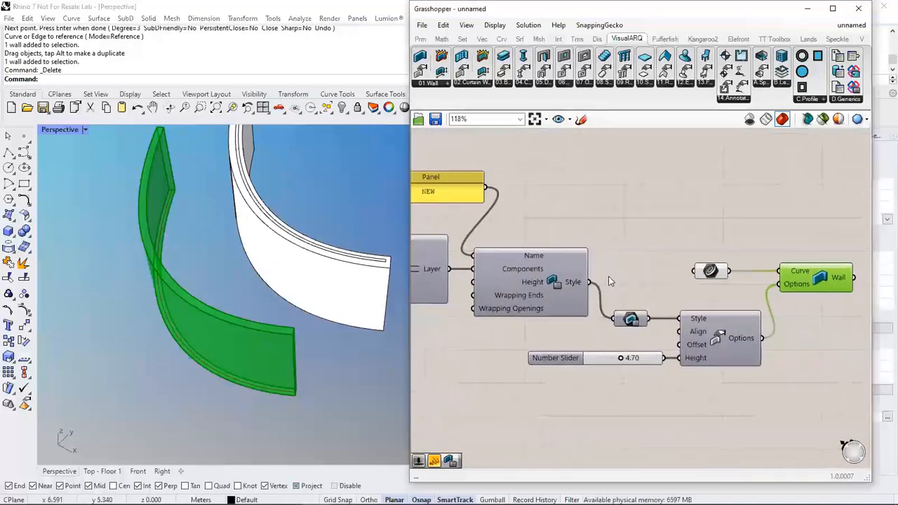
left_click(552, 284)
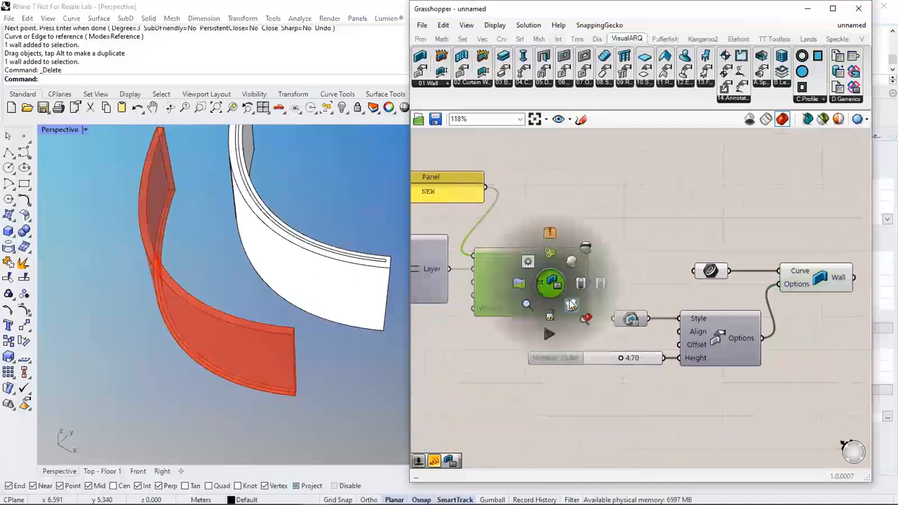
left_click(572, 305)
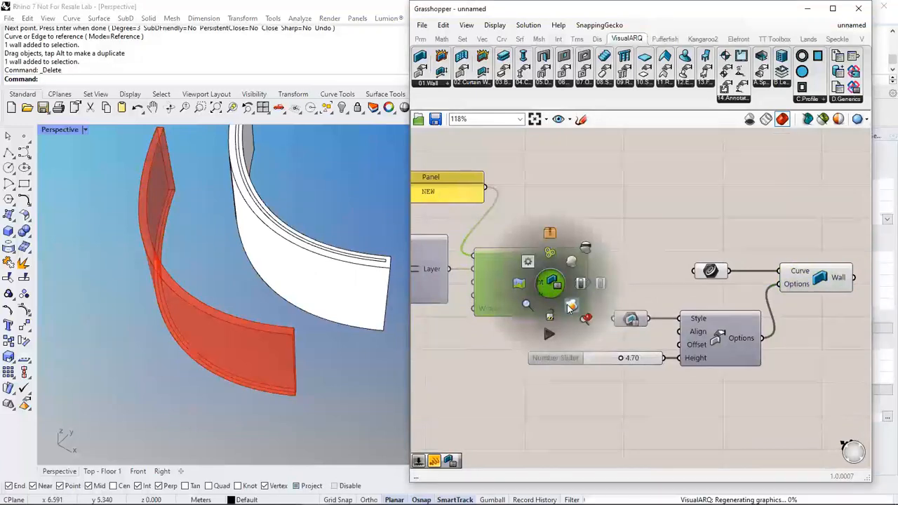
left_click(316, 261)
left_click(347, 221)
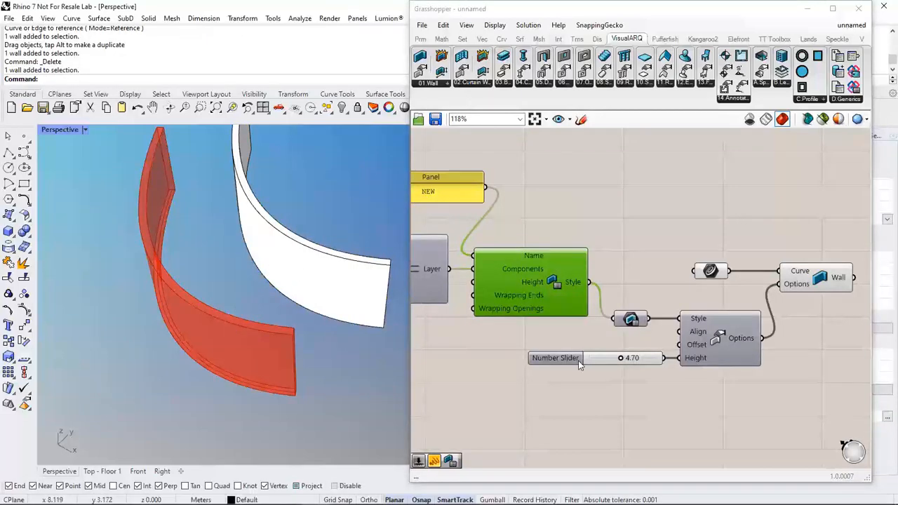
left_click(529, 383)
Delete the remaining baked wall from the Rhino model
right_click_drag(477, 328, 626, 348)
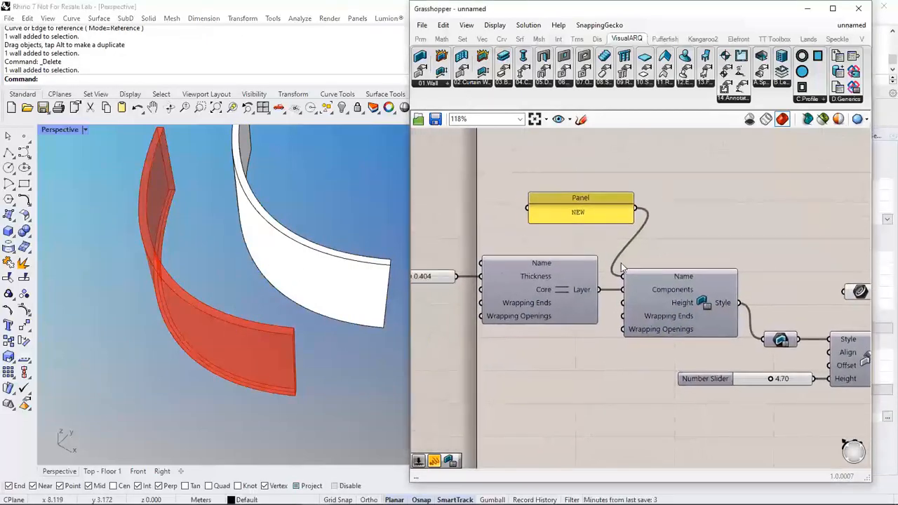
scroll(582, 295, "down", 4)
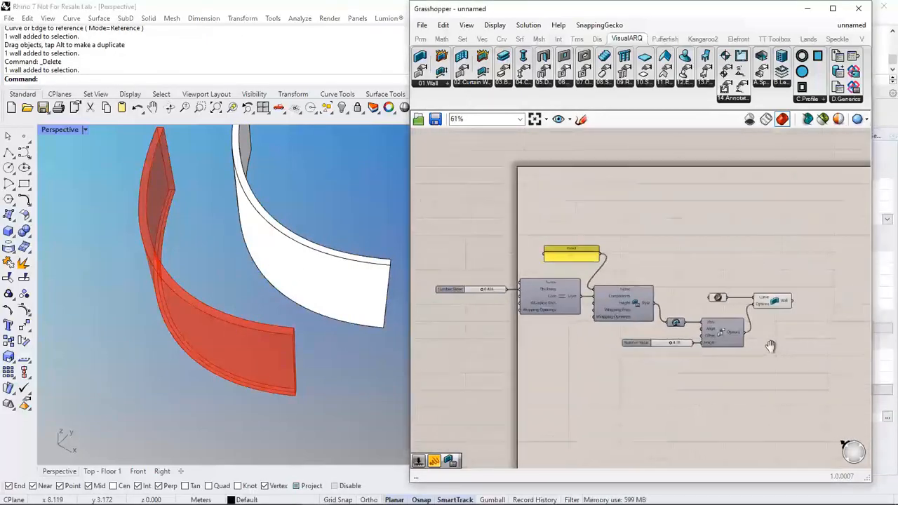
left_click(356, 280)
key("Delete")
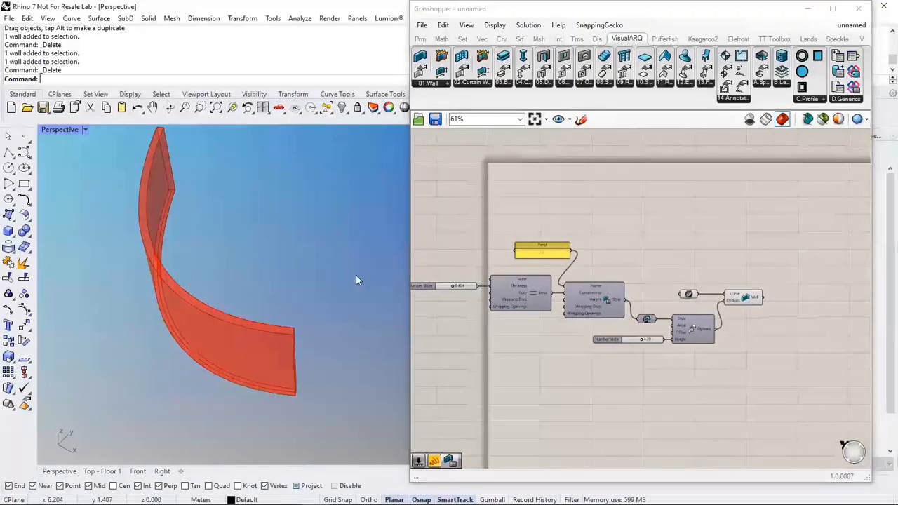
Place a VisualARQ Door component on the canvas after the Wall component
right_click_drag(693, 313, 469, 290)
scroll(523, 257, "up", 2)
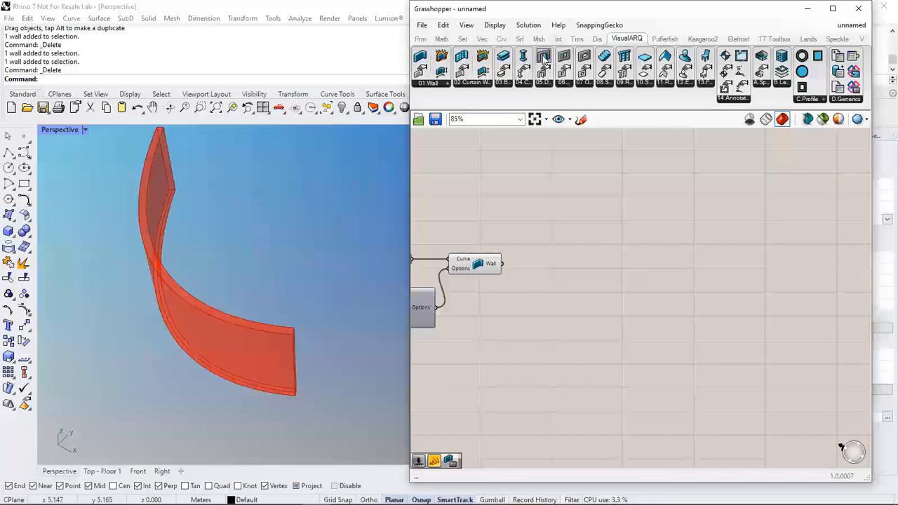
left_click_drag(543, 62, 634, 284)
scroll(568, 309, "up", 1)
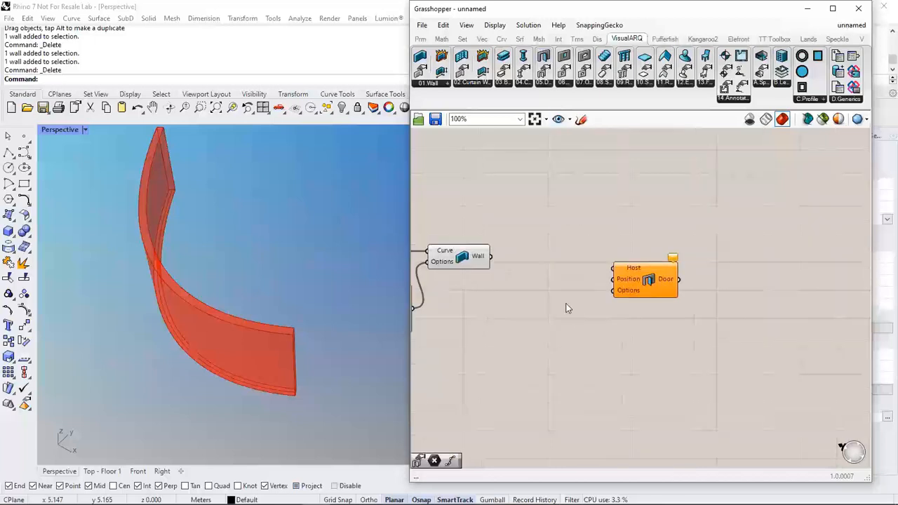
Assign a single Rhino point in front of the curved wall to the Door component's Position input
scroll(569, 308, "up", 1)
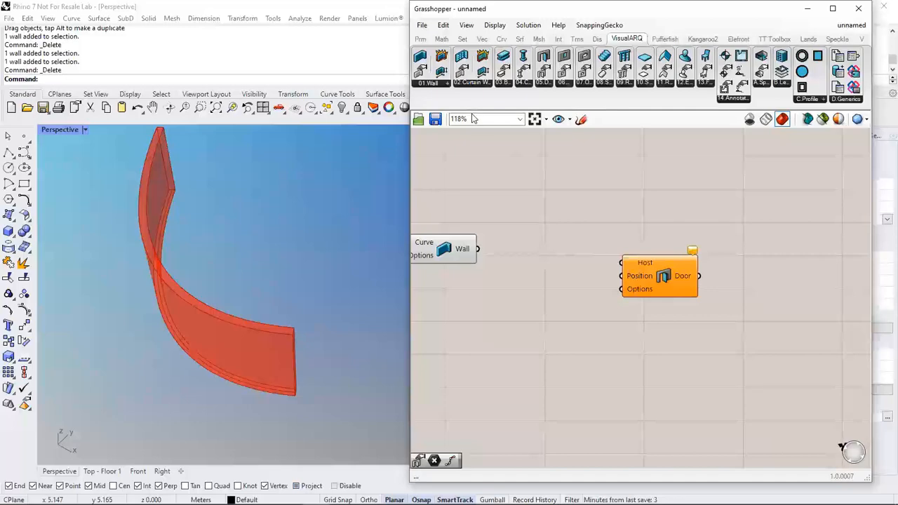
right_click_drag(501, 211, 516, 211)
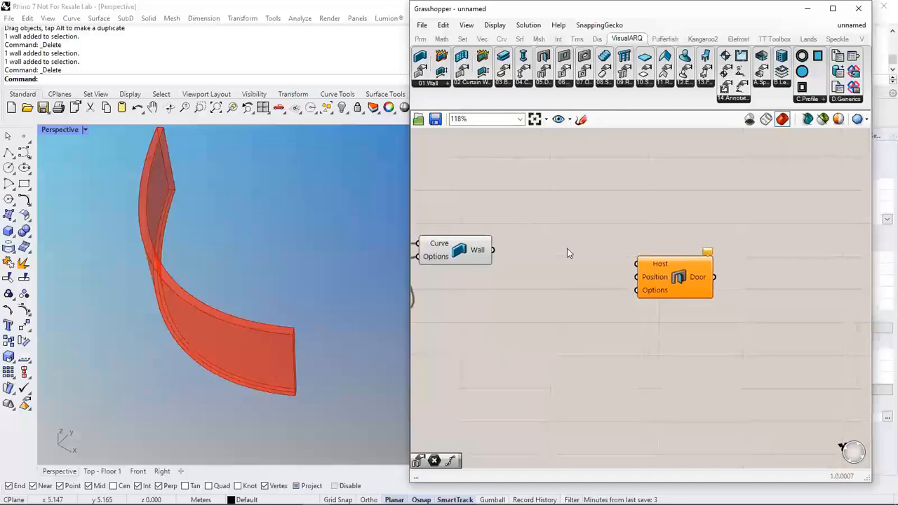
right_click(647, 281)
left_click(680, 415)
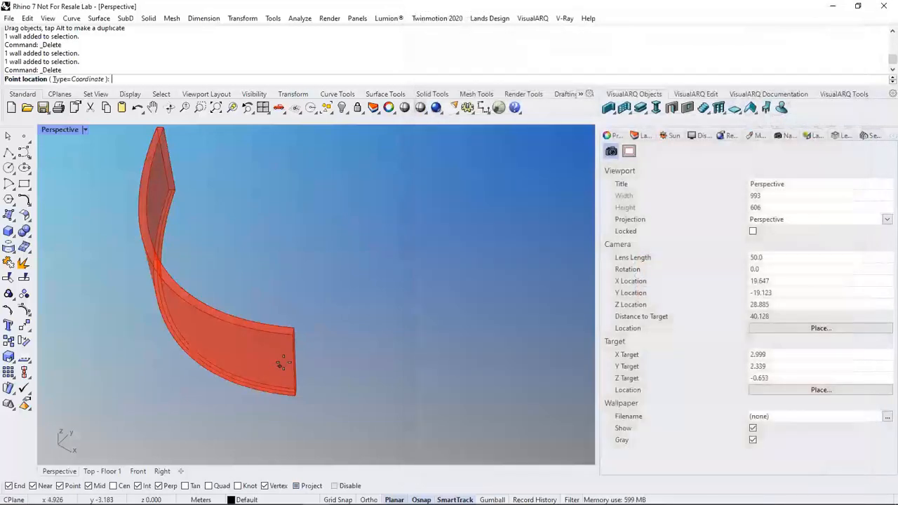
right_click_drag(280, 364, 232, 391)
left_click(232, 389)
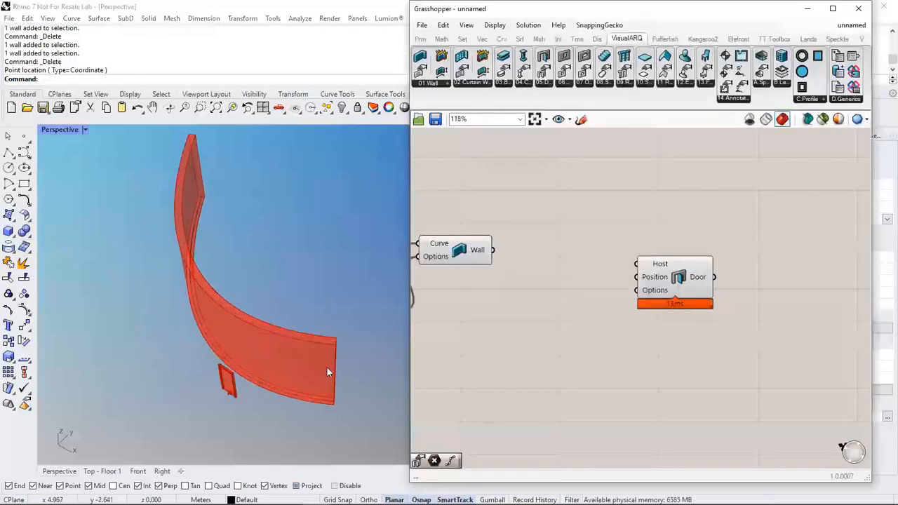
scroll(299, 377, "up", 5)
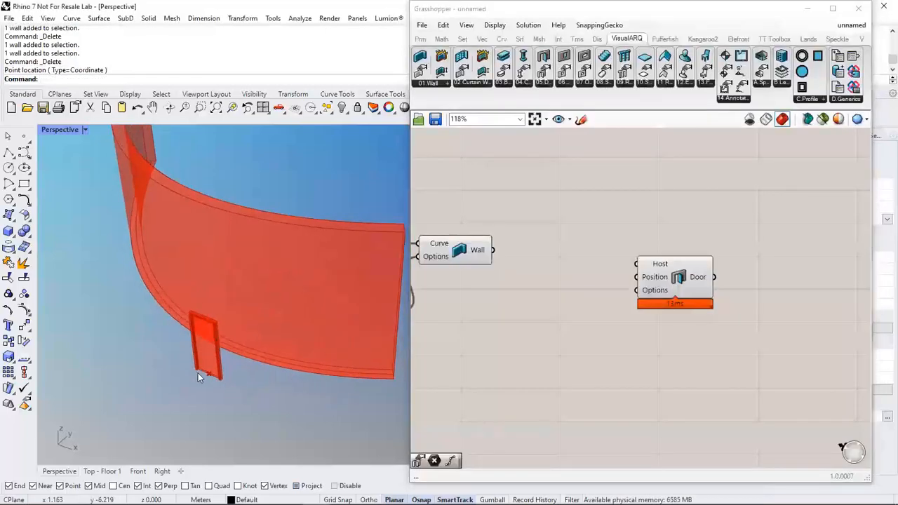
Connect the Wall output to the Door component's Host input and inspect the hosted door in Rhino
left_click(549, 345)
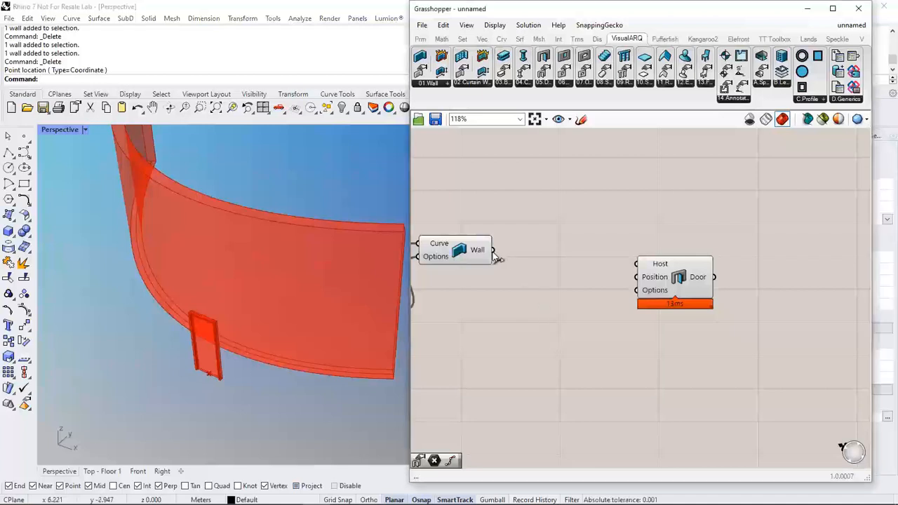
left_click(466, 252)
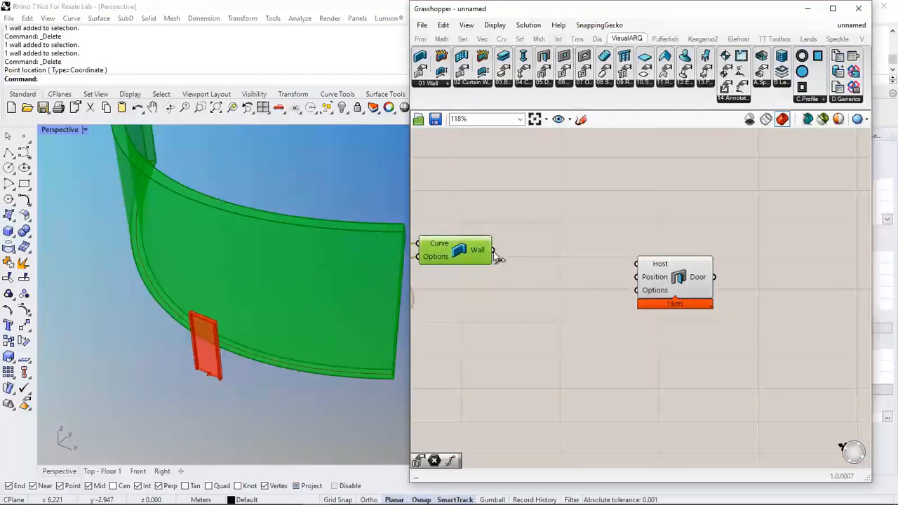
left_click_drag(500, 251, 638, 263)
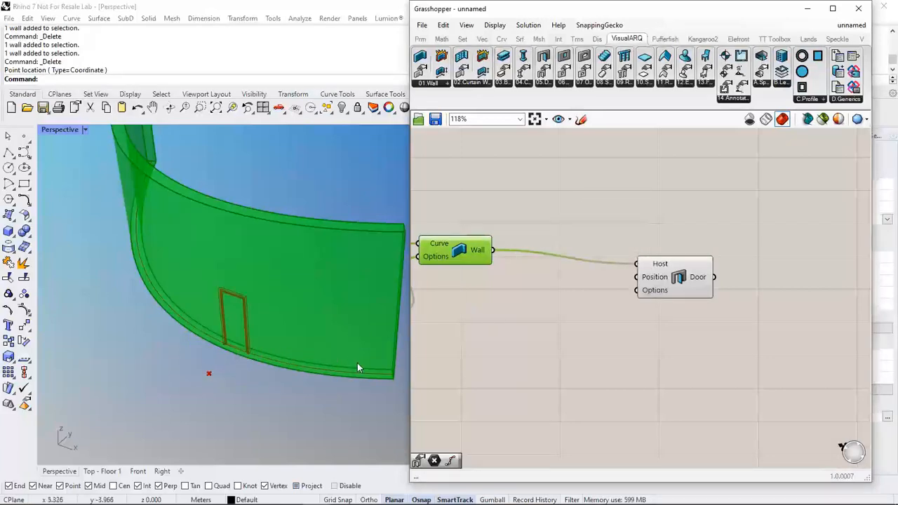
right_click_drag(208, 335, 150, 216)
left_click(495, 345)
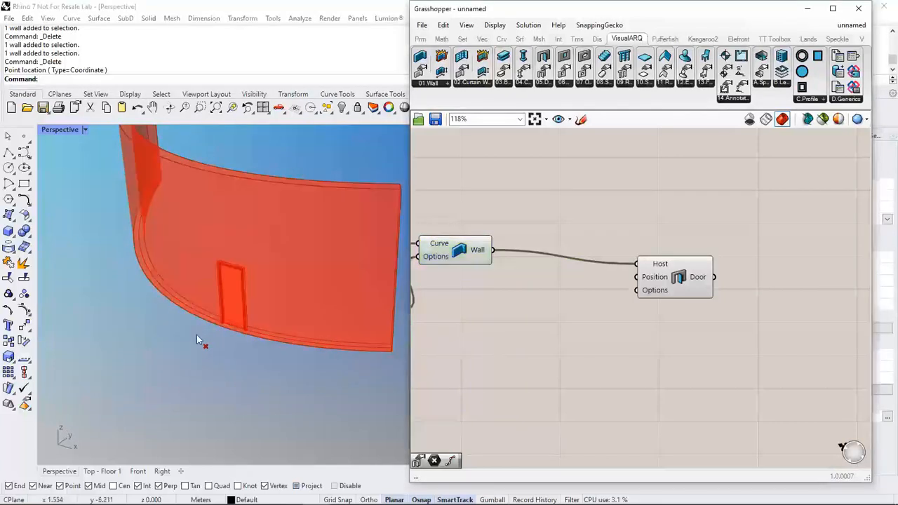
Replace the Door's Position point with one farther along the wall, near its tighter bend, and inspect the moved door
right_click(643, 282)
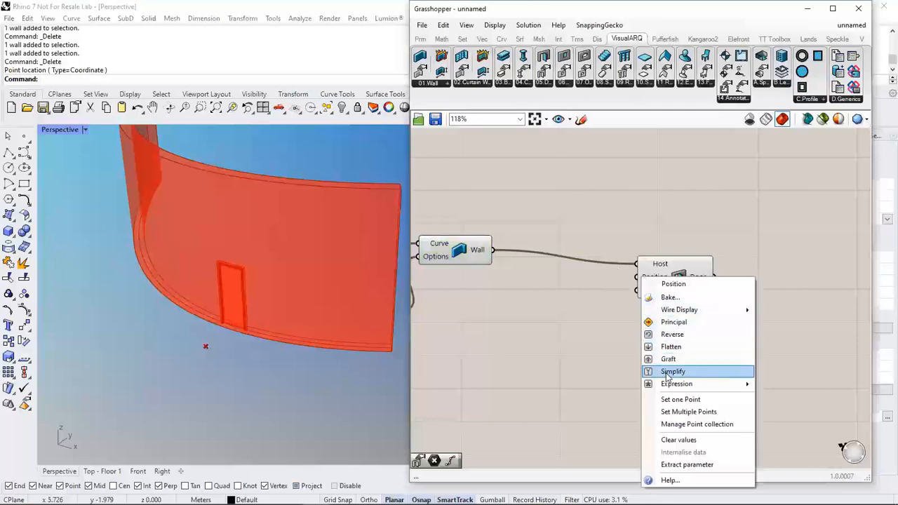
left_click(673, 399)
left_click(139, 296)
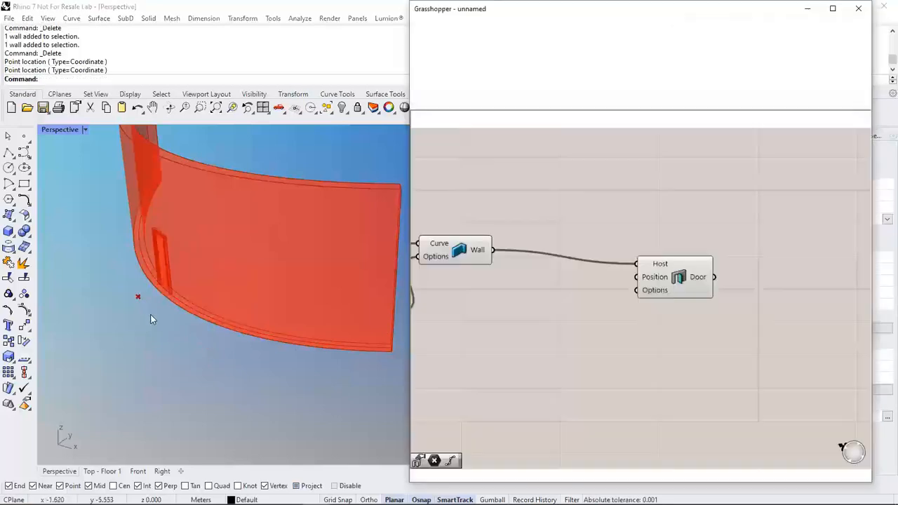
right_click_drag(140, 313, 209, 291)
left_click(555, 332)
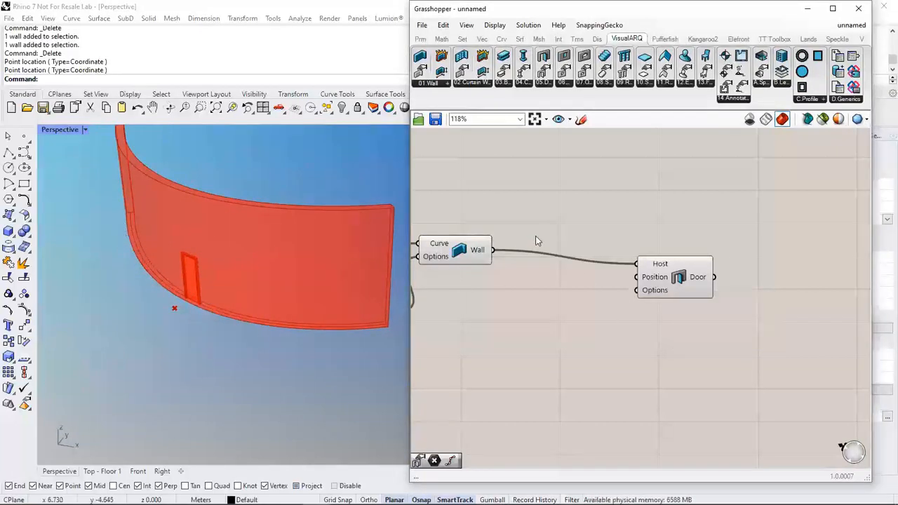
Add a Point On Curve component above the Wall component, reposition the Curve parameter, and connect it to the new component
scroll(614, 275, "down", 3)
right_click_drag(614, 275, 620, 265)
double_click(603, 253)
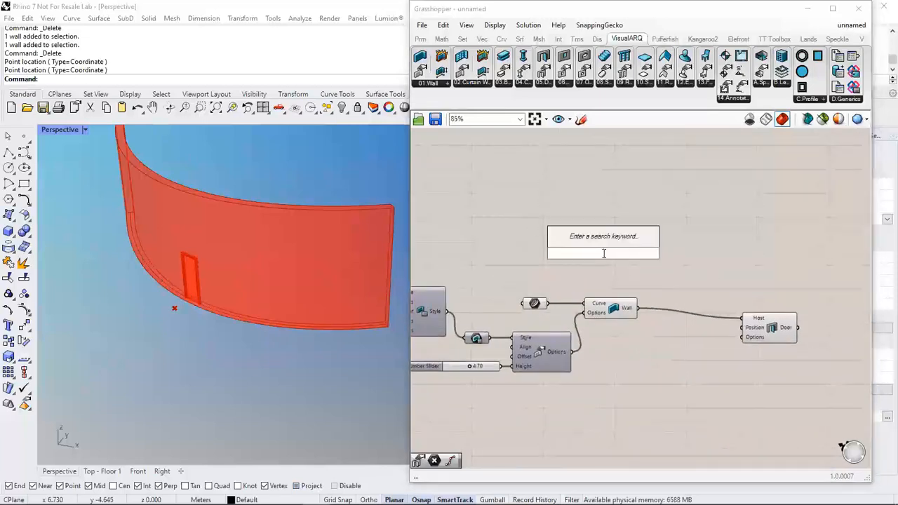
type("POINT")
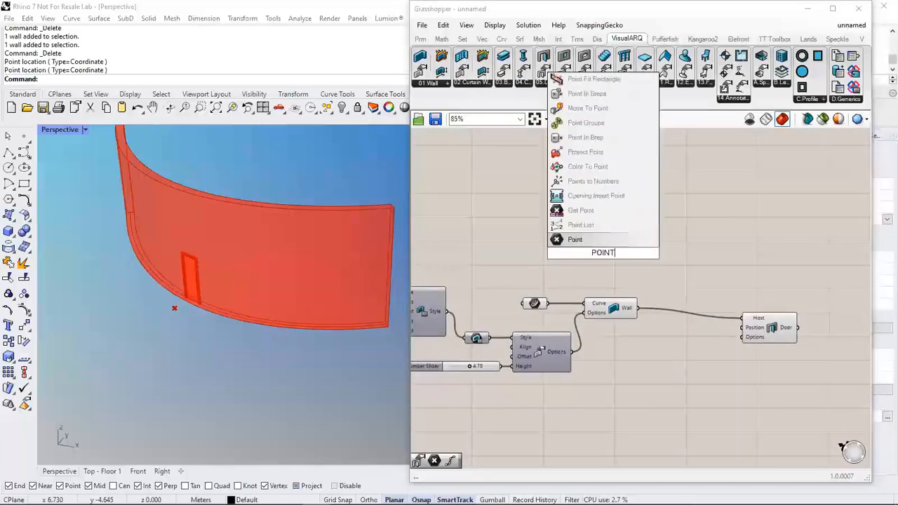
type("ONCR")
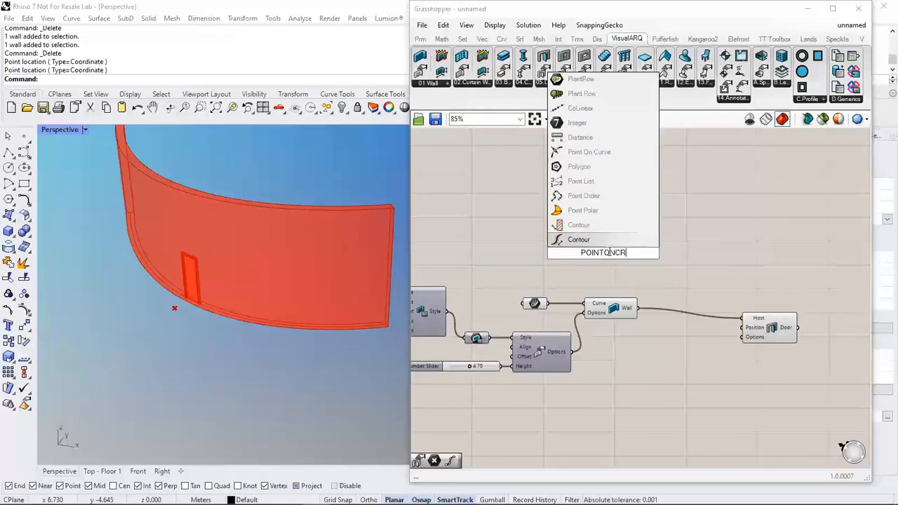
type("CUR")
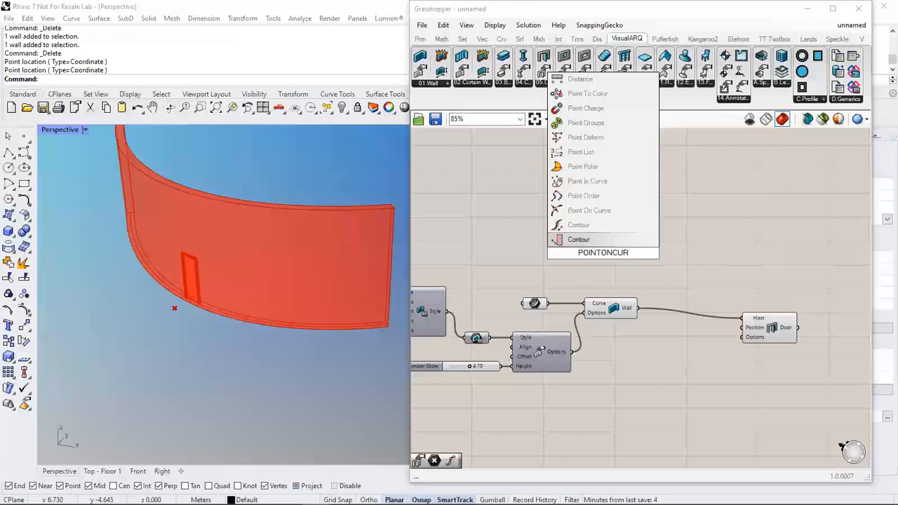
left_click(590, 209)
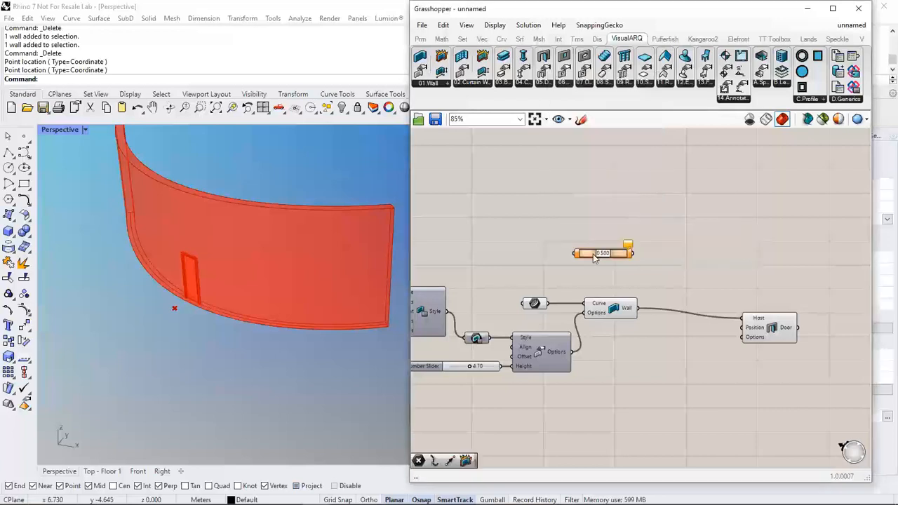
right_click_drag(595, 237, 664, 249)
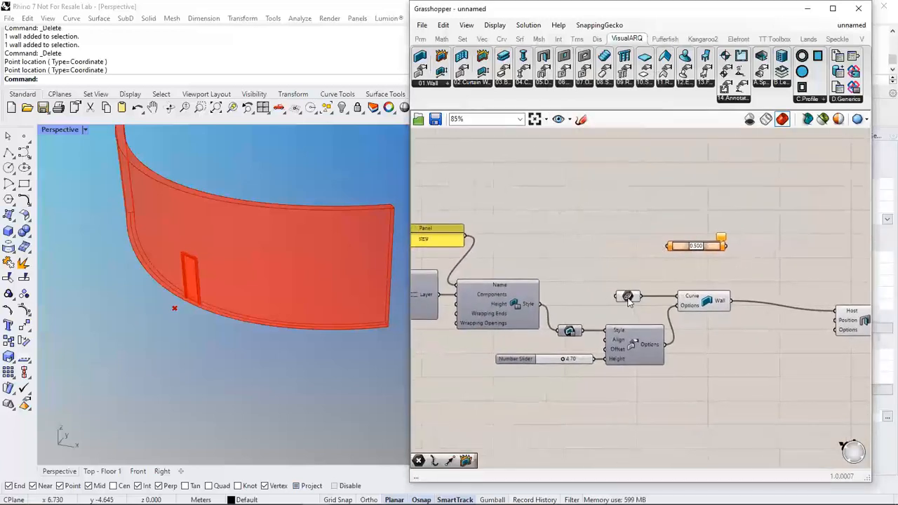
left_click_drag(629, 298, 668, 246)
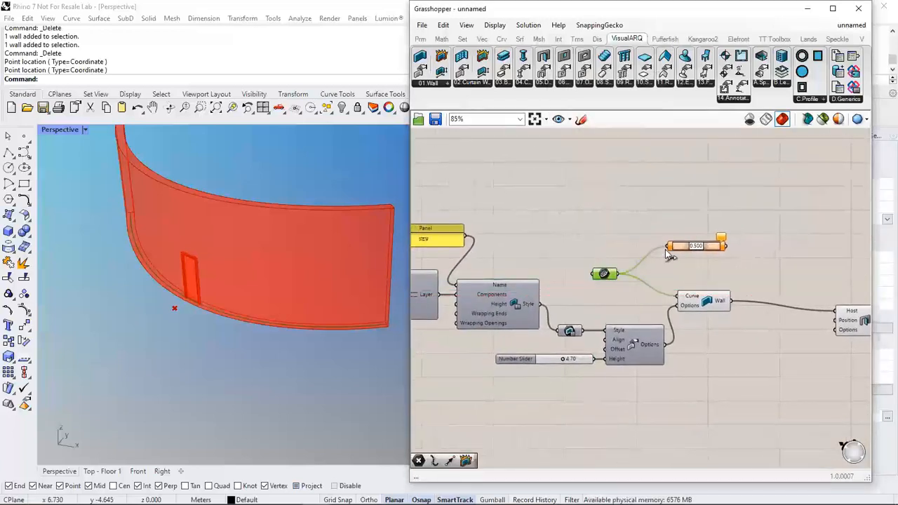
Connect the Point On Curve output to the Door's Position input, set the curve parameter to 0.752, and inspect the wall
right_click_drag(725, 246, 654, 244)
left_click_drag(654, 244, 770, 327)
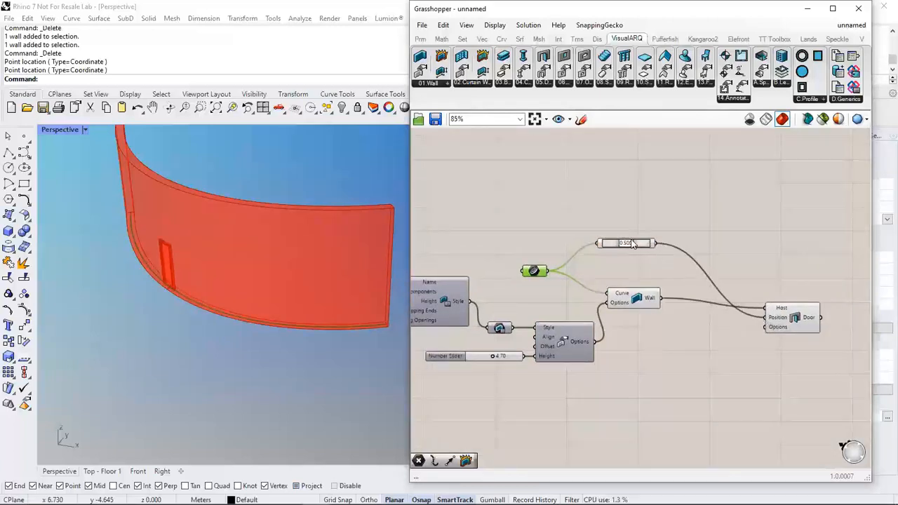
mouse_move(631, 243)
left_mouse_down()
mouse_move(641, 248)
mouse_move(632, 256)
left_mouse_up()
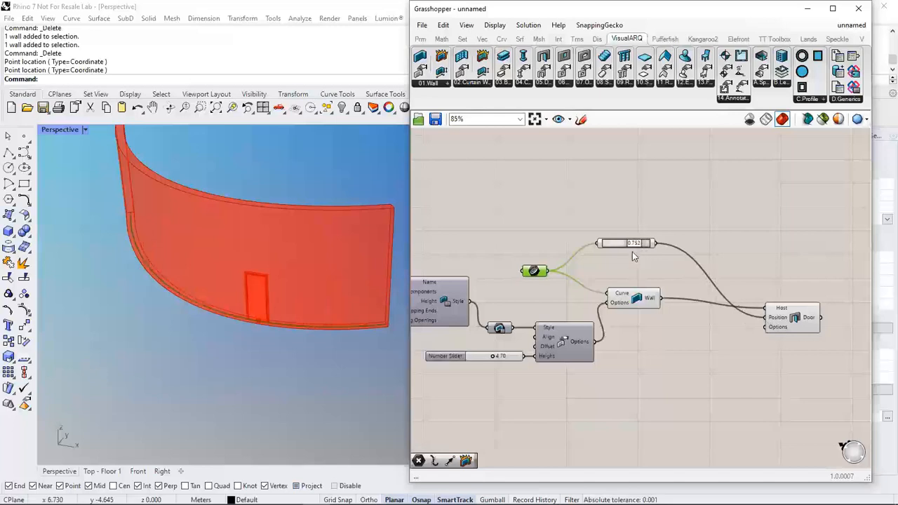
right_click_drag(633, 256, 649, 257)
left_click(653, 299)
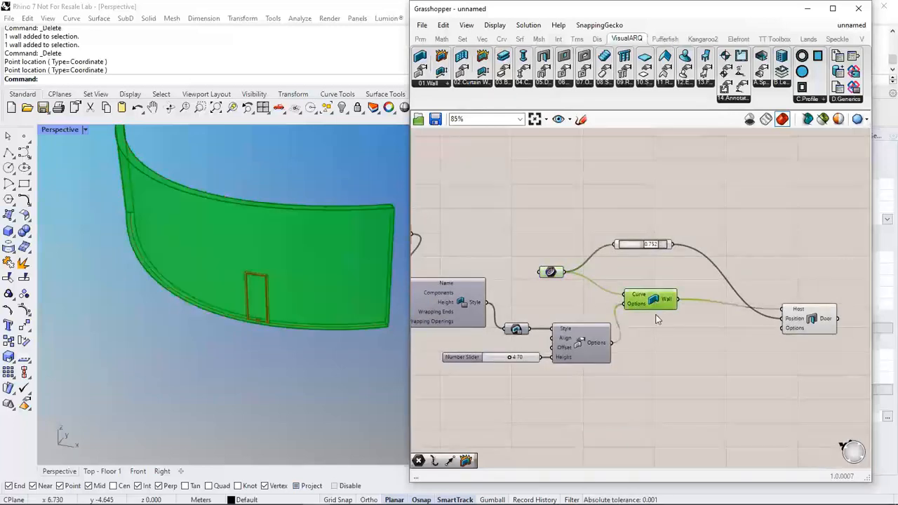
left_click(659, 353)
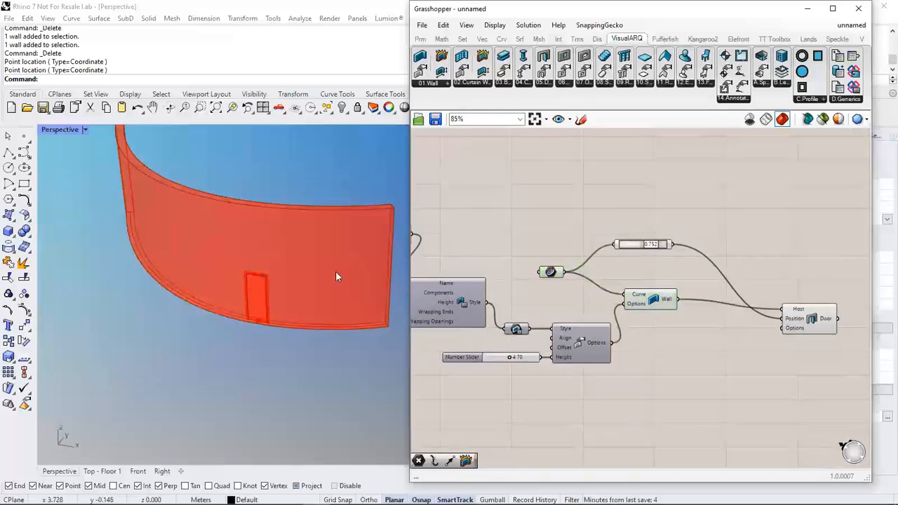
left_click(552, 273)
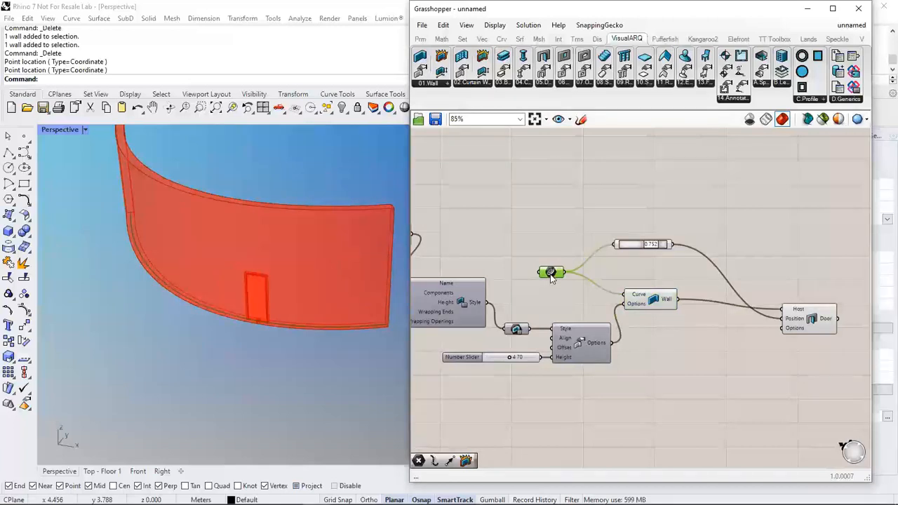
Add a Deconstruct Wall component near the Door and connect the Wall output to it
right_click_drag(755, 296, 696, 289)
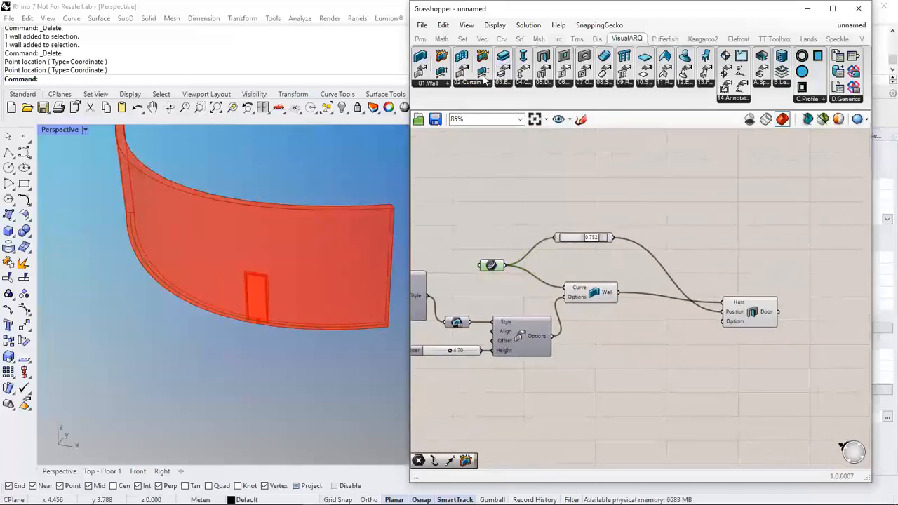
left_click(446, 84)
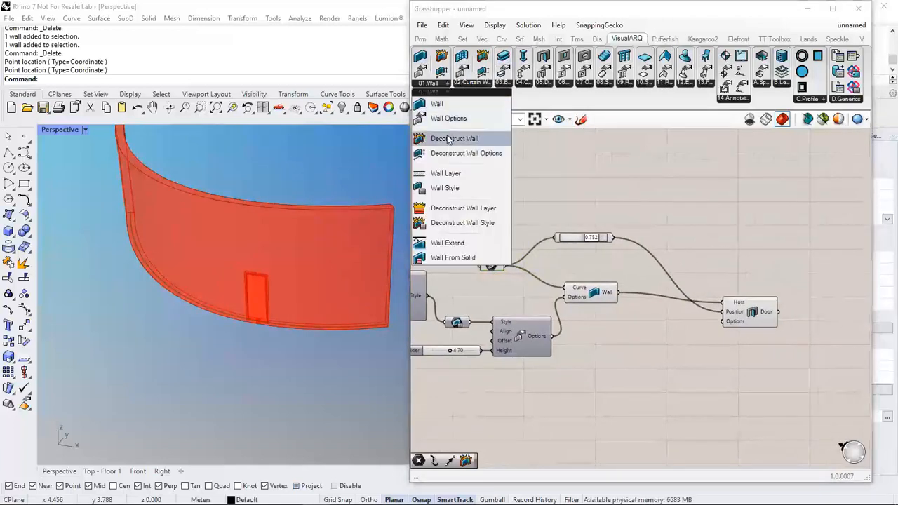
left_click_drag(463, 136, 663, 266)
scroll(684, 250, "up", 2)
left_click_drag(585, 296, 631, 265)
Move Point On Curve above Deconstruct Wall with its parameter at 0.609, and feed it from the deconstructed wall's Curve output
left_click_drag(537, 232, 681, 217)
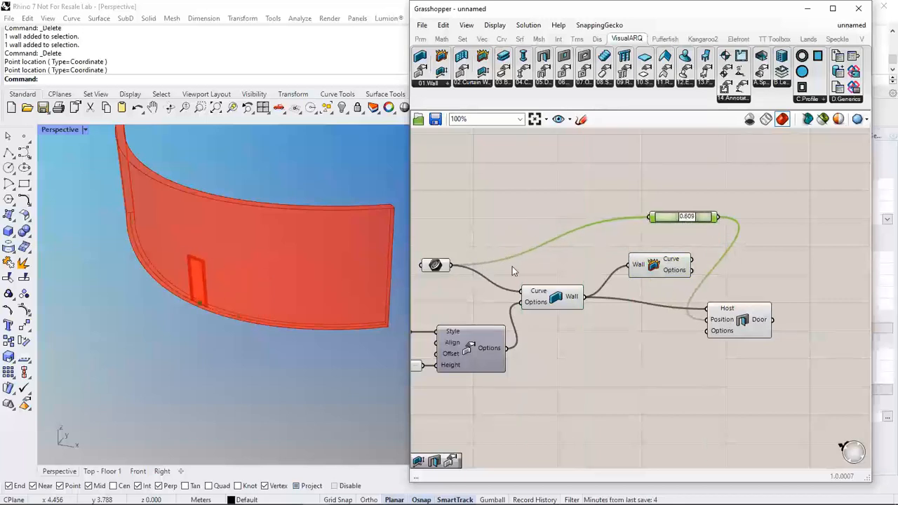
left_click_drag(660, 271, 648, 217)
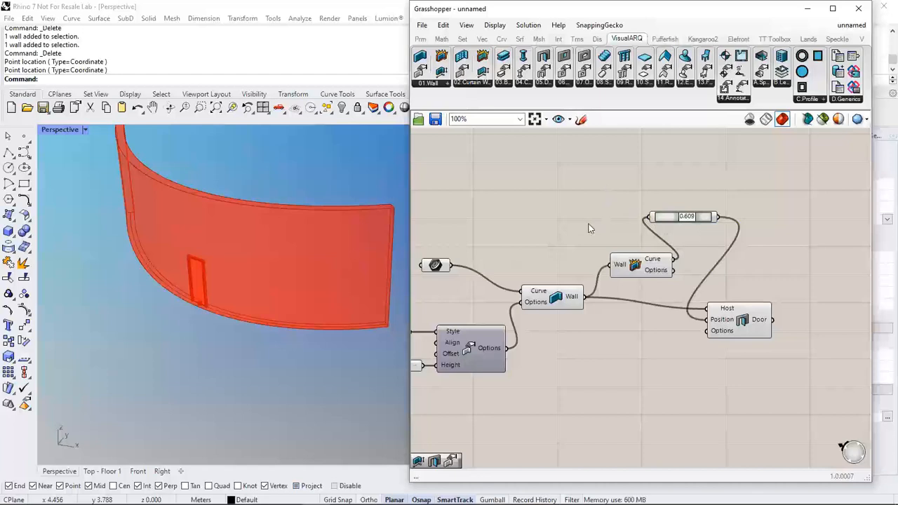
left_click(558, 298)
left_click(617, 344)
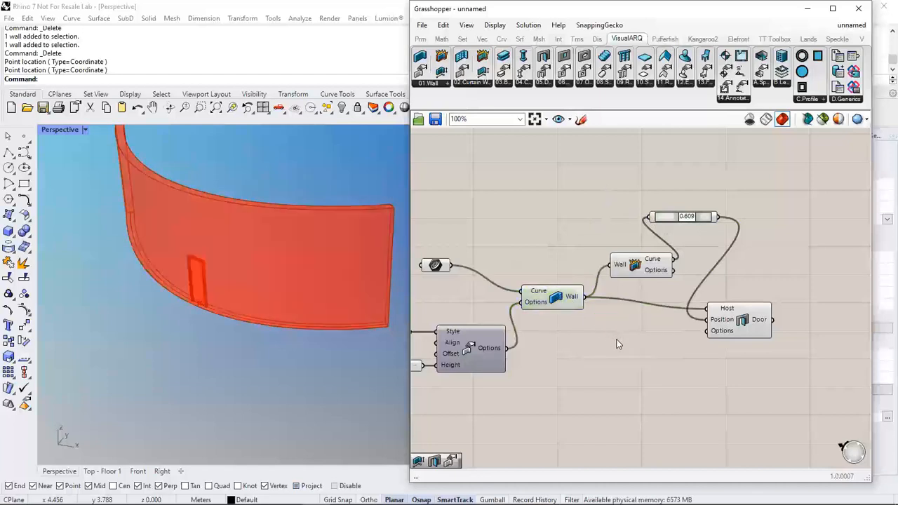
Move the Door component farther from the Wall and align Point On Curve in line with Deconstruct Wall's Curve output
right_click_drag(671, 321, 594, 307)
left_click_drag(668, 308, 746, 309)
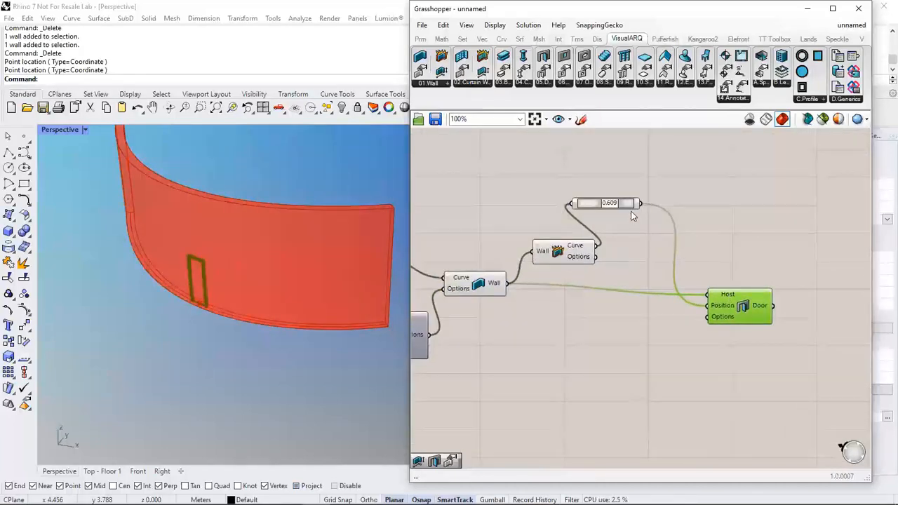
left_click_drag(625, 208, 662, 251)
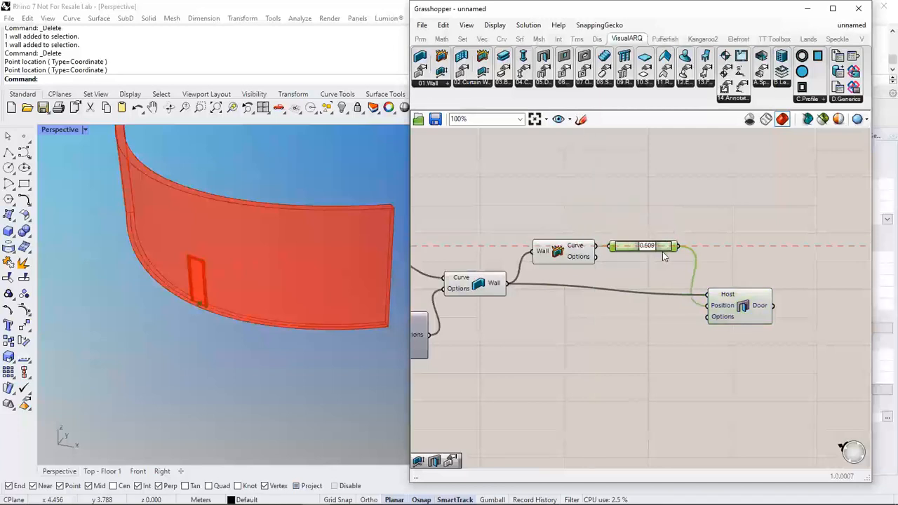
left_click(649, 327)
right_click_drag(671, 327, 619, 336)
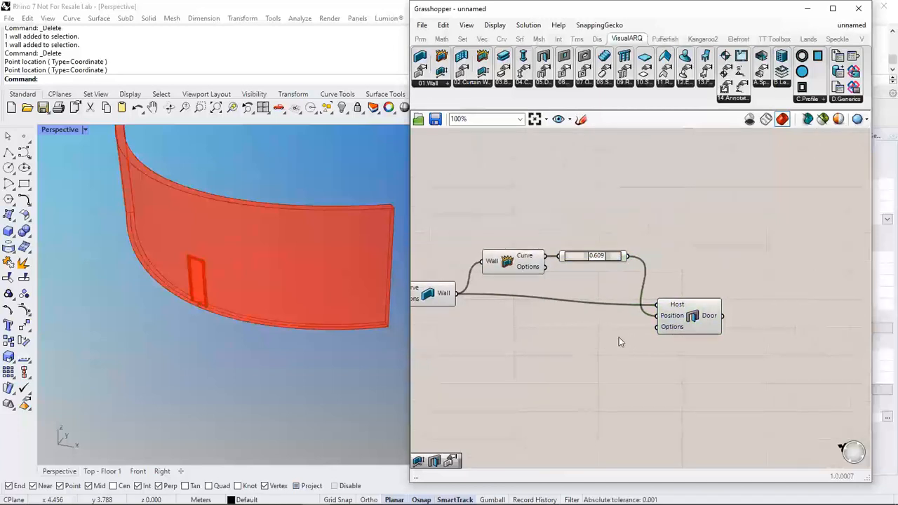
Add a Divide Curve component above the Door and connect the deconstructed wall's Curve output to its Curve input
right_click_drag(195, 283, 197, 260)
right_click_drag(612, 289, 572, 310)
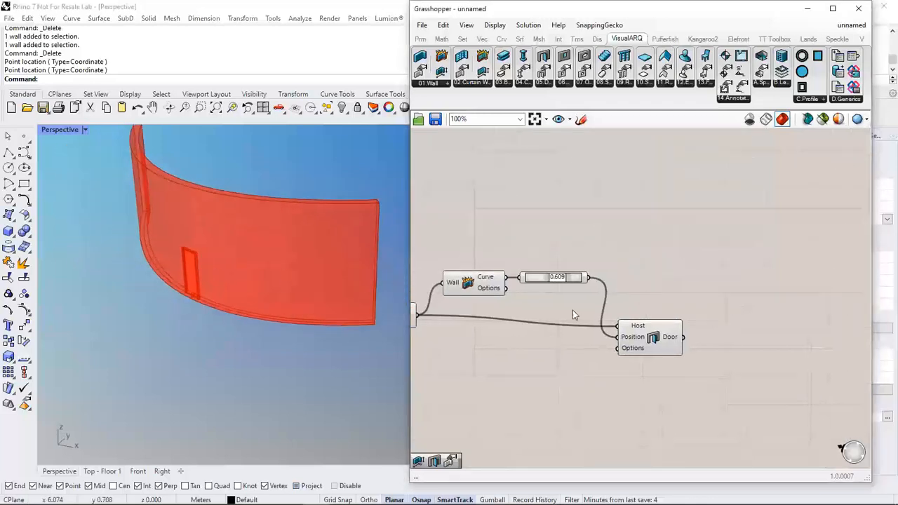
double_click(641, 250)
type("DIV")
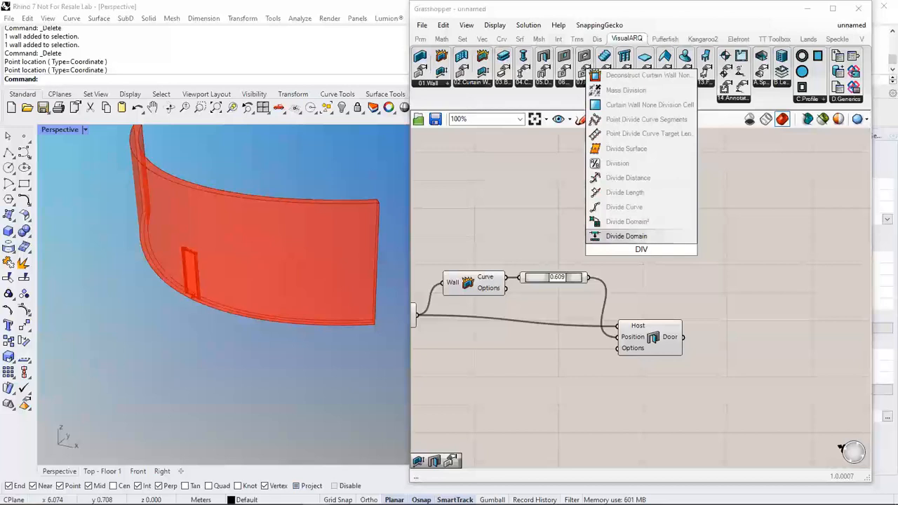
left_click(603, 208)
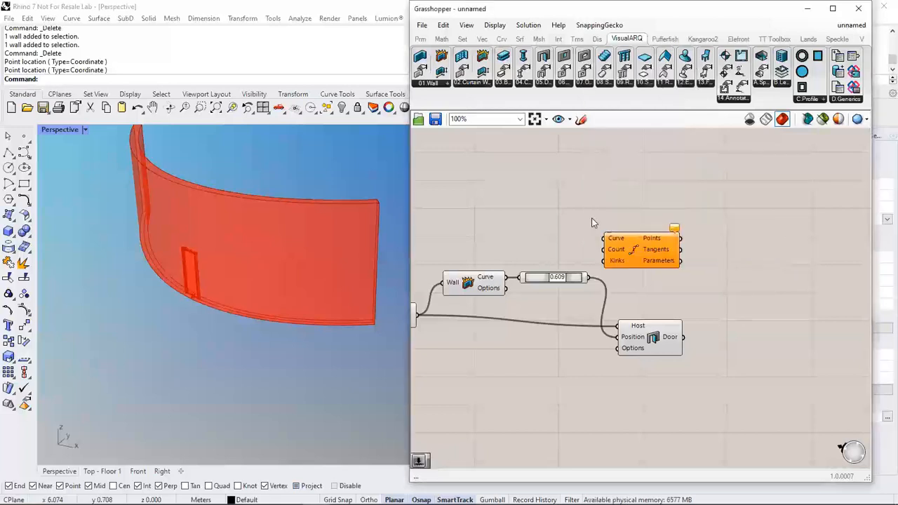
right_click_drag(591, 217, 632, 235)
left_click_drag(670, 257, 645, 217)
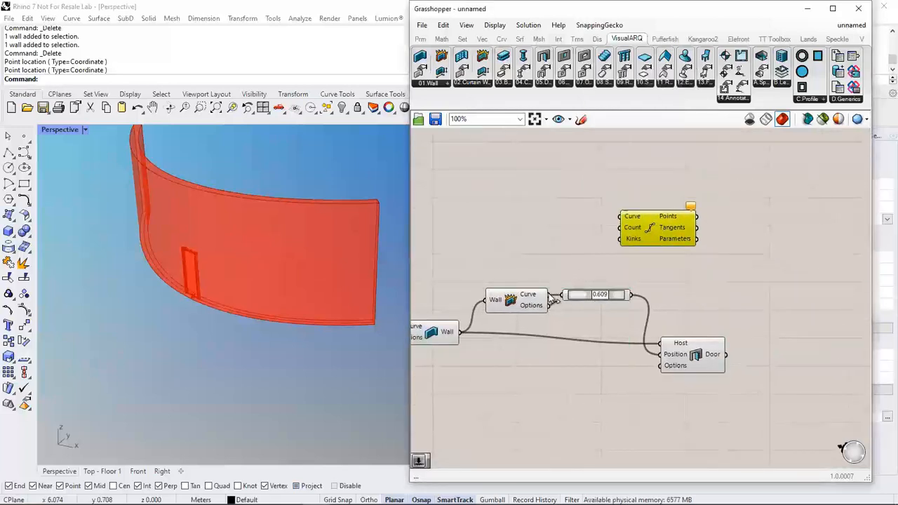
left_click_drag(551, 299, 620, 216)
right_click_drag(547, 220, 580, 237)
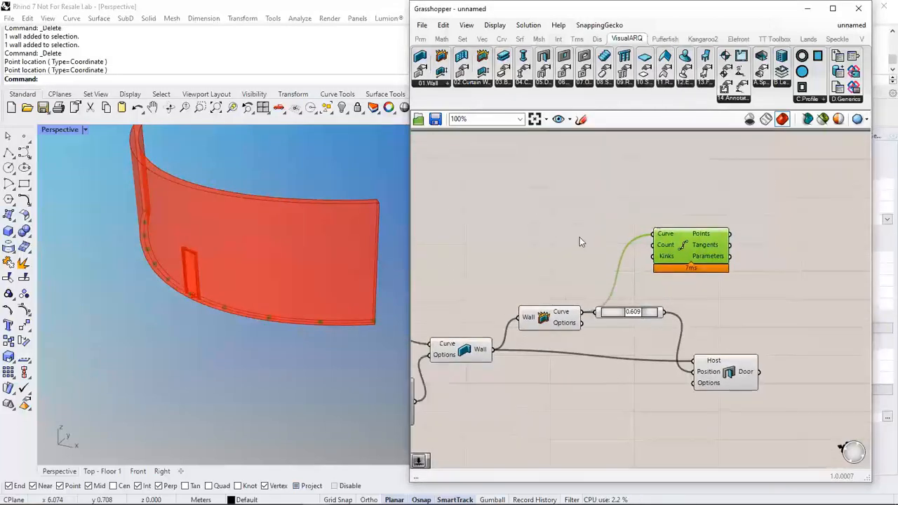
Create a number slider ranging from 1 to 10 and connect it to Divide Curve's Count input
double_click(537, 225)
type("1..")
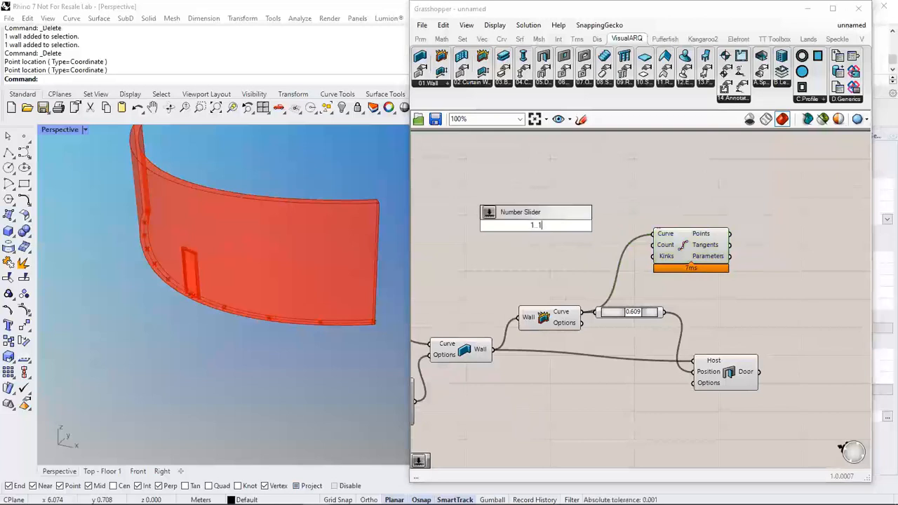
type("10")
key("Return")
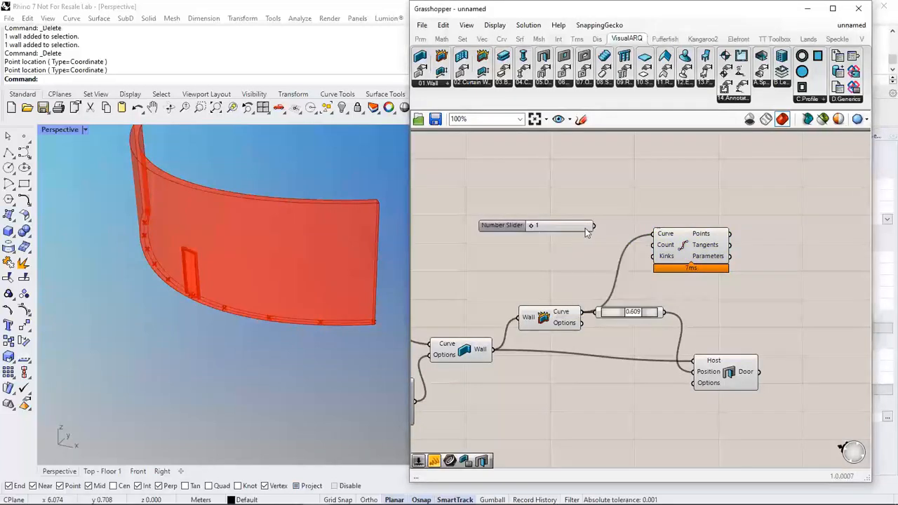
left_click_drag(632, 252, 652, 246)
right_click_drag(726, 242, 612, 240)
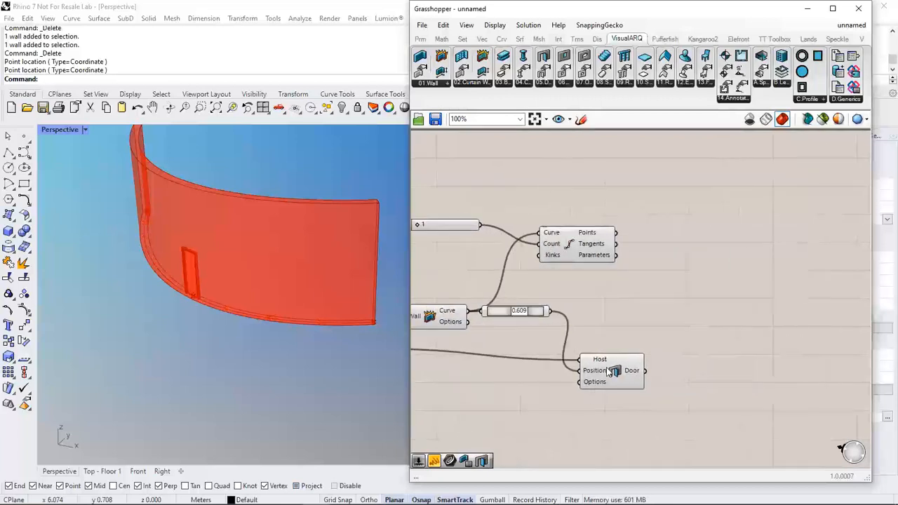
Reposition the Door component and replace its Position source with Divide Curve's Points output
left_click_drag(600, 371, 678, 361)
left_click(631, 272)
left_click_drag(615, 234, 658, 359)
right_click_drag(458, 241, 522, 251)
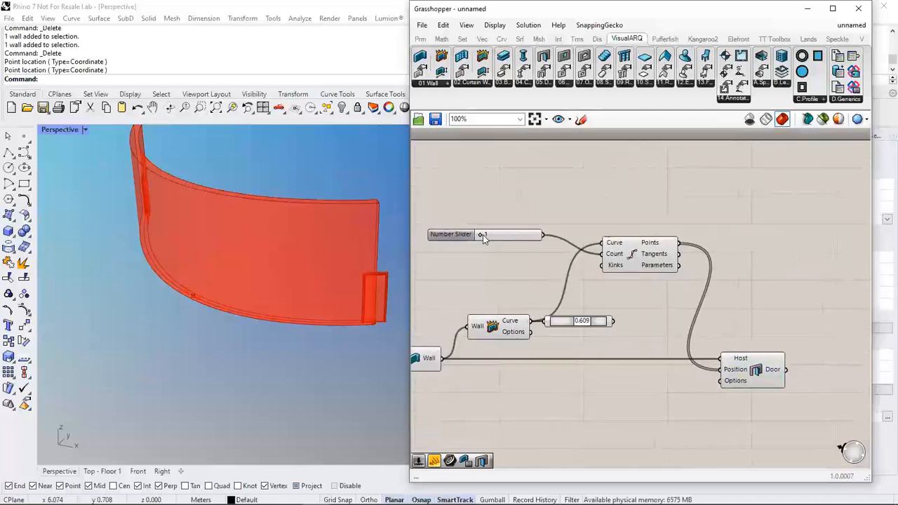
Set the division count slider to 6 and inspect the doors distributed along the wall in Rhino
left_click_drag(484, 239, 511, 237)
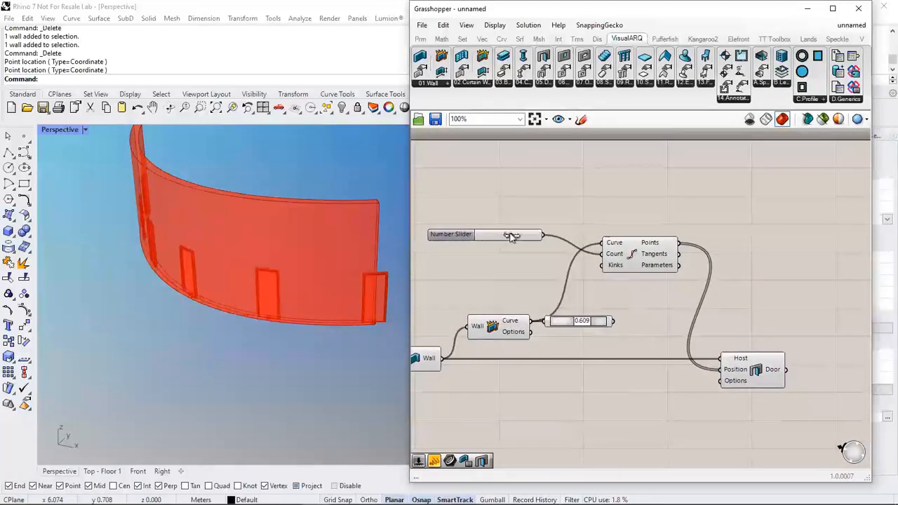
right_click_drag(155, 320, 231, 324)
right_click_drag(339, 335, 281, 290)
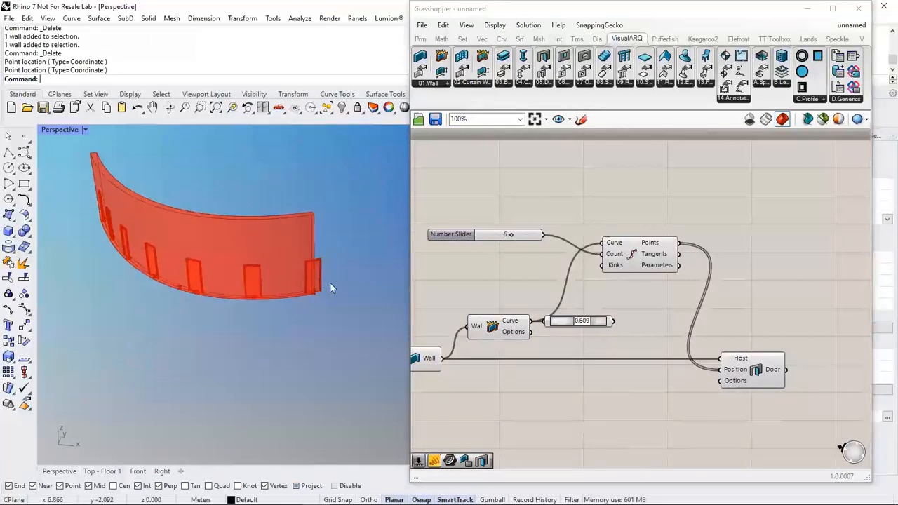
Add a Panel connected to Divide Curve's Points output and enlarge it to list all the point coordinates
right_click_drag(700, 281, 670, 284)
left_click(420, 39)
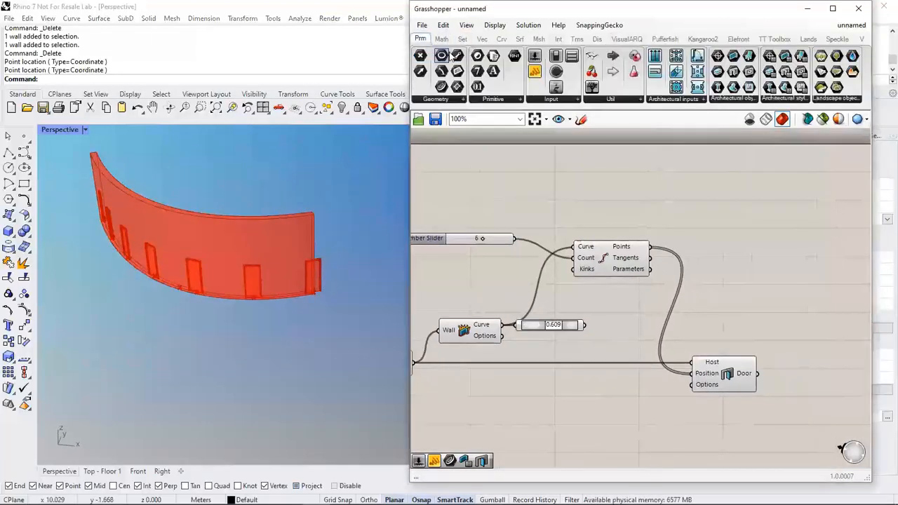
left_click_drag(703, 190, 710, 191)
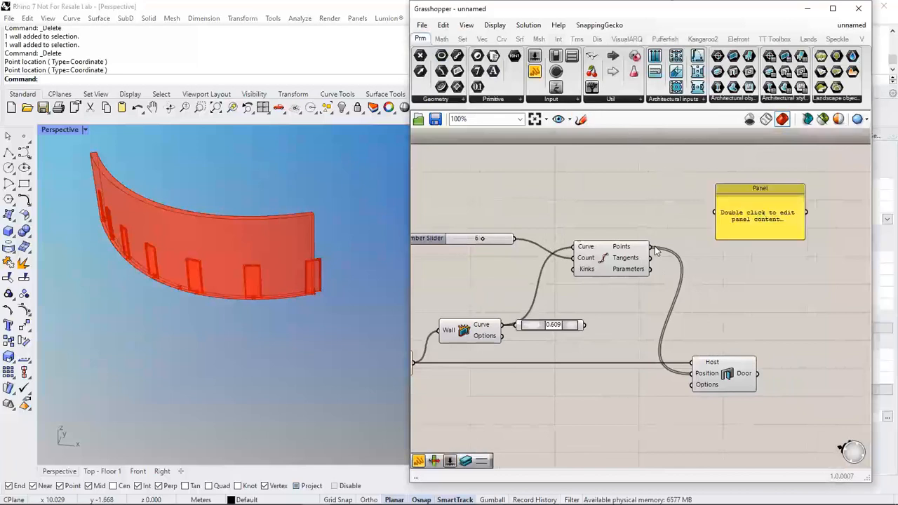
left_click_drag(651, 247, 747, 335)
right_click_drag(756, 305, 704, 298)
left_click_drag(753, 278, 807, 278)
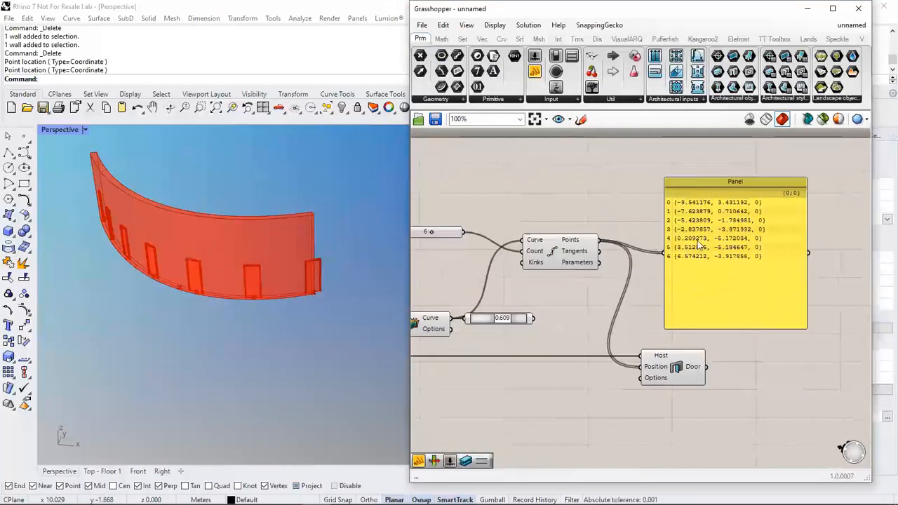
Add a second Panel above Divide Curve containing 0 and shrink it to fit its content
right_click_drag(660, 209, 695, 204)
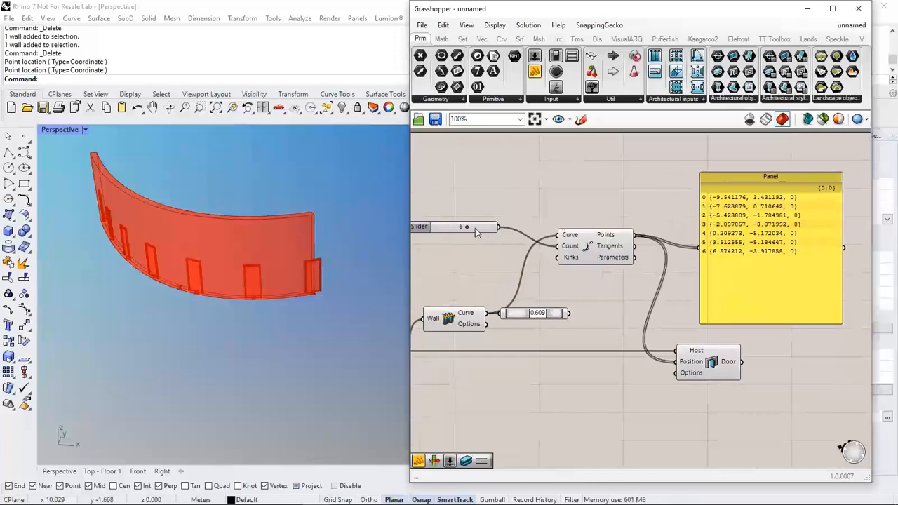
left_click_drag(532, 81, 543, 181)
type("0")
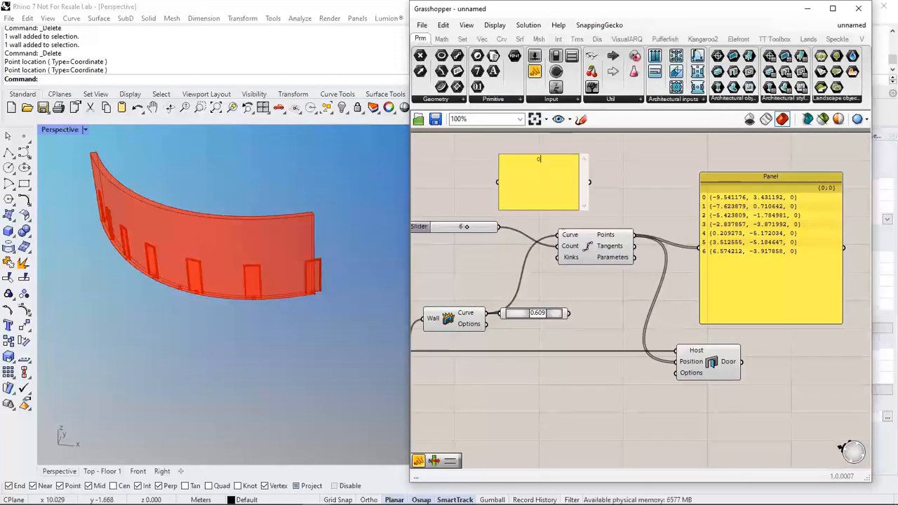
left_click(602, 180)
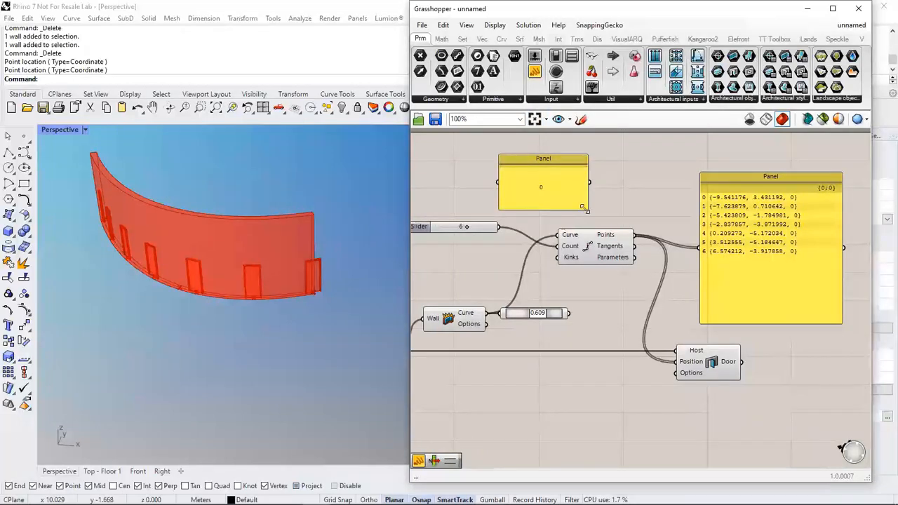
left_click_drag(582, 208, 567, 184)
Add a Cull Index component and place it above Divide Curve's outputs
double_click(608, 191)
type("CUL")
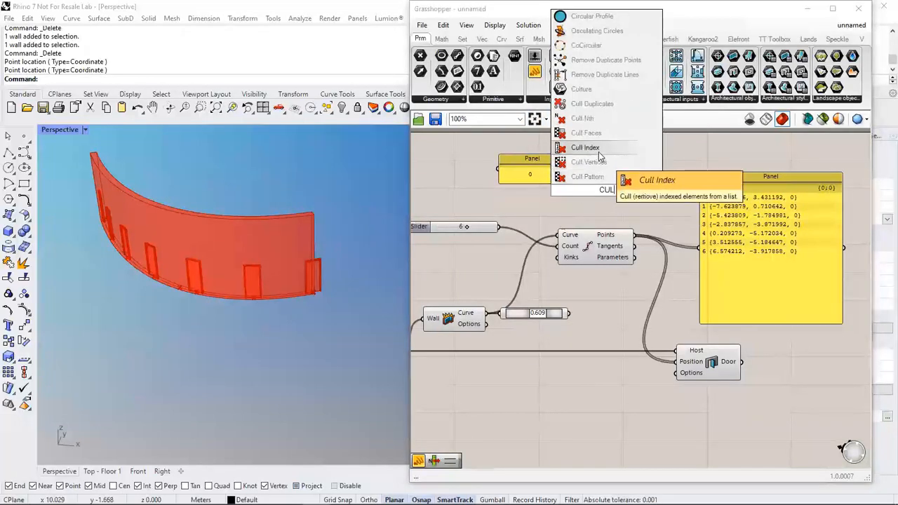
left_click(599, 150)
right_click_drag(583, 178, 522, 179)
left_click_drag(531, 198, 573, 197)
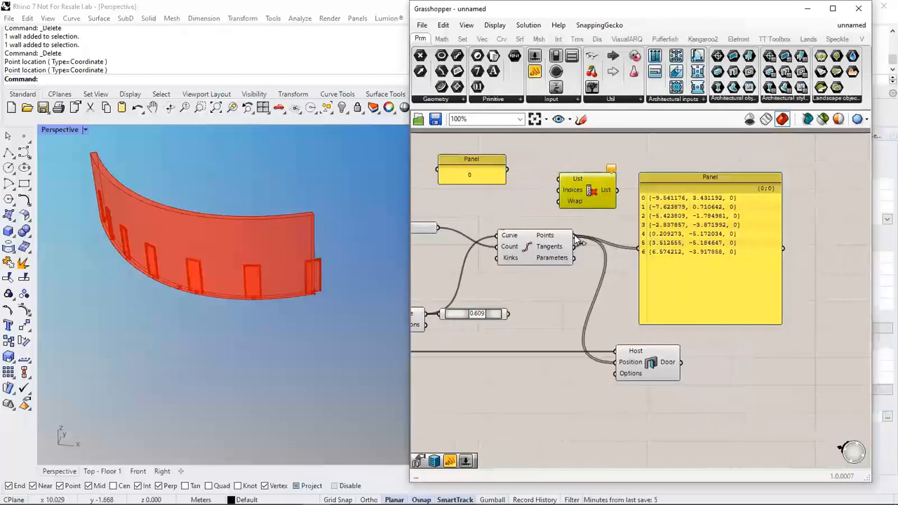
Connect Divide Curve's Points to Cull Index's List and the 0 panel to its Indices, moving the coordinate panel out of the way
left_click_drag(576, 238, 559, 190)
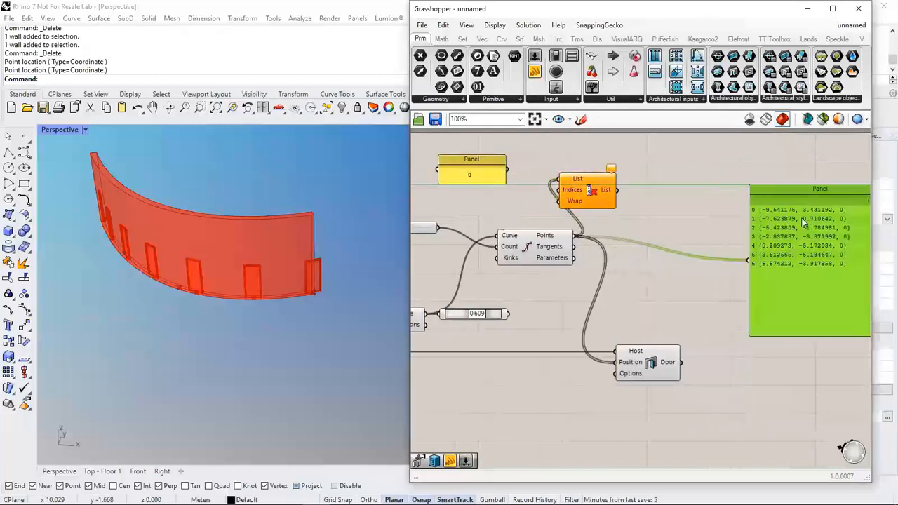
left_click_drag(709, 281, 842, 292)
left_click_drag(587, 191, 633, 203)
left_click_drag(507, 175, 609, 204)
left_click(629, 208)
left_click(662, 273)
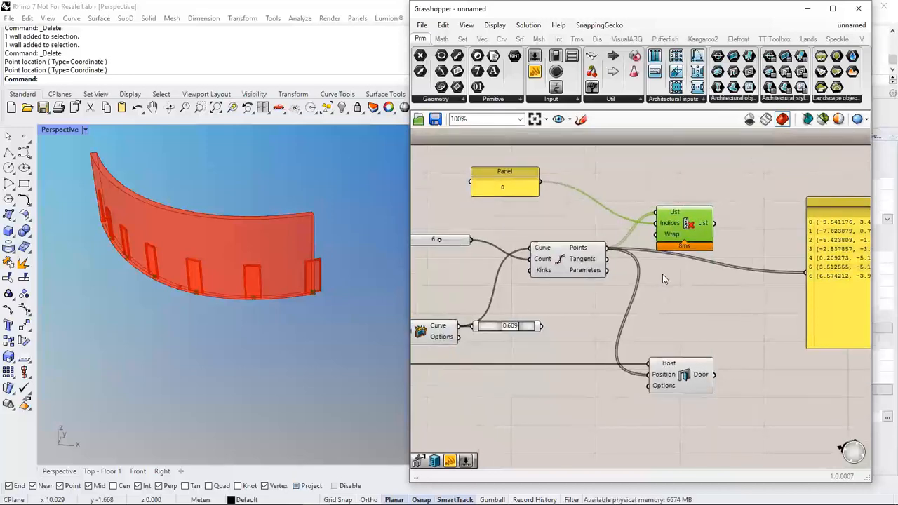
Connect the division count slider to Cull Index's Indices alongside the 0 panel
right_click_drag(436, 227, 494, 243)
left_click_drag(498, 242, 670, 231)
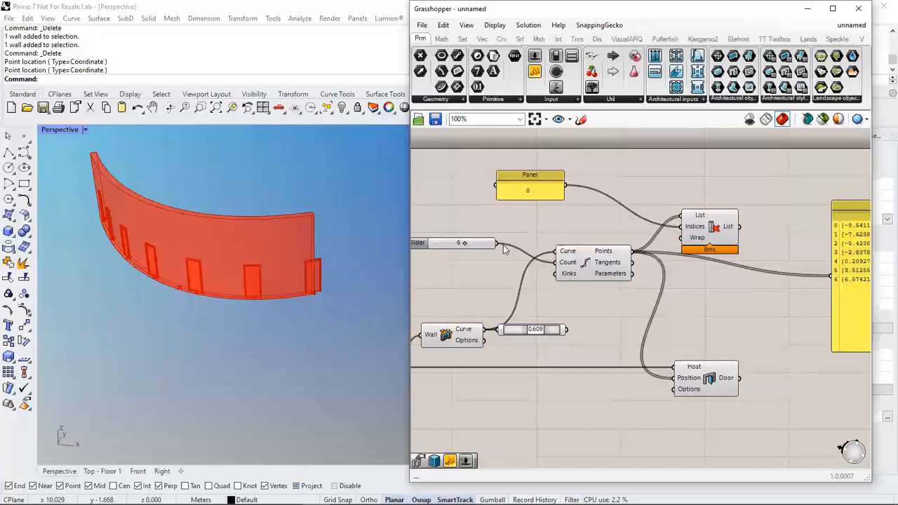
left_click_drag(497, 243, 682, 226)
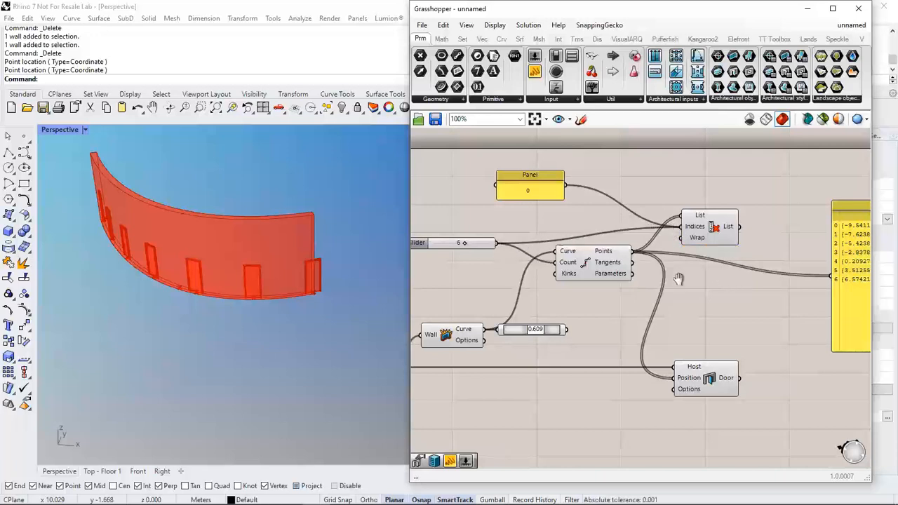
Connect Cull Index's List output to the Door component's Position, replacing the unculled division points
right_click_drag(678, 278, 542, 273)
left_click(596, 368)
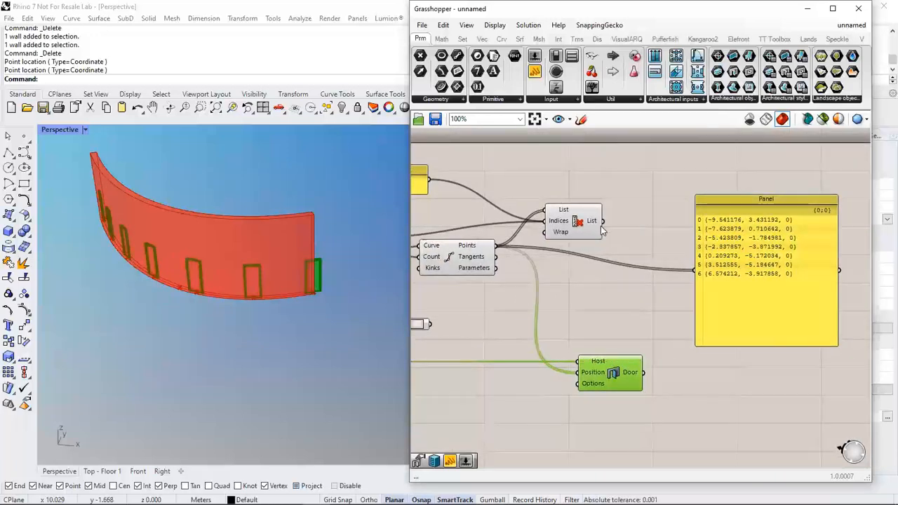
left_click_drag(602, 221, 578, 372)
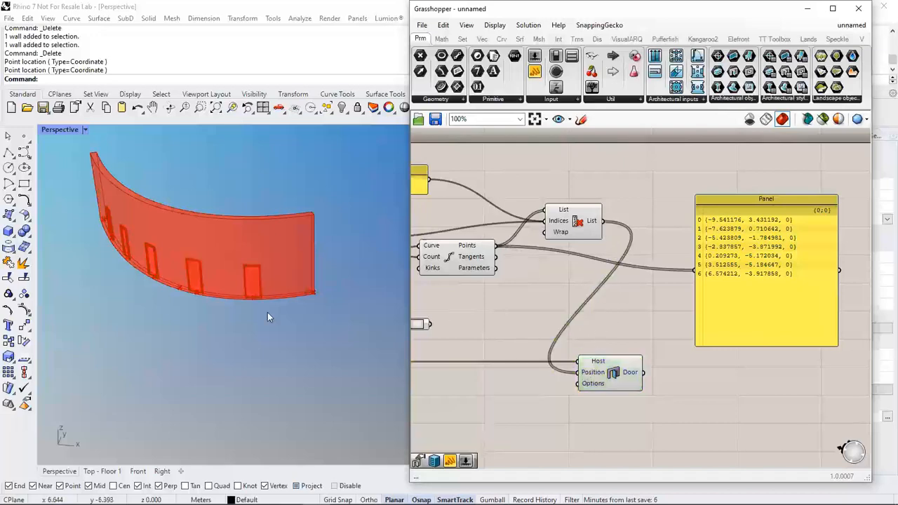
mouse_move(267, 312)
right_mouse_down()
mouse_move(251, 284)
mouse_move(280, 309)
mouse_move(267, 312)
right_mouse_up()
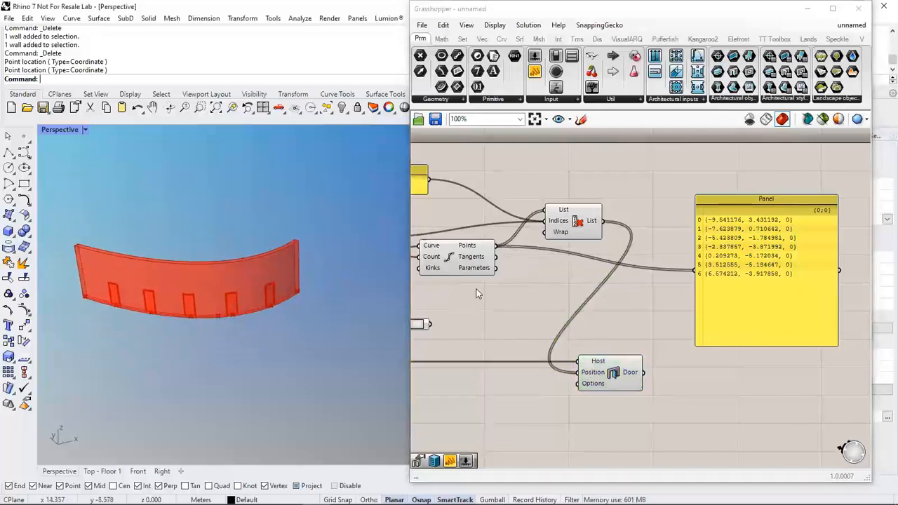
Set the division count slider to 7 and inspect the doors along the curved wall
right_click_drag(477, 294, 470, 259)
mouse_move(474, 258)
left_mouse_down()
mouse_move(456, 256)
mouse_move(479, 256)
left_mouse_up()
right_click_drag(246, 350, 201, 257)
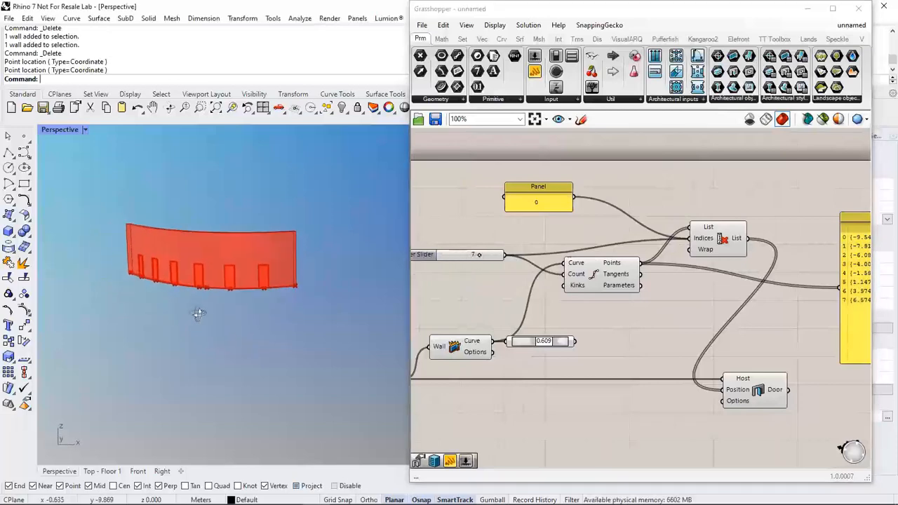
right_click_drag(641, 414, 548, 372)
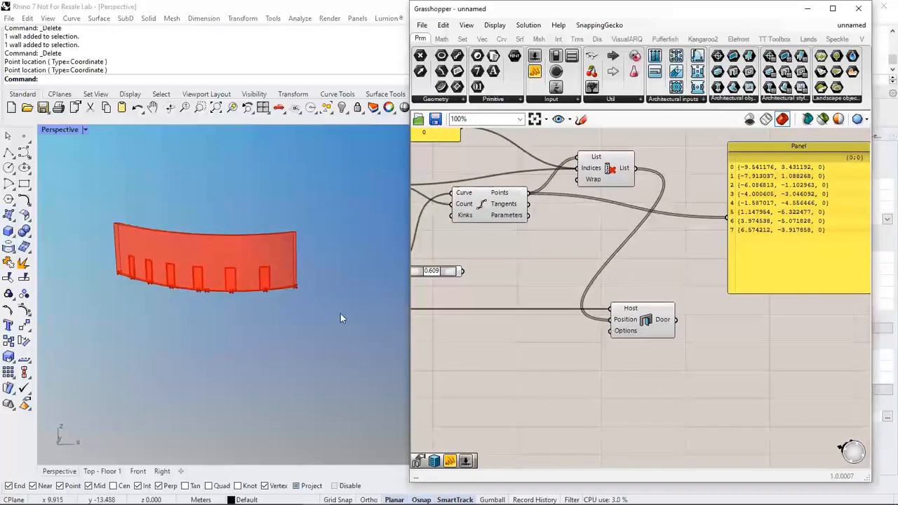
scroll(267, 280, "up", 5)
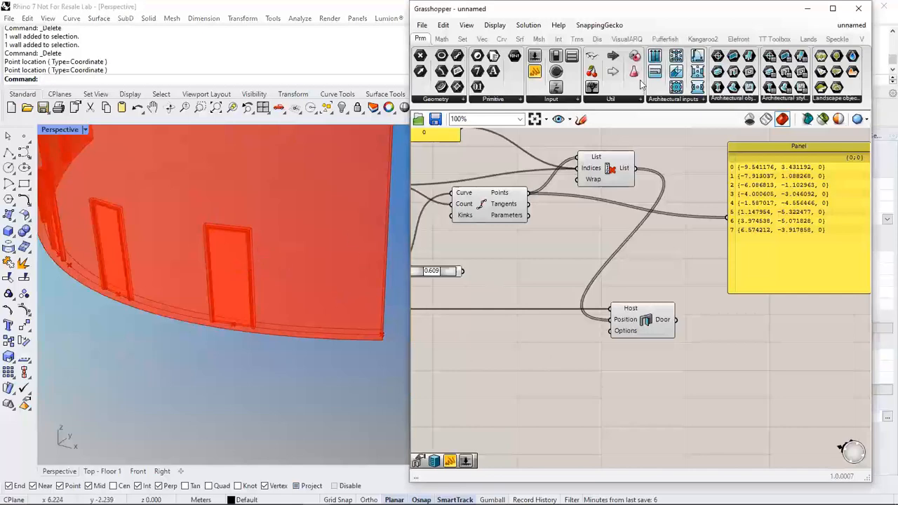
Add a VisualARQ door options component below the Door component and connect it to the Door's Options
left_click(627, 38)
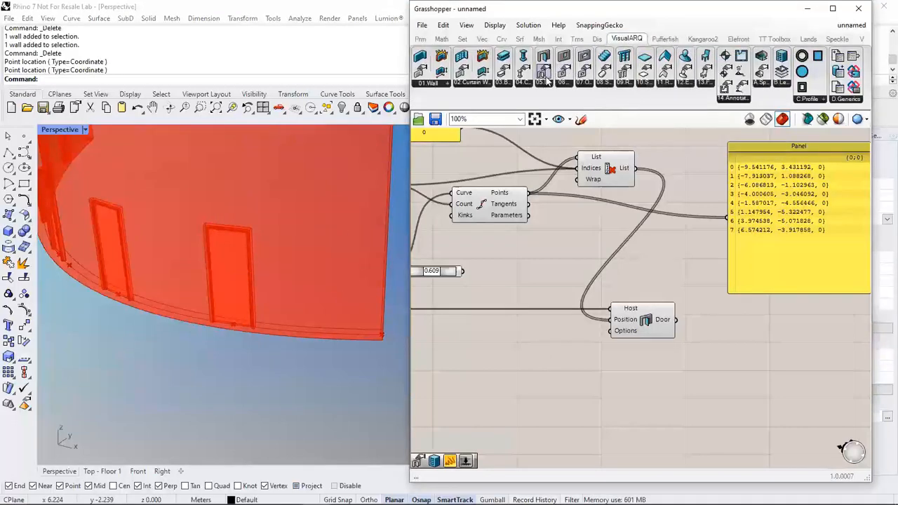
left_click_drag(545, 386, 545, 392)
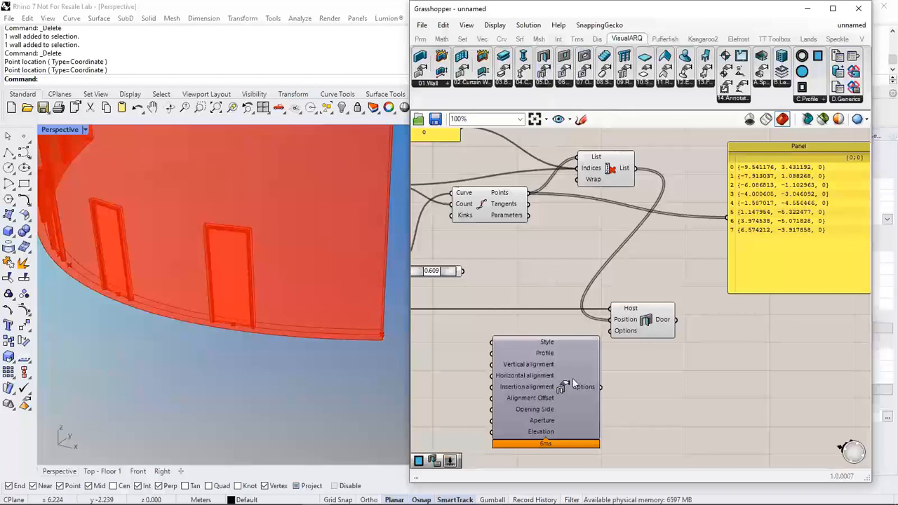
left_click_drag(601, 386, 704, 338)
right_click_drag(696, 372, 763, 345)
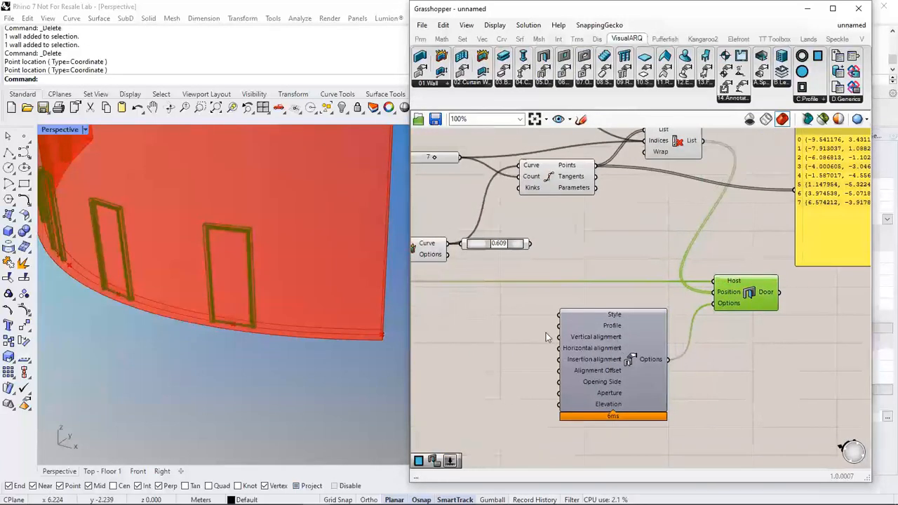
Add a Number Slider for the door options' Aperture, set it to 0.160 and place it beside that input
right_click_drag(435, 372, 501, 367)
double_click(500, 368)
type("s")
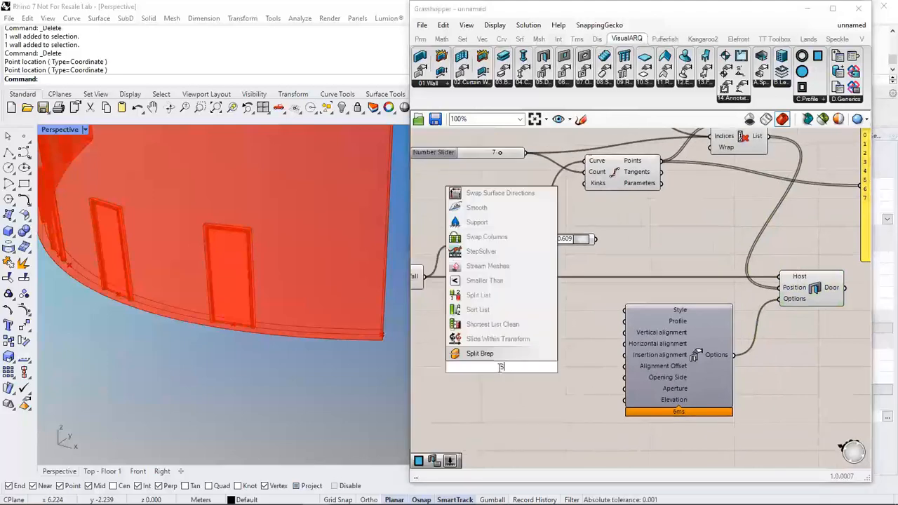
type("LIDER")
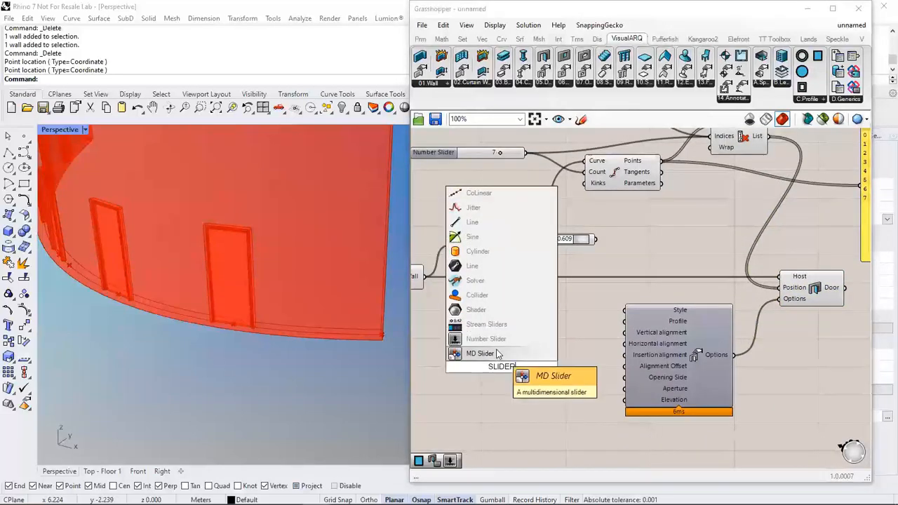
key("Return")
left_click_drag(560, 369, 624, 388)
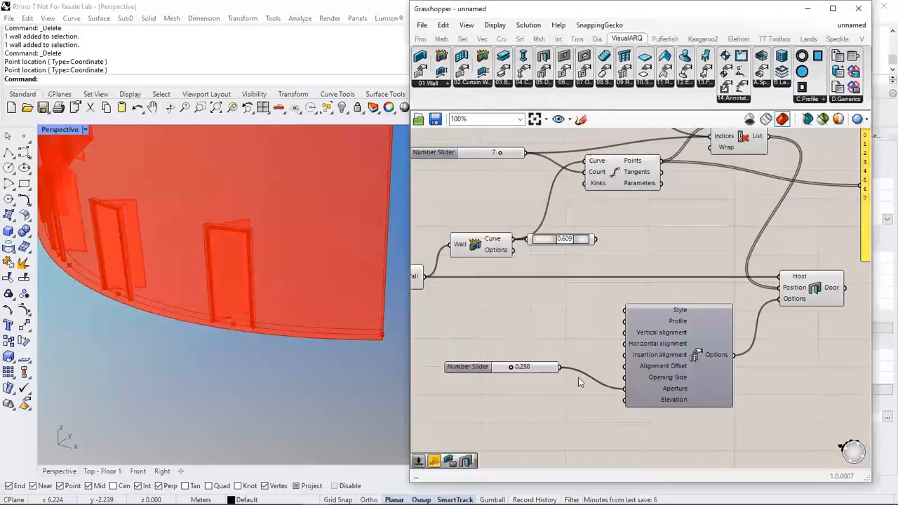
right_click_drag(346, 377, 367, 363)
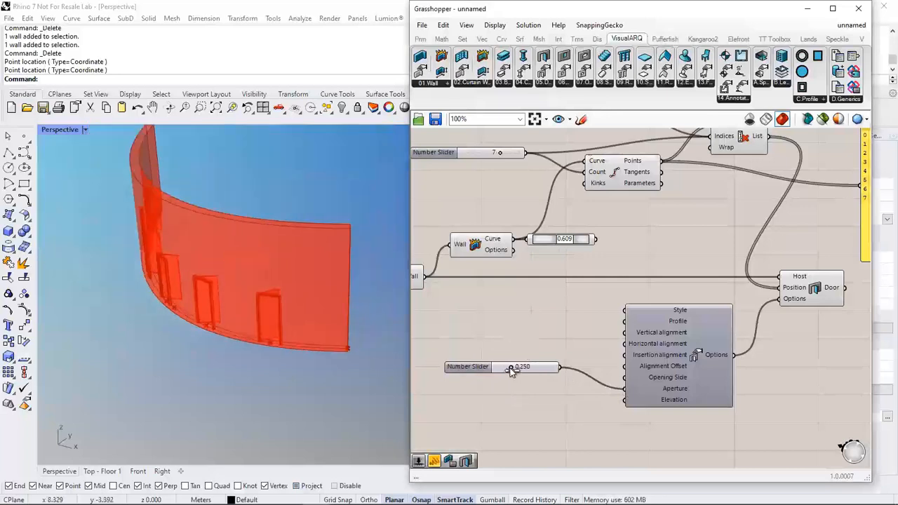
left_click_drag(513, 372, 597, 394)
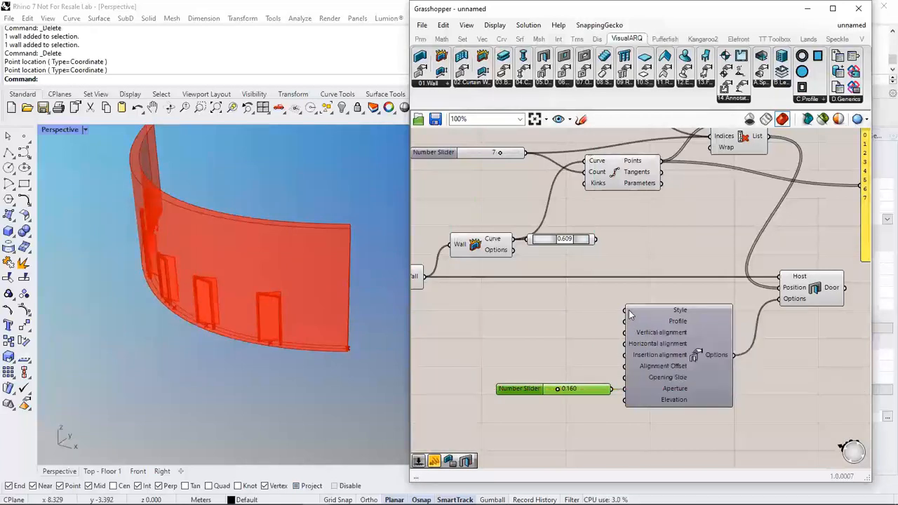
Set the door options' Style to Hinged Glass
right_click(627, 309)
left_click(675, 416)
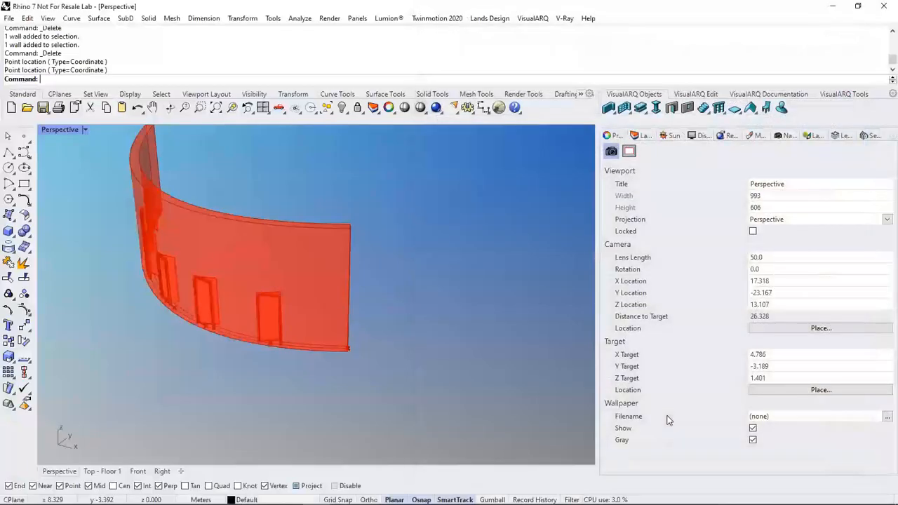
left_click(387, 149)
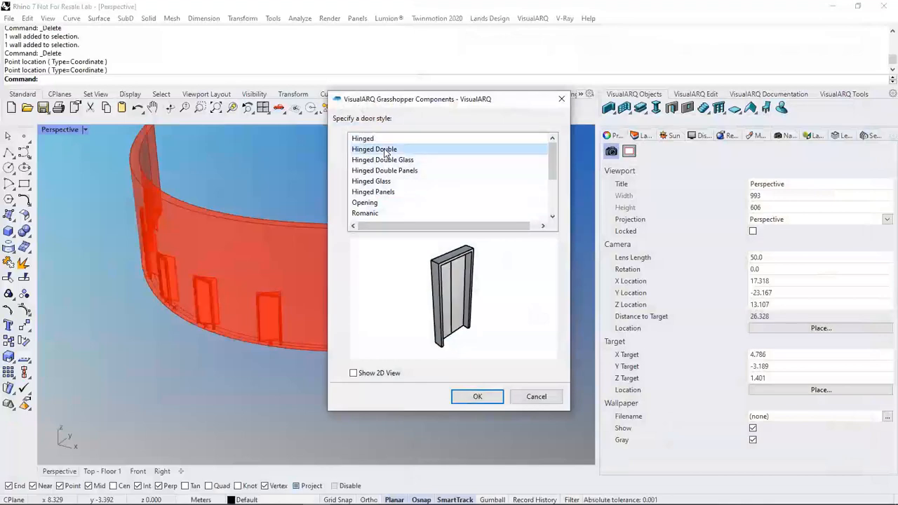
left_click(387, 161)
left_click(387, 181)
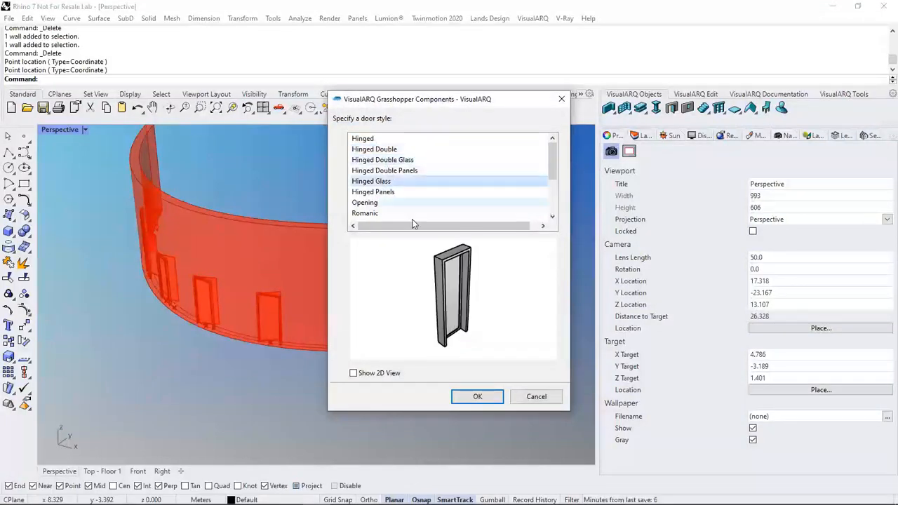
left_click(478, 397)
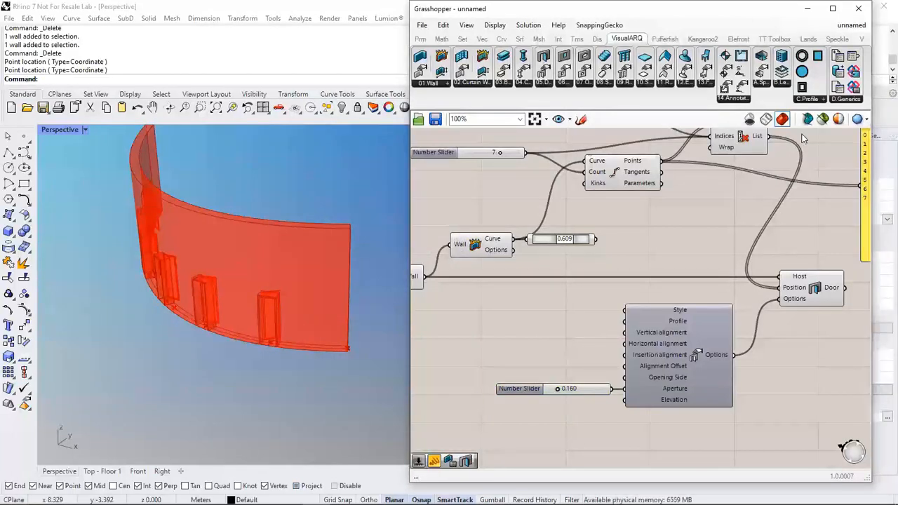
Add a Rectangular Profile component next to the door options and connect it to their Profile input
left_click(810, 100)
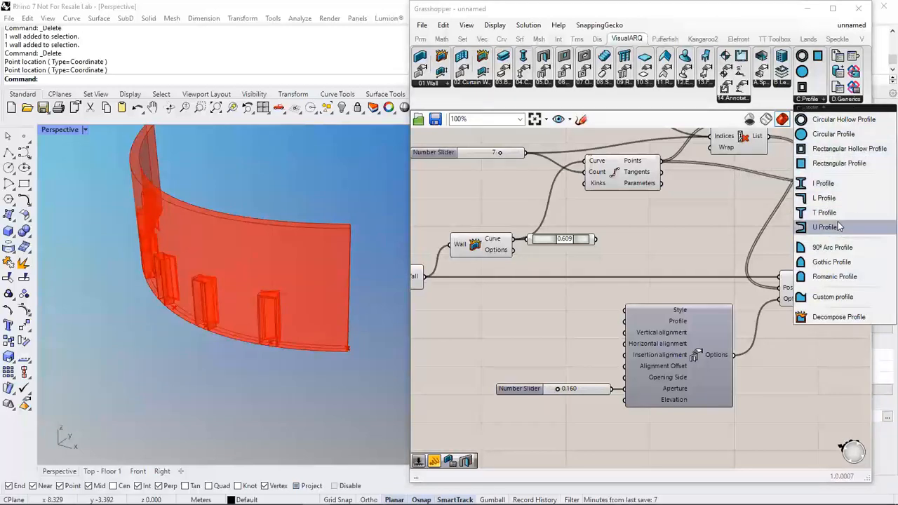
left_click(828, 164)
left_click(534, 339)
scroll(537, 339, "up", 3)
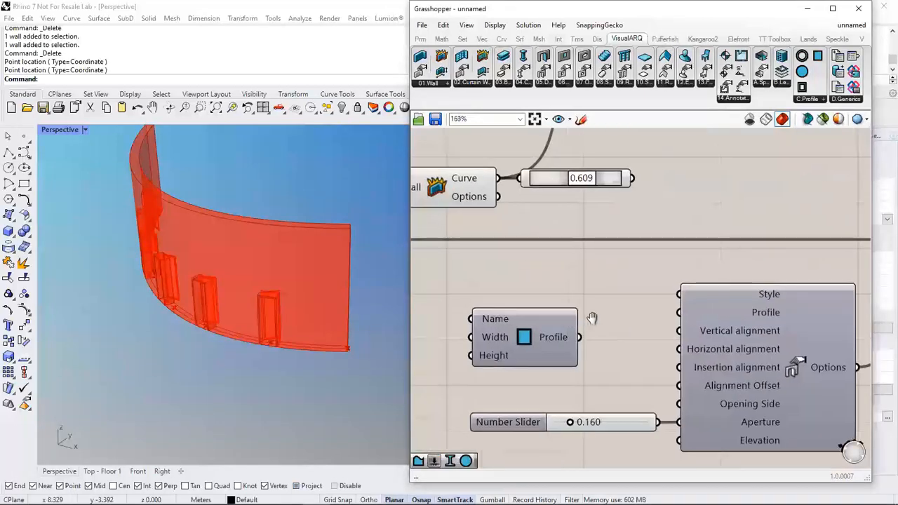
right_click_drag(592, 318, 613, 320)
left_click_drag(574, 339, 603, 339)
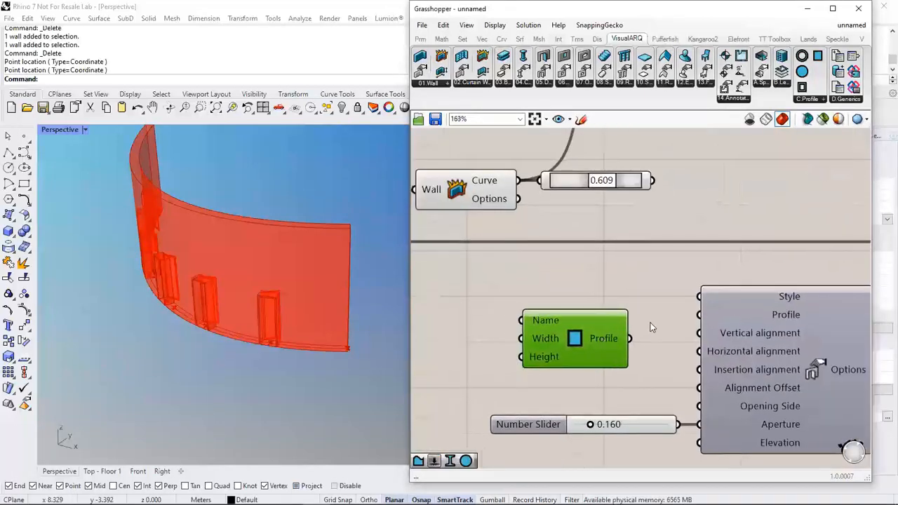
right_click_drag(651, 327, 597, 321)
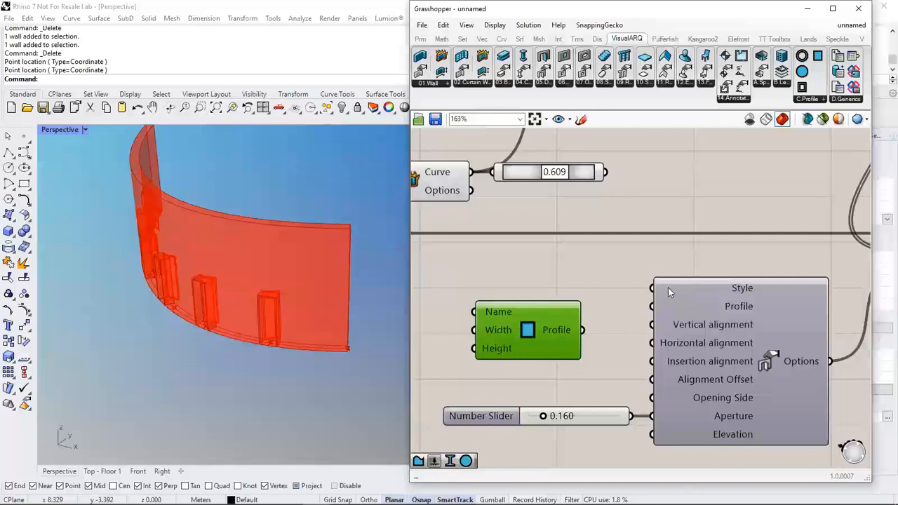
left_click_drag(583, 330, 652, 306)
left_click(606, 287)
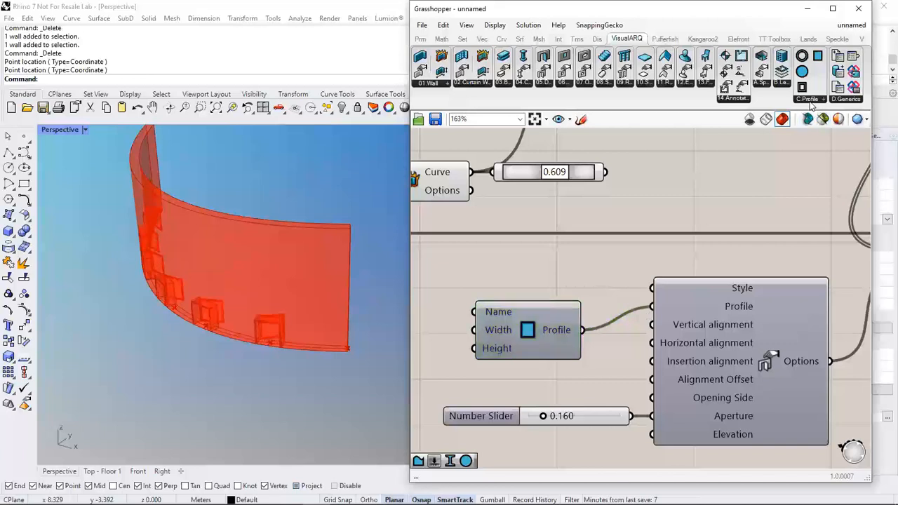
Try a Circular Profile on the door options' Profile input, reconnect the Rectangular Profile and delete the circular component
left_click_drag(615, 214, 653, 306)
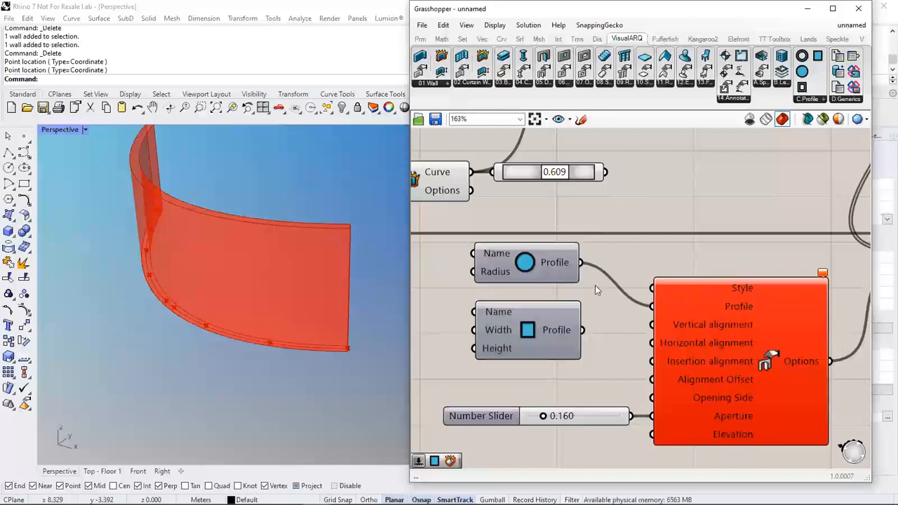
left_click_drag(582, 329, 652, 306)
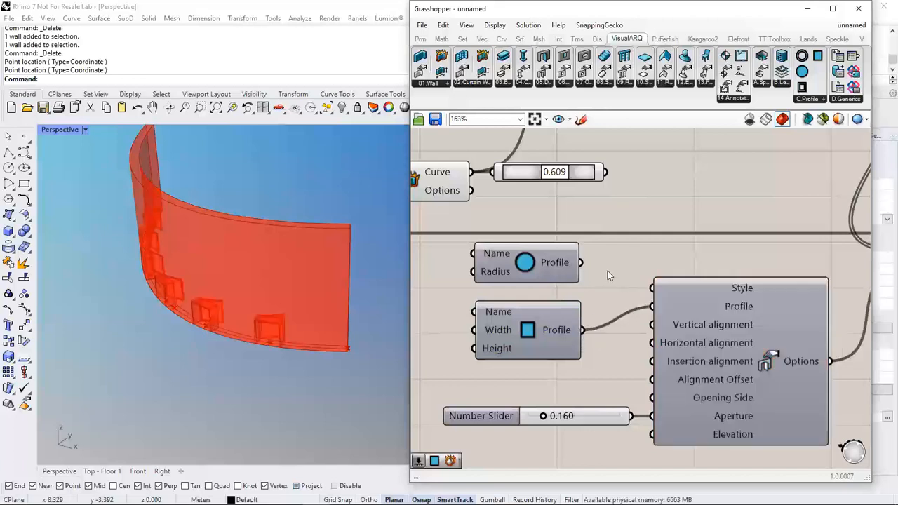
left_click(538, 265)
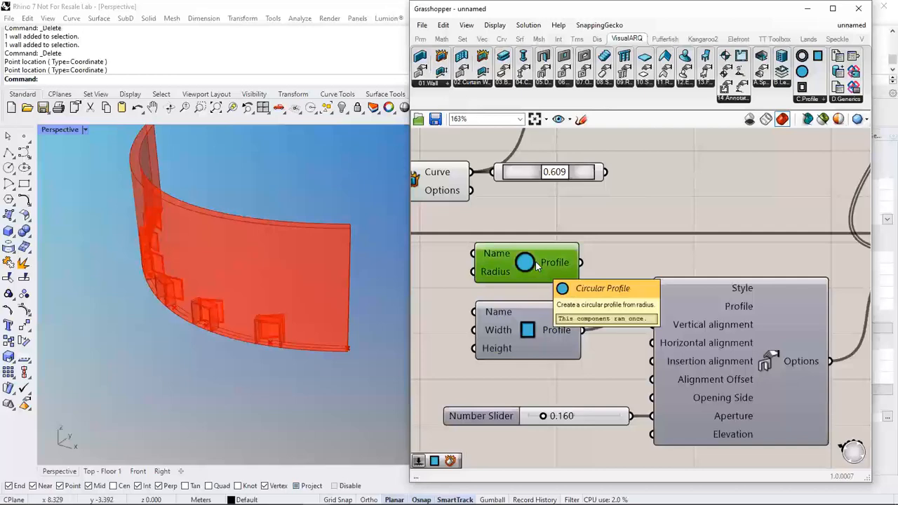
key("Delete")
Add a Number Slider ranging from 0.1 to 3, set it to 1.1 and connect it to the Rectangular Profile's Width
right_click_drag(459, 283, 647, 293)
double_click(523, 325)
type("1")
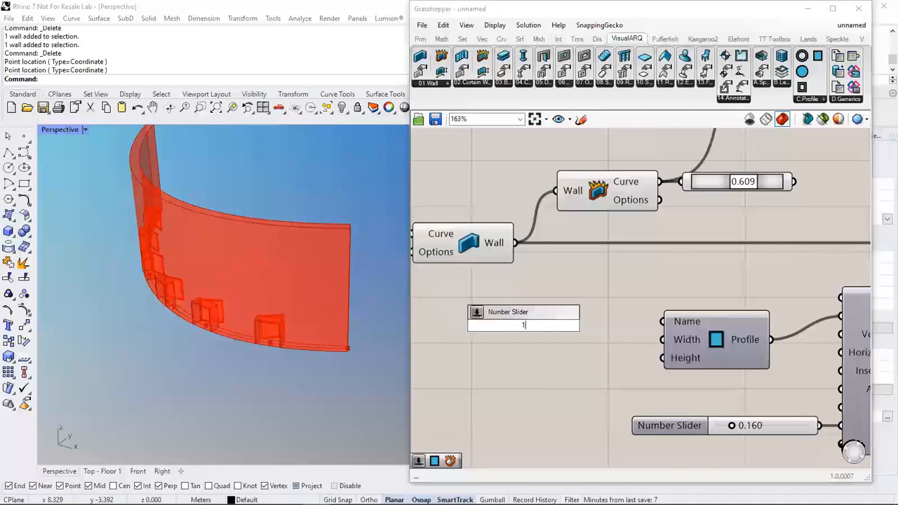
key("BackSpace")
type("0.1..3")
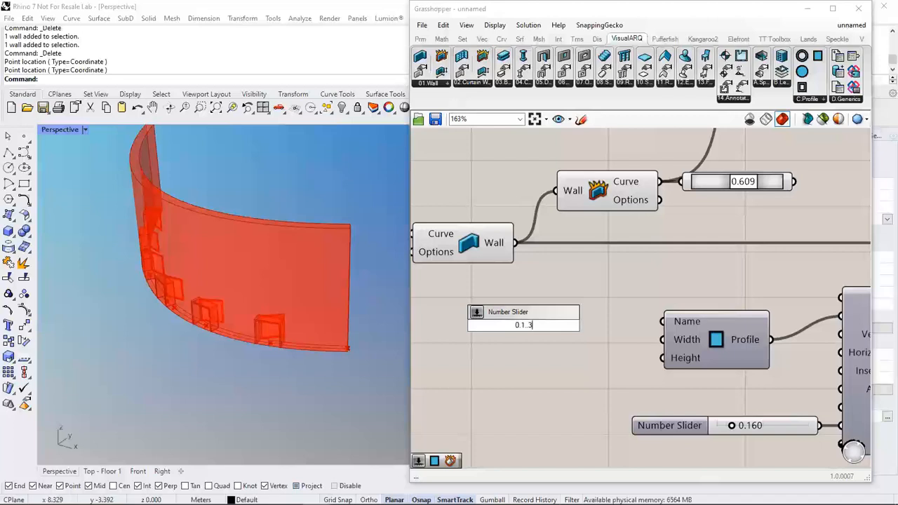
key("Return")
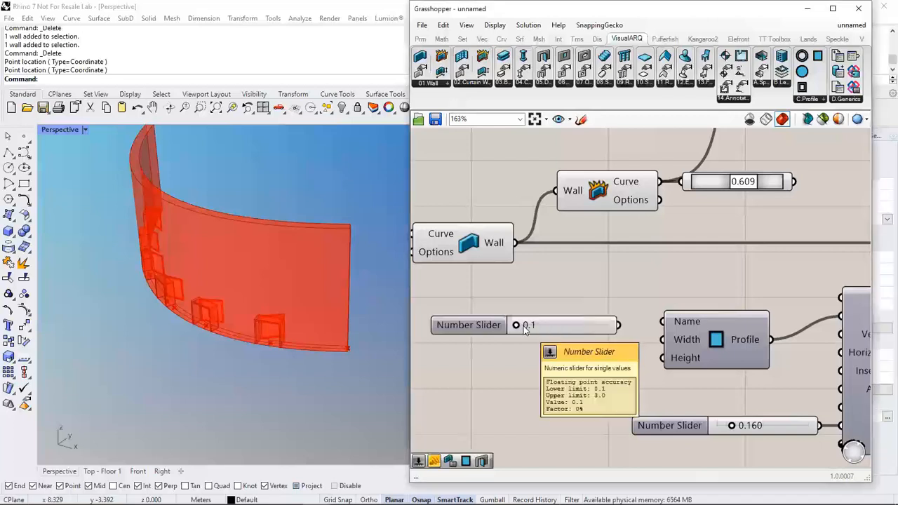
left_click_drag(514, 325, 547, 325)
left_click_drag(618, 325, 662, 339)
Duplicate the width slider, connect the copy to the Rectangular Profile's Height and set it to 2.4
key("ctrl+c")
key("ctrl+v")
left_click_drag(589, 330, 662, 359)
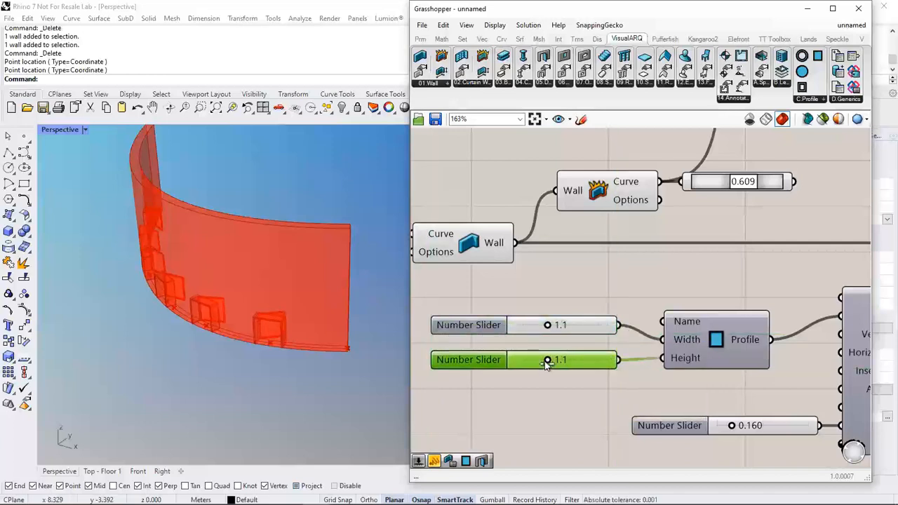
left_click_drag(548, 363, 588, 363)
Check the resized doors from the front and set the door options' Aperture slider to 0.211
right_click_drag(232, 322, 269, 314)
scroll(240, 320, "down", 3)
right_click_drag(616, 342, 536, 325)
scroll(639, 393, "down", 1)
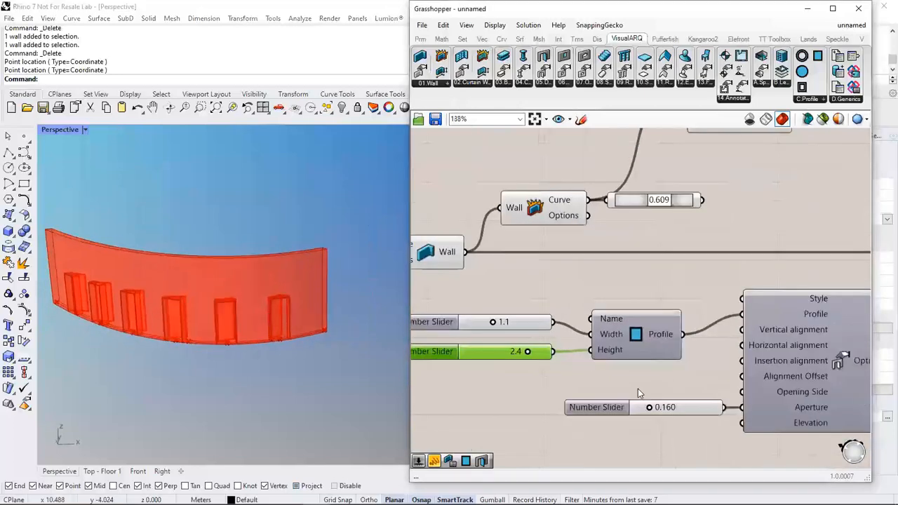
mouse_move(649, 408)
left_mouse_down()
mouse_move(683, 411)
mouse_move(645, 410)
mouse_move(660, 413)
left_mouse_up()
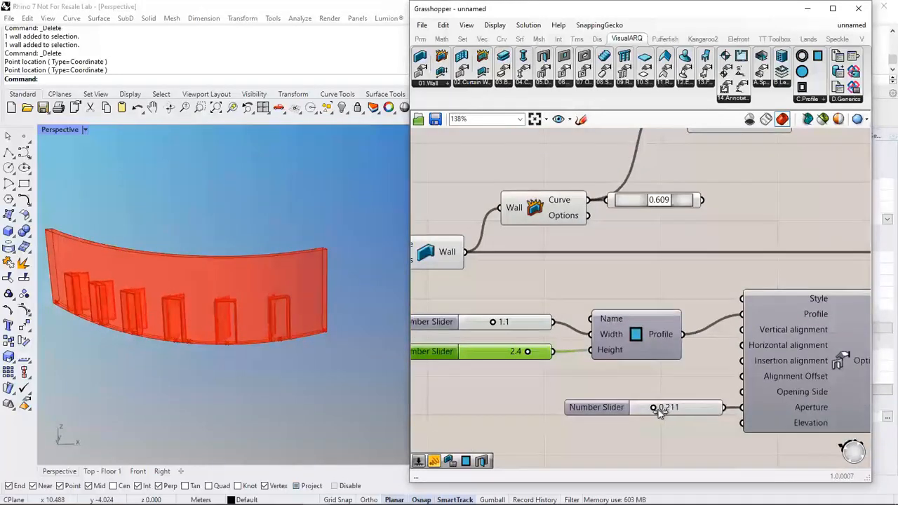
right_click_drag(660, 412, 567, 350)
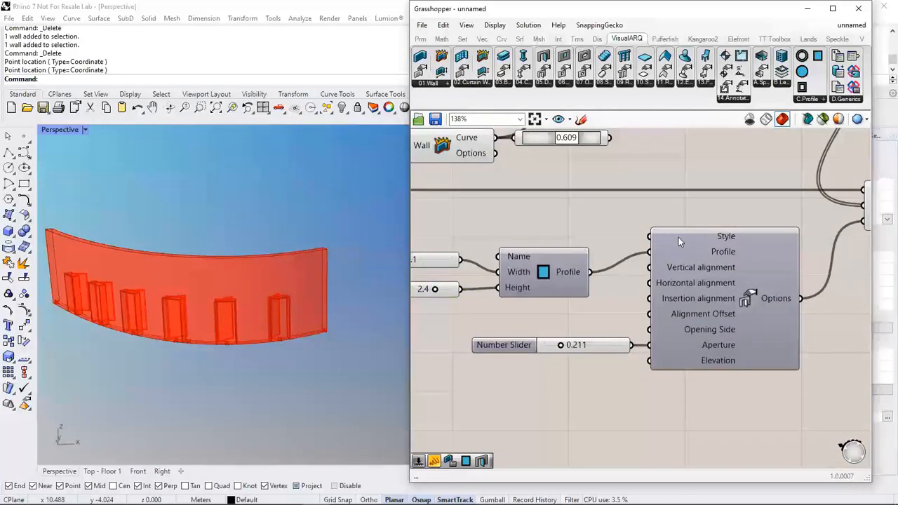
Add a VisualARQ Custom profile component to the canvas below the Aperture slider
left_click(811, 100)
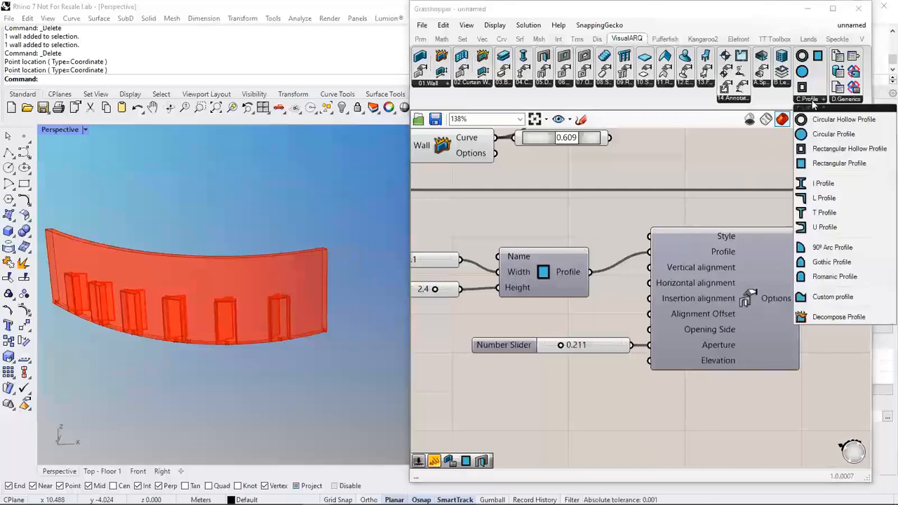
left_click(813, 298)
left_click(551, 398)
right_click_drag(560, 382, 610, 345)
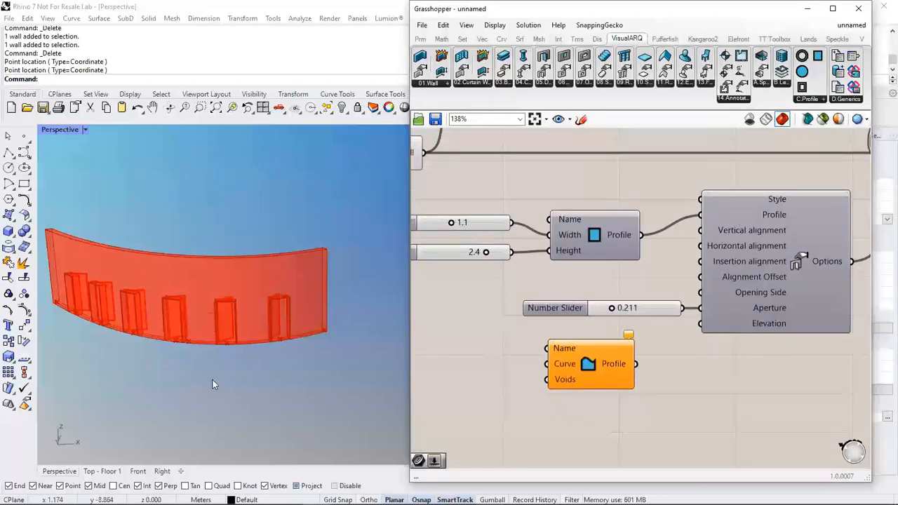
Draw a closed freeform curve with control points in the Top view and adjust one control point to make it egg-shaped
left_click(103, 471)
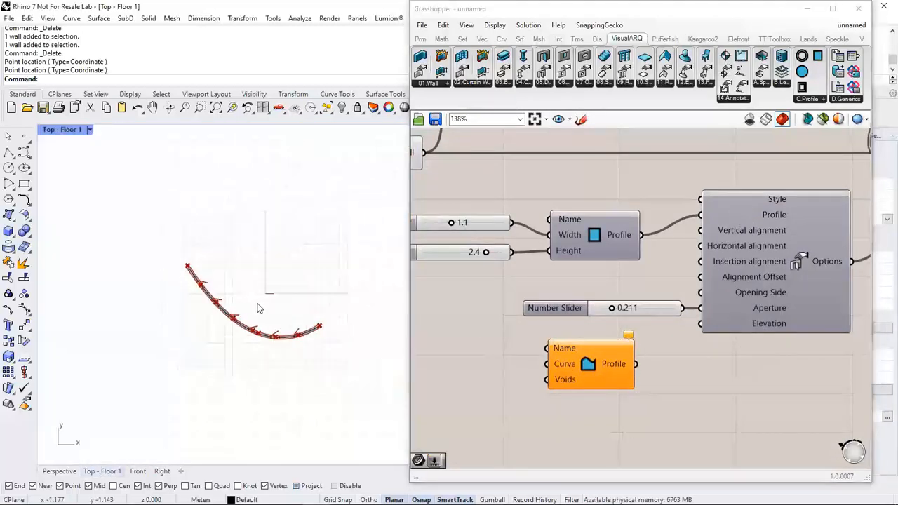
scroll(258, 308, "up", 6)
left_click(23, 151)
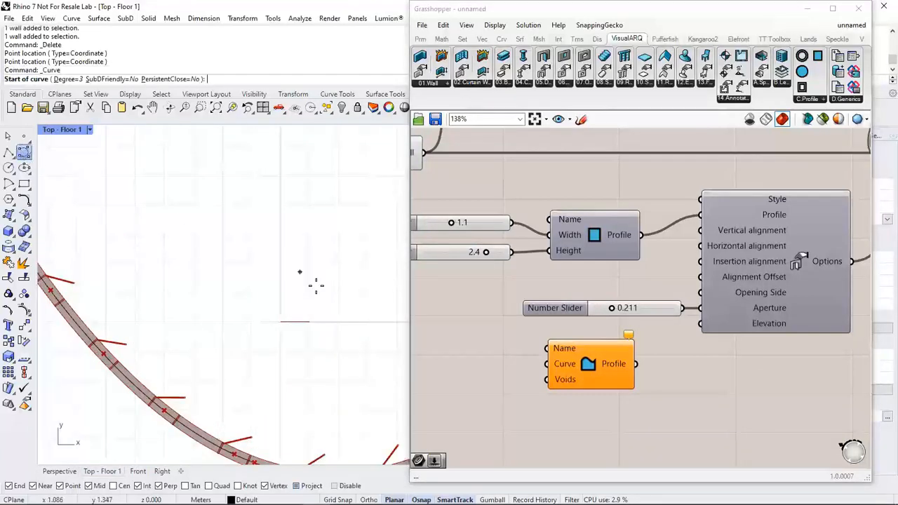
scroll(308, 295, "up", 3)
left_click(269, 347)
left_click(226, 278)
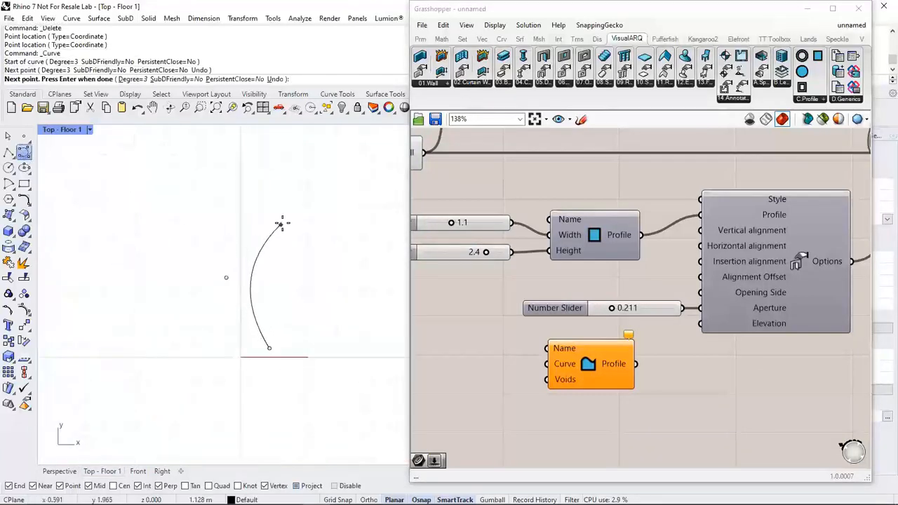
left_click(282, 223)
left_click(343, 259)
left_click(270, 330)
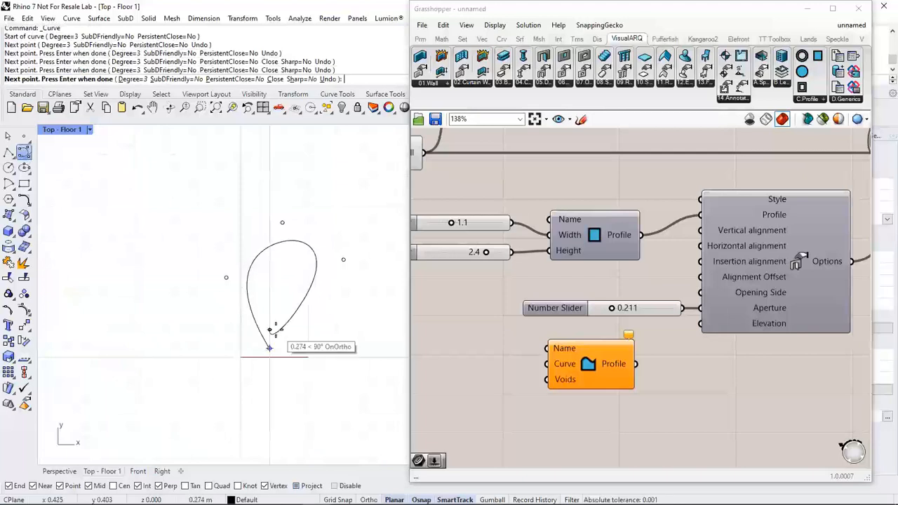
left_click(287, 343)
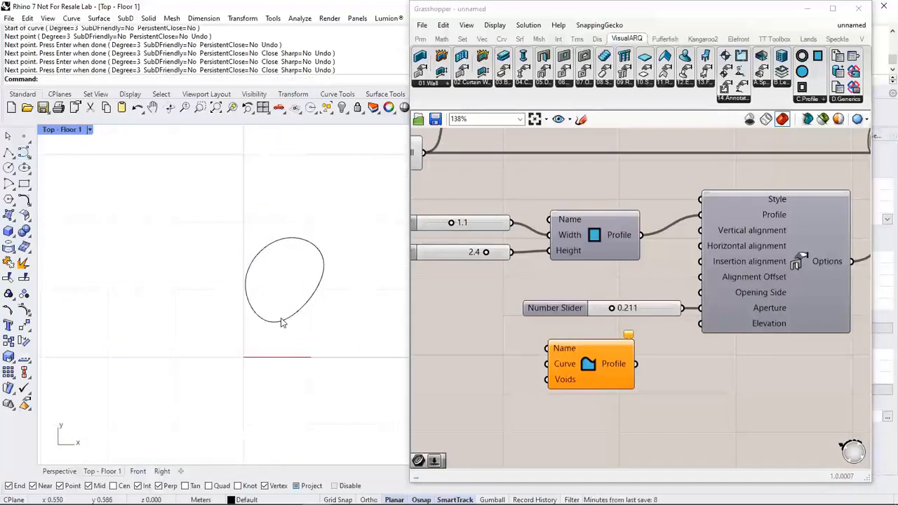
left_click(281, 323)
left_click_drag(346, 260, 326, 312)
left_click(381, 373)
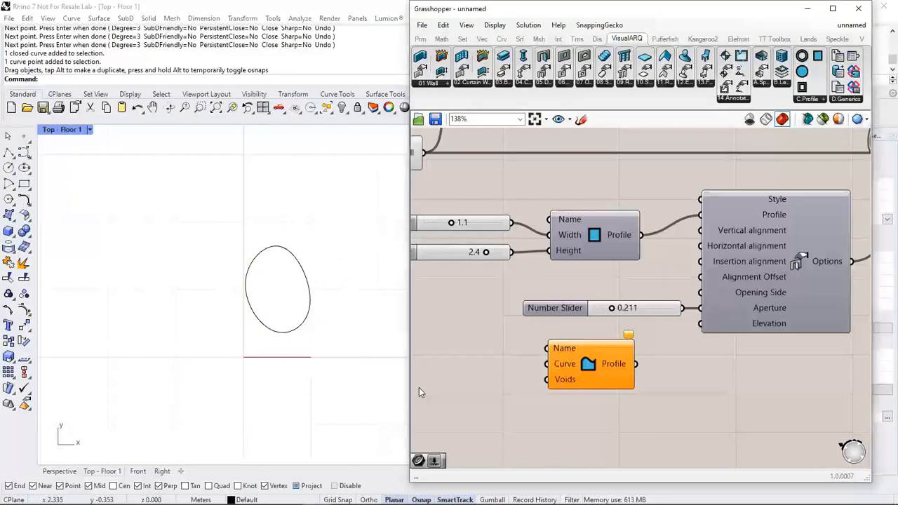
Add a Curve parameter beside the Custom profile component and reference the closed egg-shaped curve in it
double_click(519, 412)
type("C")
type("urve")
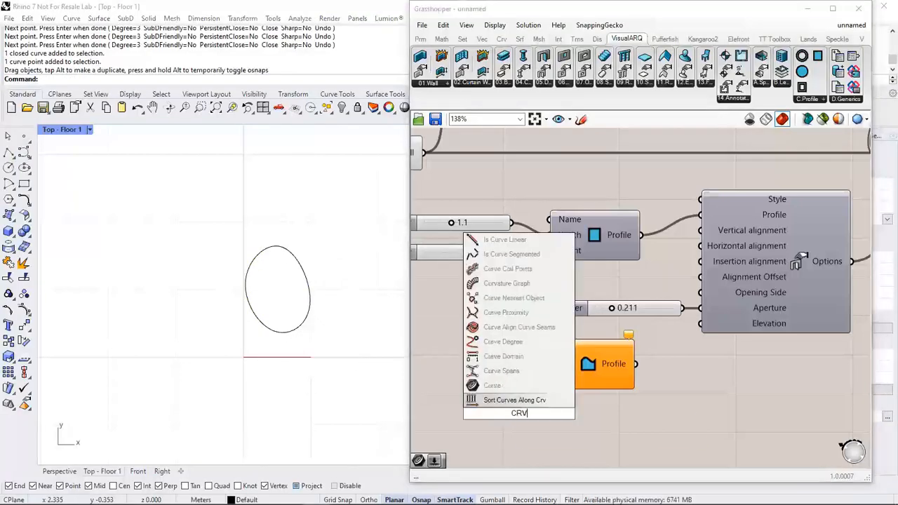
left_click(509, 399)
right_click(512, 411)
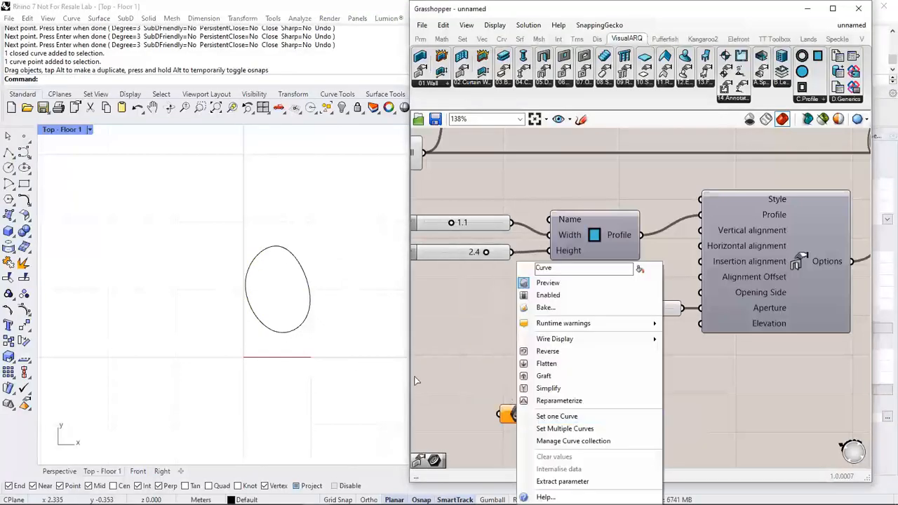
left_click(541, 415)
left_click(306, 317)
Connect the Curve parameter to the Custom profile's Curve input and the custom profile to the door options' Profile input
mouse_move(519, 413)
left_mouse_down()
mouse_move(481, 380)
mouse_move(546, 364)
left_mouse_up()
left_click_drag(480, 379, 489, 363)
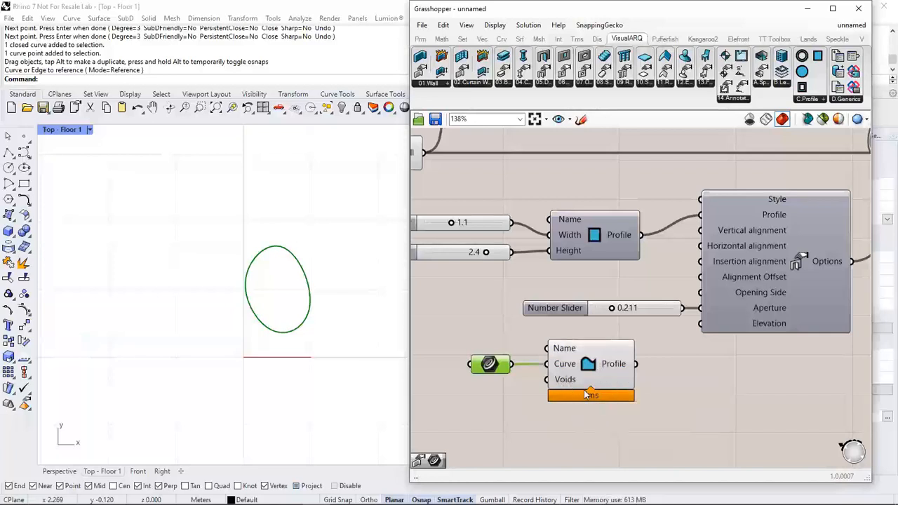
right_click_drag(672, 394, 597, 399)
left_click(574, 386)
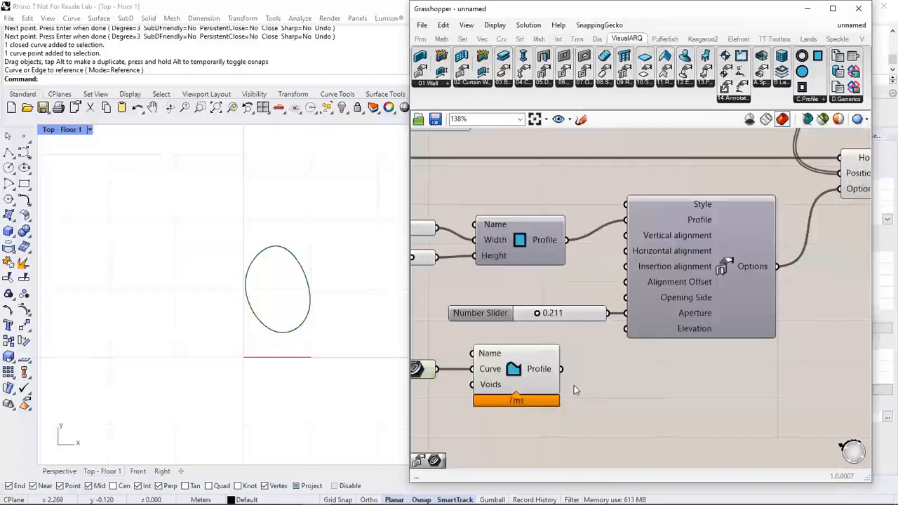
left_click(65, 472)
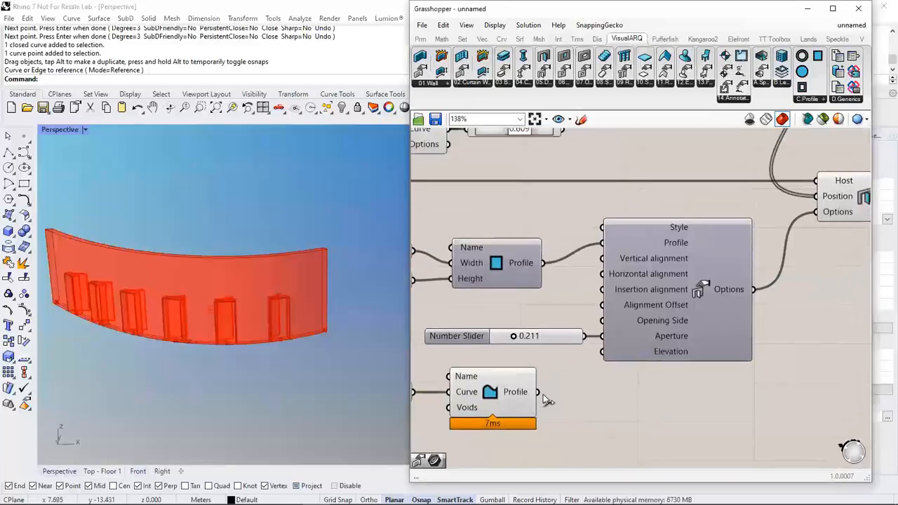
left_click_drag(538, 392, 602, 243)
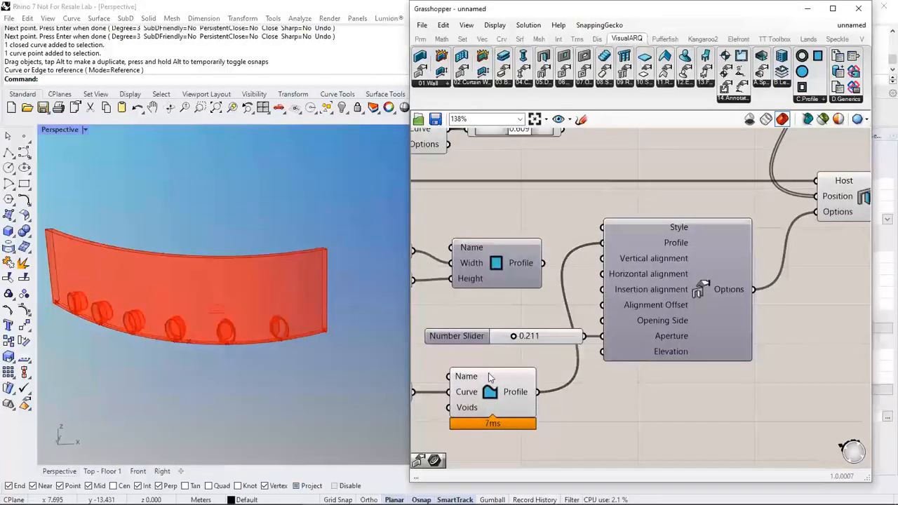
Stretch the door profile curve in the Perspective view by pulling one of its control points outward
right_click_drag(204, 365, 279, 210)
scroll(237, 301, "up", 3)
left_click(279, 214)
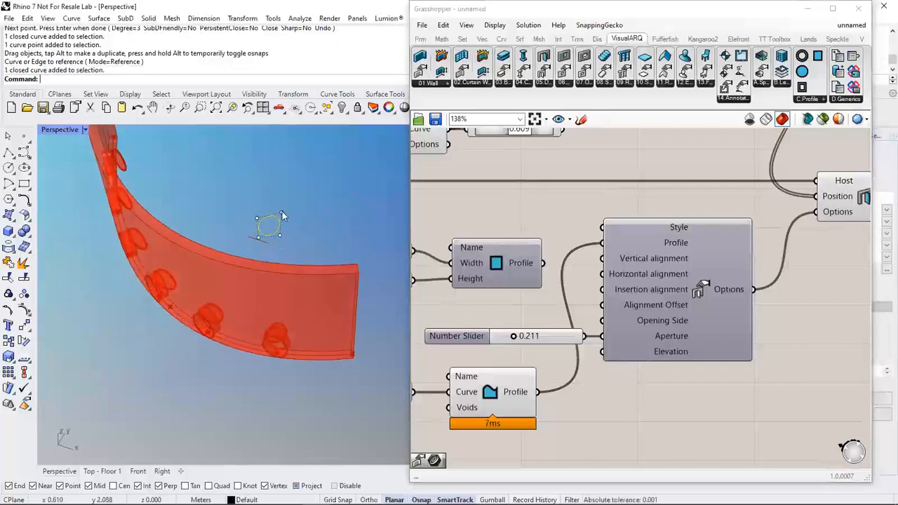
left_click_drag(281, 212, 301, 198)
right_click_drag(301, 197, 274, 314)
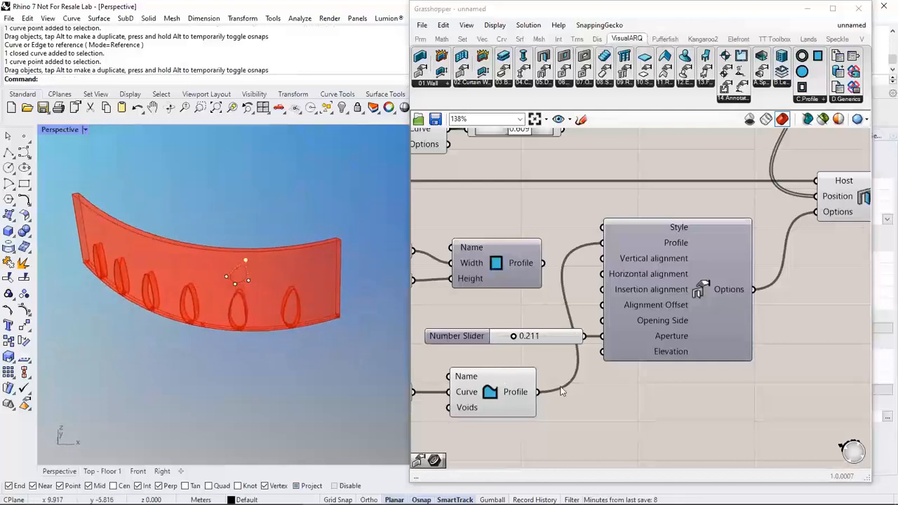
Set the door options' Aperture slider to 0.457 and view the doors in the wall
right_click_drag(552, 335, 582, 363)
right_click_drag(533, 323, 597, 325)
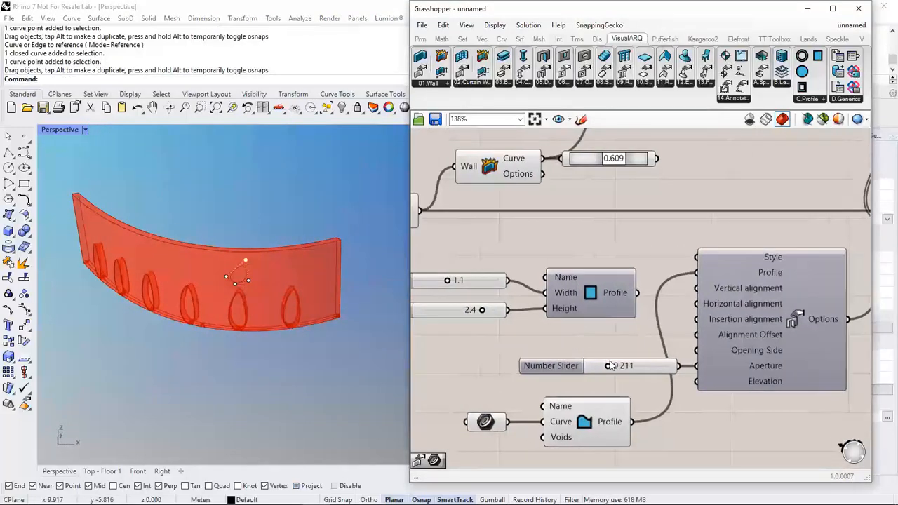
left_click_drag(625, 368, 628, 370)
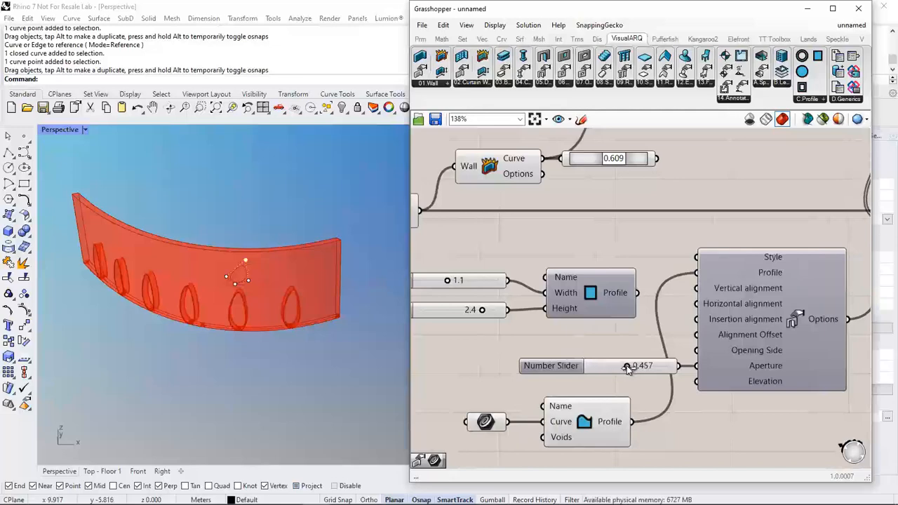
mouse_move(280, 314)
right_mouse_down()
mouse_move(300, 292)
mouse_move(293, 307)
right_mouse_up()
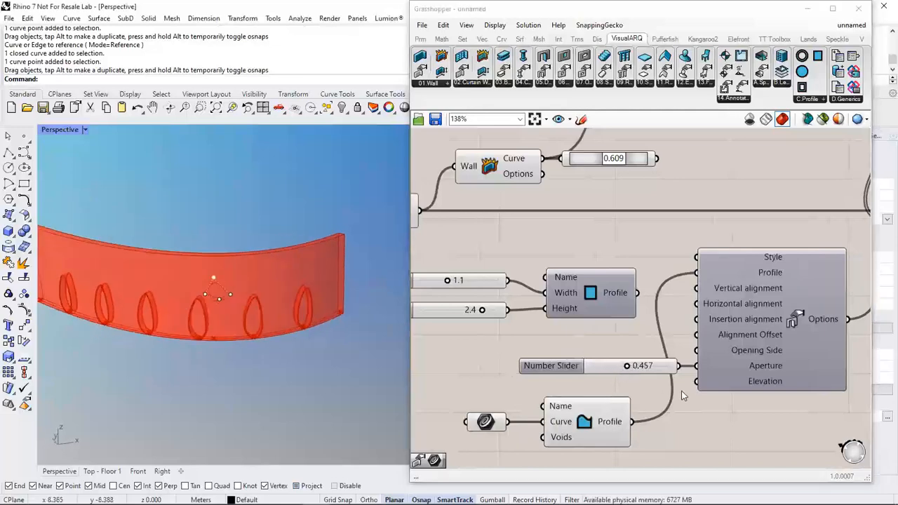
Bake the Wall and Door components together into the Rhino model
right_click_drag(750, 422, 679, 423)
scroll(679, 421, "down", 3)
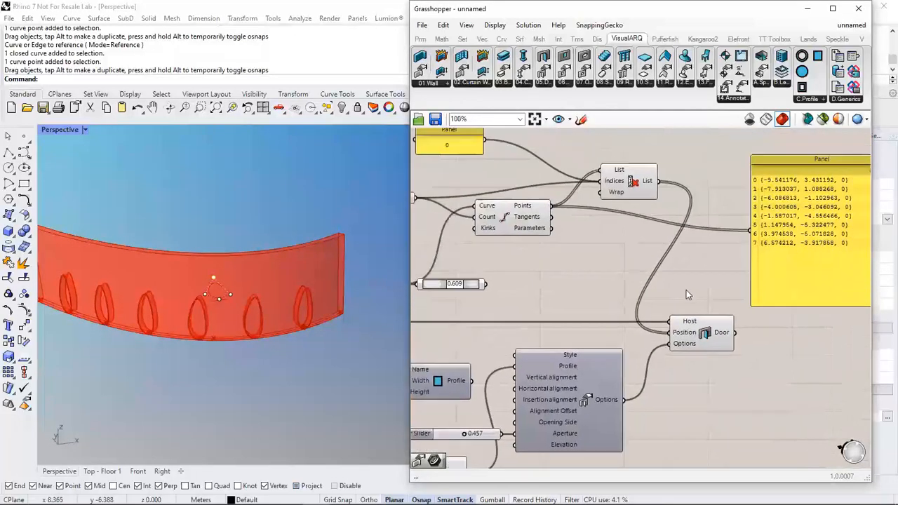
left_click(704, 335)
scroll(704, 335, "down", 1)
right_click_drag(421, 324, 495, 330)
scroll(496, 330, "up", 1)
left_click(490, 328)
middle_click(489, 327)
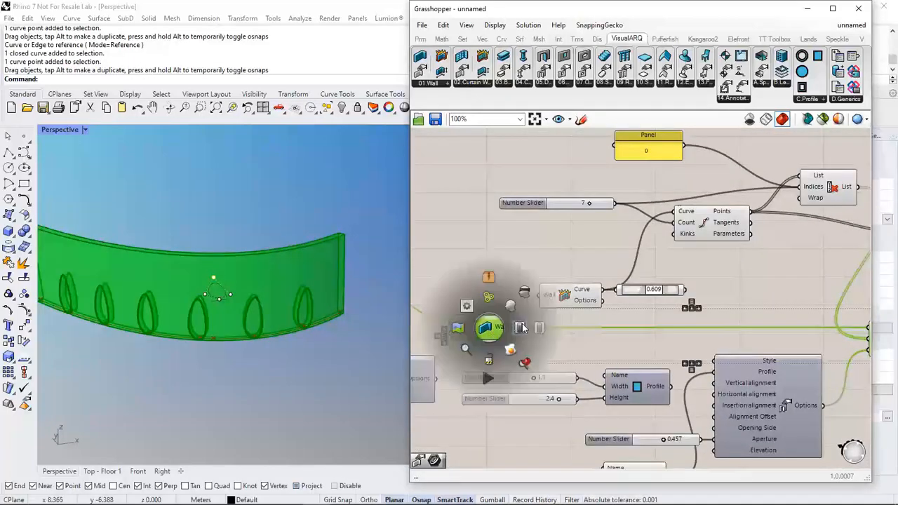
left_click(510, 352)
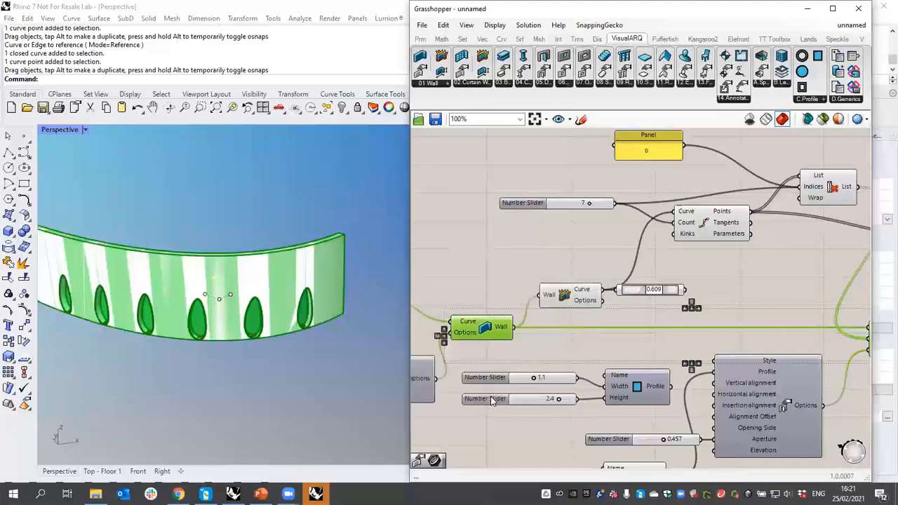
Minimize Grasshopper and move the baked wall with its six doors away from the Grasshopper preview
left_click(809, 10)
right_click_drag(356, 252, 334, 298)
left_click_drag(334, 297, 127, 219)
left_click(375, 265)
left_click_drag(375, 265, 120, 280)
right_click_drag(119, 281, 260, 305)
left_click_drag(260, 304, 403, 267)
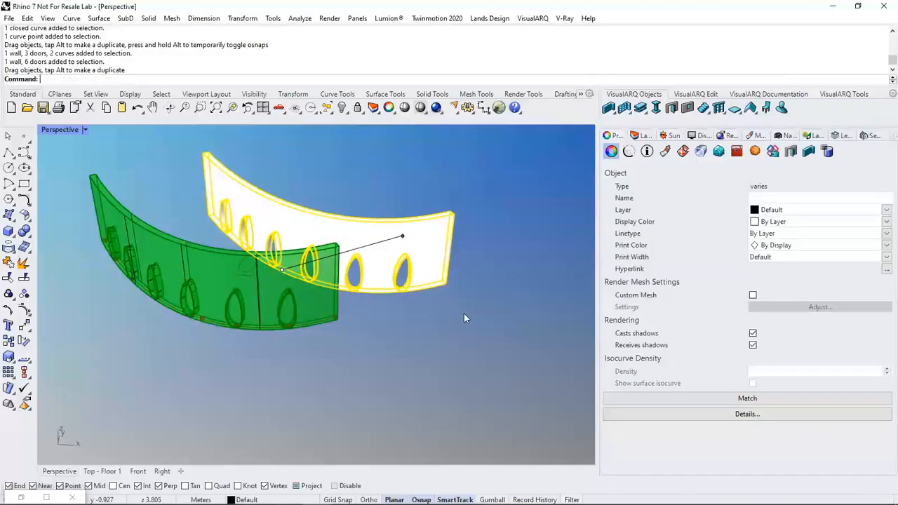
Select a door in the baked wall and open its VisualARQ door properties
scroll(435, 296, "up", 3)
left_click(411, 309)
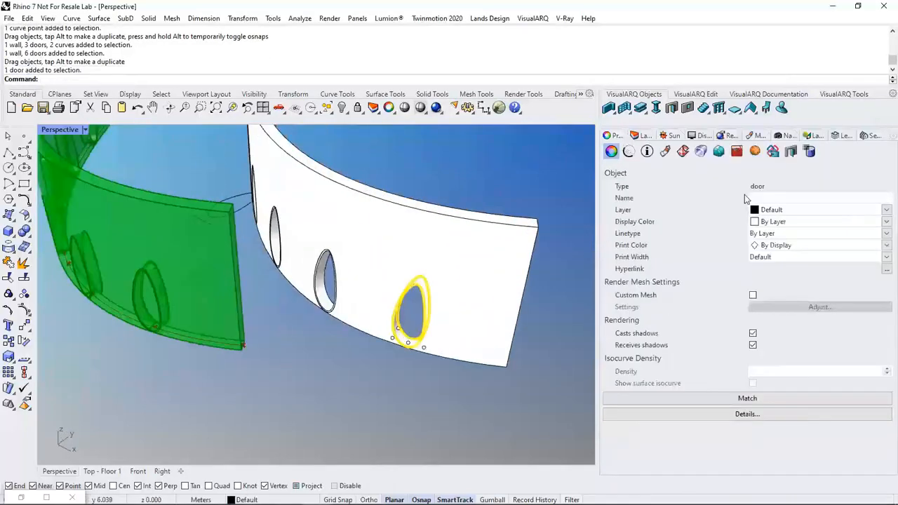
left_click(792, 151)
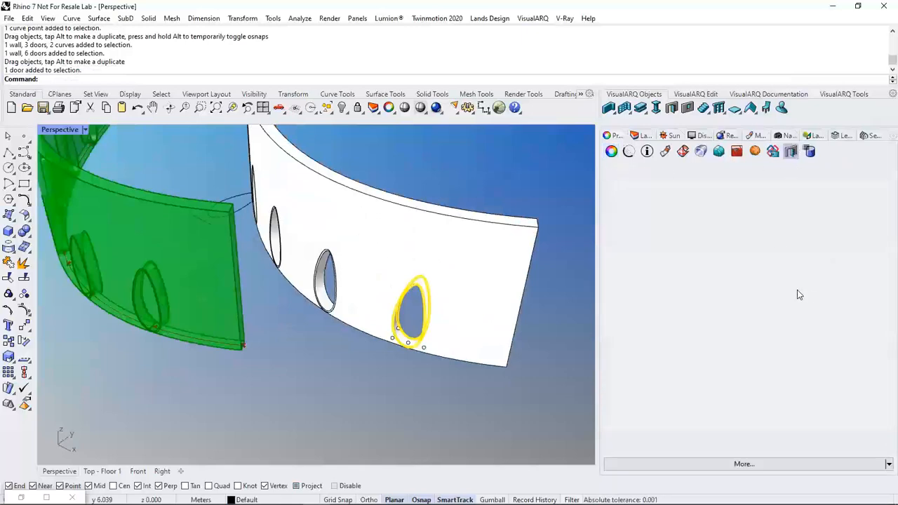
Reshape the baked wall by moving one control point of its path curve outward
left_click(468, 250)
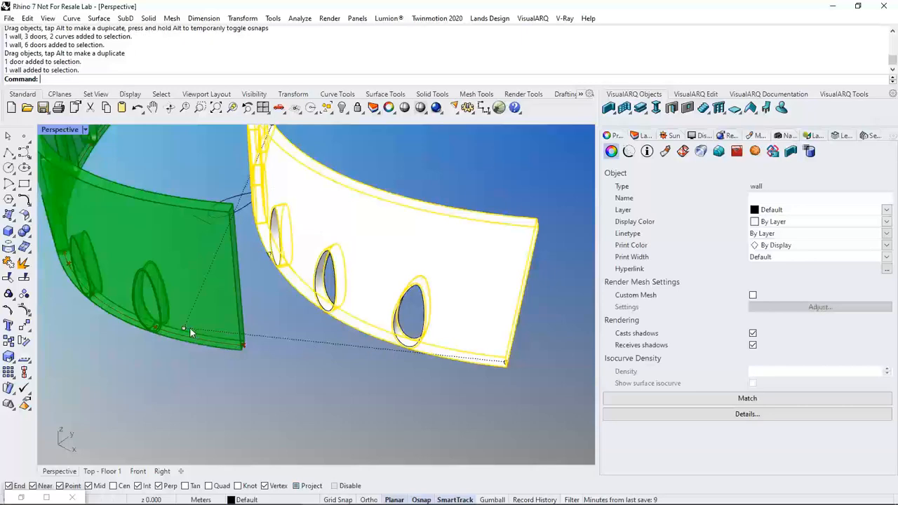
left_click_drag(189, 330, 357, 393)
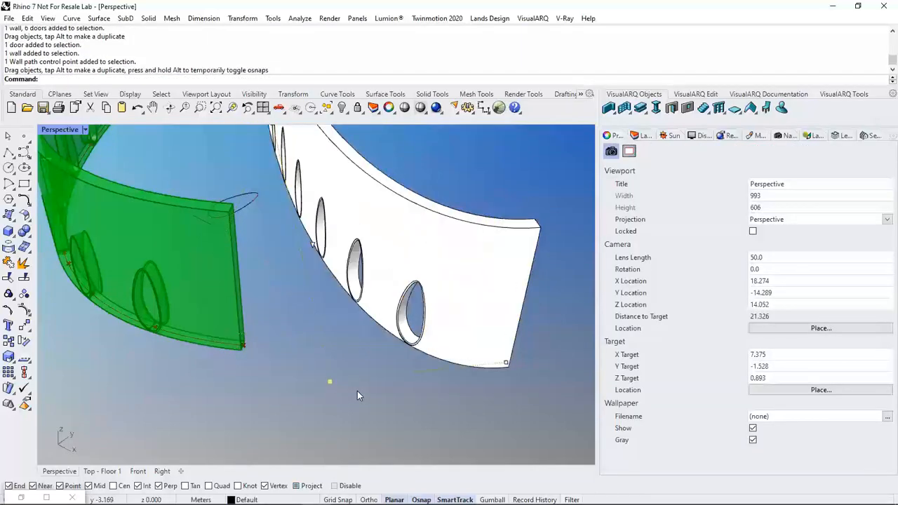
scroll(330, 358, "down", 4)
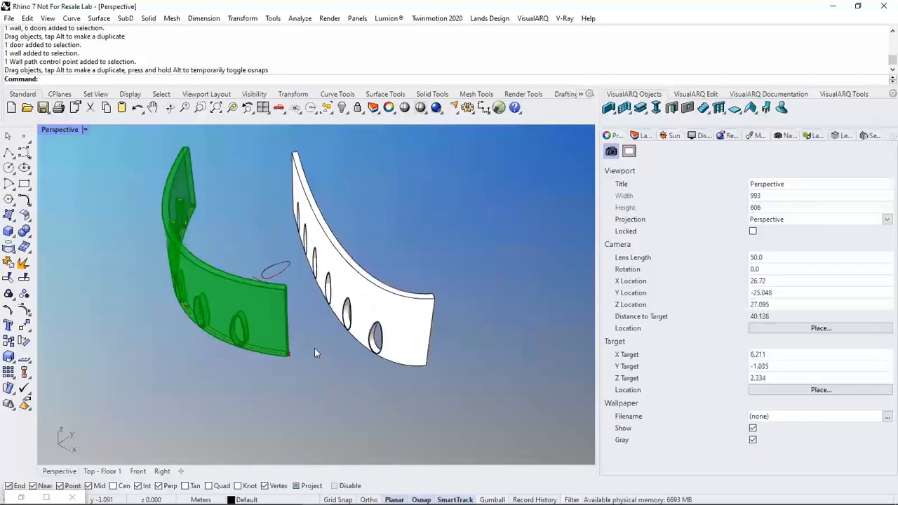
right_click_drag(314, 353, 384, 326)
Restore Grasshopper, start a new empty definition and delete all remaining objects from the Rhino model
left_click(46, 497)
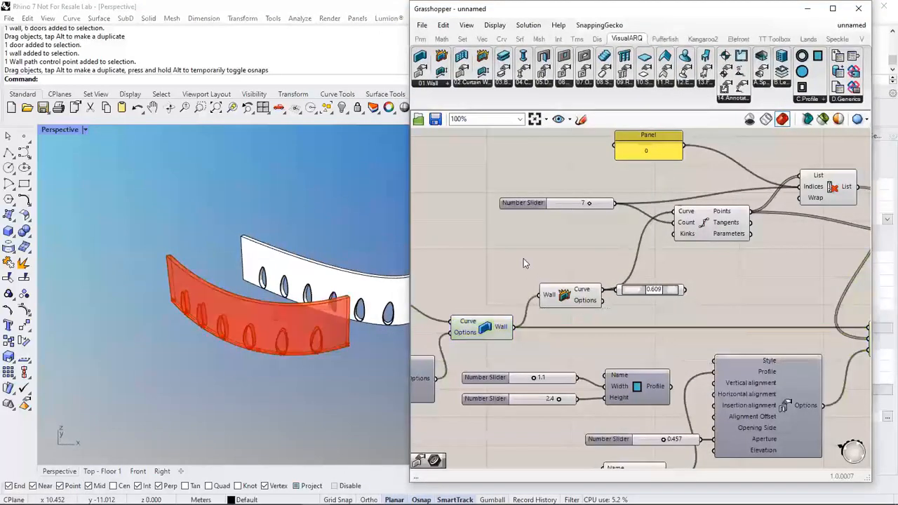
left_click(421, 25)
left_click(439, 37)
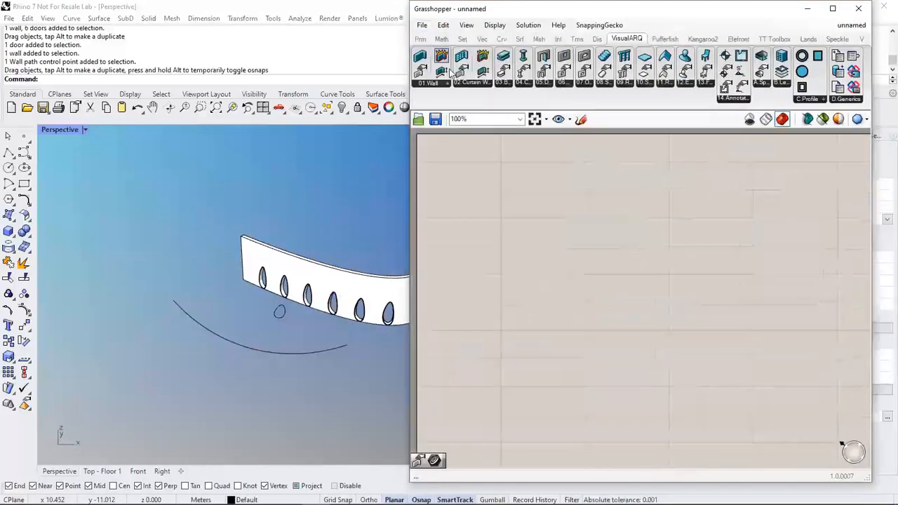
scroll(239, 221, "down", 4)
left_click_drag(329, 283, 203, 230)
key("Delete")
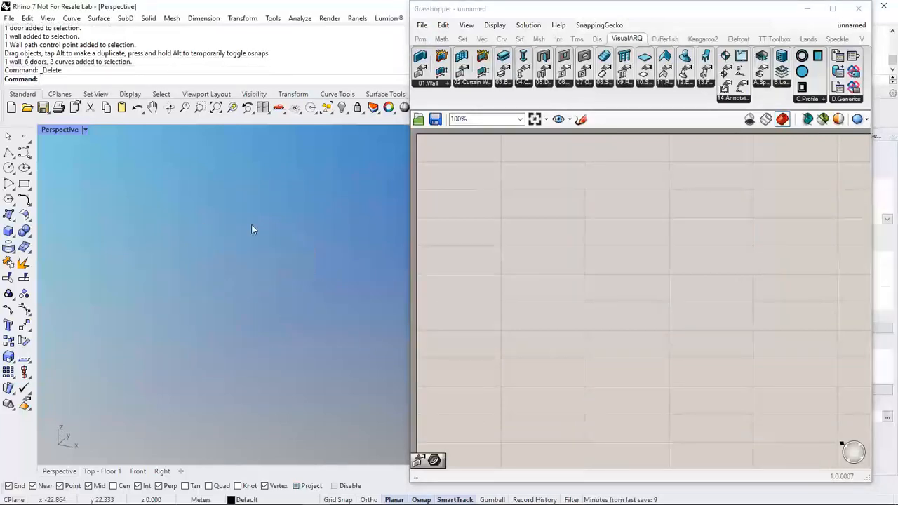
Add a Rectangular grid component to the empty canvas and zoom in on its preview
left_click(580, 274)
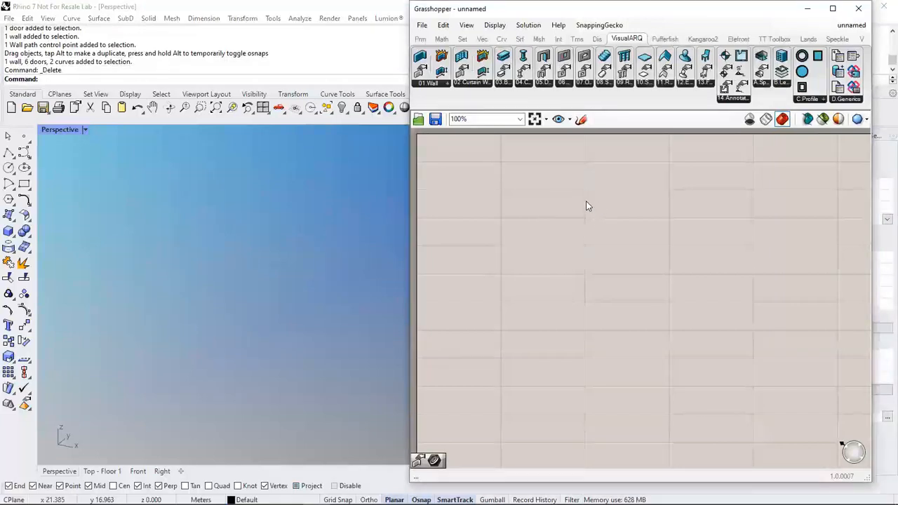
left_click(482, 39)
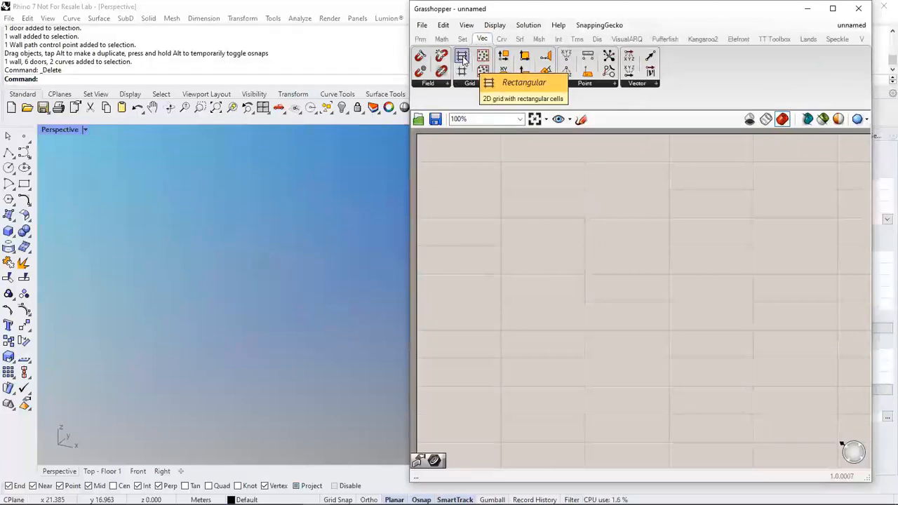
left_click_drag(463, 61, 567, 261)
scroll(290, 258, "up", 5)
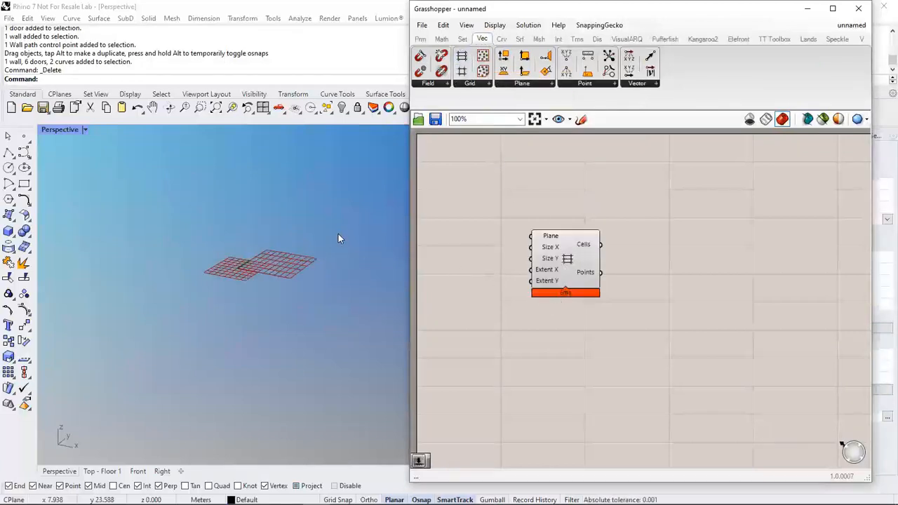
left_click(480, 239)
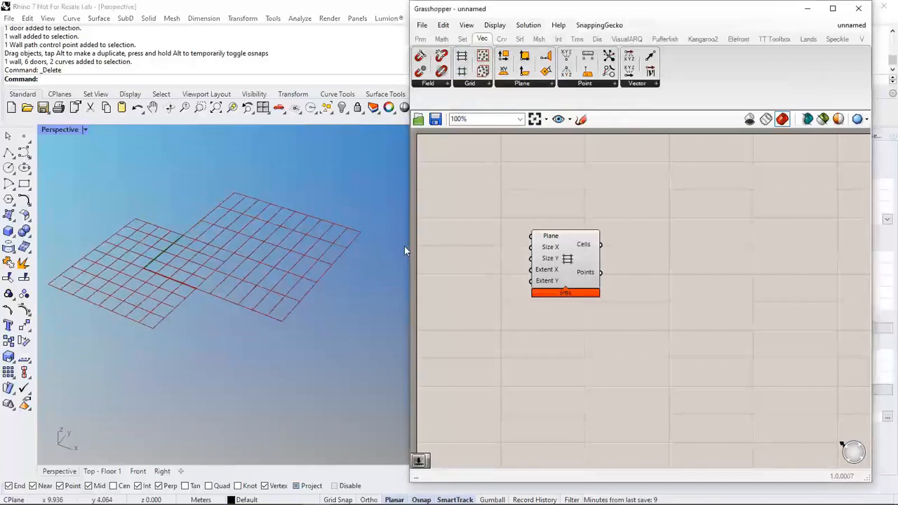
Add a number slider ranging from 1 to 10 with value 1 and connect it to the grid's Extent X input
right_click_drag(503, 263, 543, 269)
right_click_drag(629, 280, 674, 316)
left_click(423, 40)
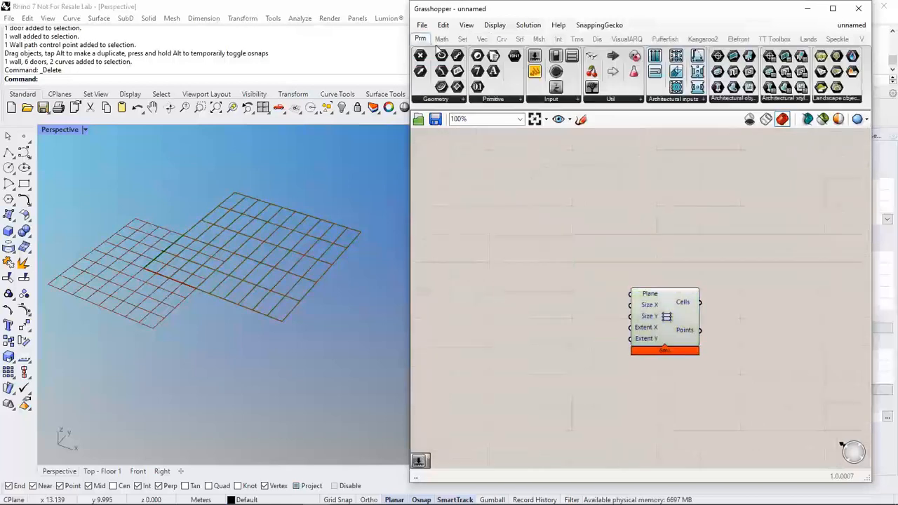
left_click(588, 59)
scroll(600, 267, "down", 4)
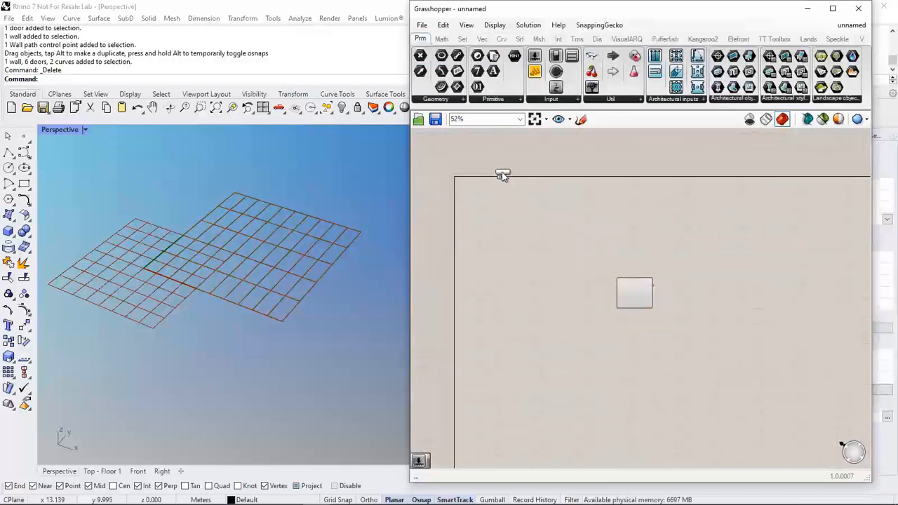
scroll(627, 316, "up", 5)
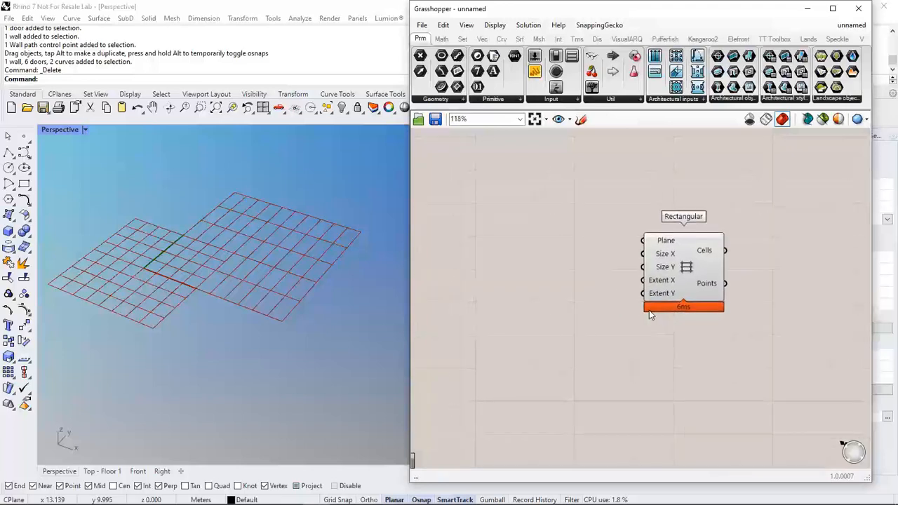
double_click(517, 257)
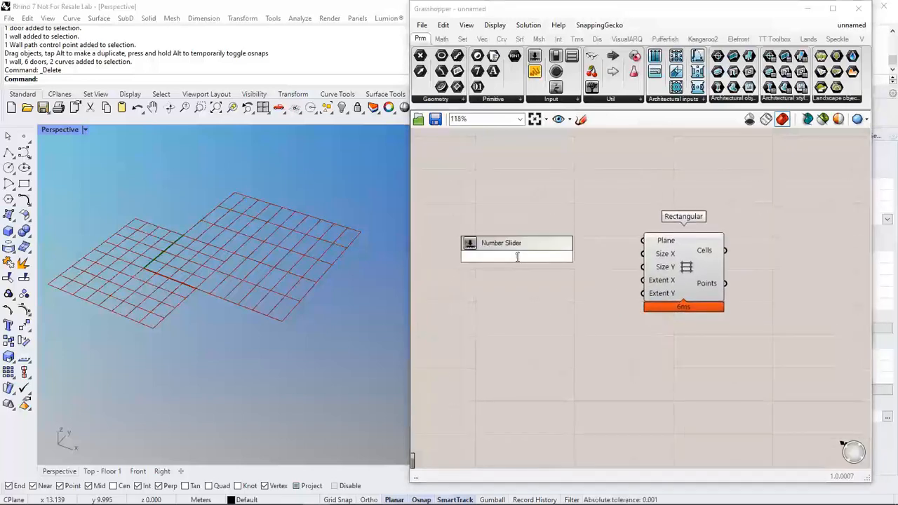
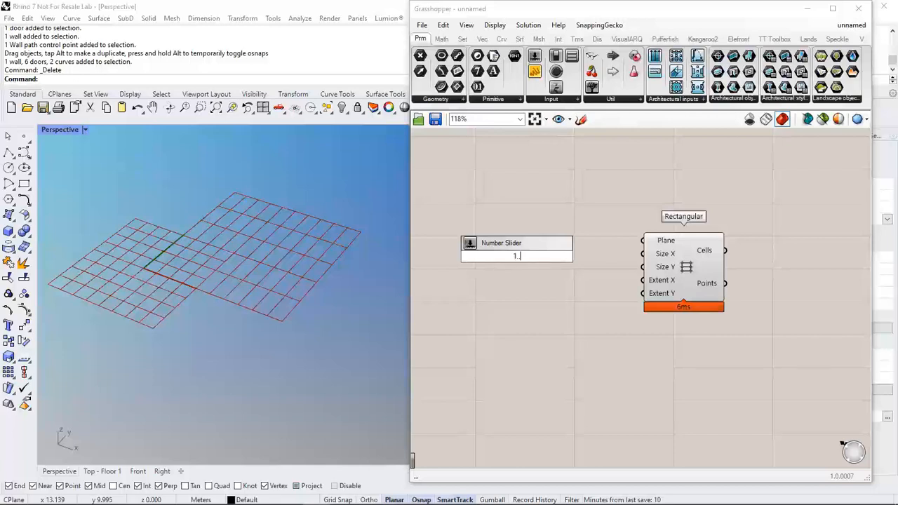
type("1.20")
key("BackSpace")
key("BackSpace")
type(".10")
key("Return")
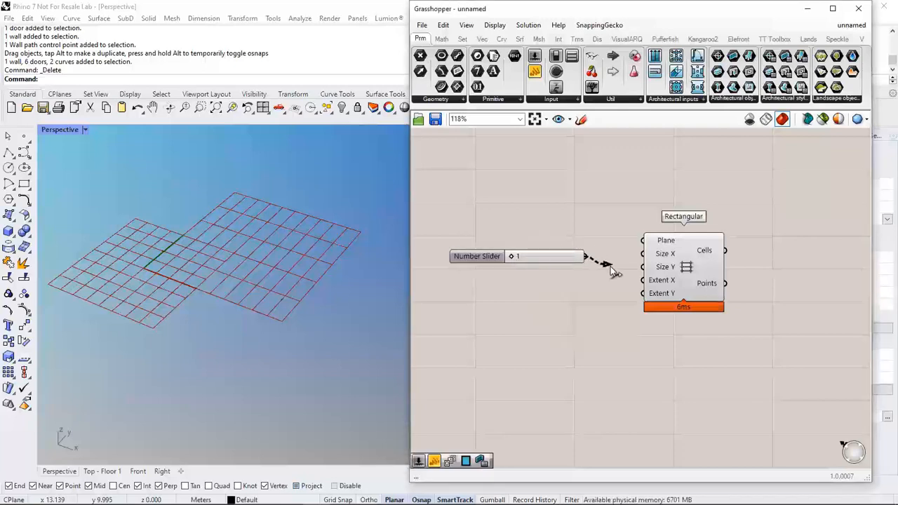
left_click_drag(612, 272, 579, 280)
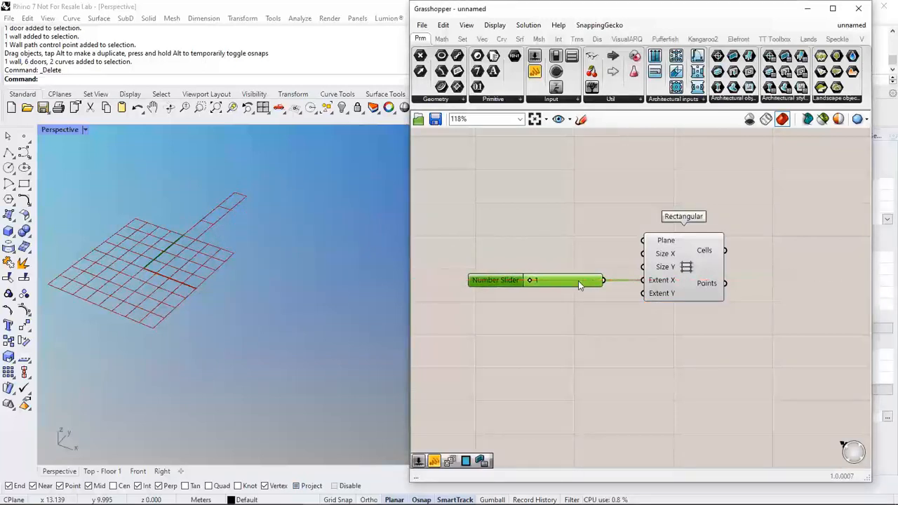
key("ctrl+v")
left_click(670, 327)
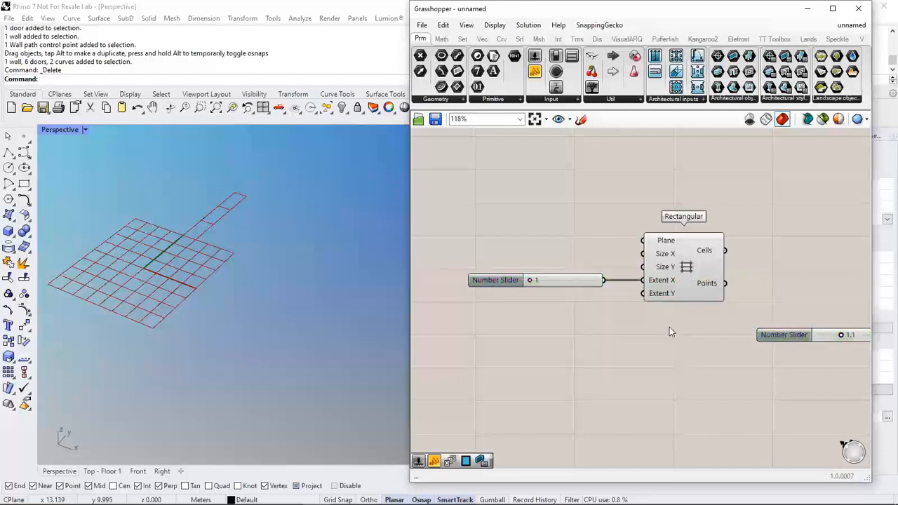
left_click(787, 340)
key("Delete")
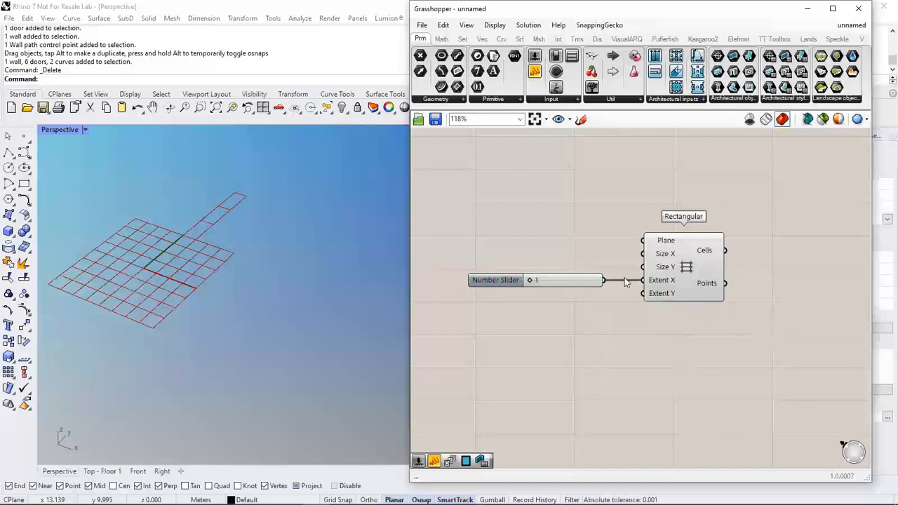
Duplicate the slider, connect the copy to Extent Y, and set Extent X to 4 and Extent Y to 2
left_click(580, 281)
left_click_drag(580, 282, 575, 297, "alt")
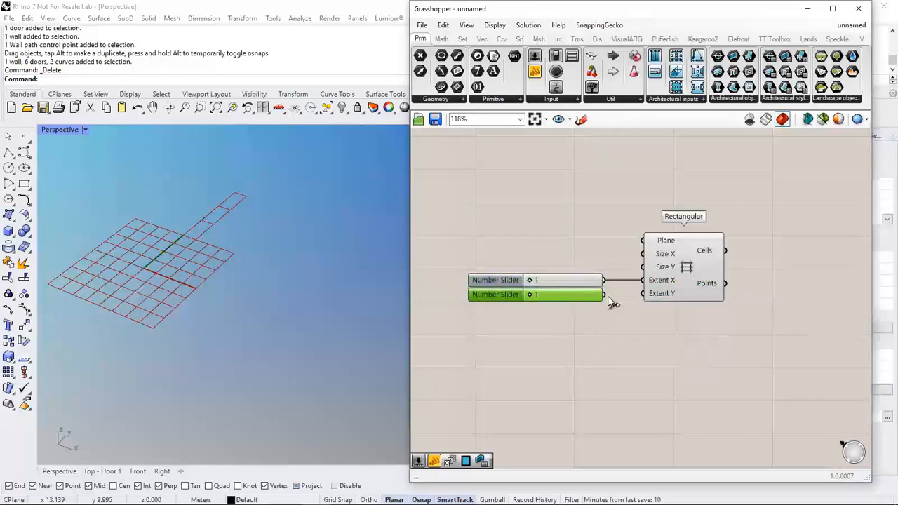
left_click_drag(635, 303, 643, 293)
left_click_drag(531, 295, 553, 281)
right_click_drag(576, 325, 547, 348)
left_click(547, 348)
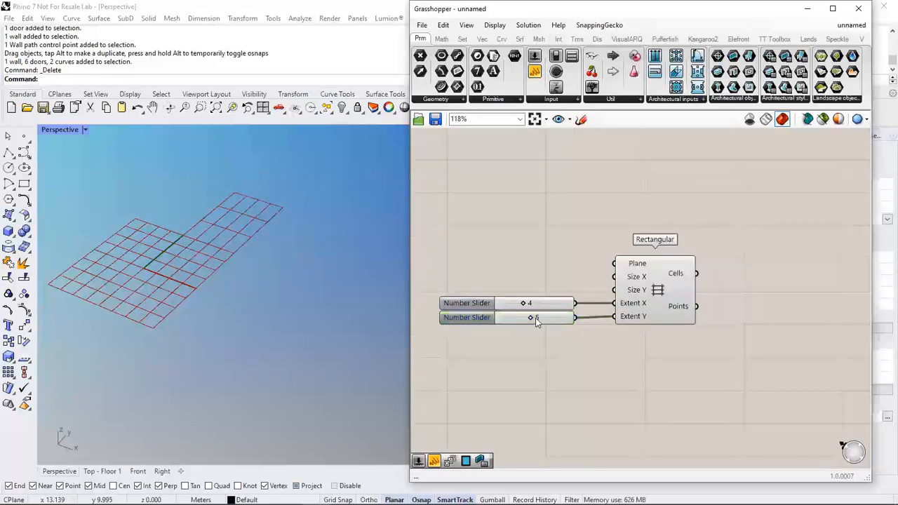
left_click_drag(531, 318, 510, 320)
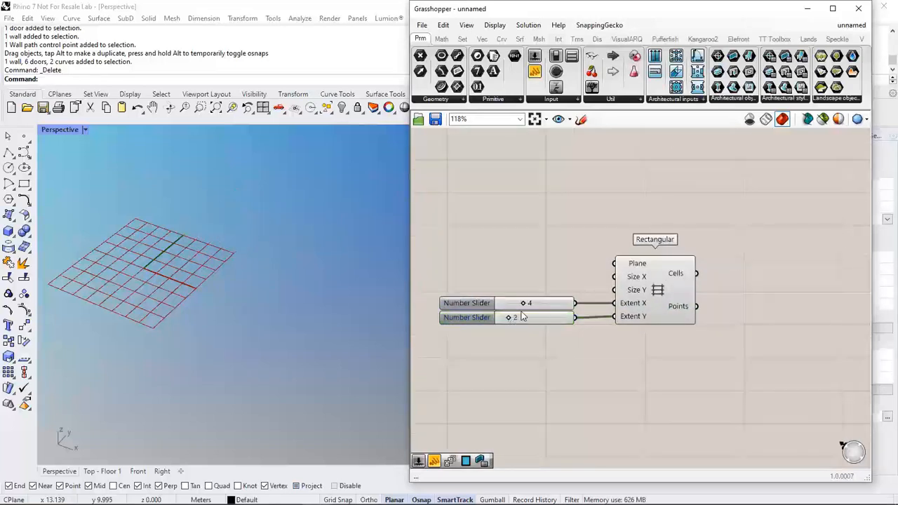
Add a decimal slider from 3.0 to 10 set to 5.0 for the grid's Size X and a copy of it for Size Y
double_click(510, 251)
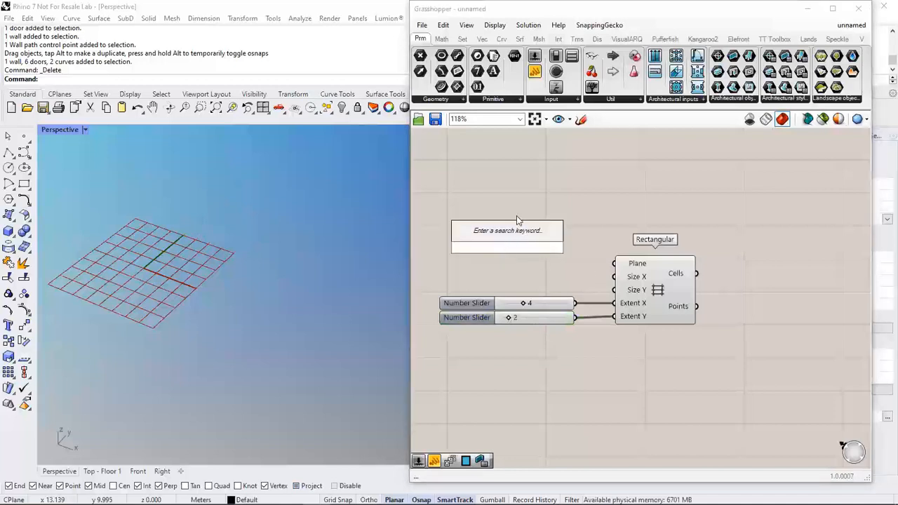
type("3.0..10")
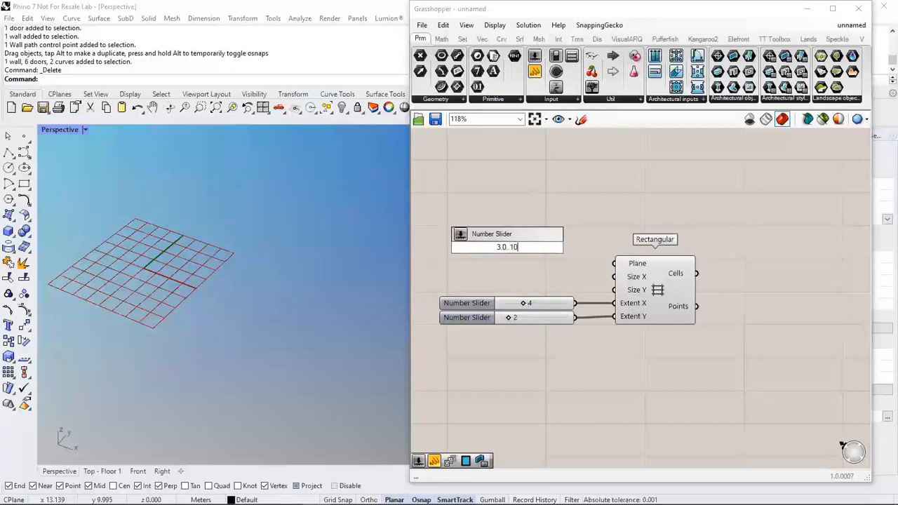
key("Return")
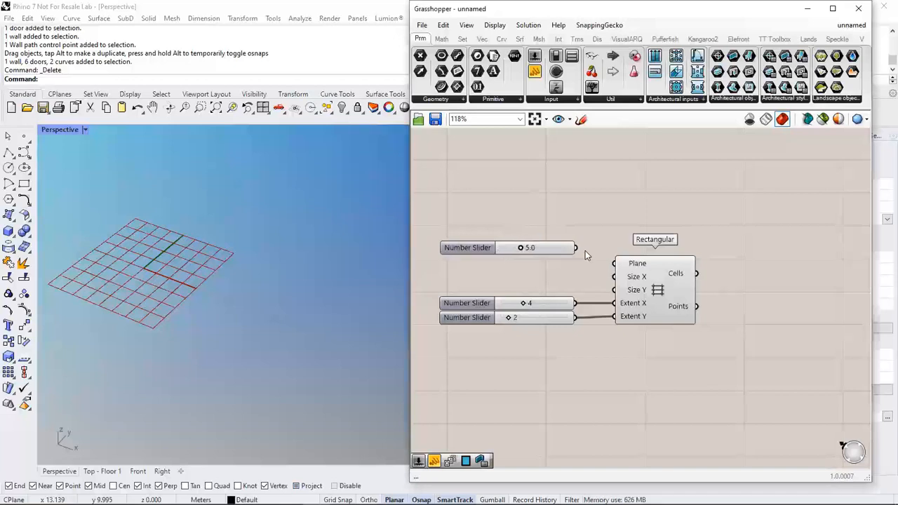
left_click_drag(577, 249, 614, 277)
left_click(551, 249)
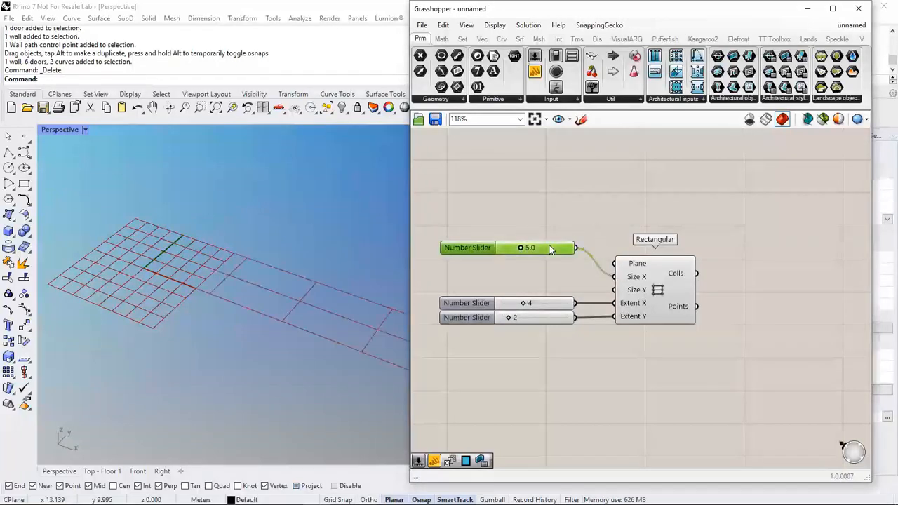
left_click_drag(551, 249, 615, 289, "alt")
left_click(585, 217)
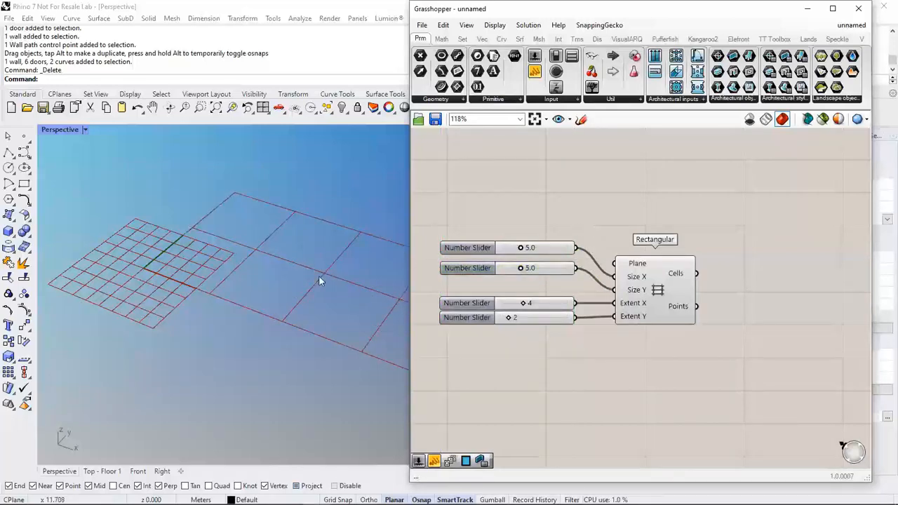
Set the grid's cell size to 4.8 in X and 6.6 in Y
scroll(217, 284, "down", 3)
scroll(511, 269, "up", 3)
left_click_drag(510, 270, 534, 275)
left_click_drag(510, 241, 507, 241)
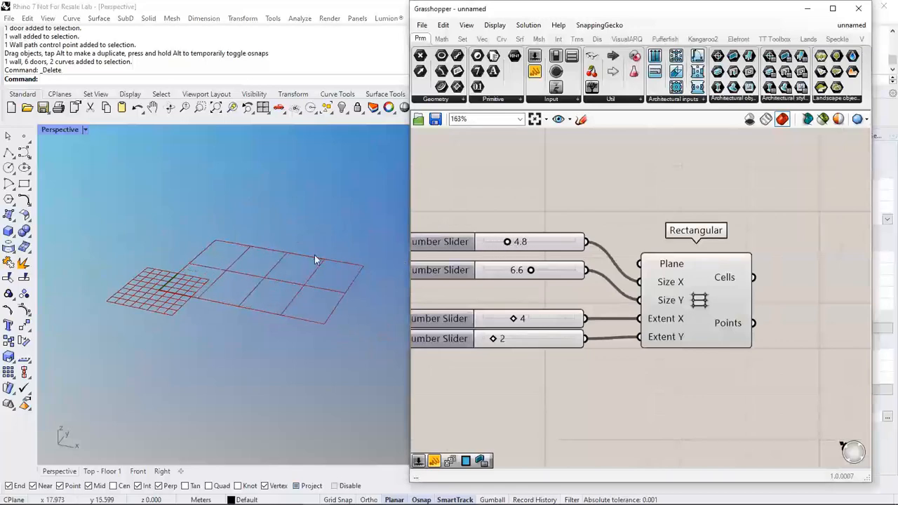
Add a Region Union component, connect the grid's Cells output to its Curves input, and inspect the resulting outlines
right_click_drag(314, 258, 240, 258)
scroll(249, 253, "up", 4)
right_click_drag(632, 334, 536, 328)
right_click_drag(713, 296, 663, 296)
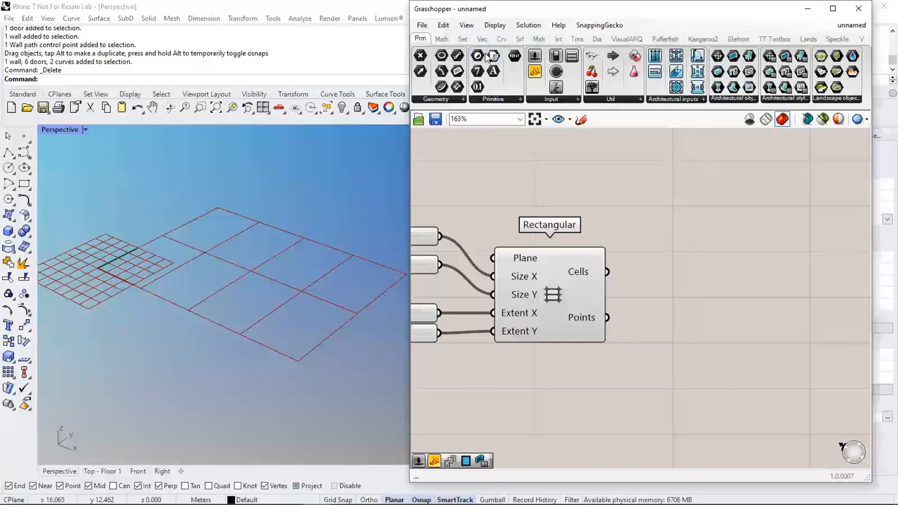
mouse_move(502, 44)
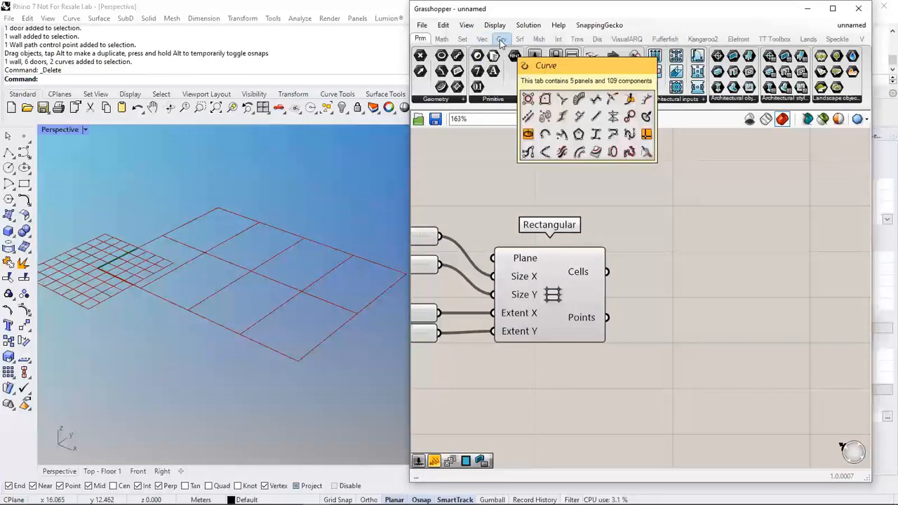
left_click(558, 38)
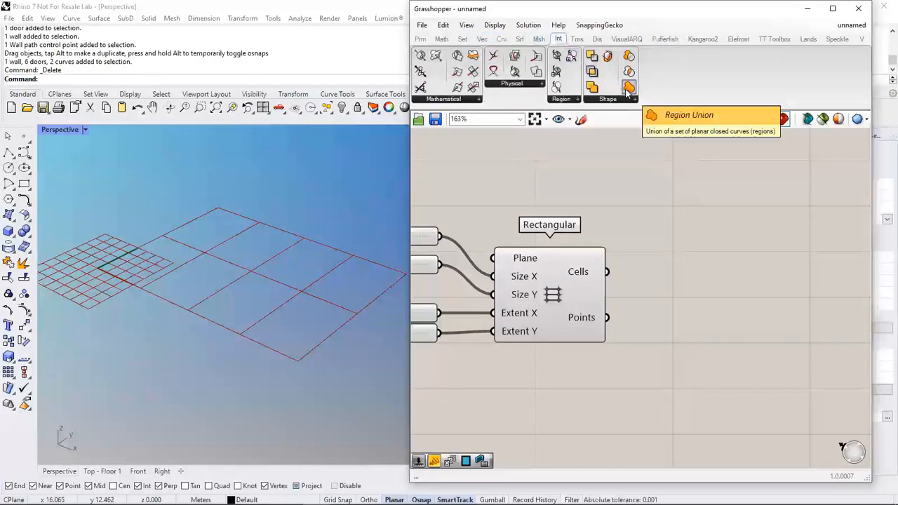
left_click_drag(626, 92, 712, 270)
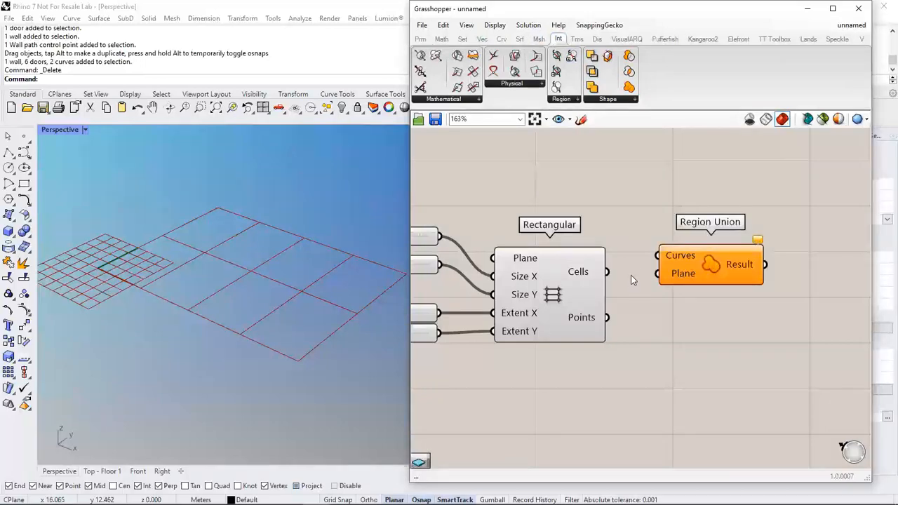
right_click_drag(631, 275, 608, 269)
left_click_drag(588, 272, 702, 268)
left_click(262, 329)
right_click_drag(262, 330, 302, 314)
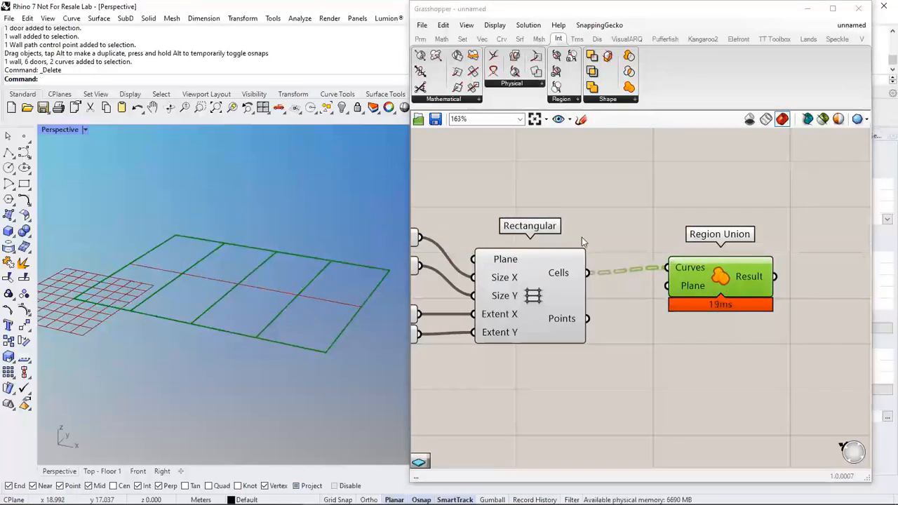
left_click(600, 221)
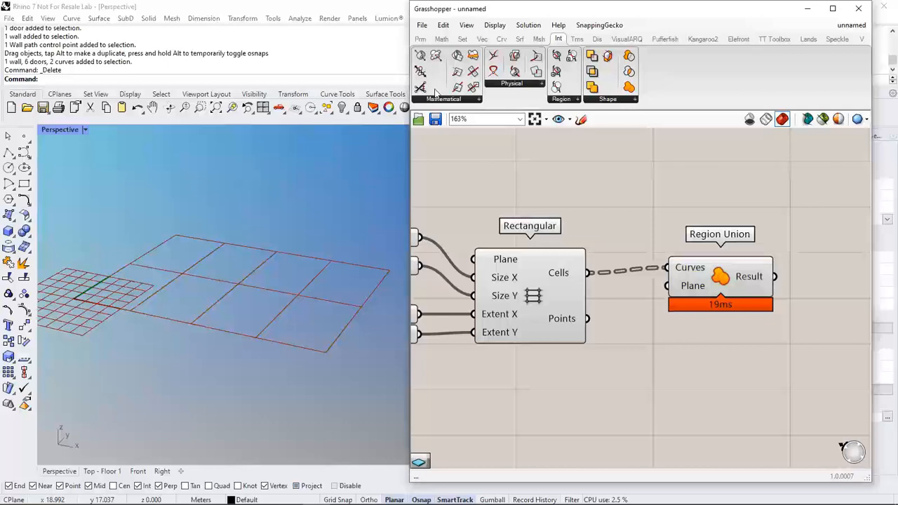
Attach a Panel to the grid's Cells output and enlarge it to read the whole data list
left_click(421, 39)
left_click_drag(535, 71, 659, 172)
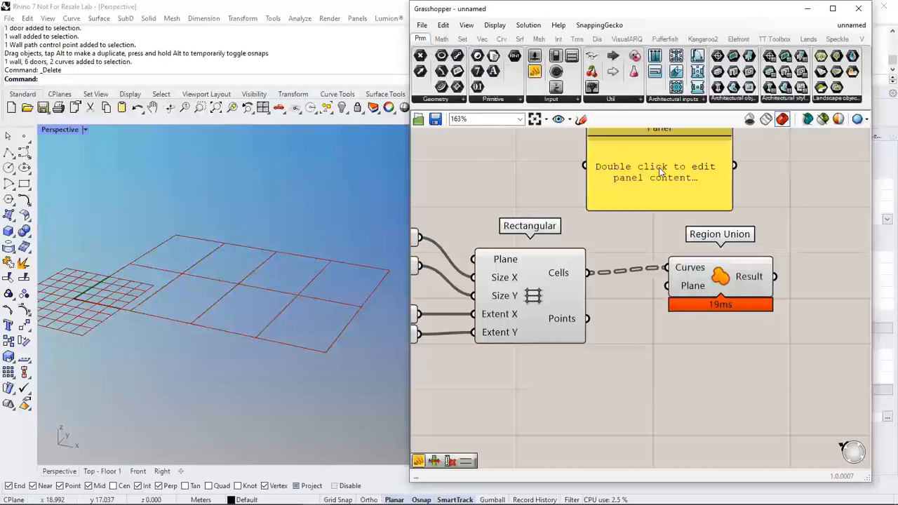
left_click_drag(586, 273, 584, 167)
right_click_drag(663, 212, 574, 237)
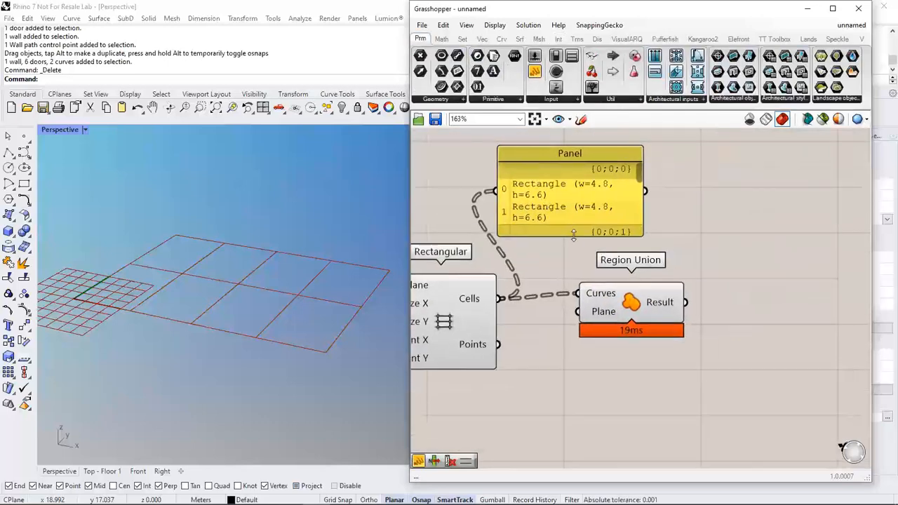
left_click_drag(574, 237, 574, 362)
scroll(632, 223, "down", 2)
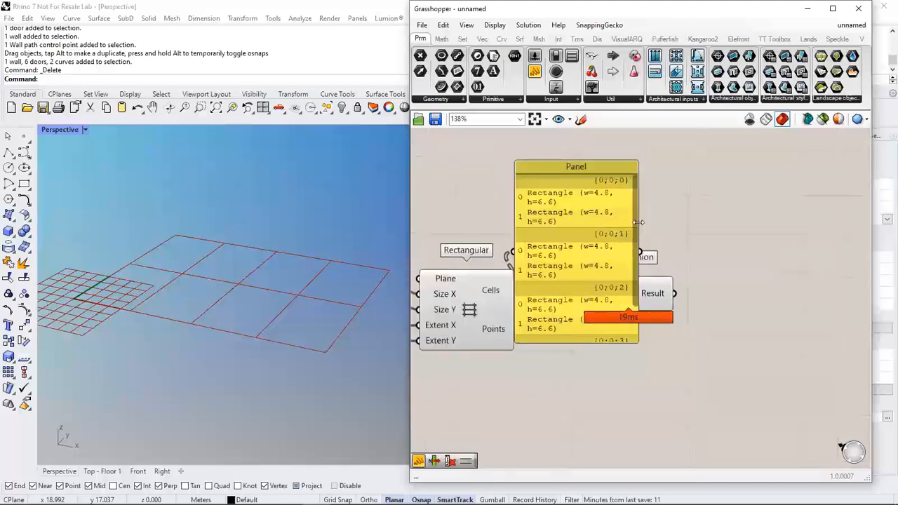
left_click_drag(638, 228, 740, 230)
left_click_drag(589, 268, 667, 211)
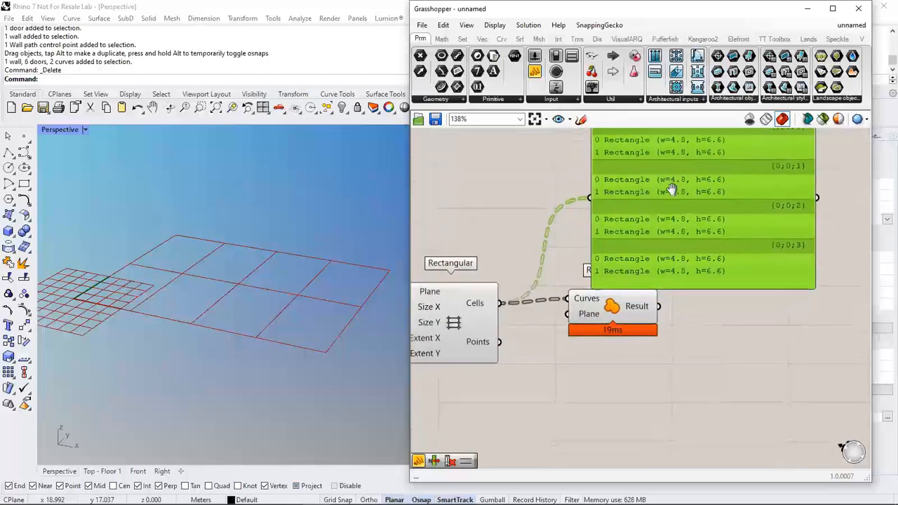
Flatten the grid's Cells output and check the Region Union outline in the viewport
right_click(490, 306)
left_click(517, 363)
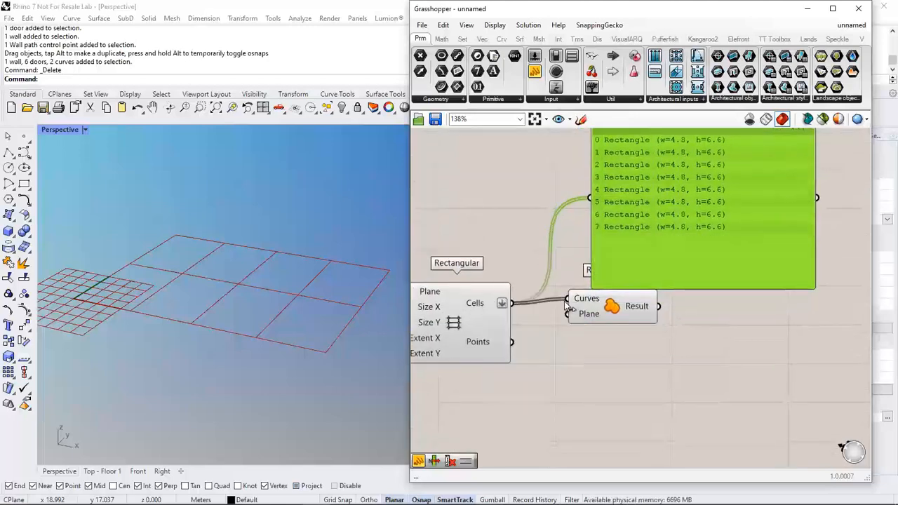
right_click_drag(617, 280, 643, 244)
left_click(634, 330)
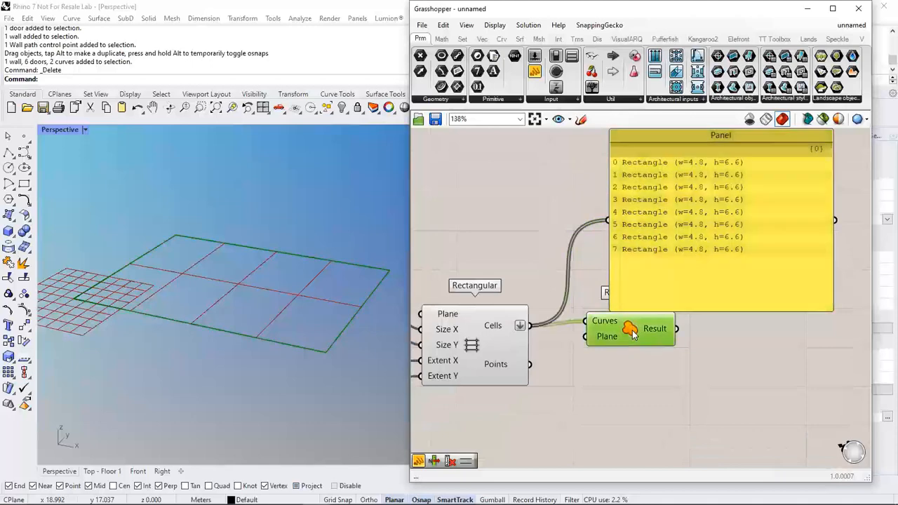
right_click_drag(238, 263, 177, 292)
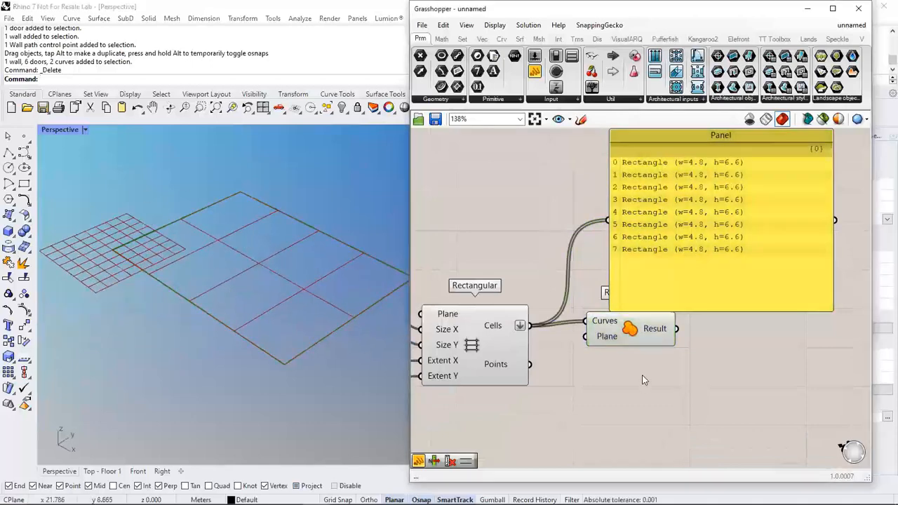
Delete the Panel attached to the grid's Cells output
right_click_drag(691, 248, 634, 310)
left_click(635, 310)
key("Delete")
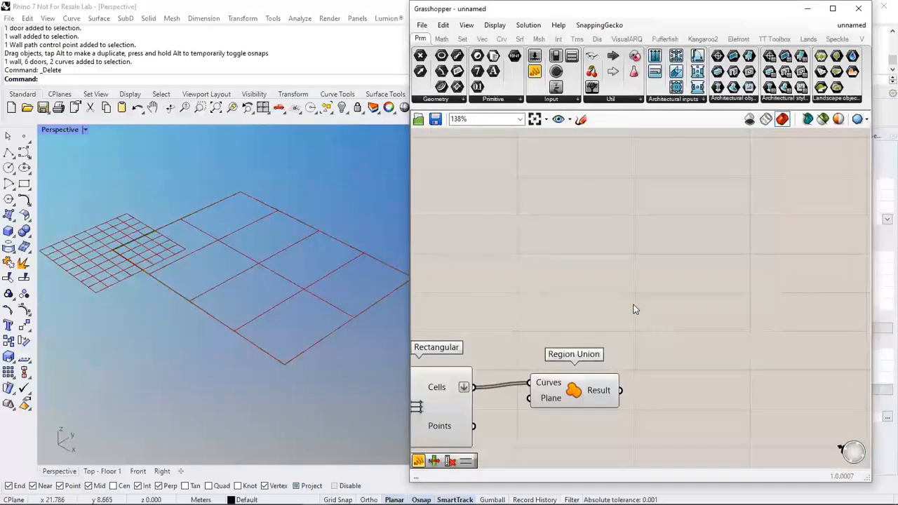
Add a VisualARQ Slab component to the canvas beside the Region Union component
left_click(625, 40)
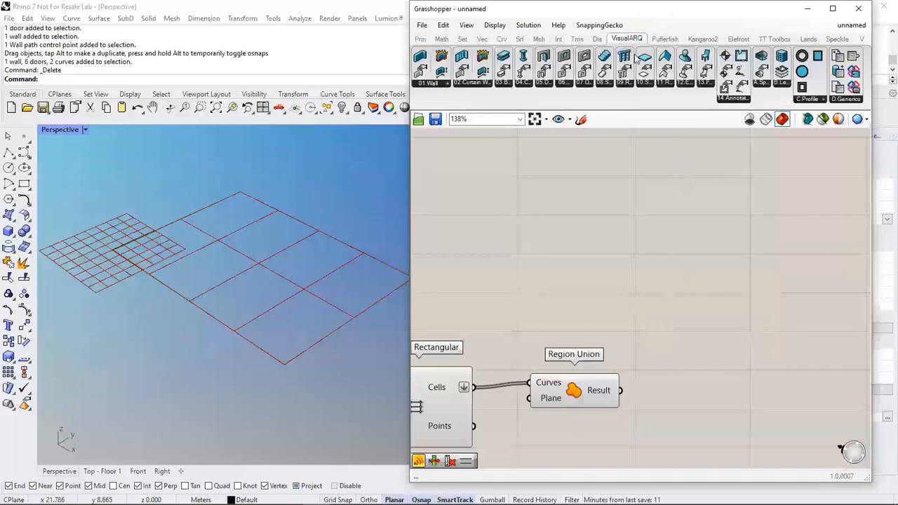
left_click(644, 58)
left_click(713, 367)
right_click_drag(709, 376, 668, 284)
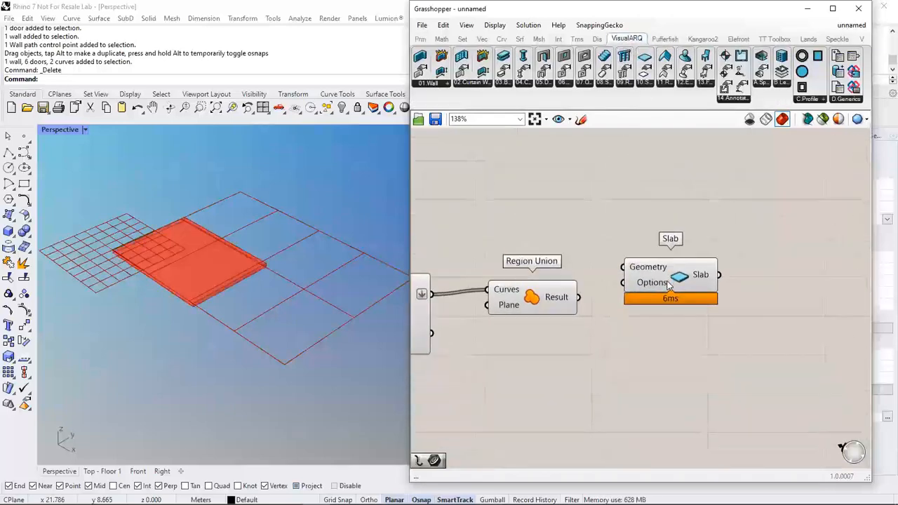
left_click_drag(668, 284, 682, 322)
Connect the Region Union's Result to the Slab's Geometry input, inspect the slab in the viewport, and align the Slab component with Region Union
left_click(618, 269)
scroll(577, 298, "up", 2)
left_click(533, 295)
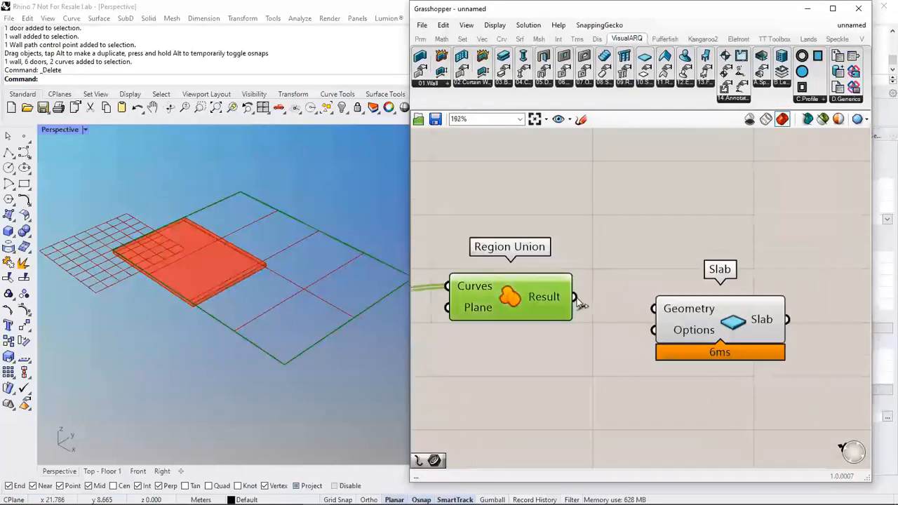
left_click_drag(574, 298, 668, 312)
right_click_drag(214, 324, 207, 295)
left_click(607, 383)
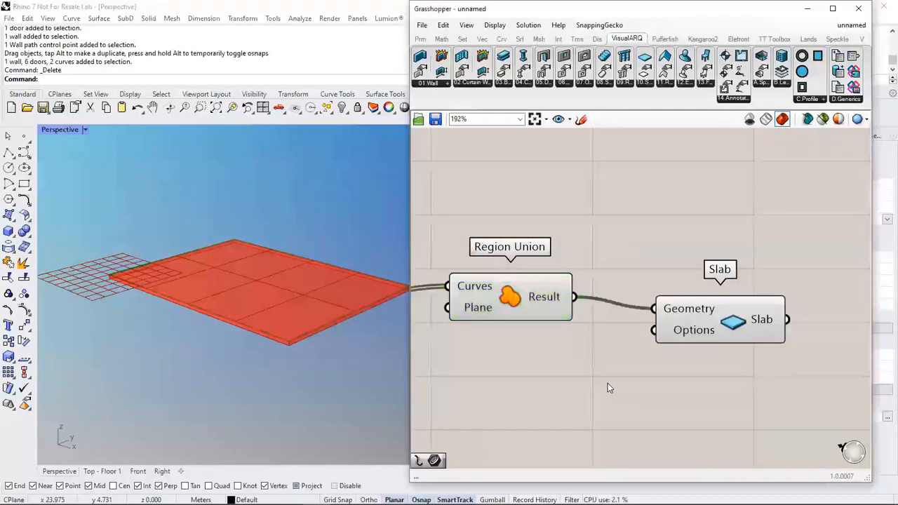
right_click_drag(307, 296, 296, 355)
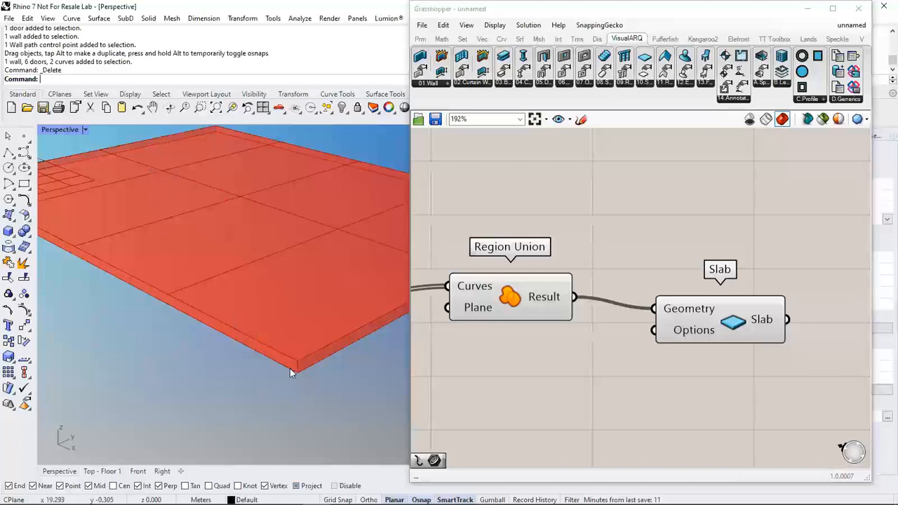
scroll(242, 331, "down", 5)
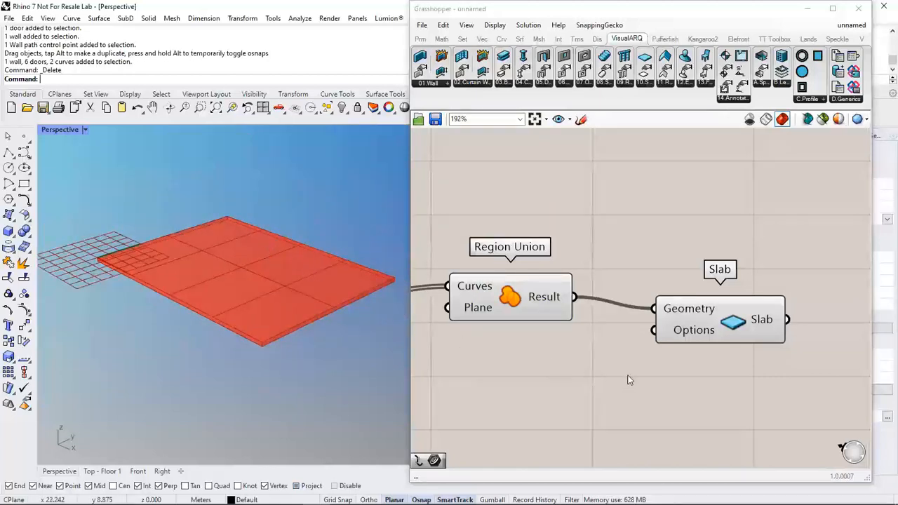
right_click_drag(627, 376, 609, 380)
left_click_drag(665, 332, 657, 320)
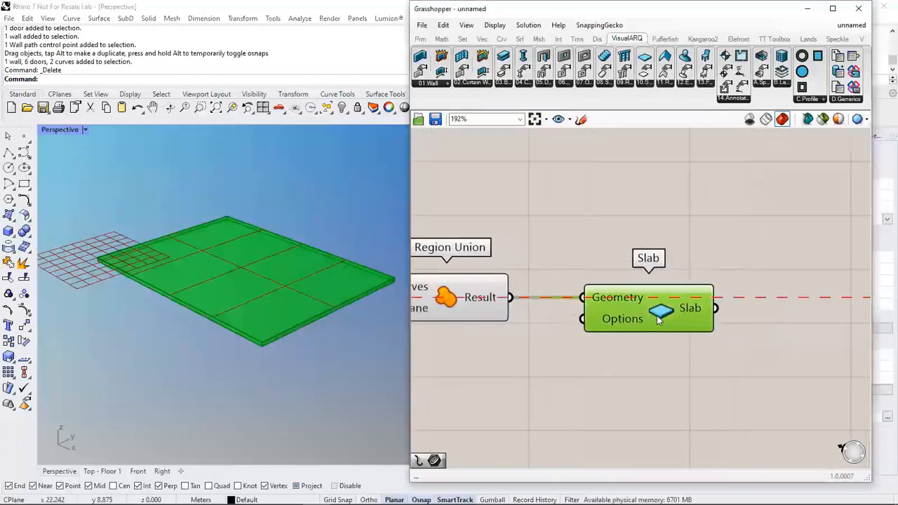
left_click(644, 372)
Add an Offset Curve component and connect the Region Union's Result to its Curve input
double_click(573, 201)
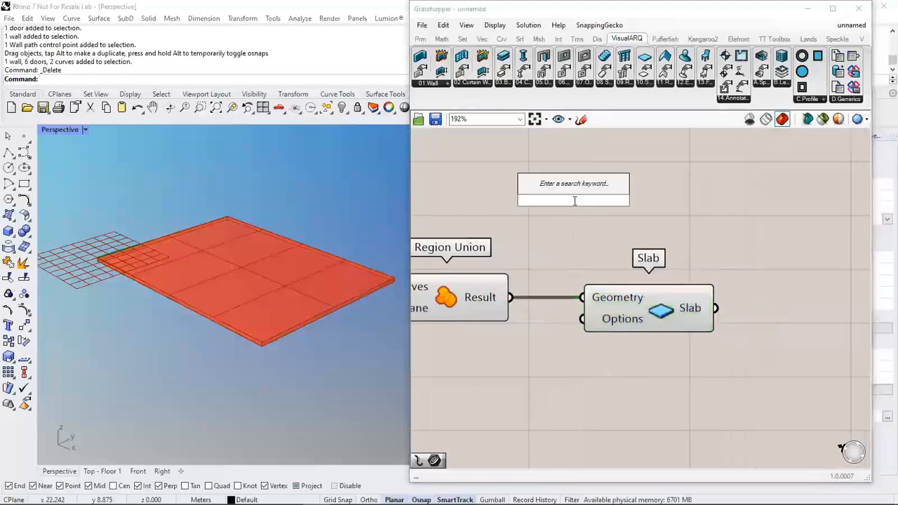
type("OF")
left_click(553, 176)
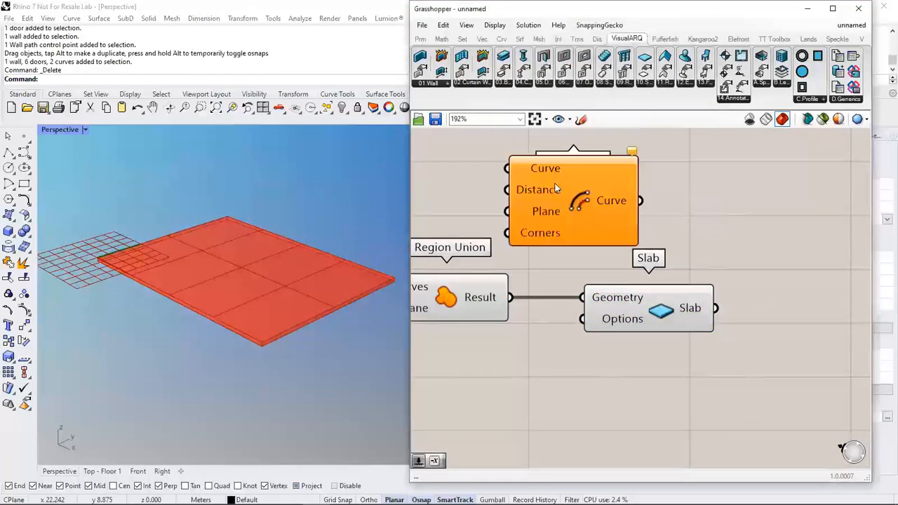
right_click_drag(545, 204, 572, 216)
left_click_drag(542, 311, 534, 183)
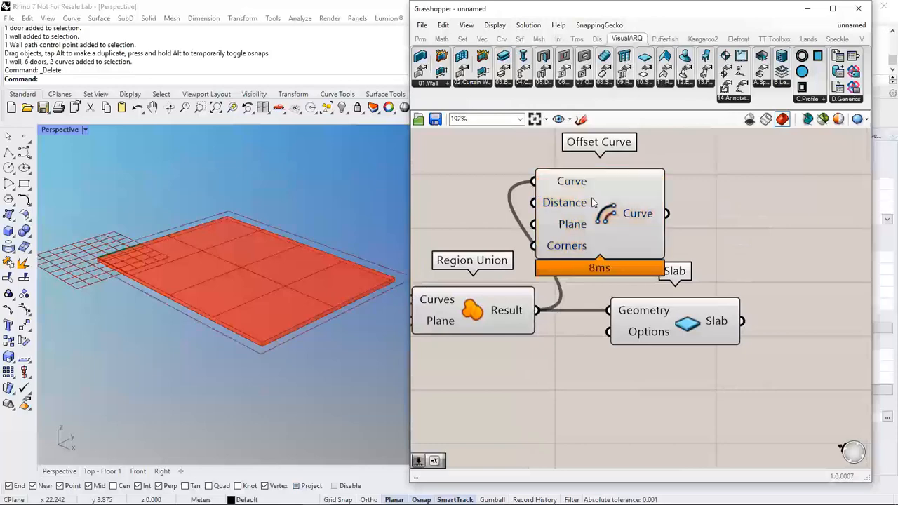
Arrange Offset Curve between Region Union and Slab, and feed its Curve output into the Slab's Geometry input
right_click_drag(660, 211, 587, 208)
left_click_drag(593, 209, 690, 249)
left_click_drag(557, 223, 591, 348)
left_click_drag(684, 240, 695, 339)
right_click_drag(483, 343, 520, 311)
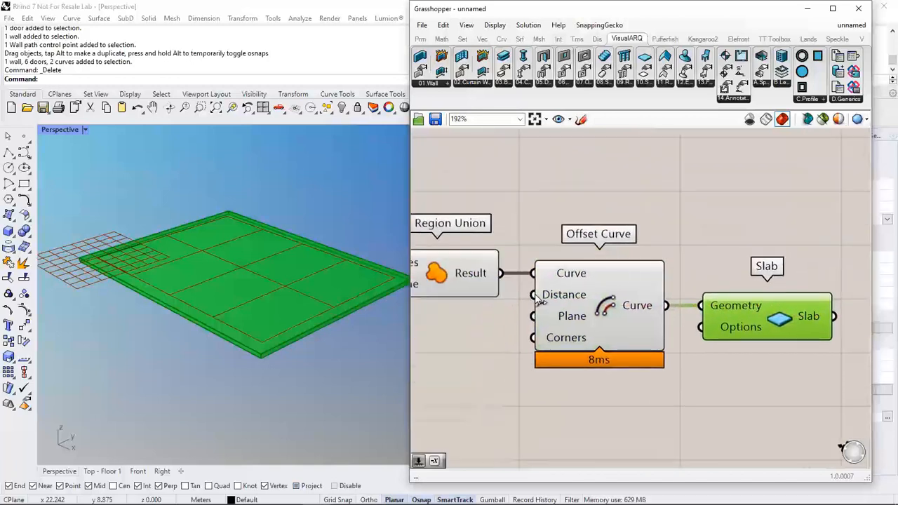
left_click(730, 423)
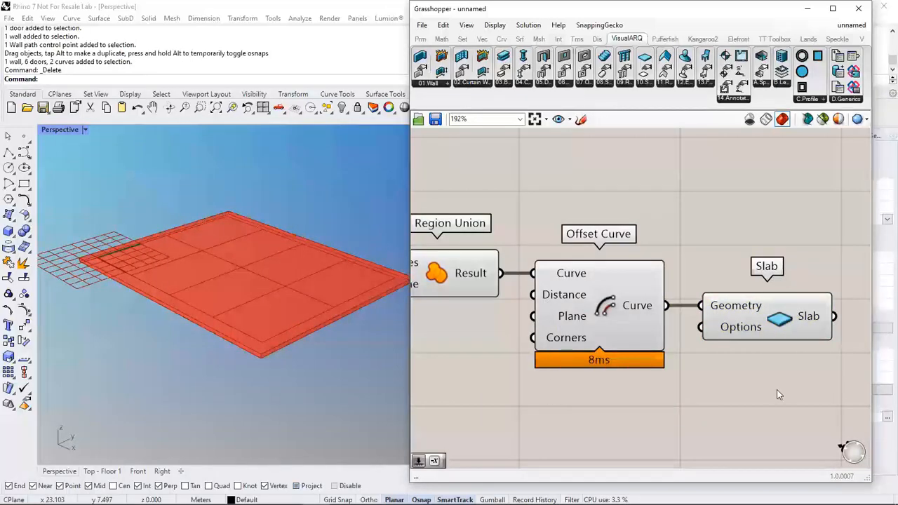
Add a VisualARQ Column component and connect the rectangular grid's Points output to its Position input
scroll(627, 323, "down", 2)
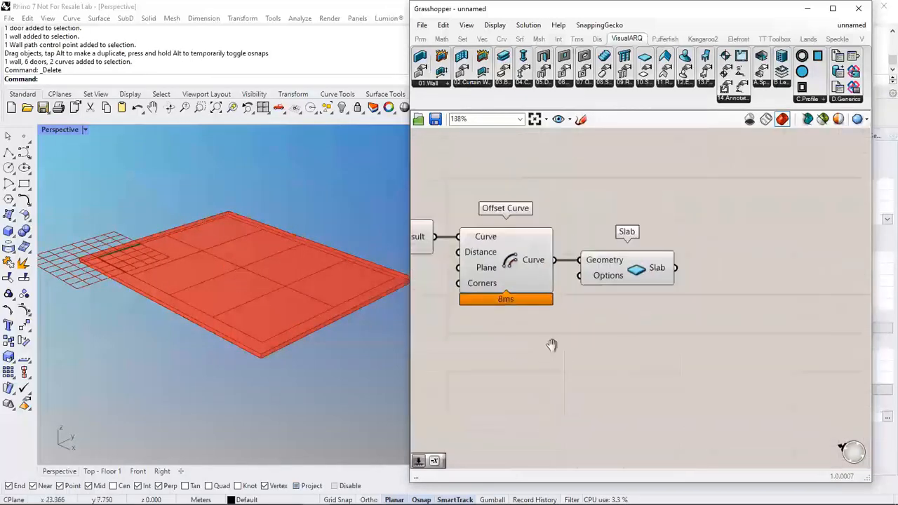
right_click_drag(552, 345, 631, 342)
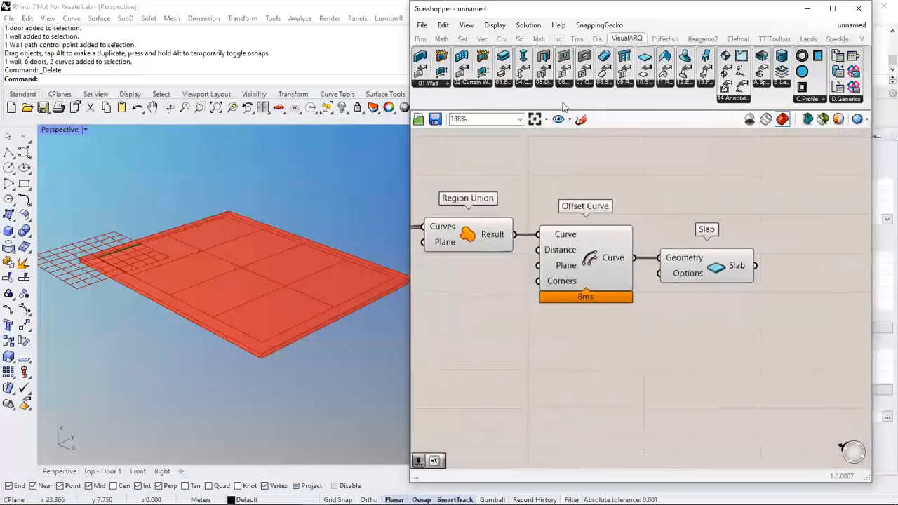
left_click(536, 391)
right_click_drag(540, 392, 642, 360)
right_click_drag(566, 296, 604, 292)
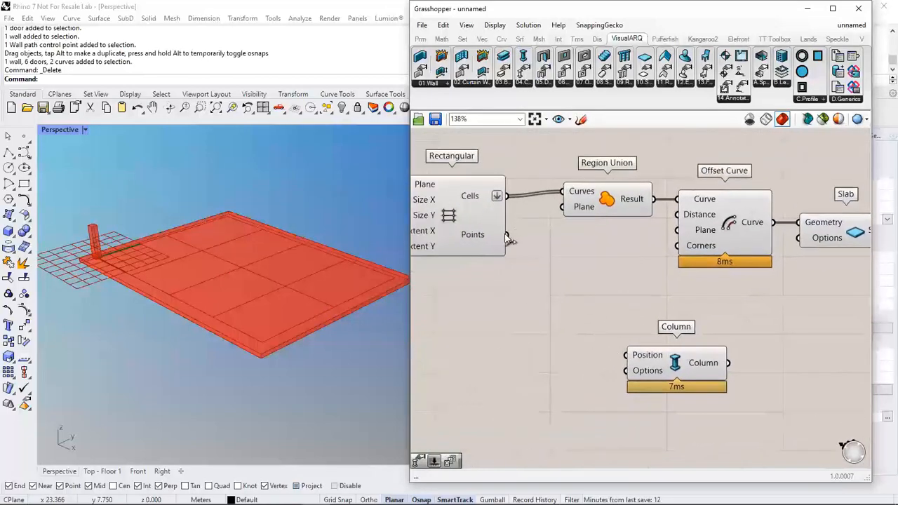
left_click_drag(510, 241, 626, 356)
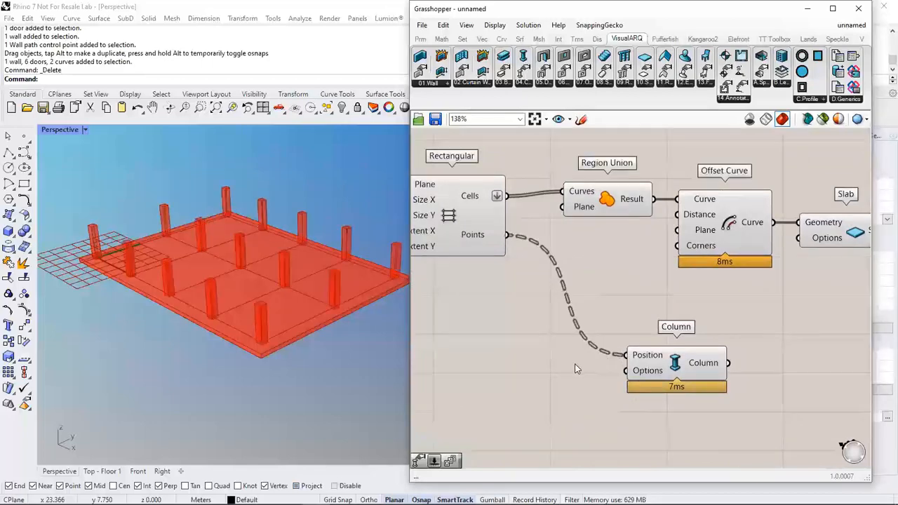
mouse_move(232, 269)
right_mouse_down()
mouse_move(189, 225)
mouse_move(237, 284)
right_mouse_up()
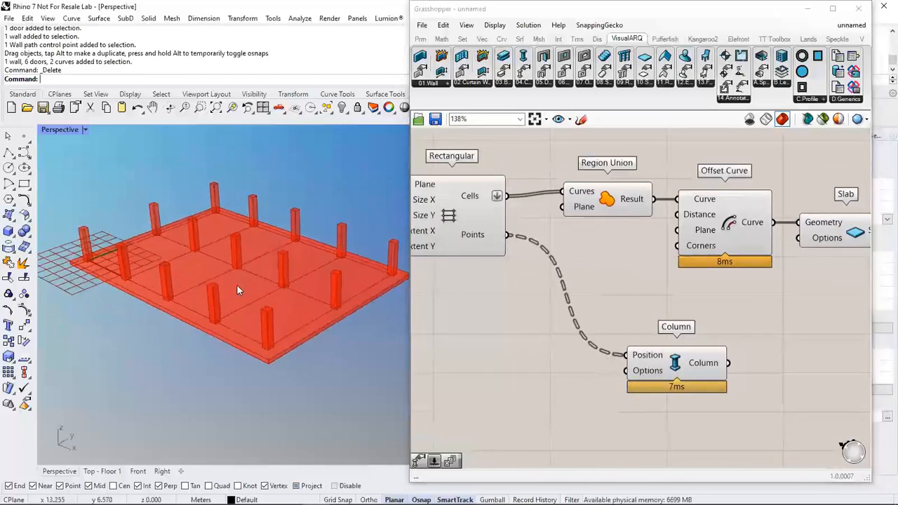
left_click(456, 300)
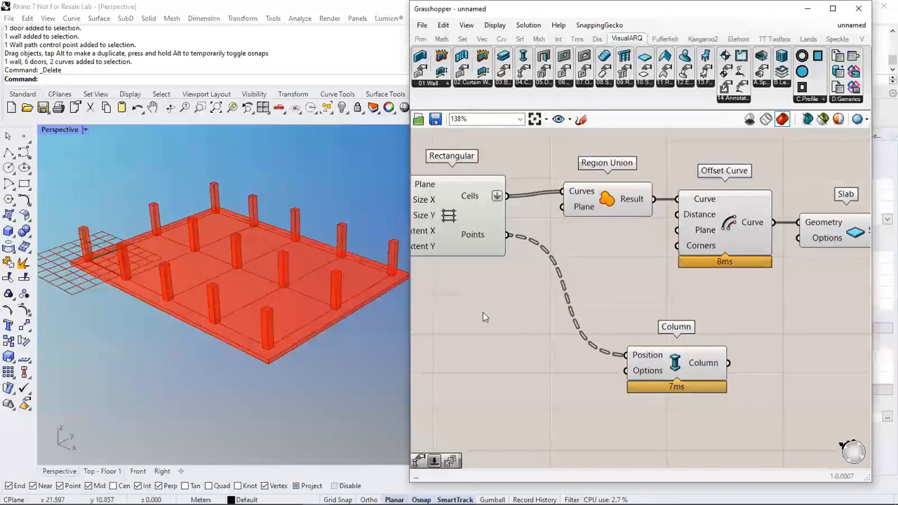
Add a Column Options component and connect its Options output to the Column's Options input
left_click(528, 84)
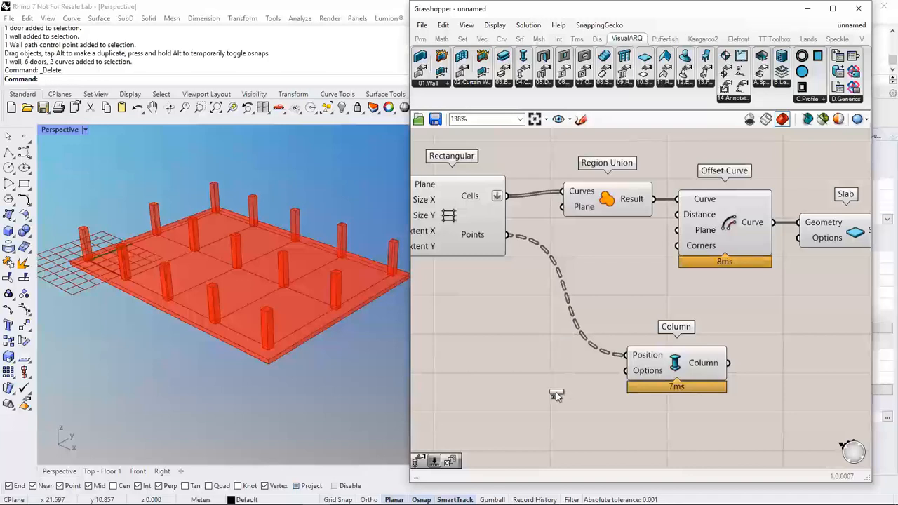
left_click_drag(556, 392, 556, 393)
right_click_drag(556, 393, 564, 329)
left_click_drag(610, 348, 634, 307)
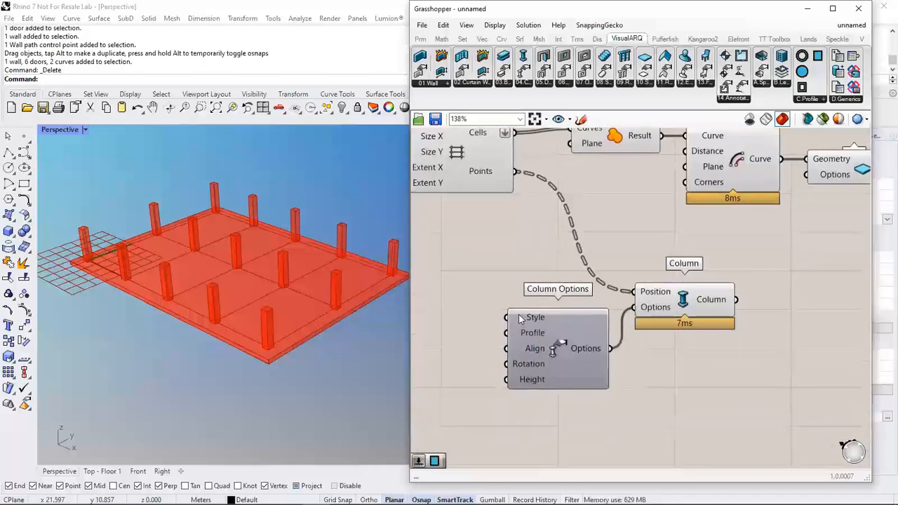
Add a Column Style parameter set to the Round style and connect it to the Style input of Column Options
left_click(420, 39)
left_click(796, 100)
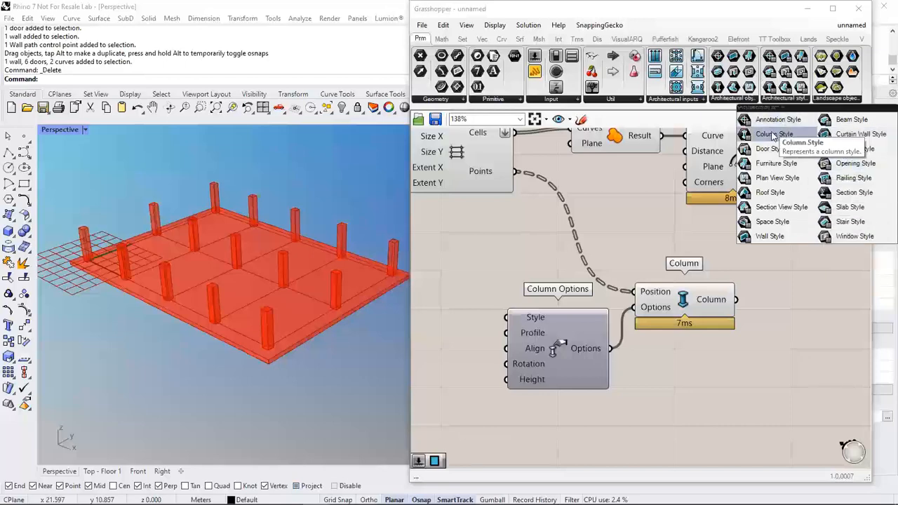
left_click_drag(772, 134, 456, 314)
right_click(456, 313)
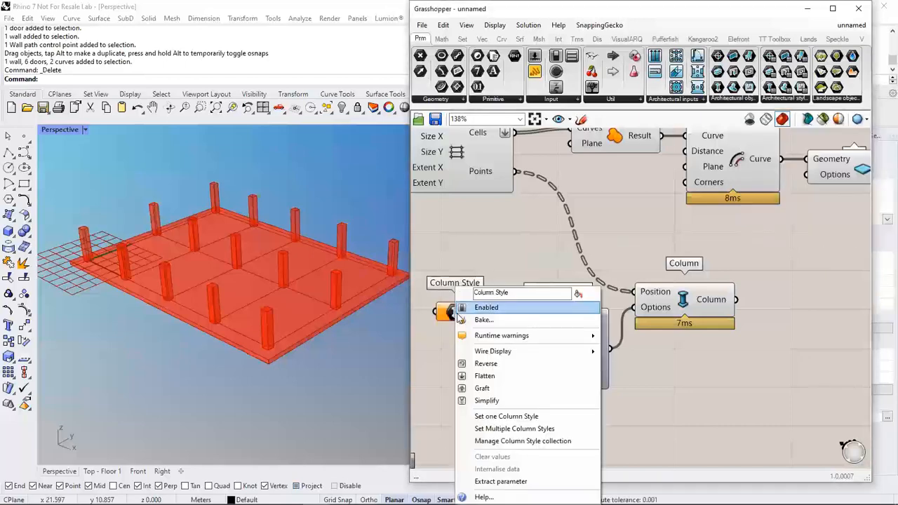
left_click(495, 419)
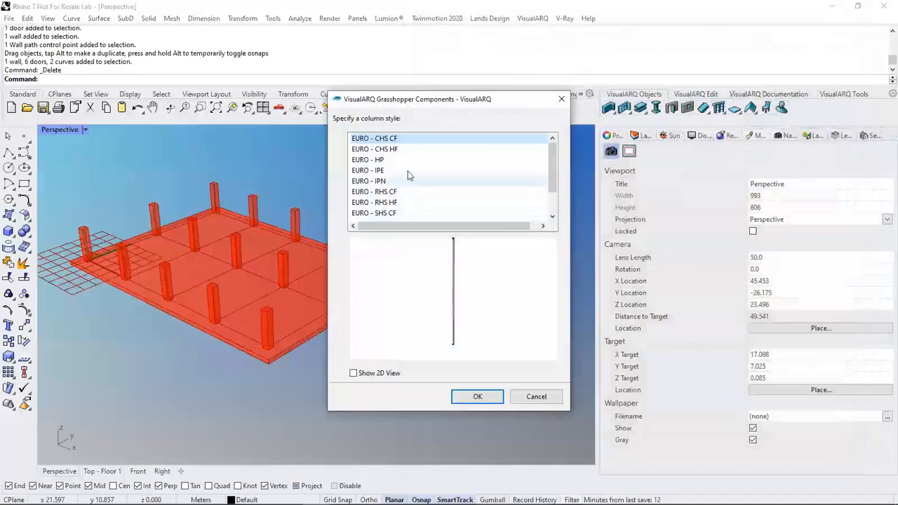
scroll(408, 170, "down", 3)
left_click(370, 204)
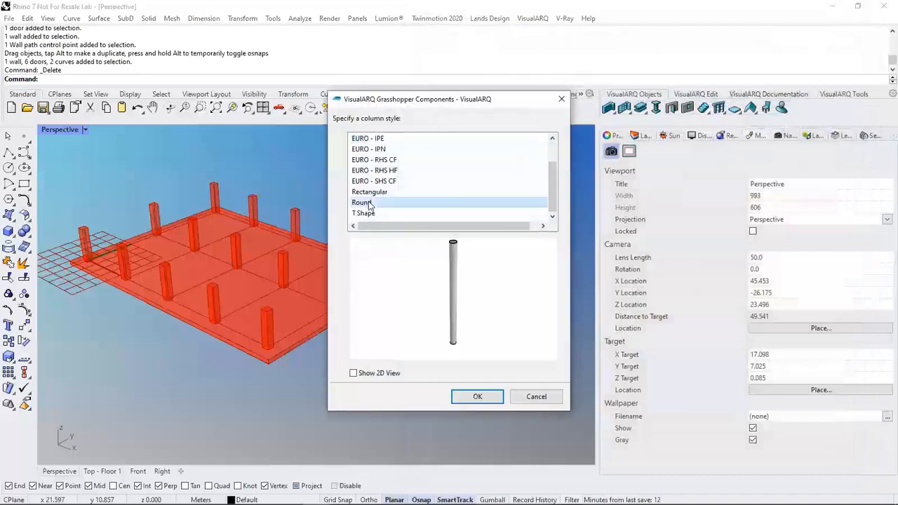
left_click(477, 398)
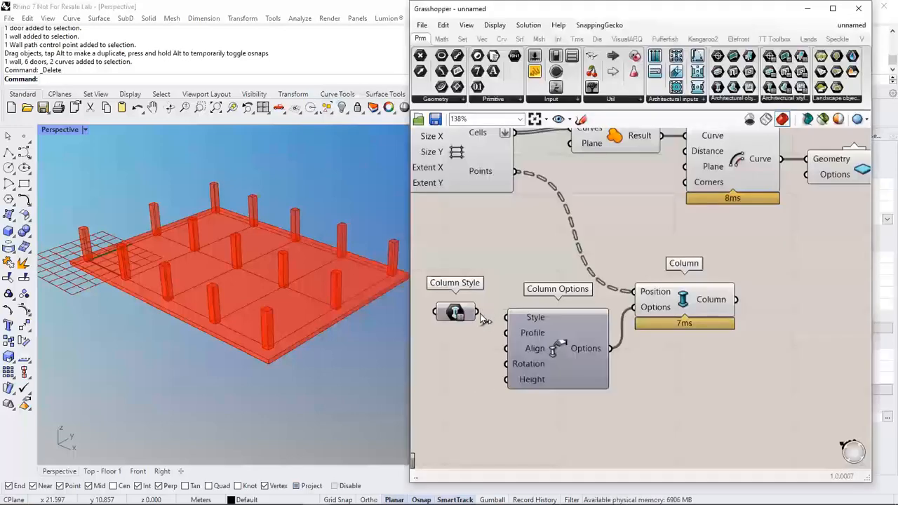
left_click_drag(477, 311, 506, 317)
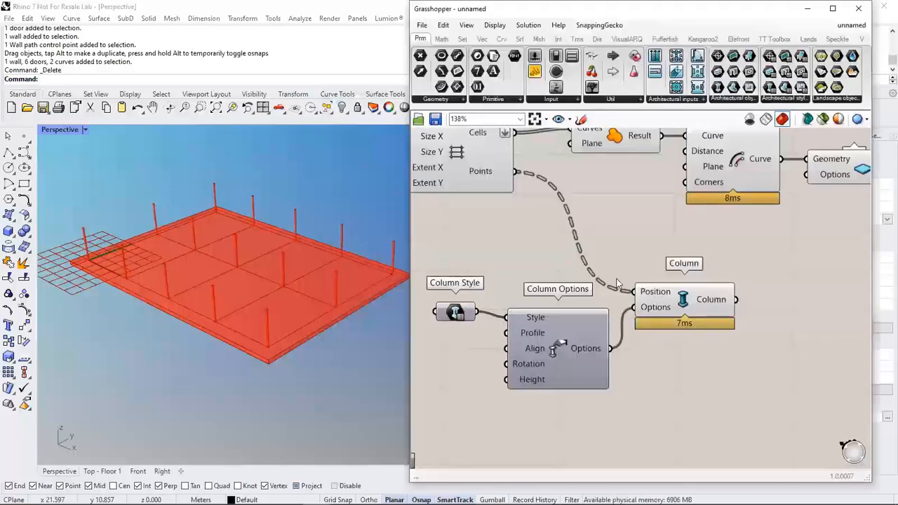
Add a Circular Profile component and connect its Profile output to the Profile input of Column Options
left_click(637, 40)
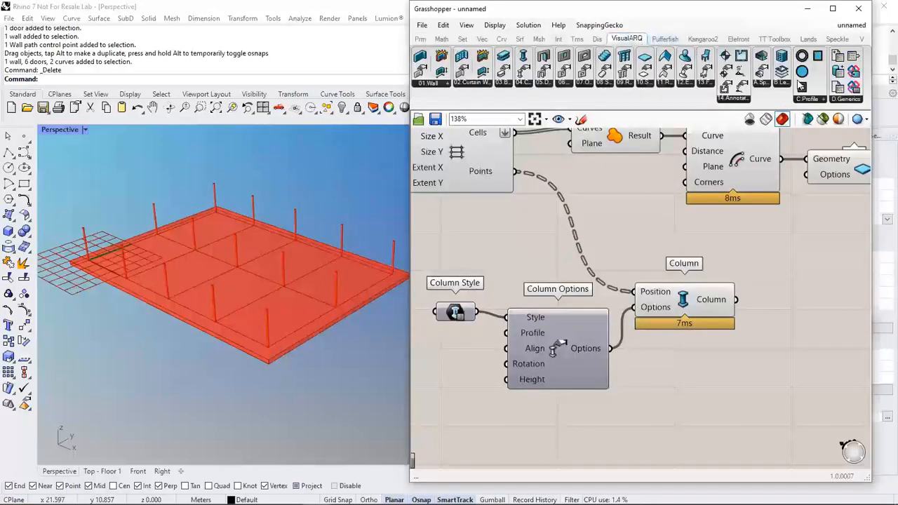
left_click_drag(802, 73, 468, 351)
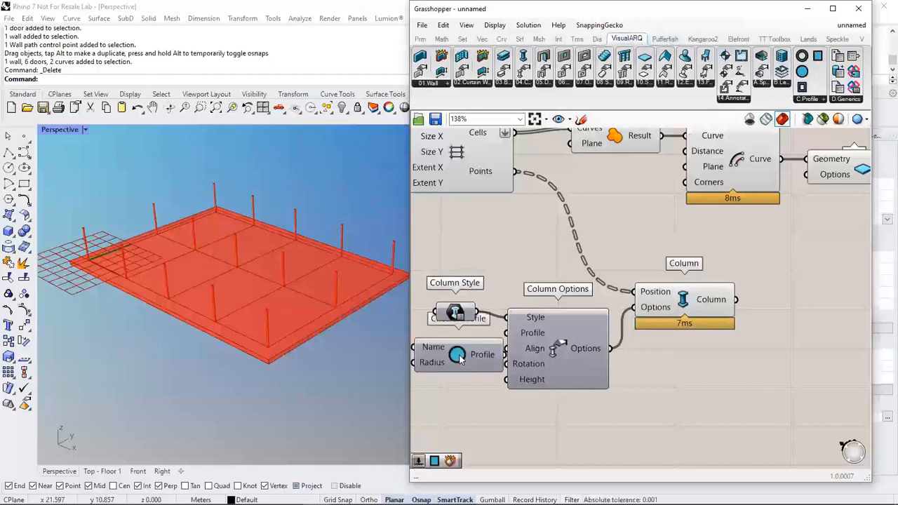
right_click_drag(443, 365, 558, 350)
left_click_drag(558, 350, 517, 342)
left_click_drag(572, 334, 621, 318)
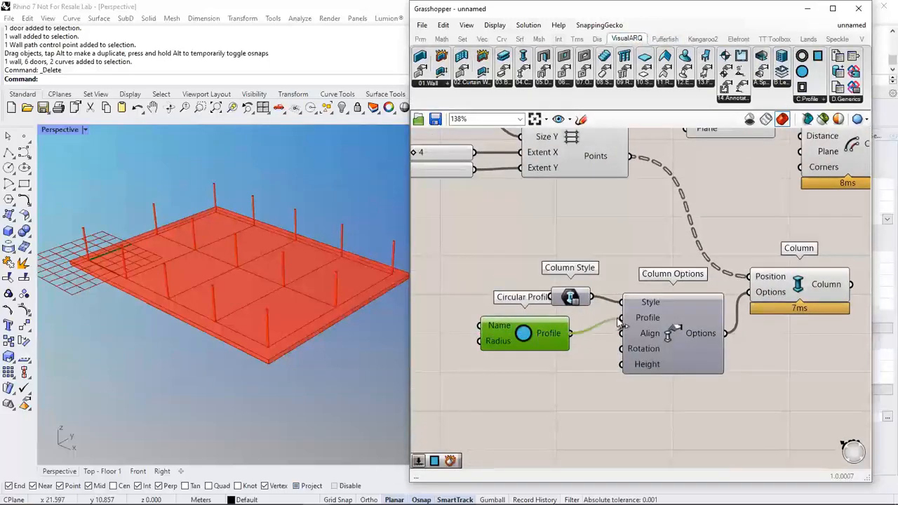
Add a Number Slider for the Circular Profile's Radius input and set it to 0.238
scroll(475, 327, "up", 2)
double_click(475, 327)
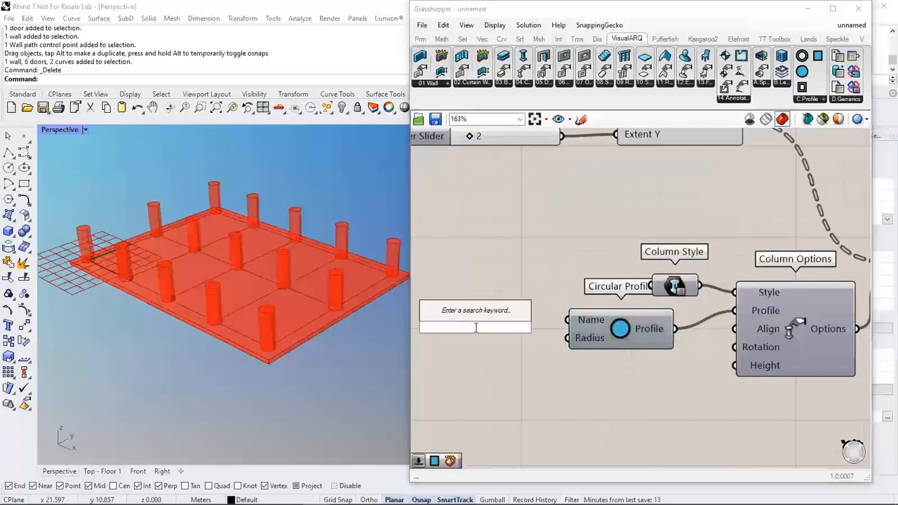
type("SLIDER")
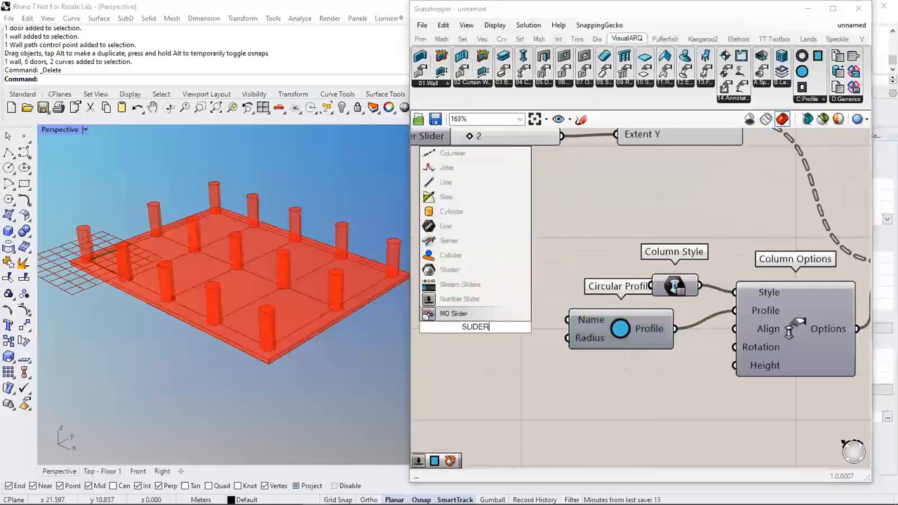
left_click(475, 298)
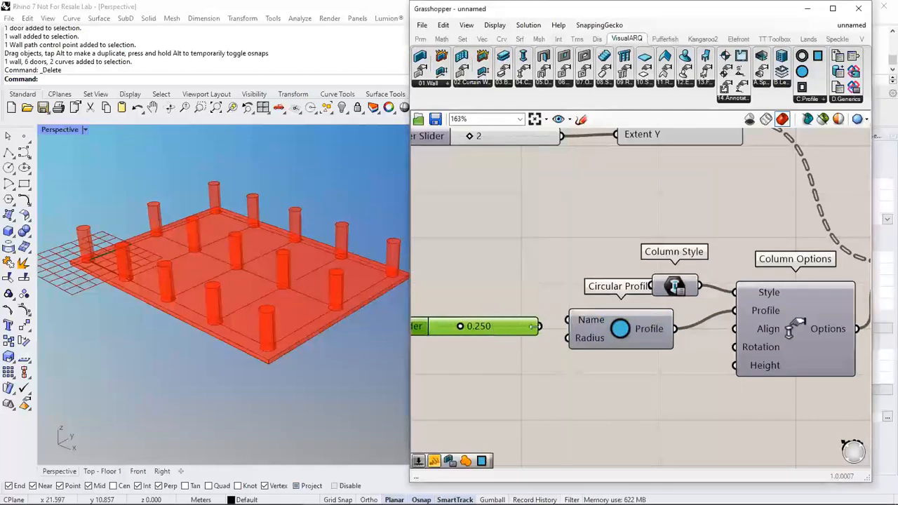
left_click_drag(539, 327, 567, 338)
left_click_drag(491, 327, 509, 346)
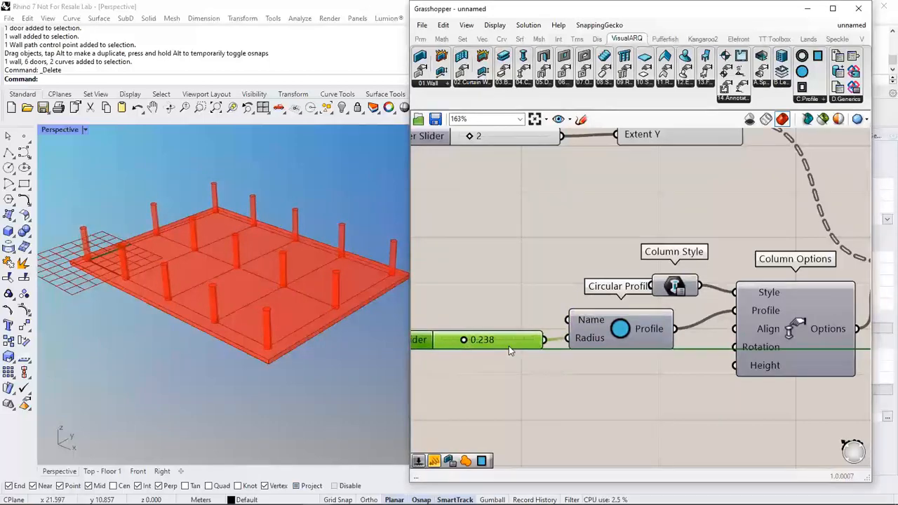
scroll(519, 351, "down", 3)
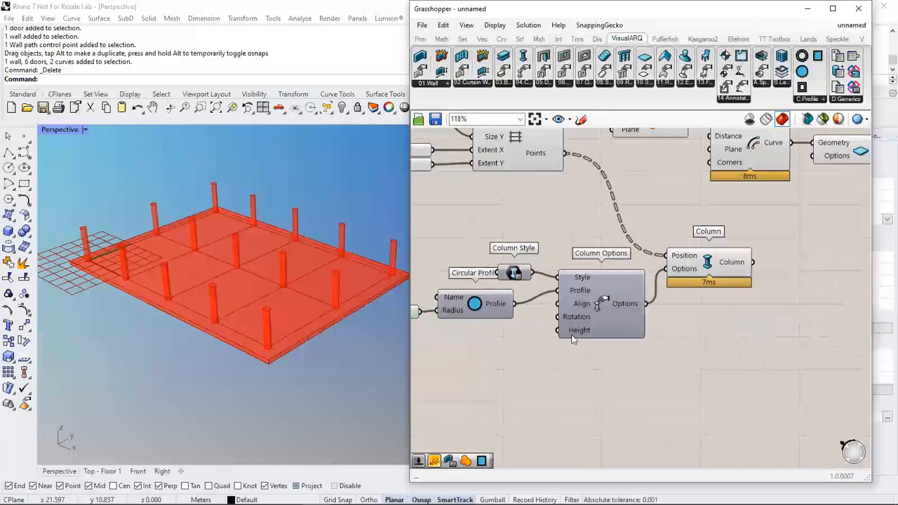
right_click_drag(713, 314, 630, 311)
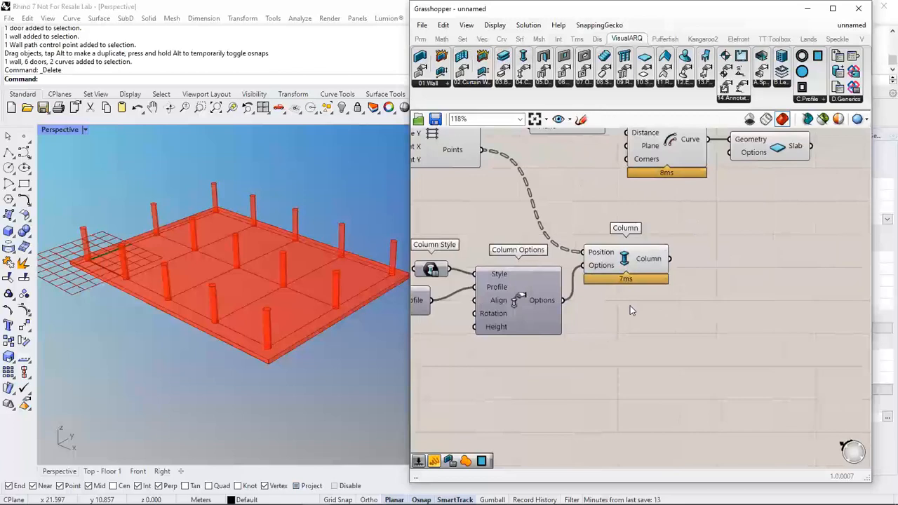
right_click_drag(379, 327, 356, 304)
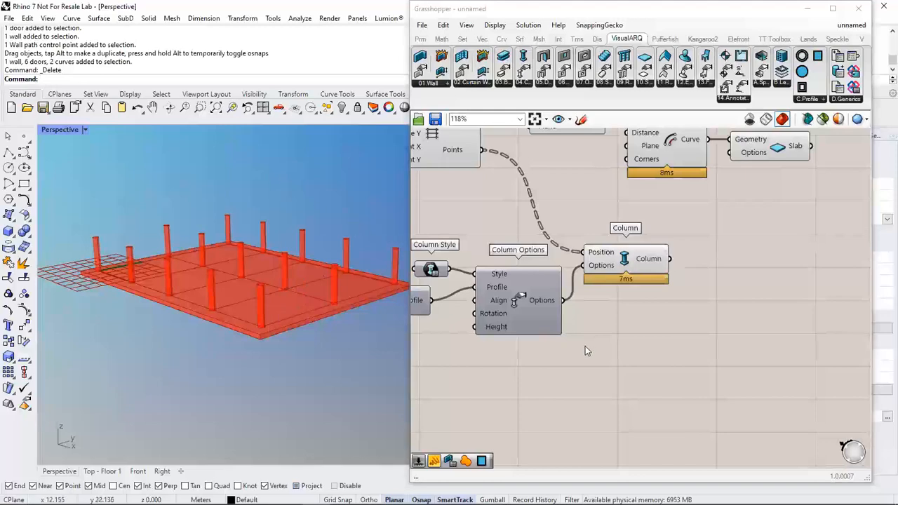
right_click_drag(585, 346, 700, 336)
scroll(699, 336, "down", 3)
scroll(590, 331, "up", 2)
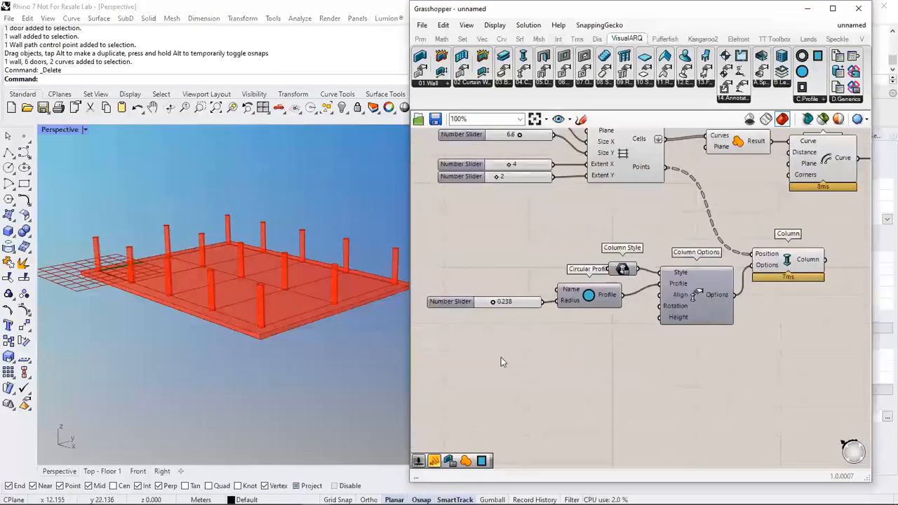
Add a number slider with a starting value of 2.0 and name it Level Height
double_click(501, 359)
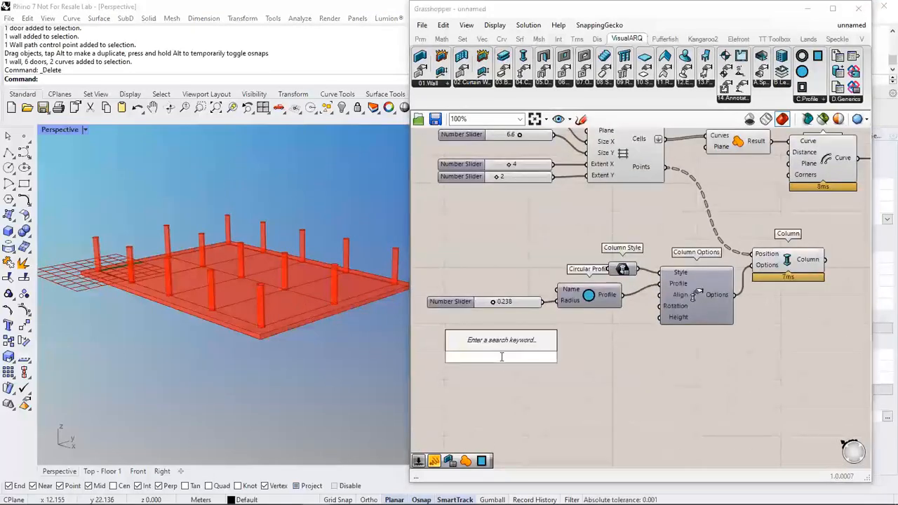
type("2.0.5")
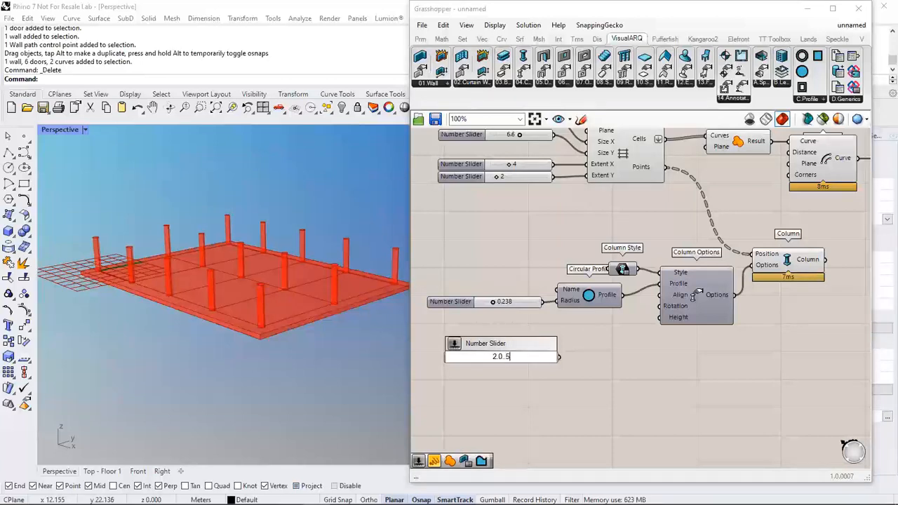
key("Return")
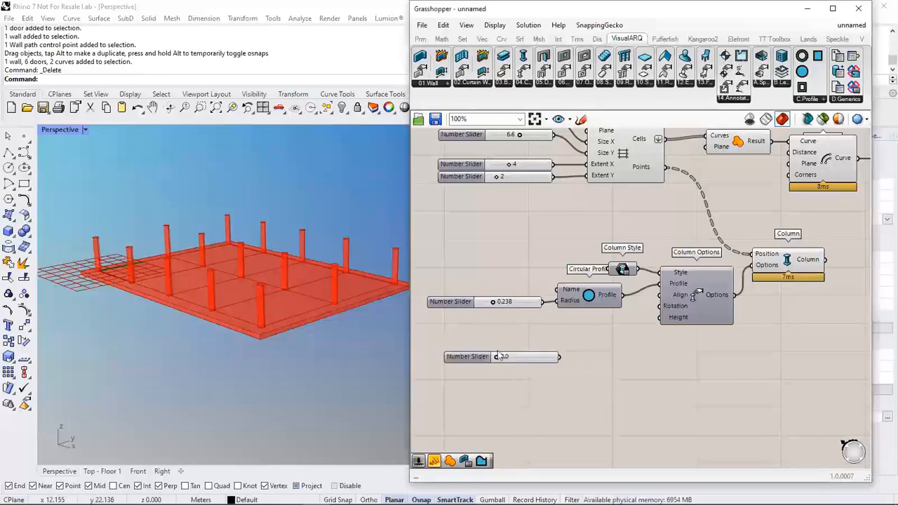
right_click(483, 359)
left_click_drag(525, 366, 470, 369)
type("jeh")
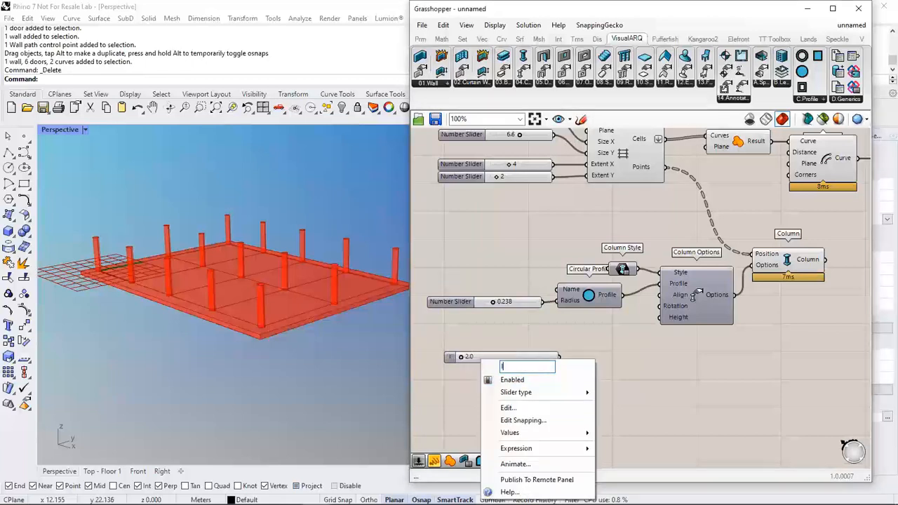
key("BackSpace")
key("BackSpace")
key("BackSpace")
type("Level Height")
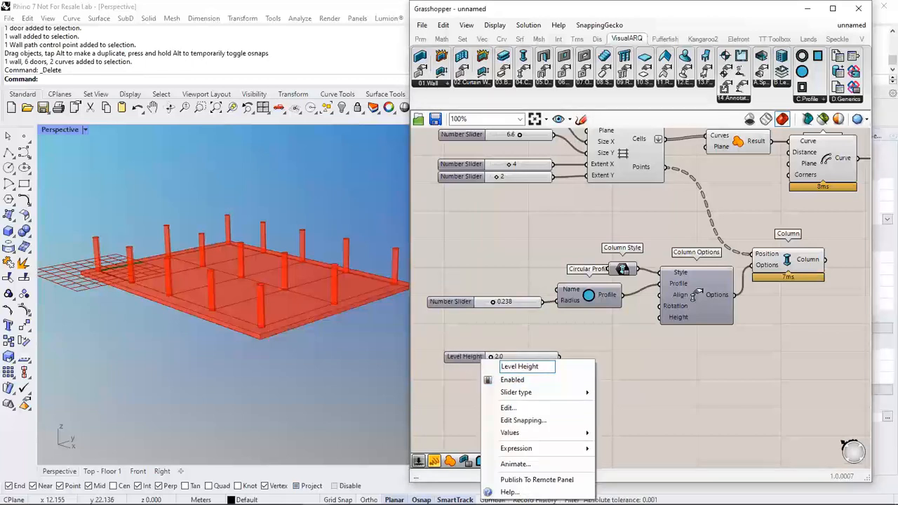
left_click(634, 355)
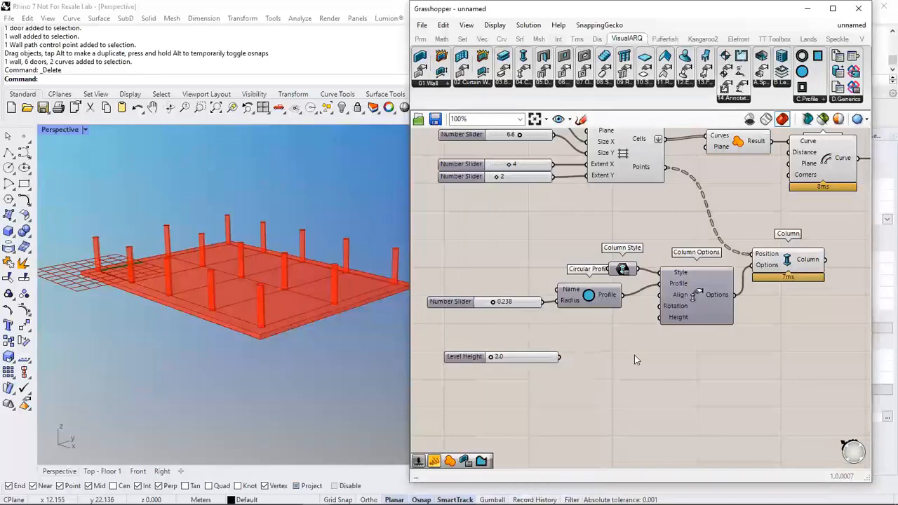
Add an integer number slider with value 1, name it Nº Levels, and place it below Level Height
double_click(493, 401)
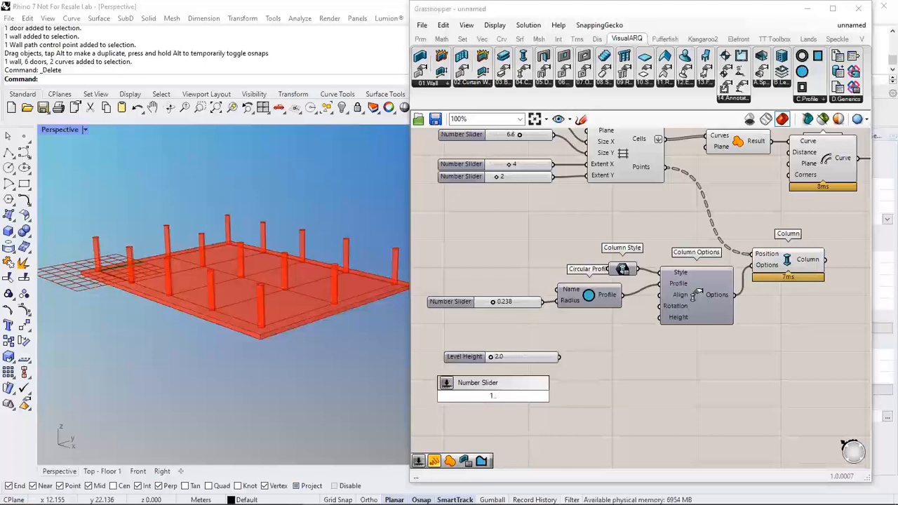
key("Return")
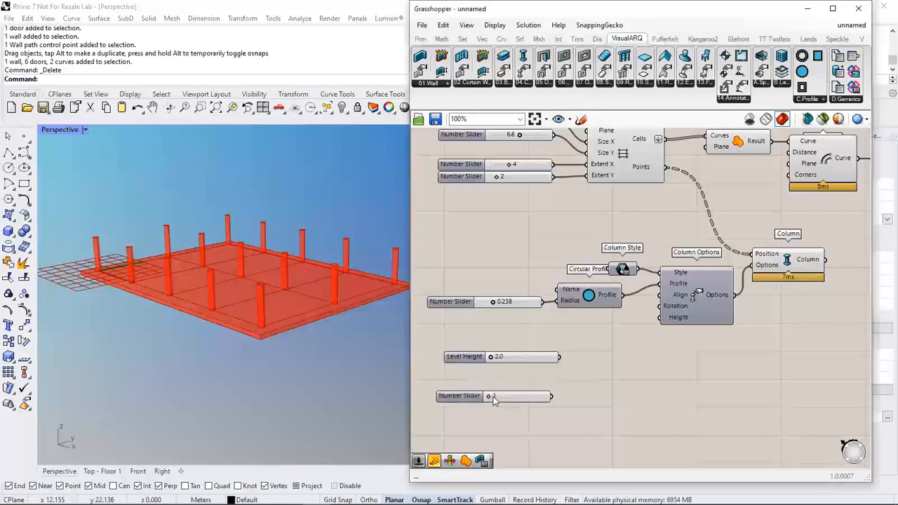
right_click(501, 361)
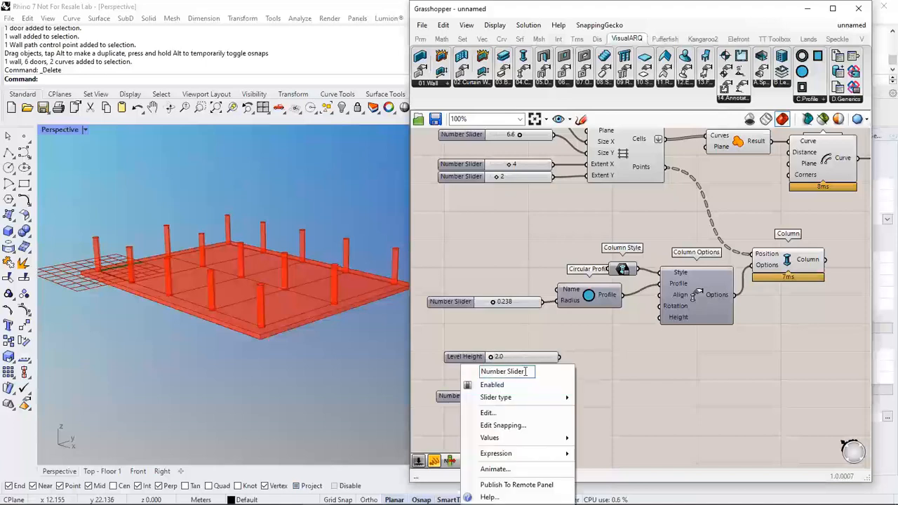
left_click(487, 372)
type("Nº")
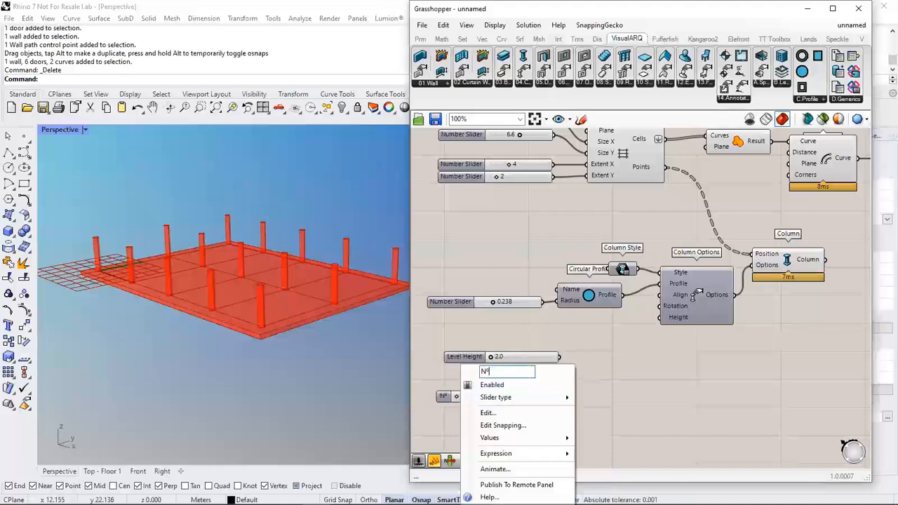
type(" Le")
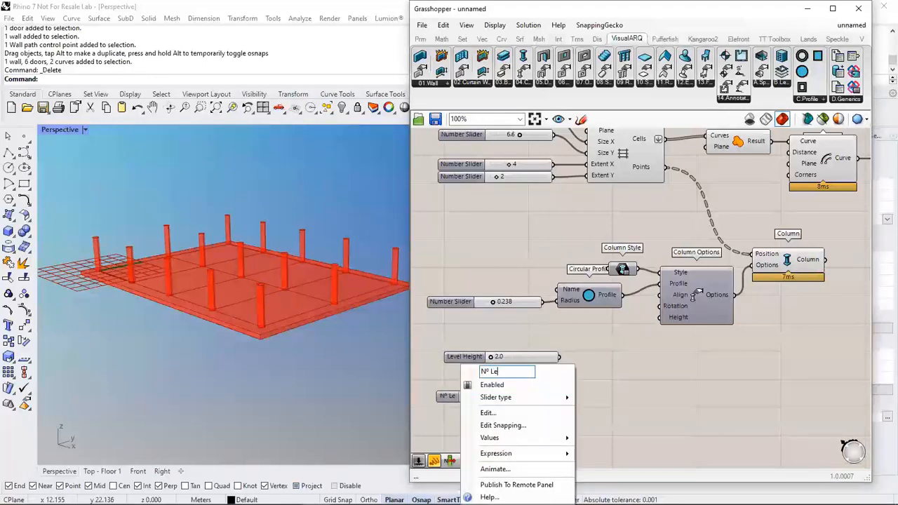
type("vels")
left_click(612, 380)
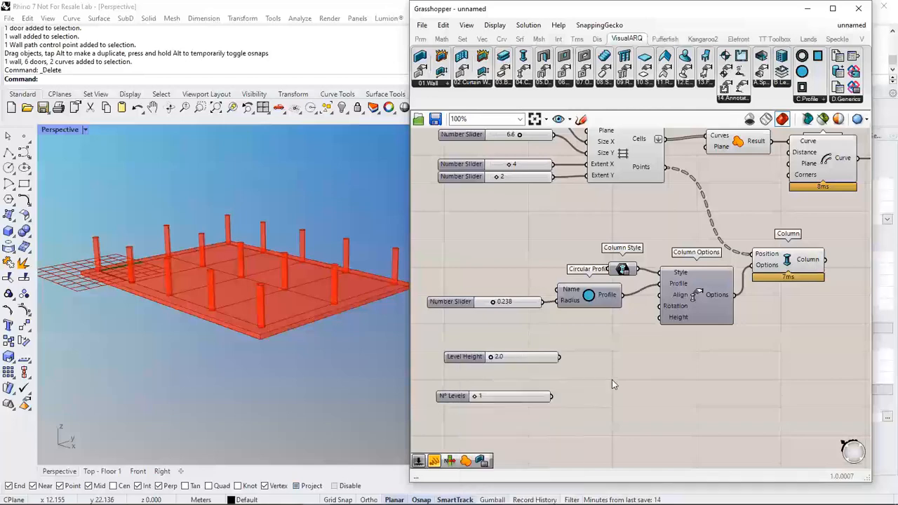
right_click_drag(612, 380, 575, 368)
left_click_drag(498, 385, 502, 375)
Add a Move component, connect the Slab output to its Geometry input, and reposition it
right_click_drag(657, 342, 591, 334)
scroll(666, 330, "down", 2)
left_click(737, 218)
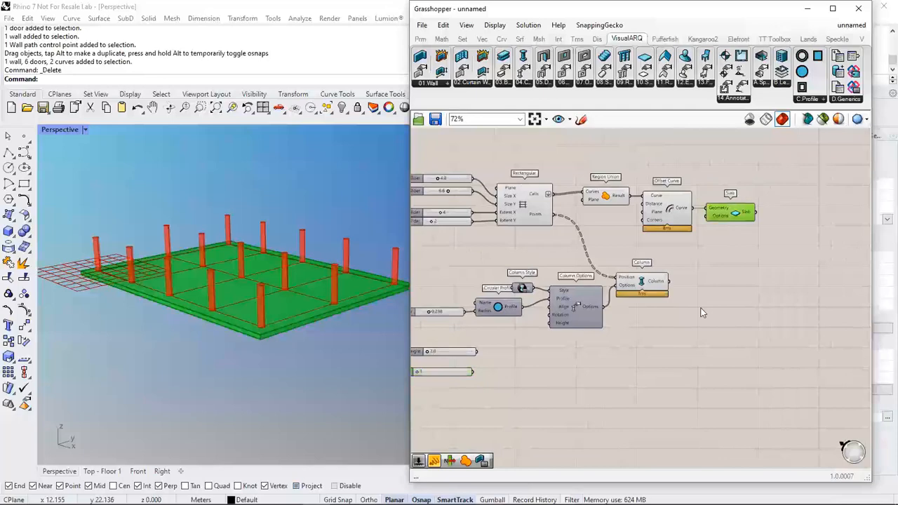
left_click(699, 381)
double_click(748, 303)
type("move")
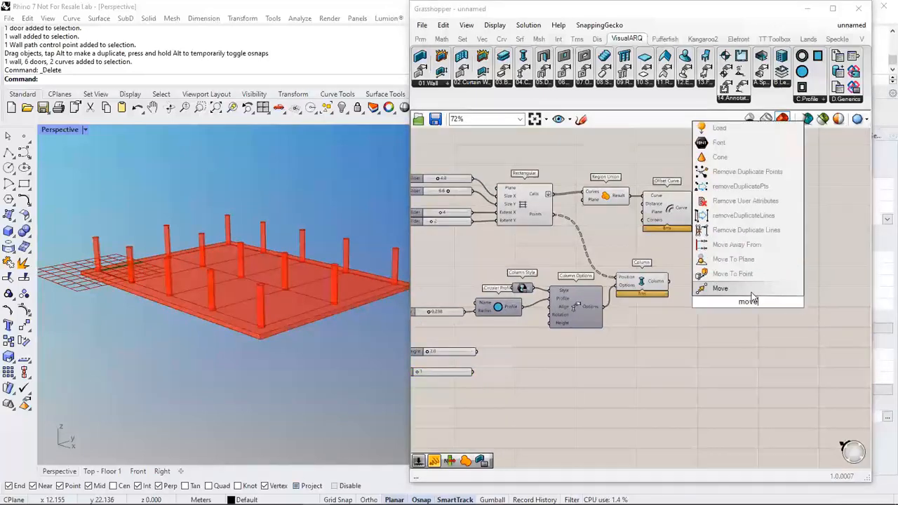
key("Return")
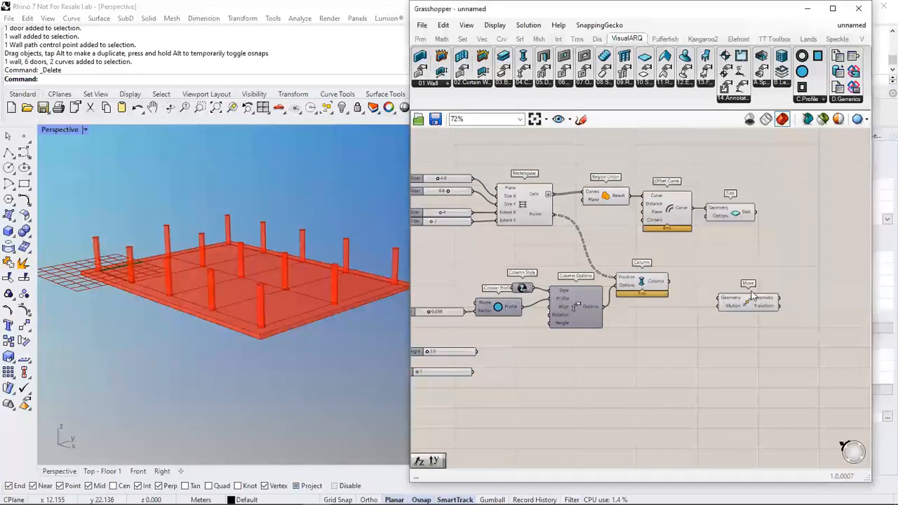
left_click_drag(756, 213, 718, 298)
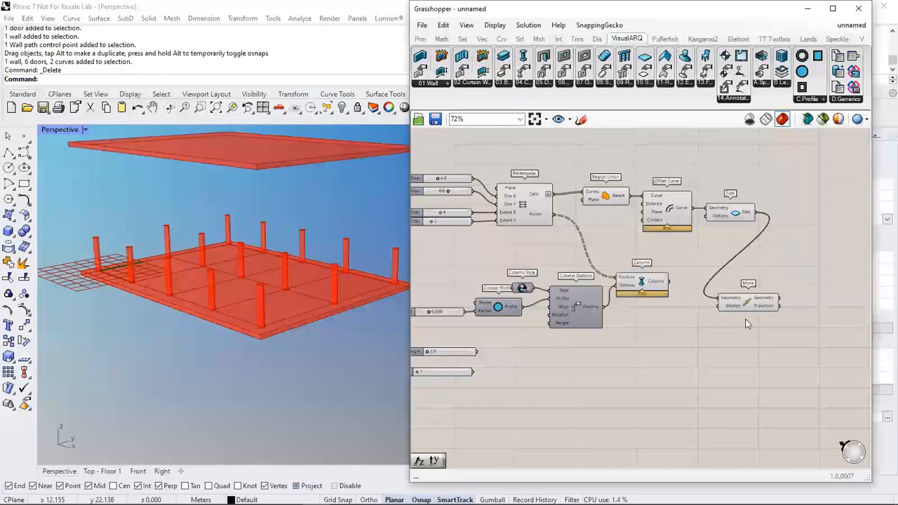
right_click_drag(747, 305, 663, 272)
left_click_drag(663, 272, 741, 291)
Add a Unit Z vector component, with Level Height feeding its Factor and its vector driving the Move component's Motion
scroll(735, 293, "down", 3)
right_click_drag(694, 297, 700, 322)
scroll(713, 312, "up", 1)
scroll(700, 322, "up", 1)
right_click_drag(469, 339, 494, 337)
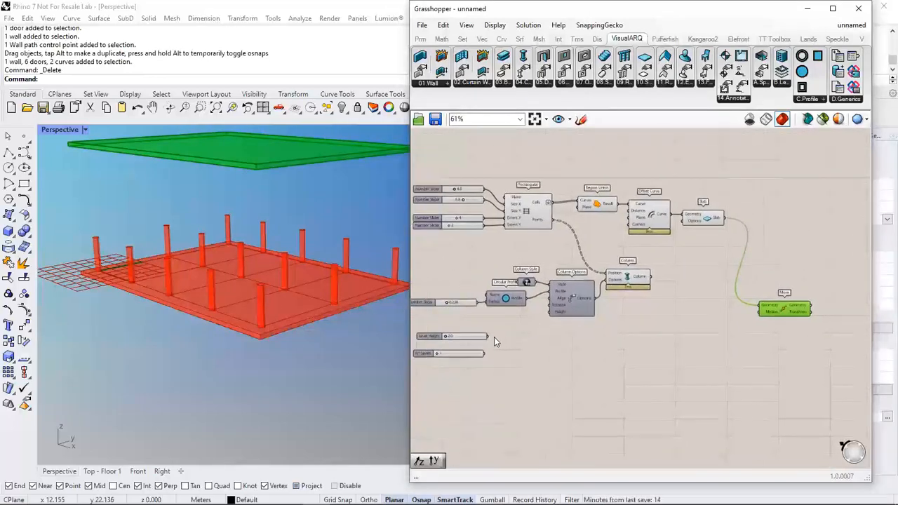
double_click(679, 345)
type("z")
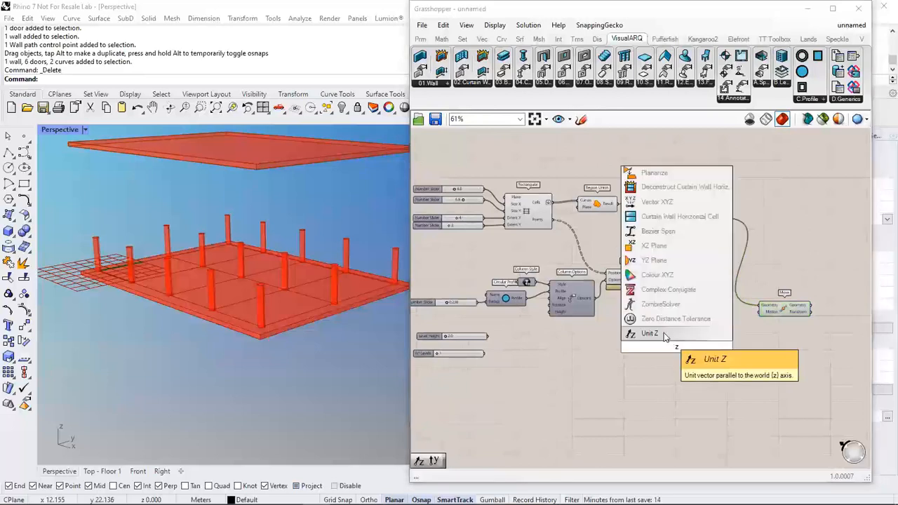
left_click(664, 332)
left_click_drag(491, 337, 760, 311)
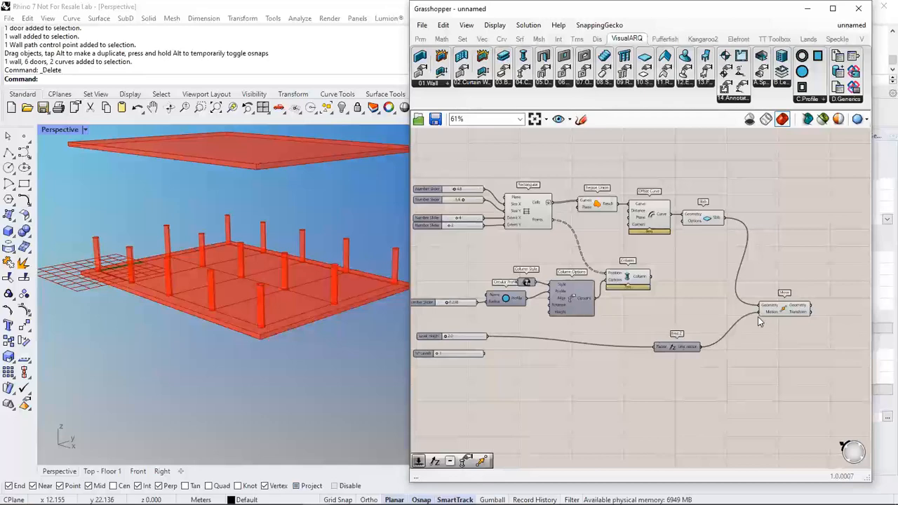
Set the Level Height slider to 3.6
scroll(448, 355, "up", 2)
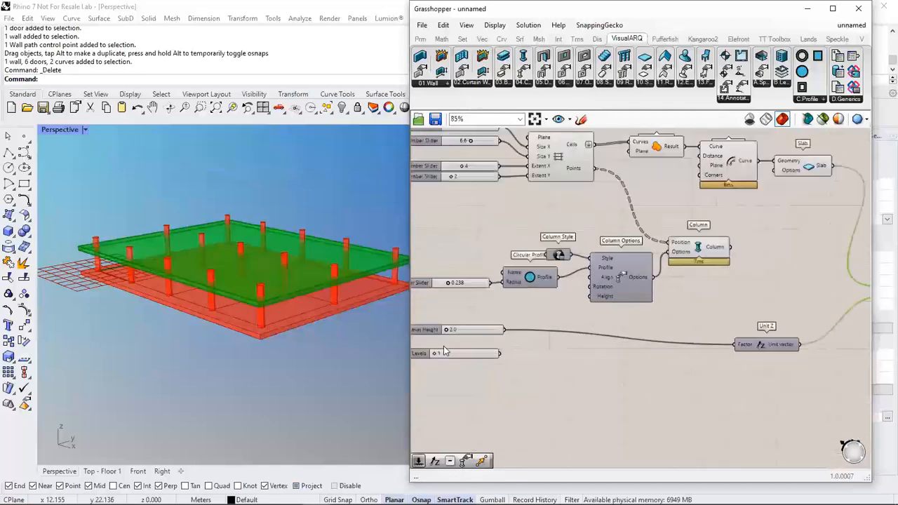
left_click_drag(458, 333, 481, 334)
right_click_drag(306, 321, 309, 255)
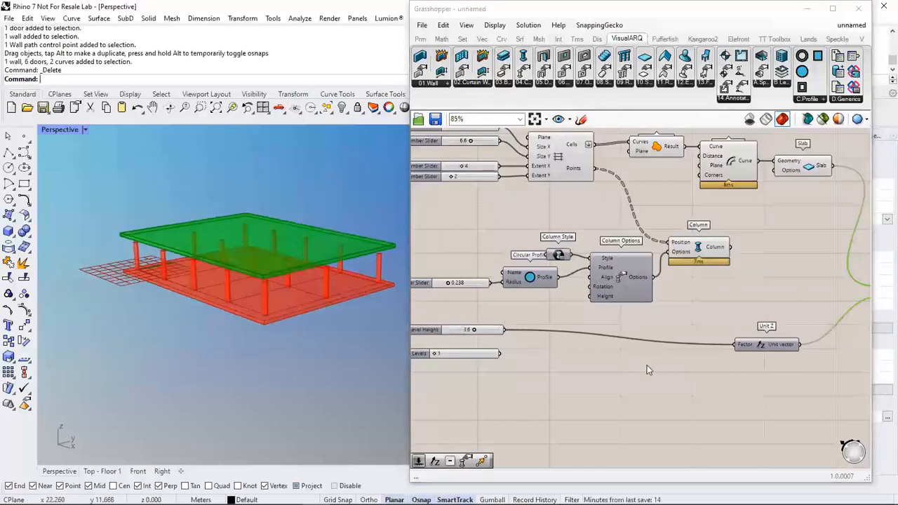
Add a Series component below Unit Z, feeding Level Height into Step and Nº Levels into Count, and raise Nº Levels
right_click_drag(647, 371, 623, 374)
left_click_drag(756, 350, 742, 333)
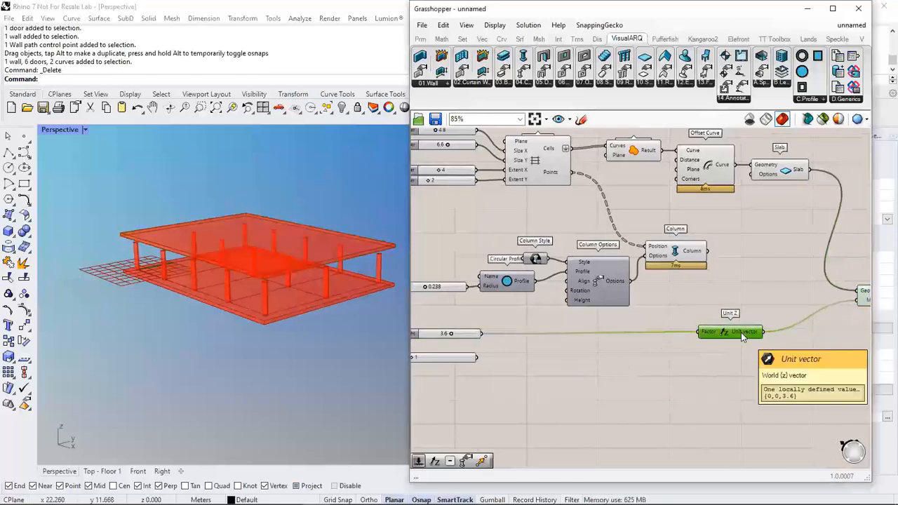
double_click(626, 367)
type("seri")
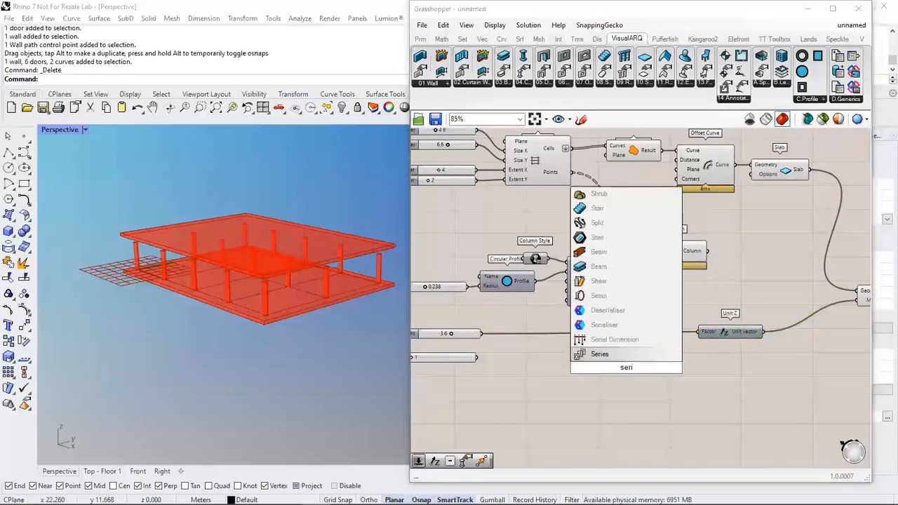
left_click(615, 355)
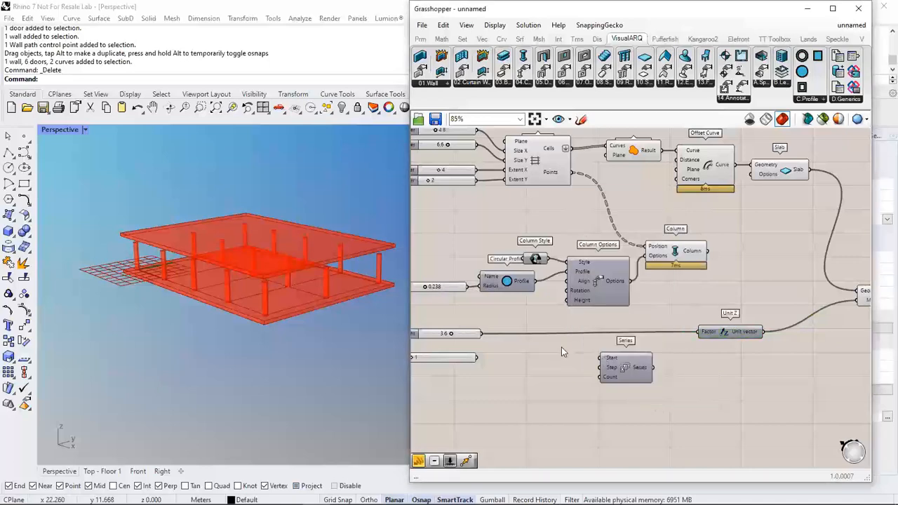
right_click_drag(548, 347, 576, 346)
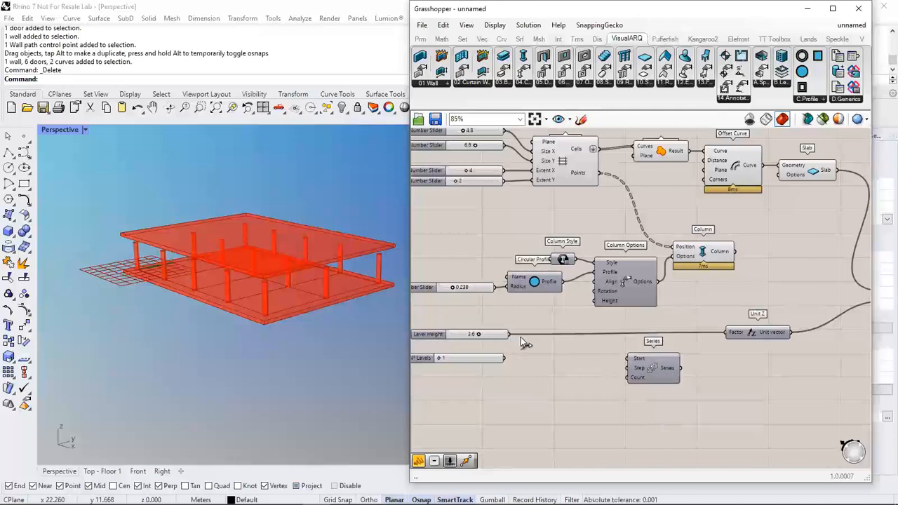
left_click_drag(509, 334, 635, 373)
right_click_drag(554, 363, 570, 359)
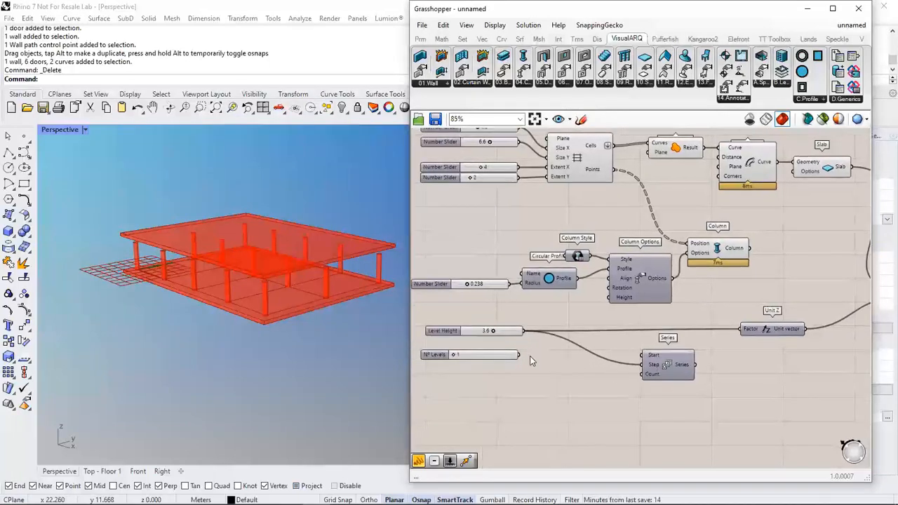
left_click_drag(519, 355, 642, 374)
left_click_drag(455, 354, 460, 355)
Connect the Series output to Unit Z's Factor in place of Level Height, and tidy the Series component's position
right_click_drag(640, 365, 594, 365)
left_click_drag(650, 365, 694, 330)
left_click(638, 365)
left_click_drag(638, 361, 643, 347)
right_click_drag(804, 309, 750, 310)
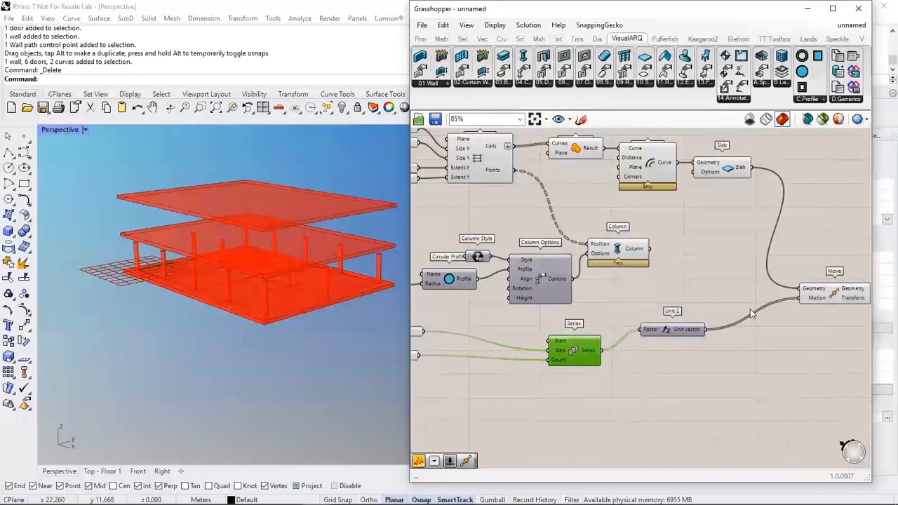
left_click(824, 303)
right_click_drag(320, 319, 322, 304)
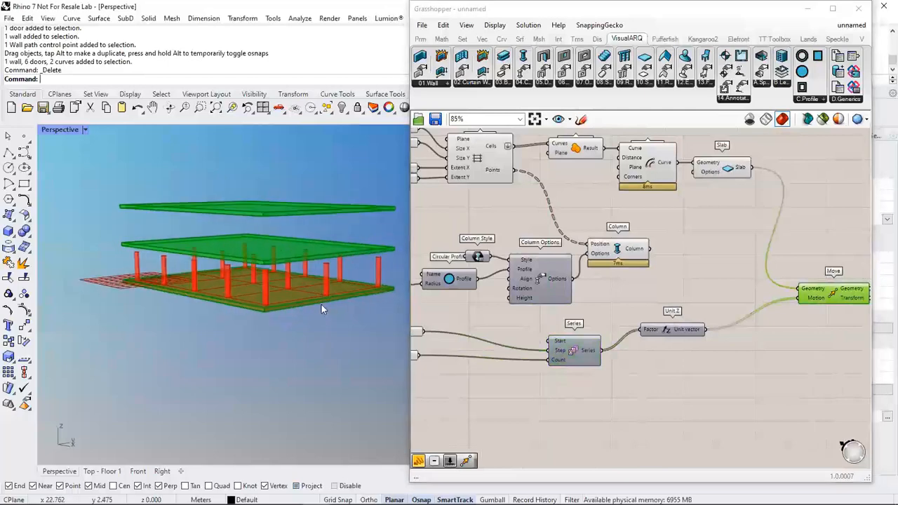
Set the Nº Levels slider to 6
right_click_drag(480, 323, 558, 333)
scroll(431, 350, "up", 2)
left_click_drag(440, 368, 457, 371)
scroll(286, 368, "down", 5)
mouse_move(286, 357)
right_mouse_down()
mouse_move(286, 368)
mouse_move(293, 341)
right_mouse_up()
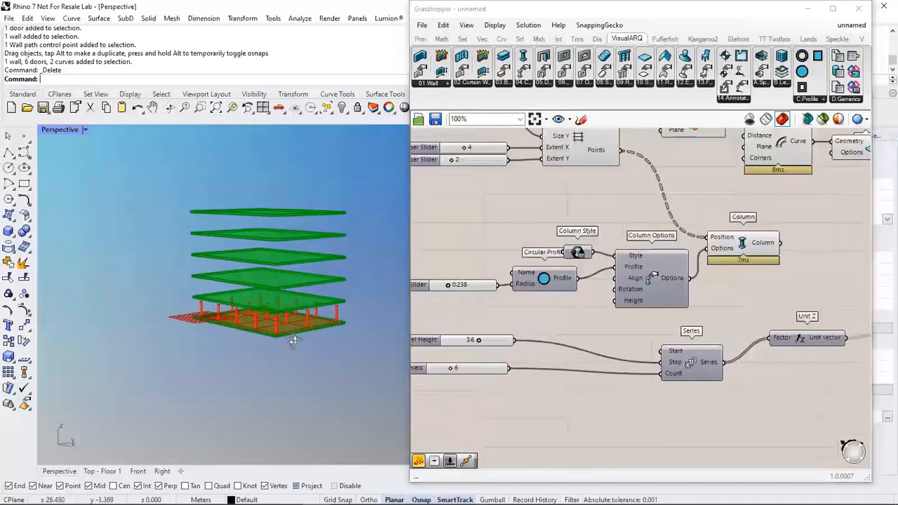
left_click(460, 394)
Connect the Level Height slider to the Height input of Column Options and inspect how the columns meet the slab above
scroll(312, 319, "up", 8)
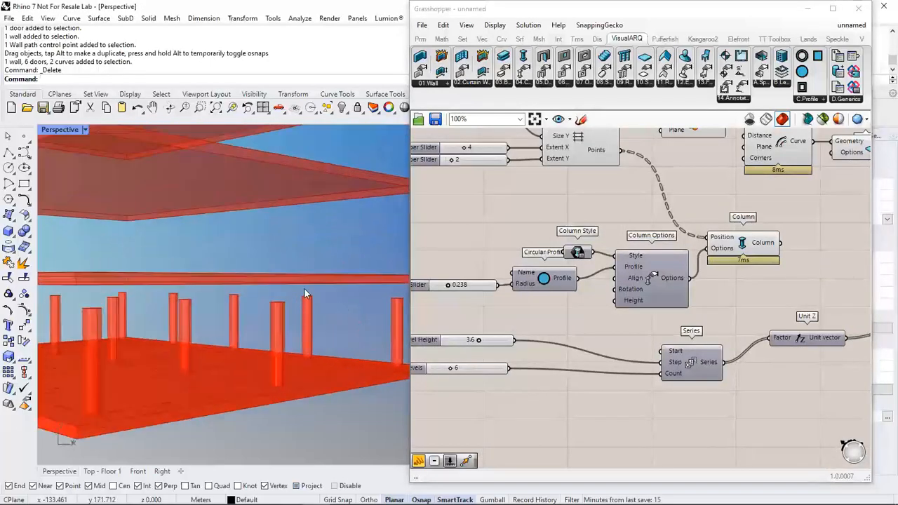
right_click_drag(313, 276, 311, 286)
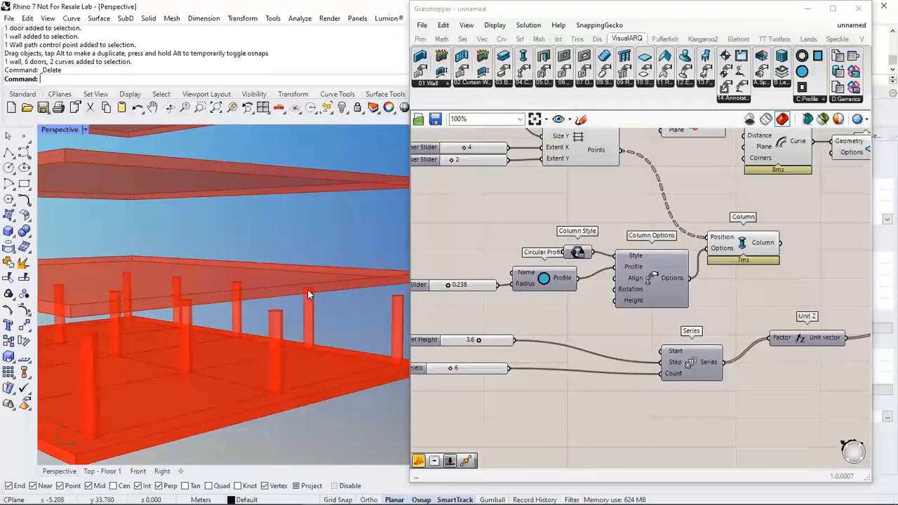
right_click_drag(510, 340, 535, 341)
left_click_drag(540, 341, 641, 301)
scroll(309, 344, "down", 3)
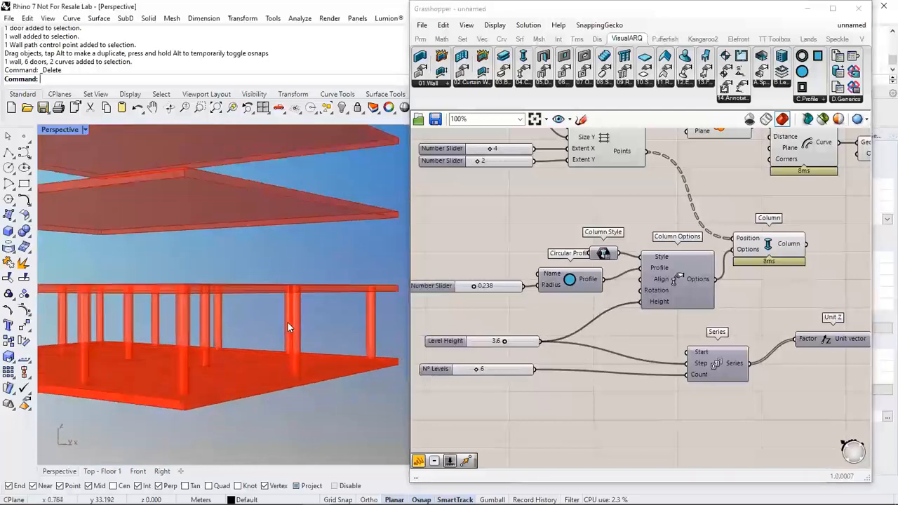
scroll(186, 282, "up", 6)
right_click_drag(202, 293, 254, 336)
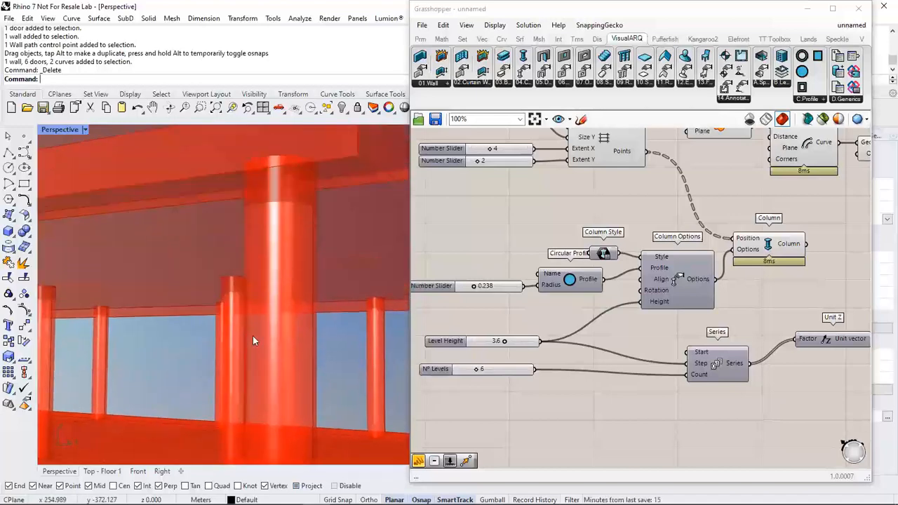
right_click_drag(289, 206, 286, 242)
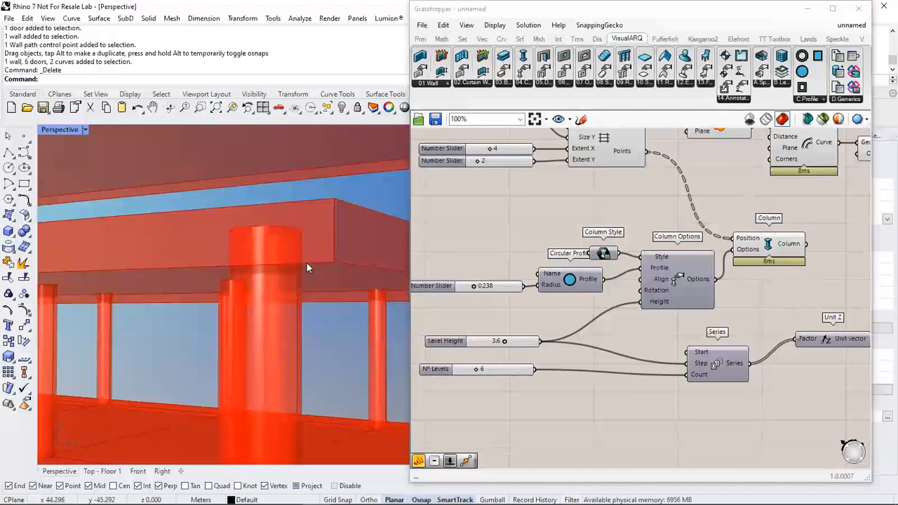
scroll(306, 261, "down", 8)
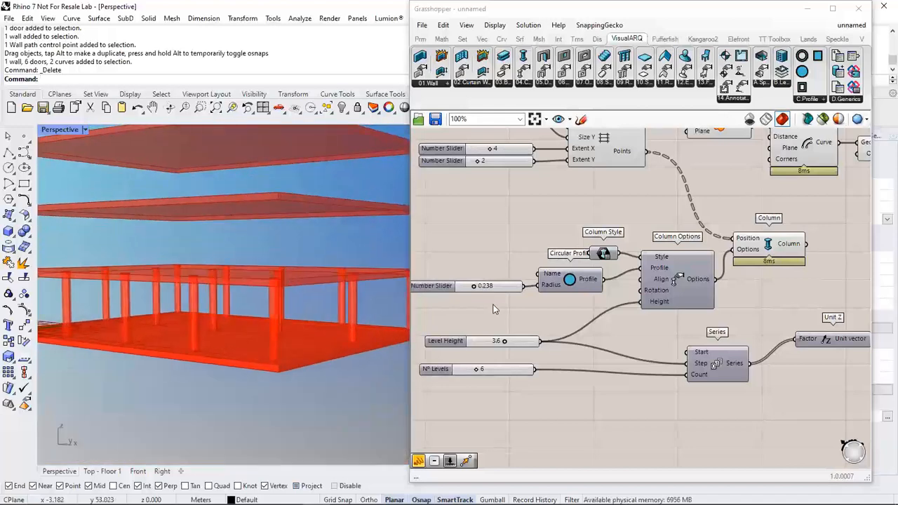
Add a VisualARQ Thickness component beside Slab and connect the Slab output to its Object input
left_click(489, 343)
scroll(643, 339, "down", 1)
right_click_drag(643, 339, 574, 342)
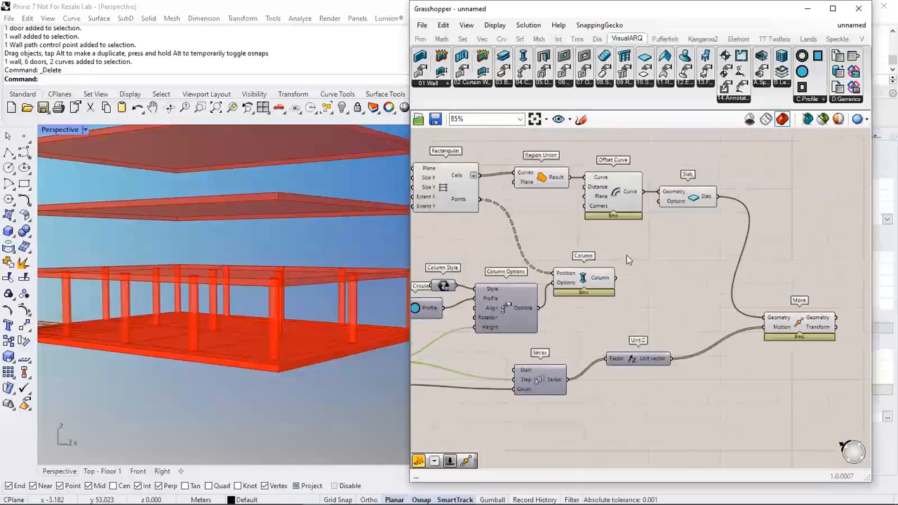
left_click(841, 103)
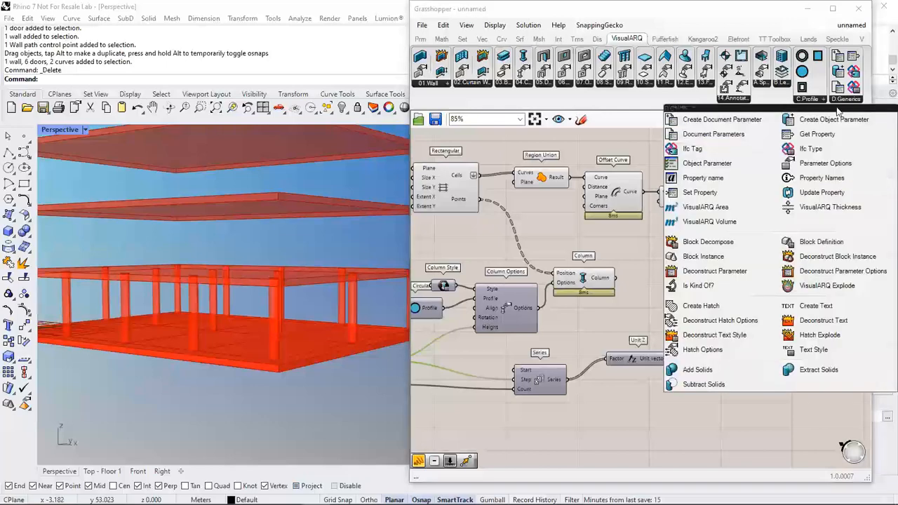
left_click(820, 208)
left_click(806, 202)
right_click_drag(806, 202, 741, 229)
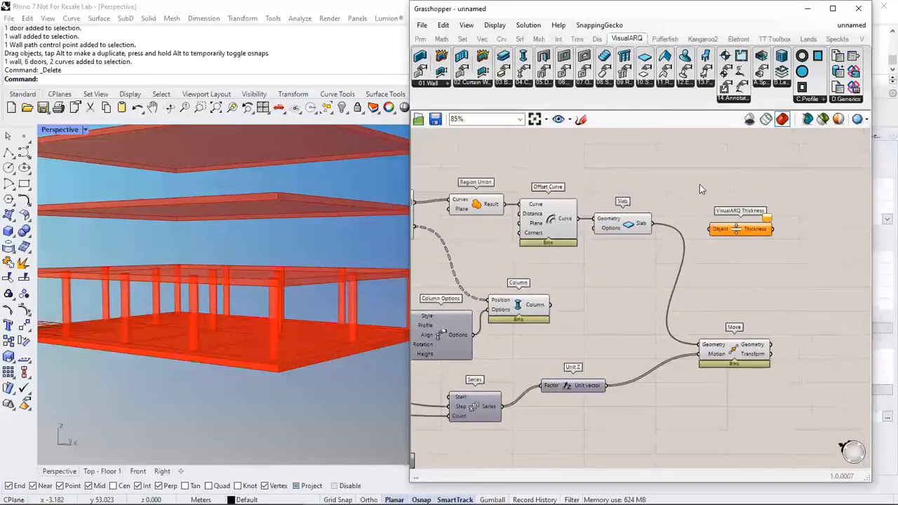
left_click_drag(652, 223, 743, 227)
left_click(749, 189)
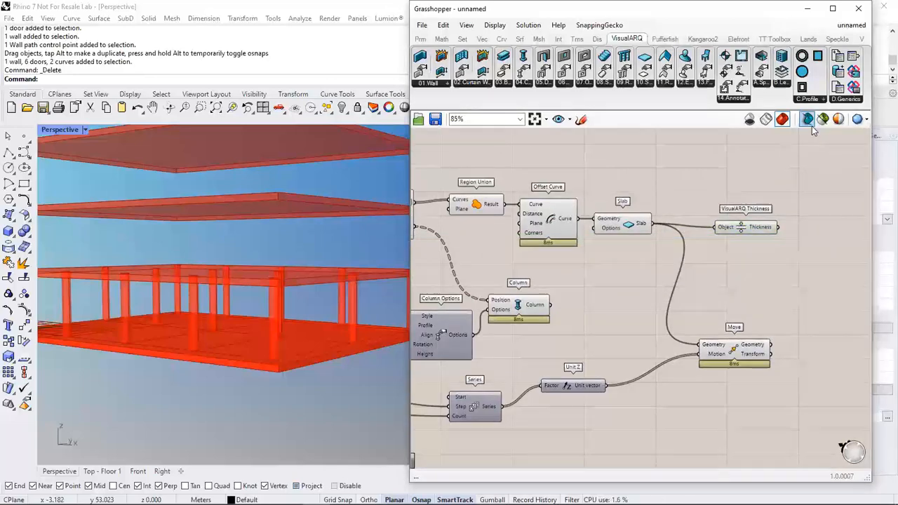
Add a Get Property component above VisualARQ Thickness and connect the Slab output to its Object input
left_click(847, 100)
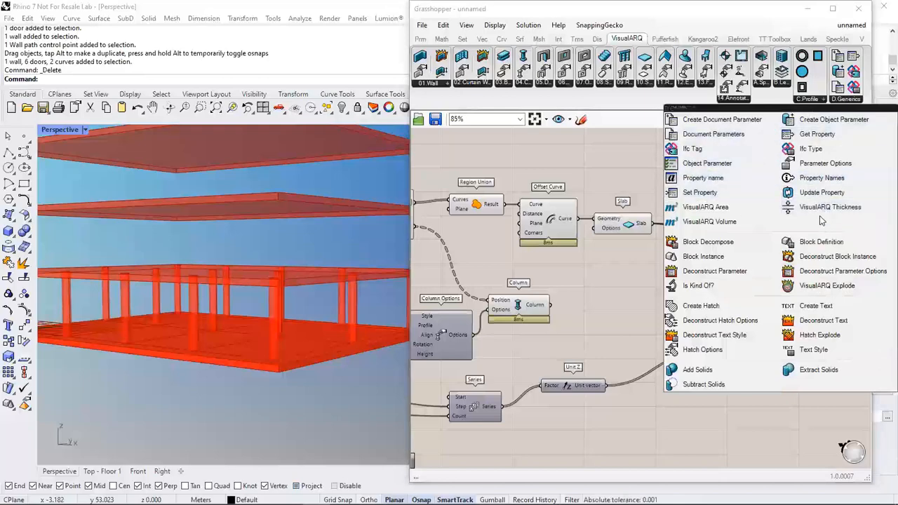
left_click_drag(817, 134, 723, 172)
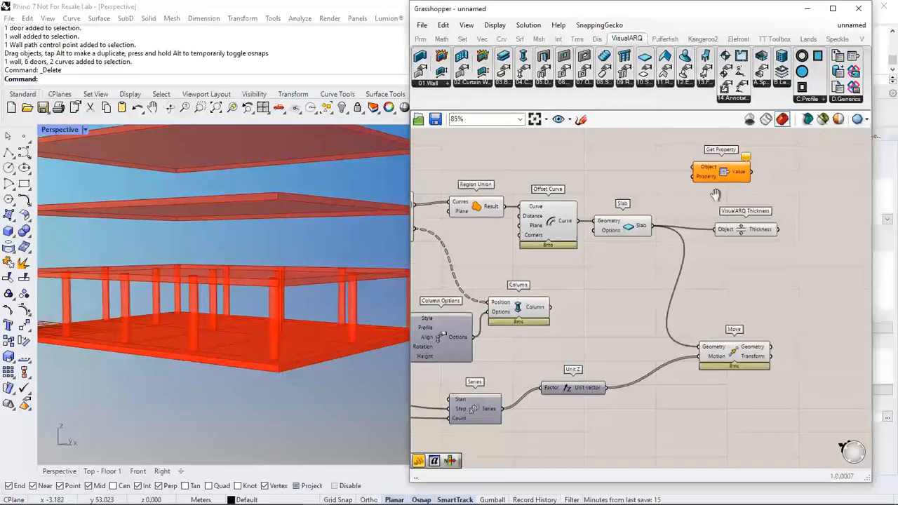
right_click_drag(716, 194, 698, 248)
left_click_drag(640, 282, 682, 224)
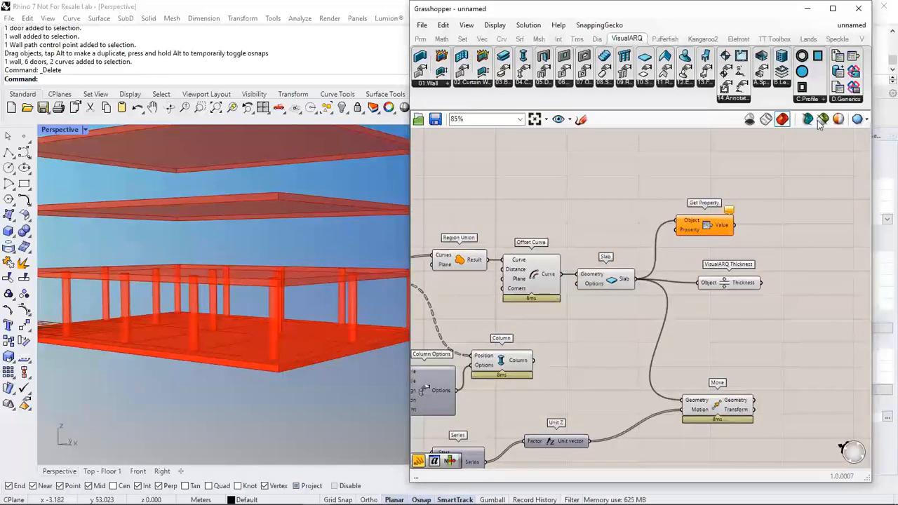
Add a Property name list set to thickness, connect it to Get Property's Property input, and check the resulting value
left_click(839, 100)
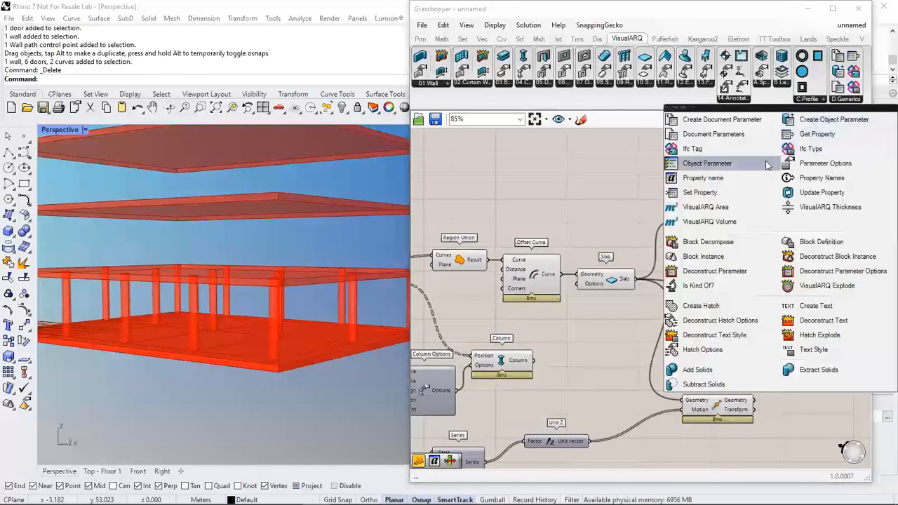
left_click_drag(705, 179, 583, 181)
scroll(624, 180, "up", 1)
left_click(635, 179)
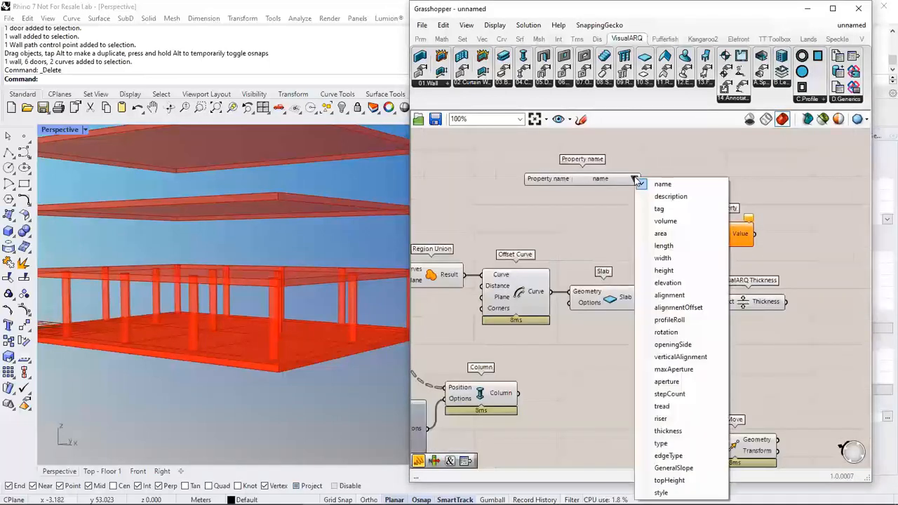
left_click(677, 430)
left_click_drag(641, 179, 686, 239)
mouse_move(742, 236)
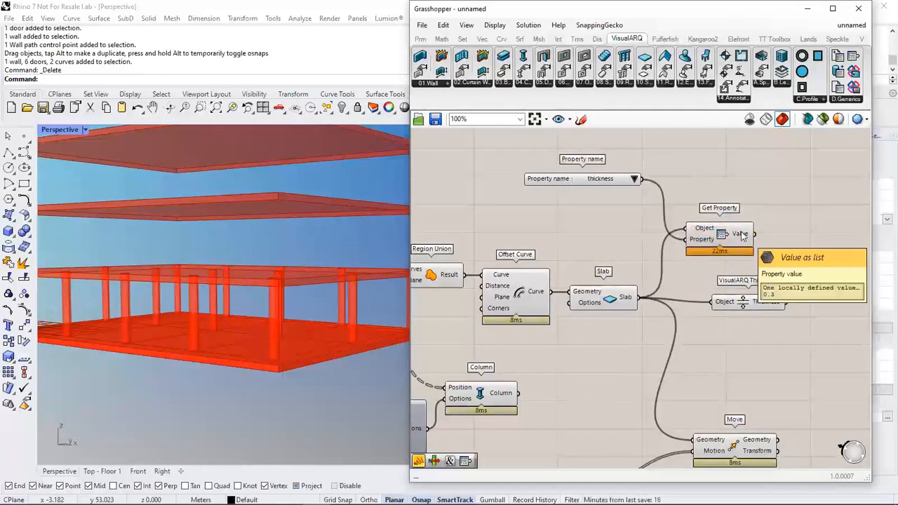
left_click_drag(723, 235, 731, 219)
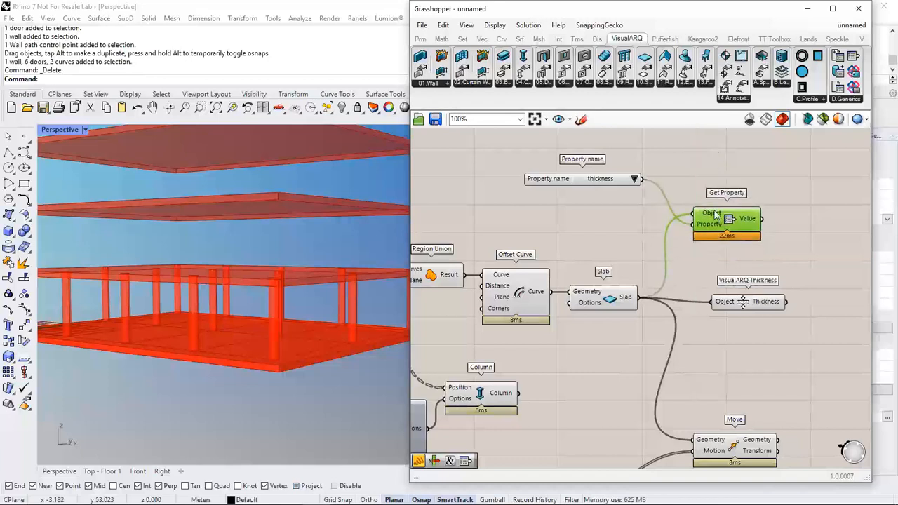
left_click(635, 179)
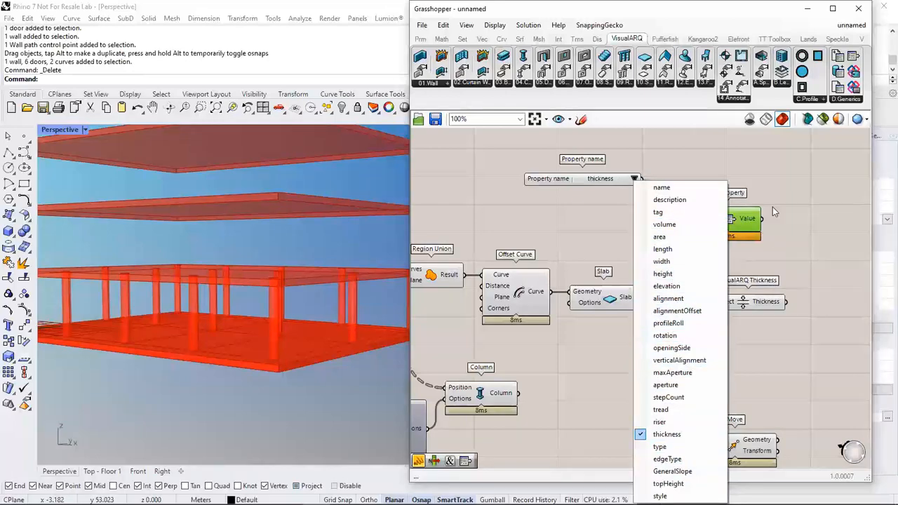
left_click(791, 174)
Make room after VisualARQ Thickness by moving Column Options and Column further along the canvas and lowering Move
scroll(792, 178, "down", 2)
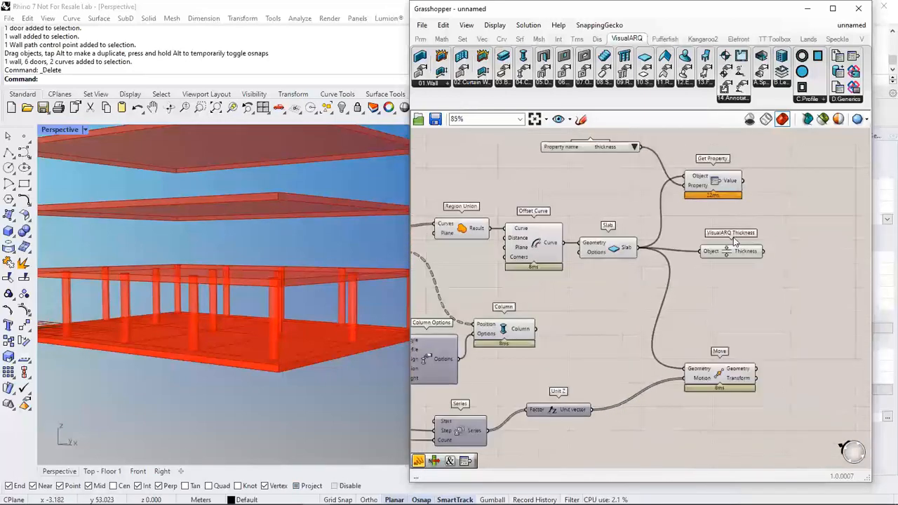
scroll(735, 242, "down", 2)
left_click(718, 253)
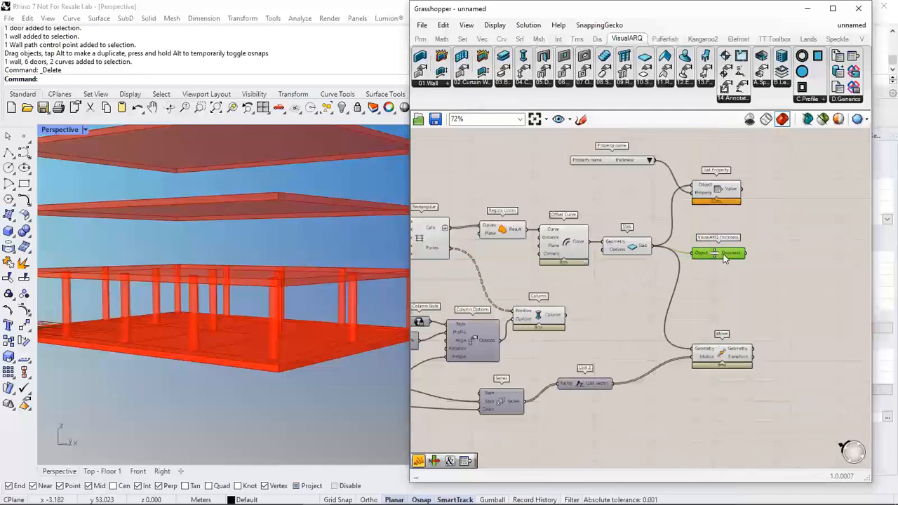
right_click_drag(722, 347, 737, 337)
scroll(737, 337, "down", 1)
left_click_drag(780, 432, 652, 389)
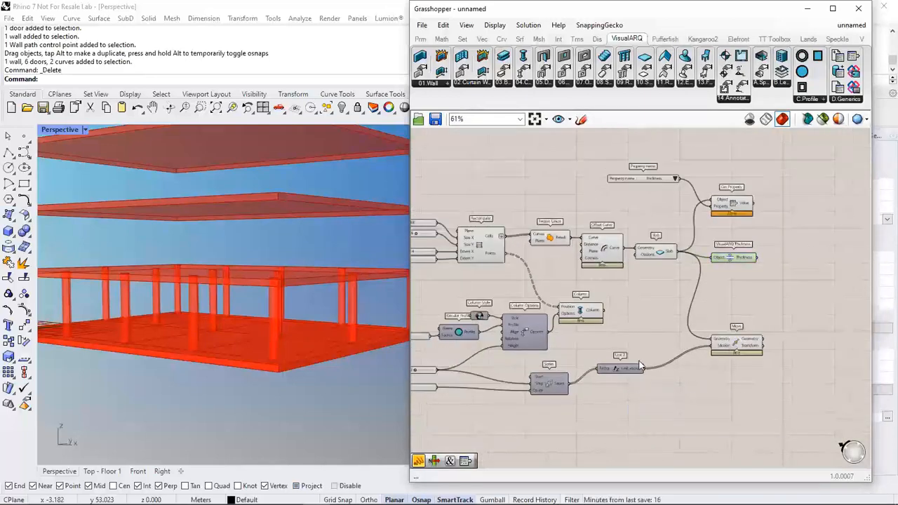
left_click_drag(641, 358, 496, 288)
left_click_drag(527, 327, 758, 310)
left_click(666, 352)
left_click_drag(665, 352, 676, 388)
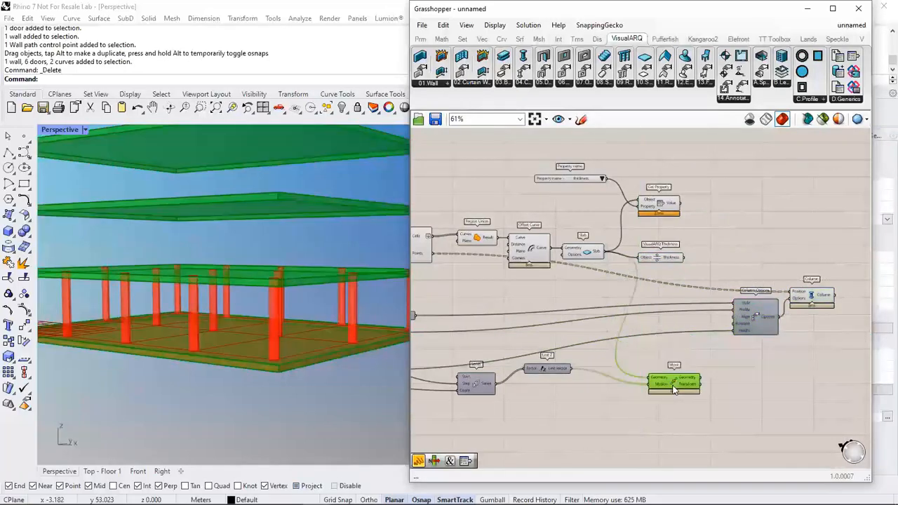
Add a Subtraction component near the Level Height slider and connect Level Height to its A input
right_click_drag(540, 343, 648, 324)
right_click_drag(562, 307, 589, 308)
scroll(588, 307, "up", 1)
double_click(541, 339)
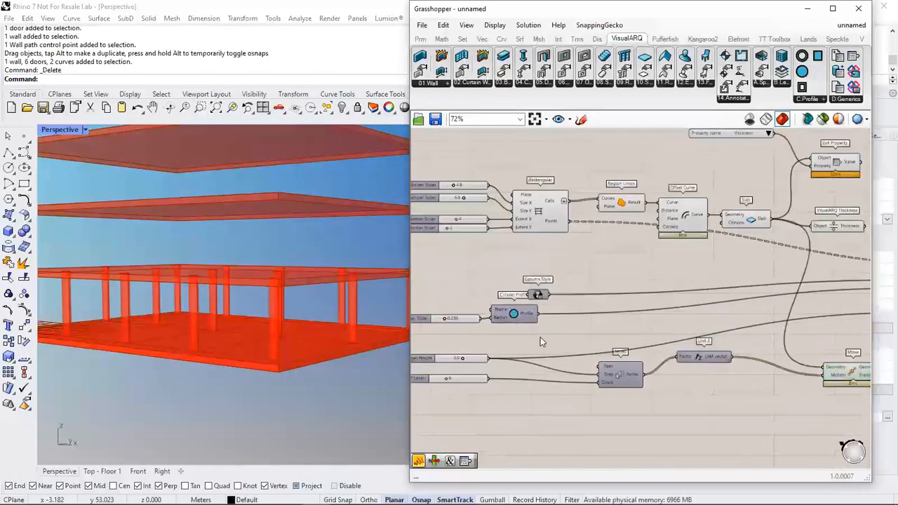
type("-")
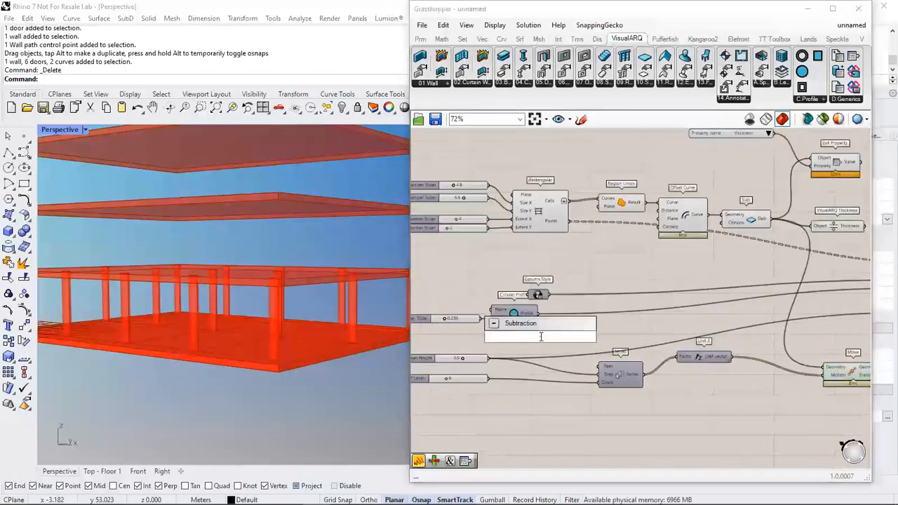
key("Return")
scroll(491, 361, "up", 2)
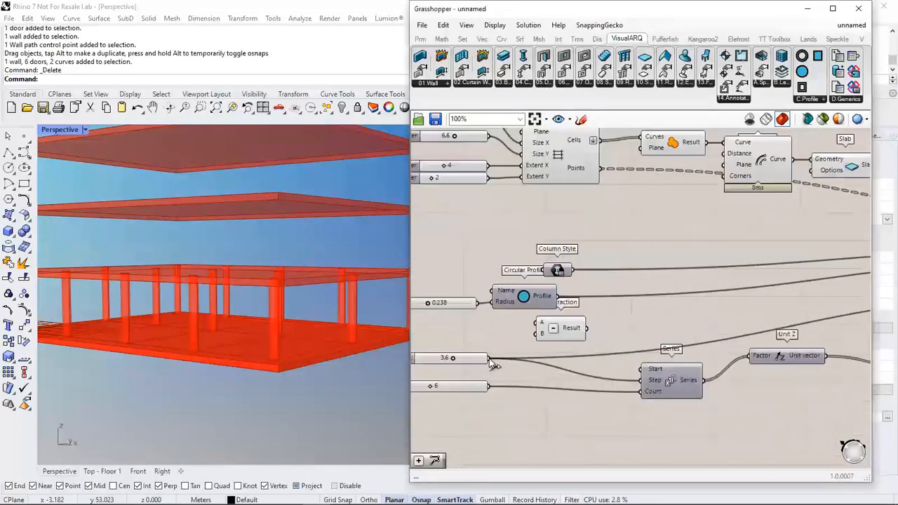
scroll(540, 331, "down", 3)
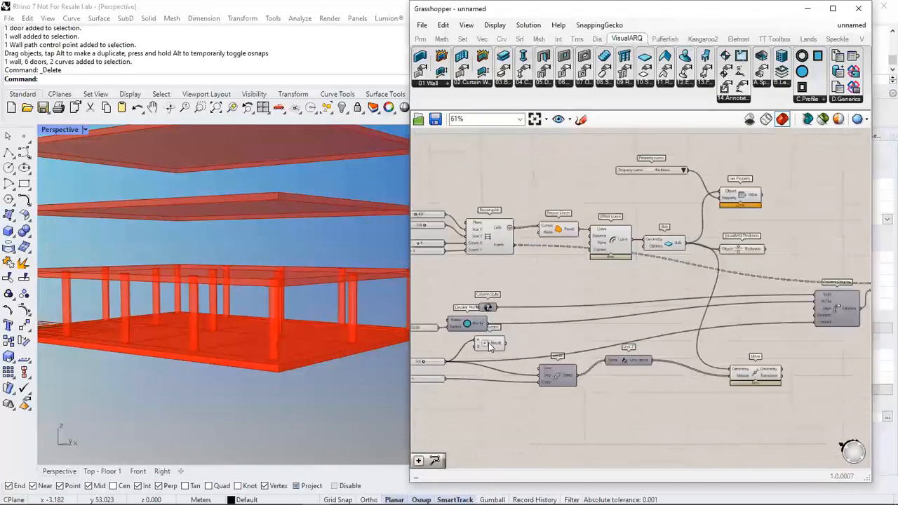
Place Subtraction and VisualARQ Thickness near Column Options and connect the Thickness output to Subtraction's B input
left_click_drag(494, 340, 786, 284)
scroll(776, 251, "up", 3)
left_click_drag(761, 251, 698, 303)
right_click_drag(779, 364, 666, 343)
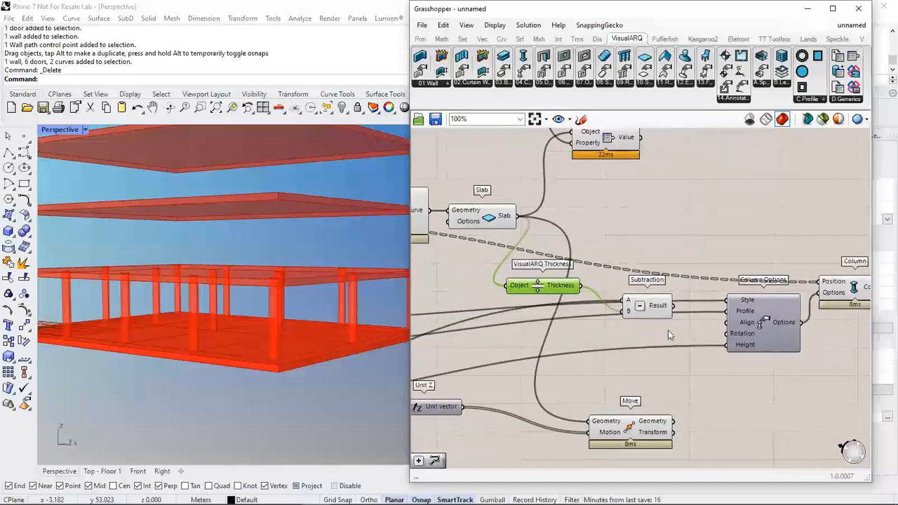
Connect the Subtraction Result to Column Options' Height in place of Level Height, check the columns, and tidy Column Options and Column
left_click_drag(647, 316, 736, 347)
scroll(672, 340, "up", 1)
scroll(195, 292, "down", 5)
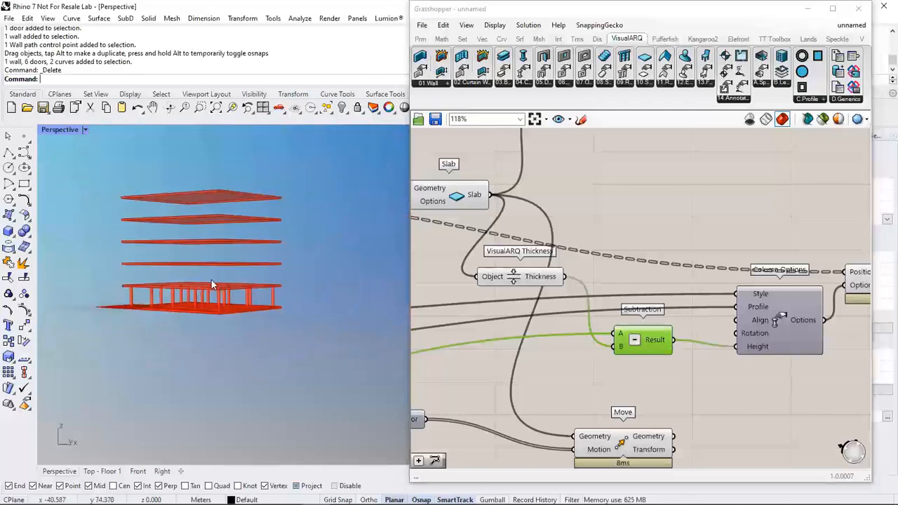
right_click_drag(212, 280, 214, 309)
scroll(670, 388, "down", 2)
left_click_drag(691, 345, 651, 338)
left_click_drag(768, 303, 741, 373)
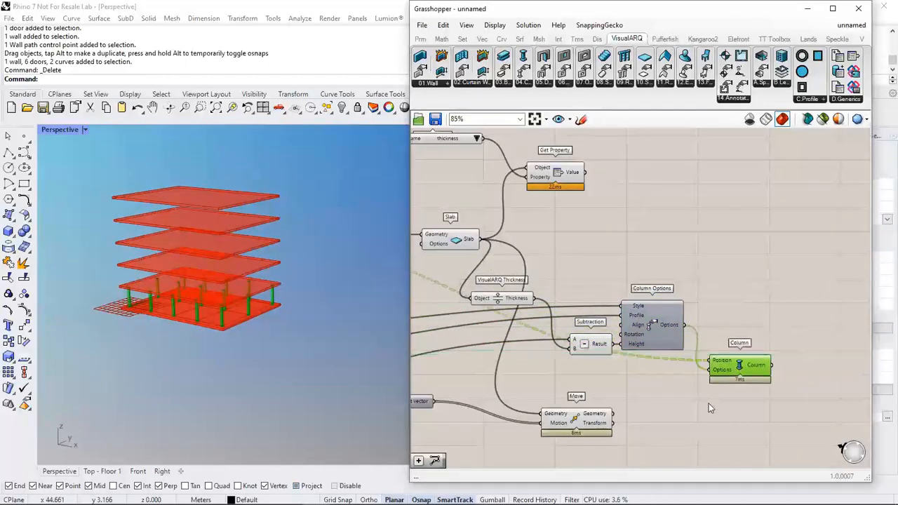
Add a second Move component below the existing slab Move
scroll(709, 404, "down", 3)
right_click_drag(709, 404, 736, 365)
left_click(609, 394)
scroll(637, 390, "up", 3)
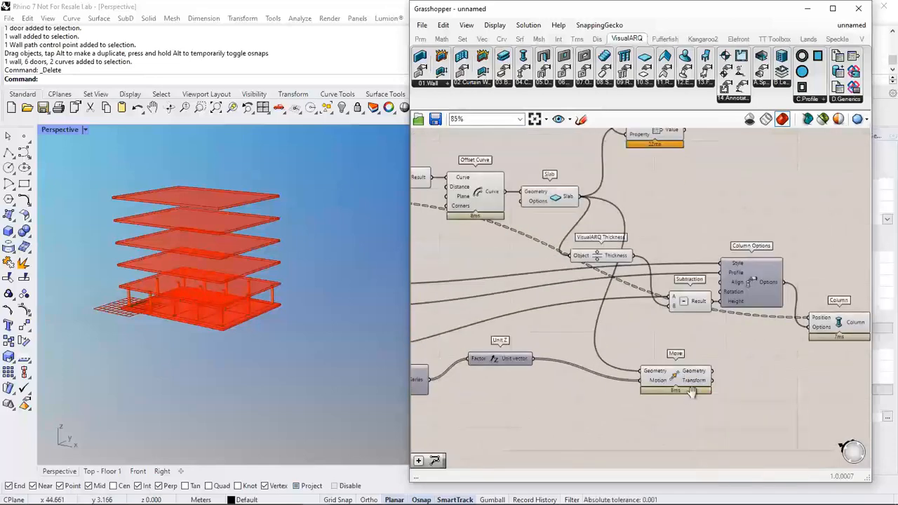
right_click_drag(692, 392, 729, 385)
double_click(723, 426)
type("mo")
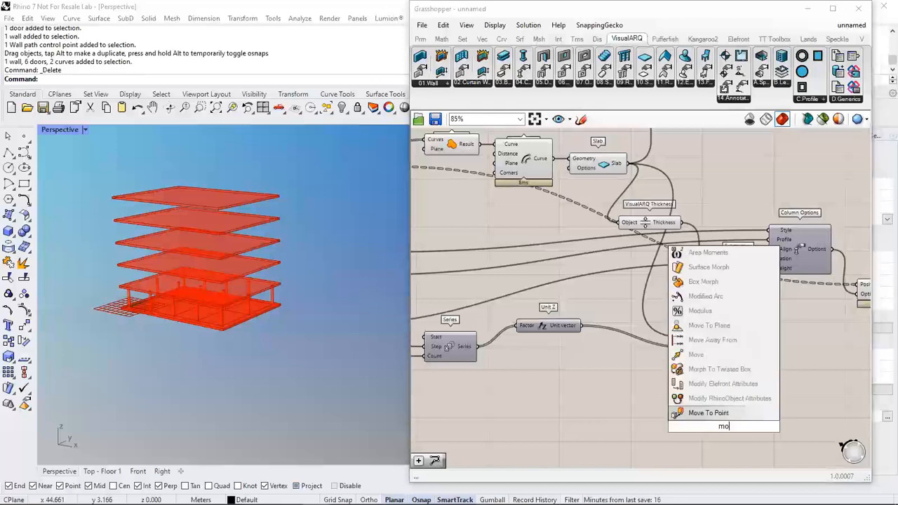
type("ve")
left_click(721, 414)
Duplicate the Series and Unit Z pair below the originals and connect the copied Unit vector to the second Move's Motion
right_click_drag(559, 343, 579, 298)
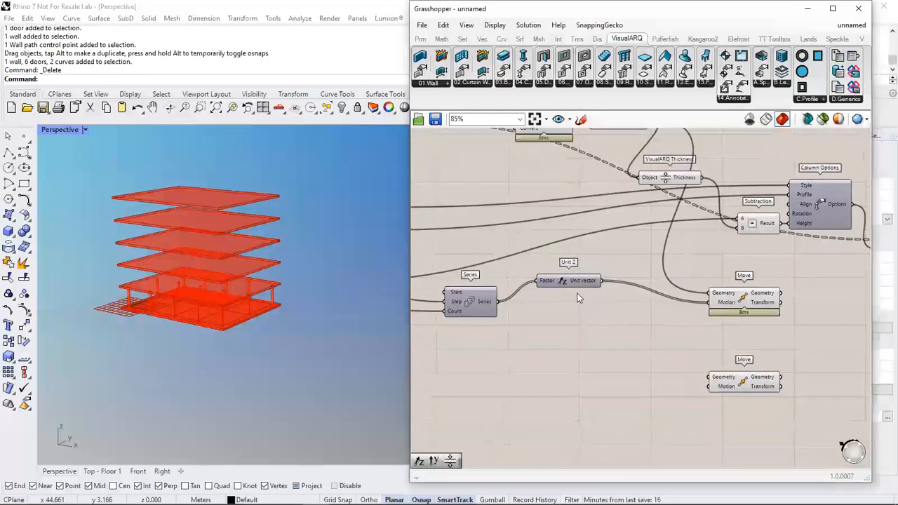
left_click_drag(576, 283, 574, 298)
left_click(573, 333)
right_click_drag(572, 337, 619, 340)
left_click_drag(639, 342, 529, 285)
left_click_drag(612, 314, 625, 384)
left_click(647, 400)
left_click_drag(695, 380, 758, 390)
right_click_drag(704, 388, 548, 395)
left_click_drag(656, 386, 766, 376)
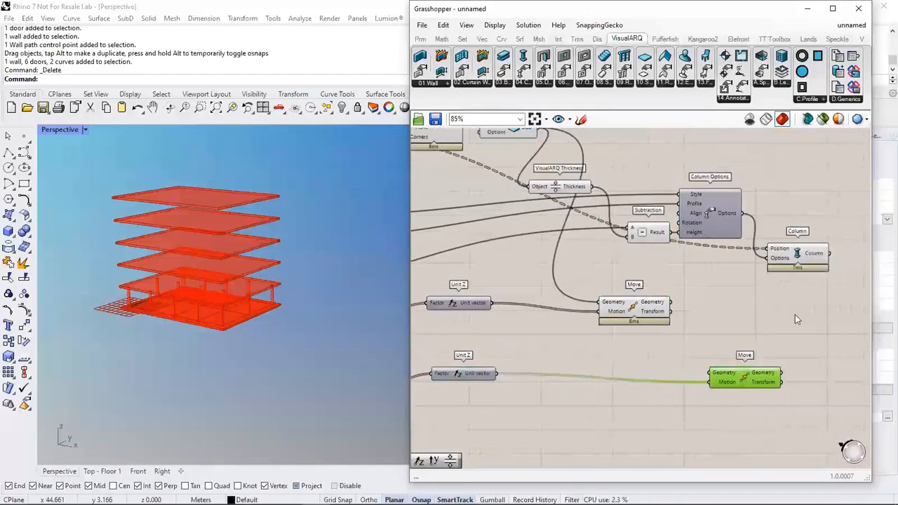
Shift the slab Move aside, connect the Column output to the second Move's Geometry, and inspect the columns across the levels
right_click_drag(779, 273, 670, 275)
left_click_drag(540, 312, 691, 321)
left_click_drag(702, 269, 601, 374)
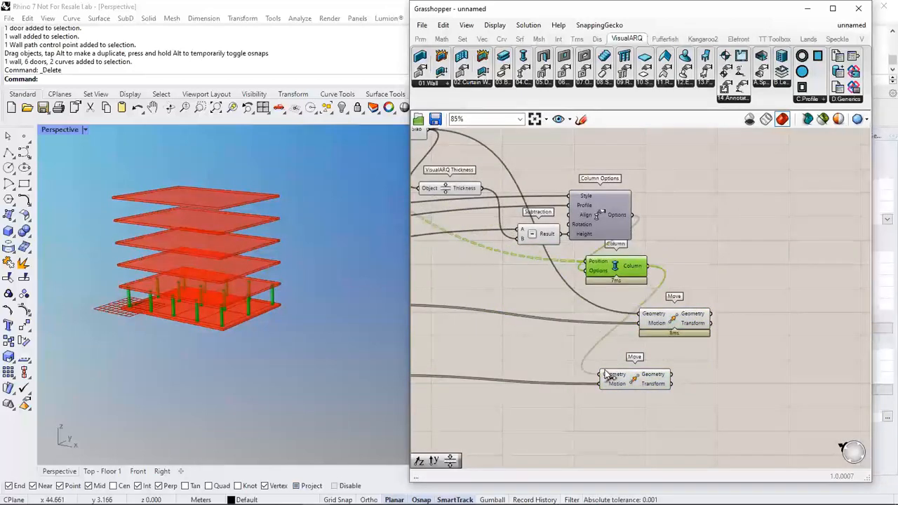
right_click_drag(296, 326, 237, 279)
scroll(235, 284, "up", 3)
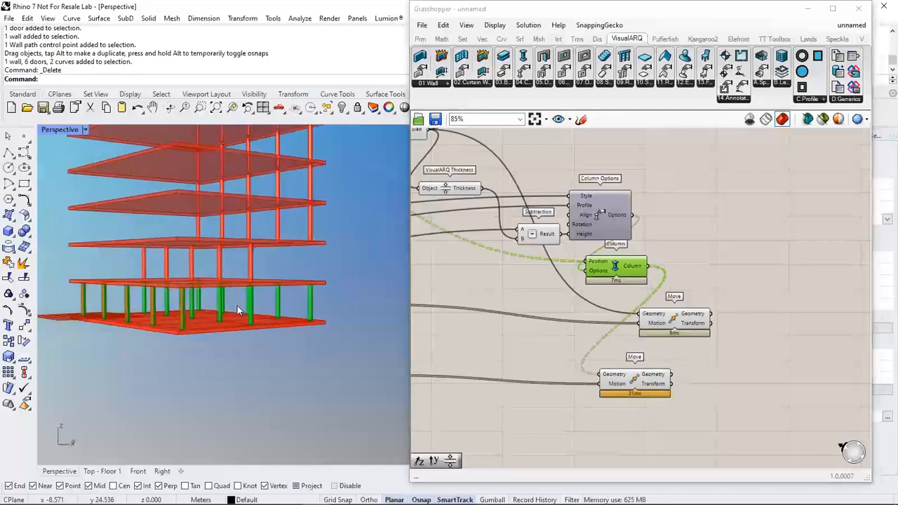
scroll(237, 310, "down", 3)
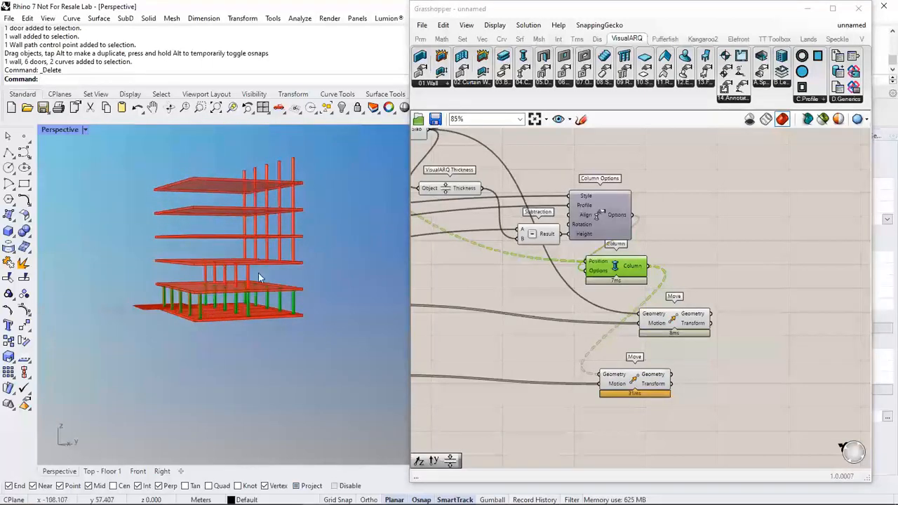
Move the Subtraction and Column Options components together to tidy the layout around Column
left_click(510, 348)
right_click_drag(588, 318, 673, 351)
left_click_drag(681, 228, 610, 256)
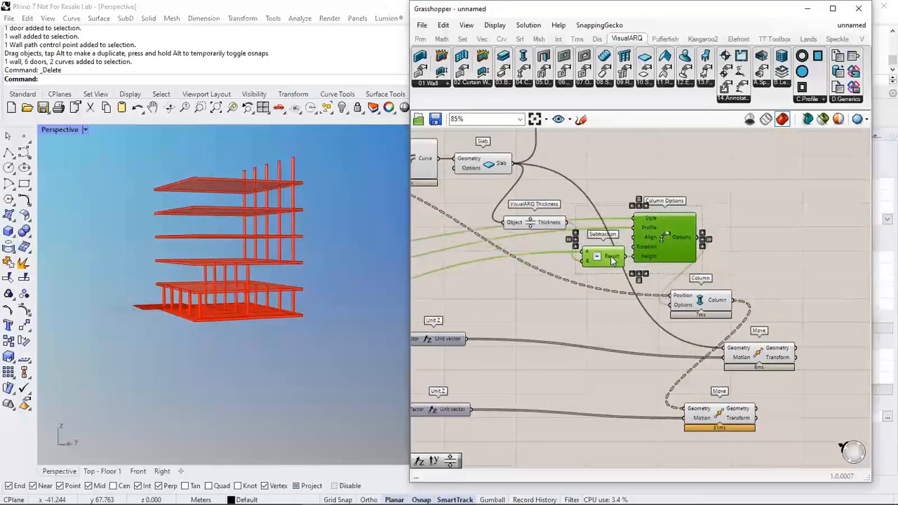
Examine the Rectangular grid's Points data tree and how the columns are distributed across the building's levels
right_click_drag(549, 300, 722, 300)
left_click(629, 337)
scroll(584, 325, "down", 1)
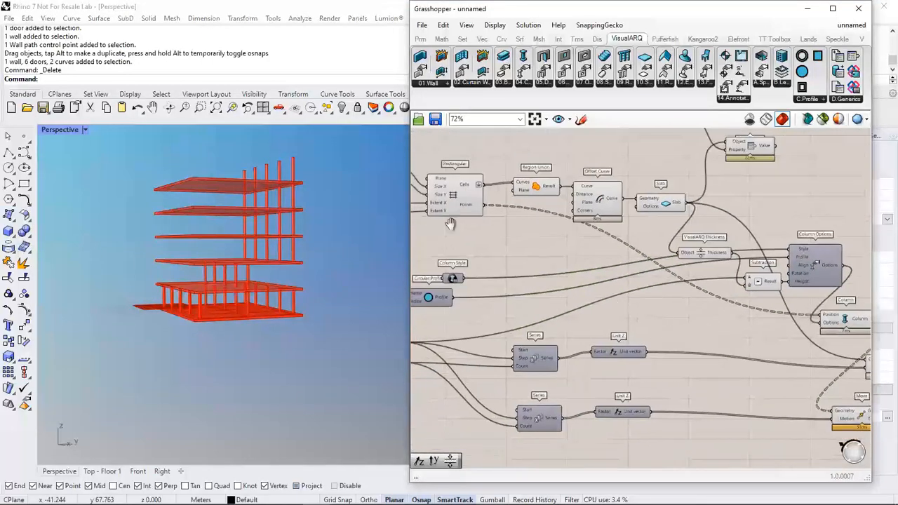
right_click_drag(447, 220, 477, 239)
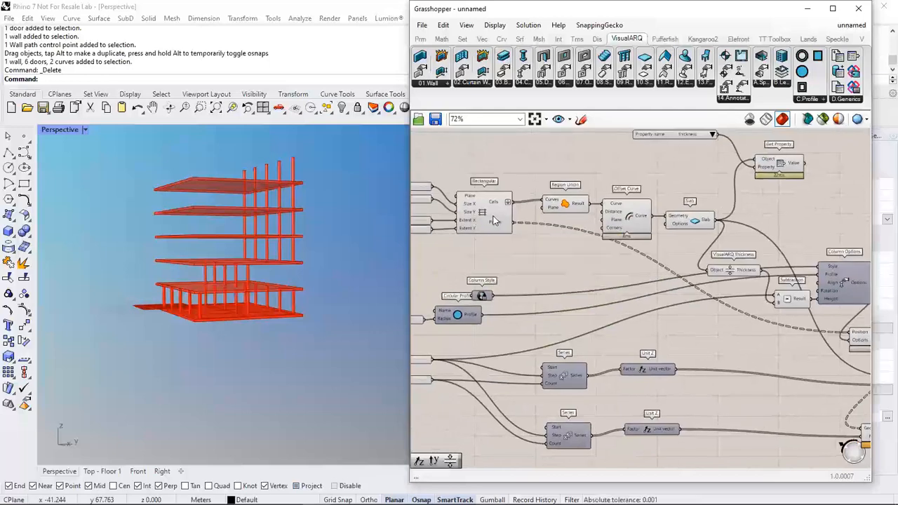
scroll(519, 243, "down", 1)
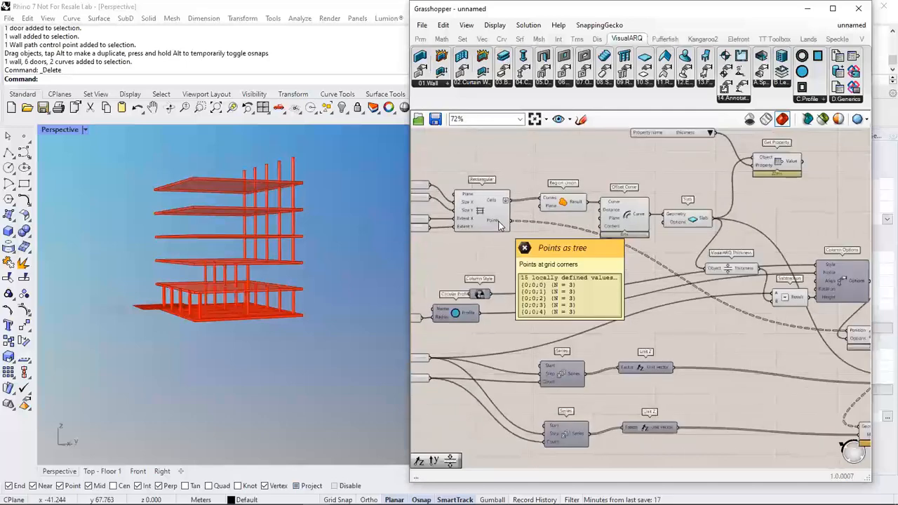
scroll(501, 223, "up", 2)
right_click_drag(513, 203, 509, 217)
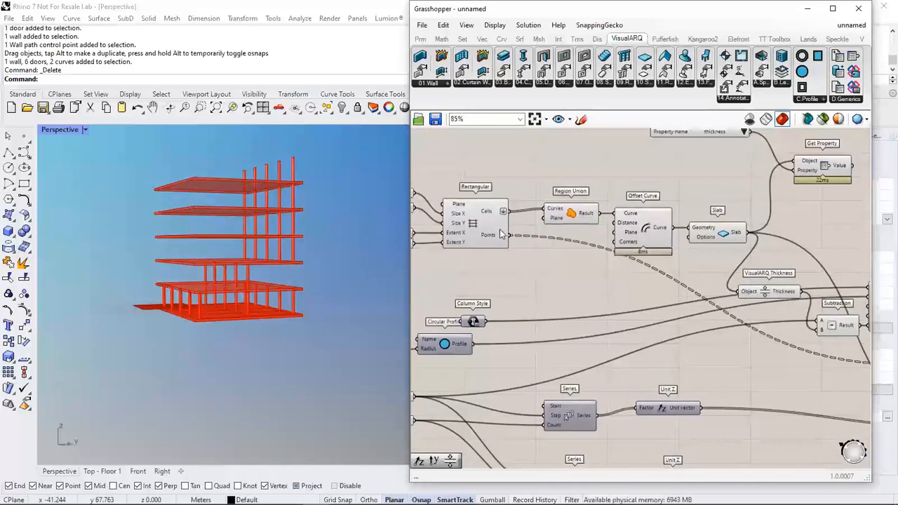
right_click_drag(268, 271, 188, 320)
scroll(193, 317, "up", 4)
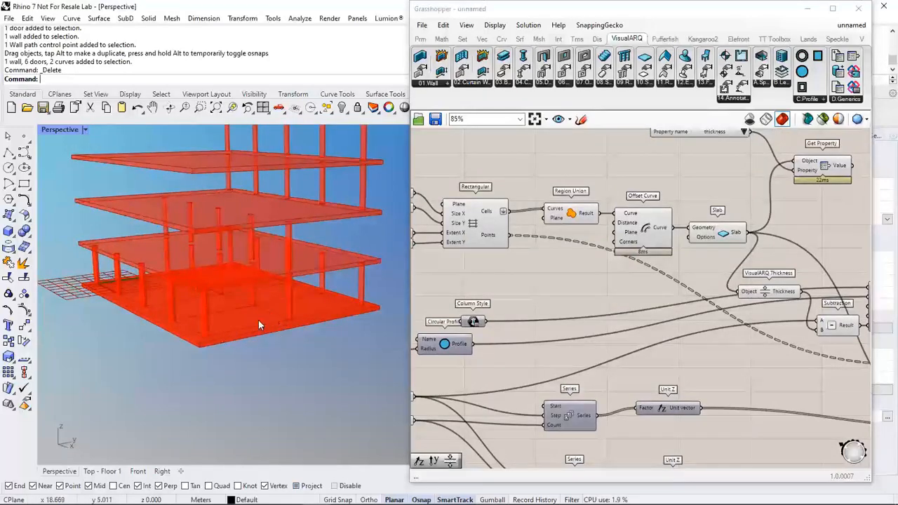
Add a Panel beside the Column component, connect it to the Column output, and enlarge it to show every branch
right_click_drag(568, 242, 536, 251)
scroll(537, 250, "down", 2)
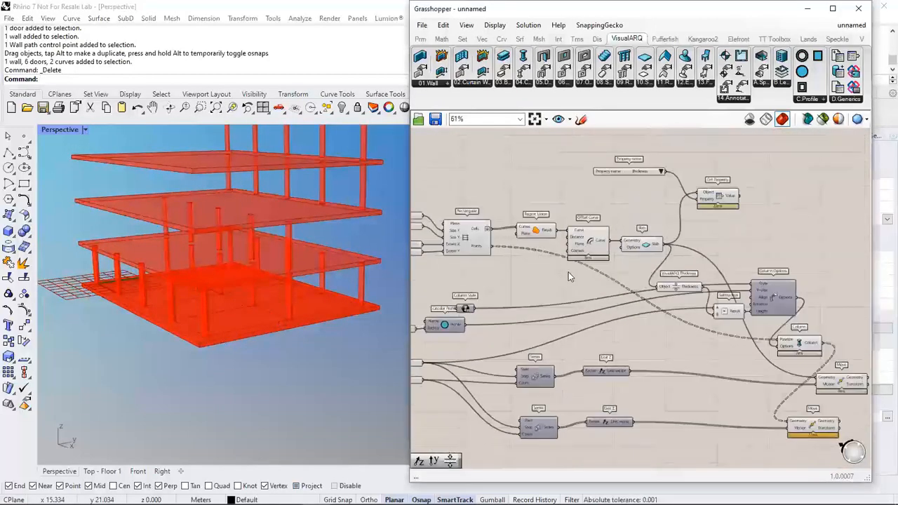
right_click_drag(771, 329, 564, 296)
scroll(689, 321, "up", 2)
left_click(421, 39)
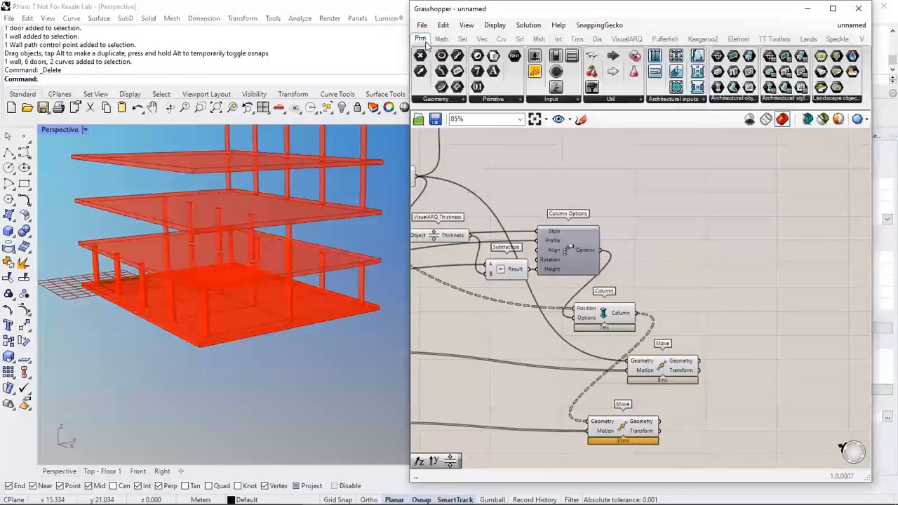
scroll(701, 268, "up", 1)
left_click_drag(684, 210, 657, 264)
right_click_drag(742, 297, 679, 282)
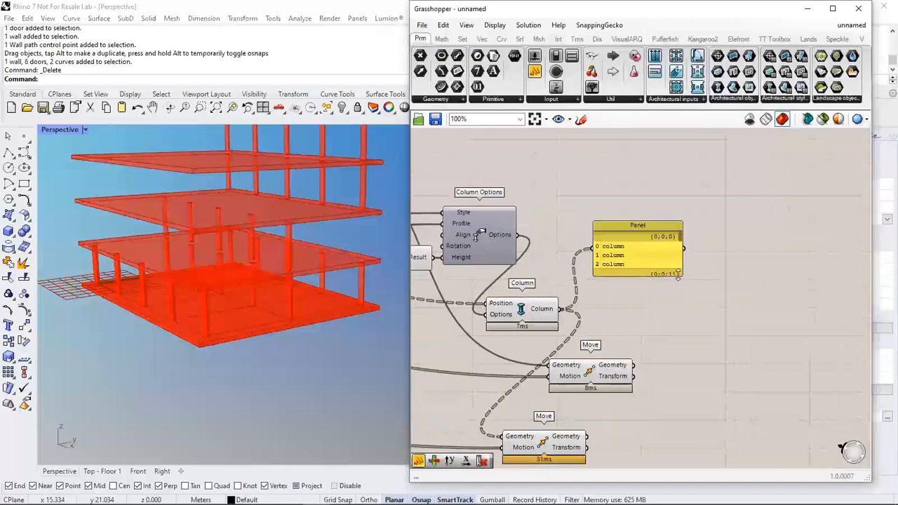
left_click_drag(678, 278, 733, 437)
left_click_drag(663, 306, 736, 249)
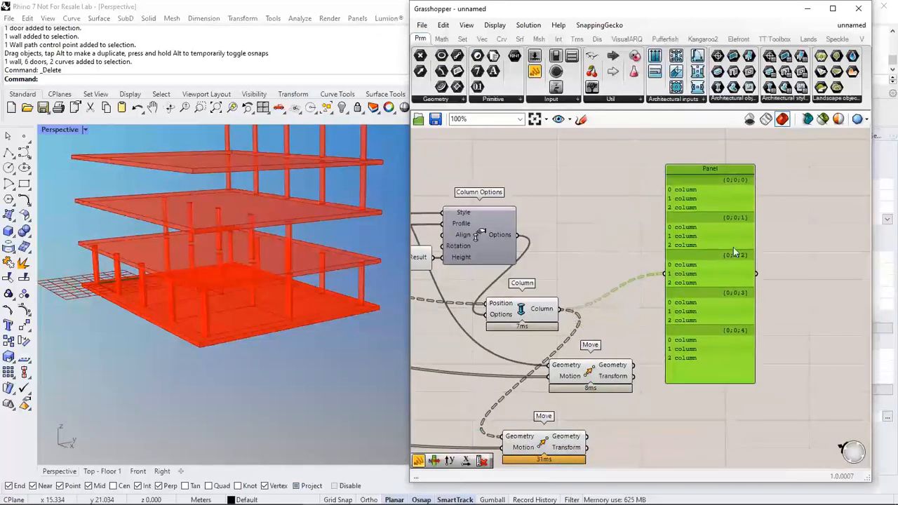
Check the second Unit Z vector list in the Panel, and reconnect the Panel to the Column output to compare the data structures
scroll(733, 249, "down", 2)
right_click_drag(647, 313, 687, 315)
right_click_drag(569, 317, 605, 328)
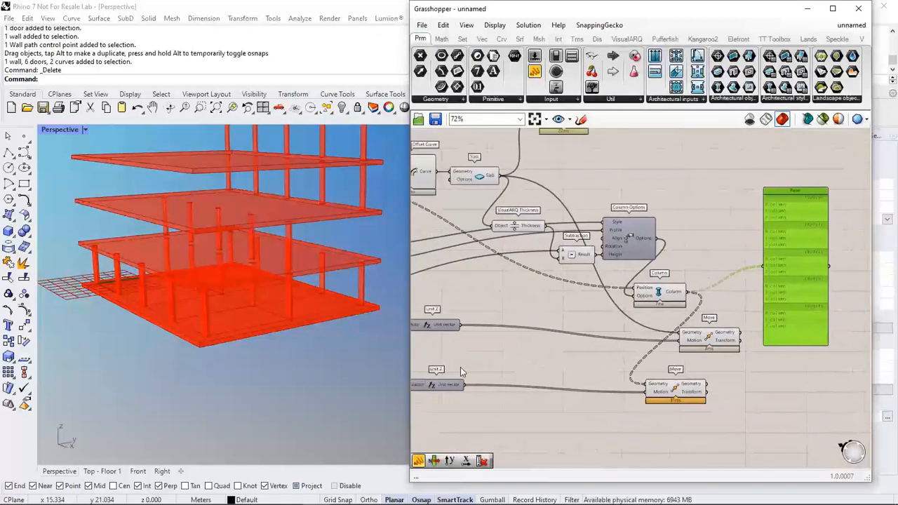
left_click_drag(469, 390, 763, 266)
scroll(739, 274, "up", 3)
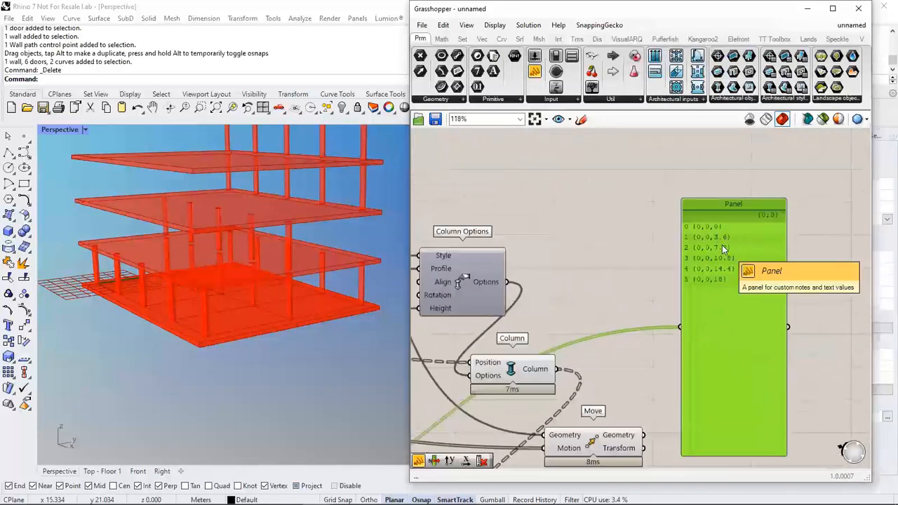
scroll(722, 244, "down", 2)
scroll(611, 312, "up", 2)
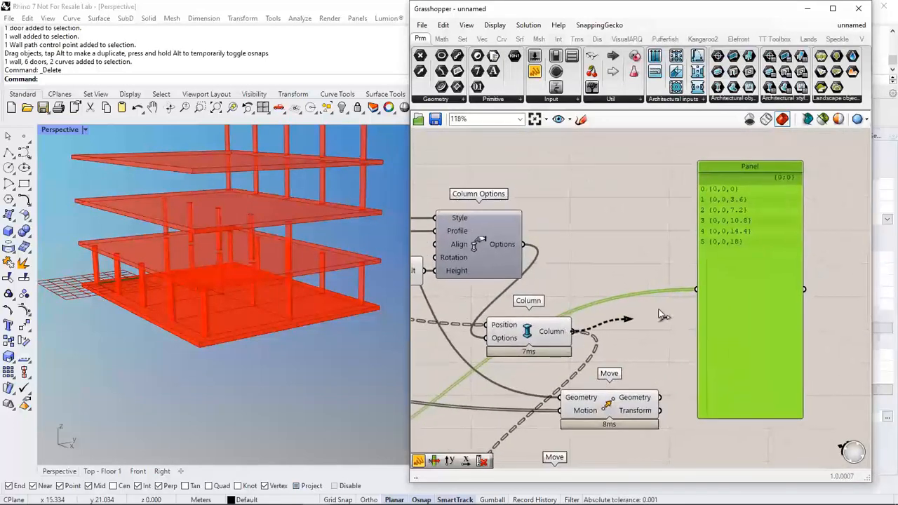
left_click_drag(660, 315, 698, 290)
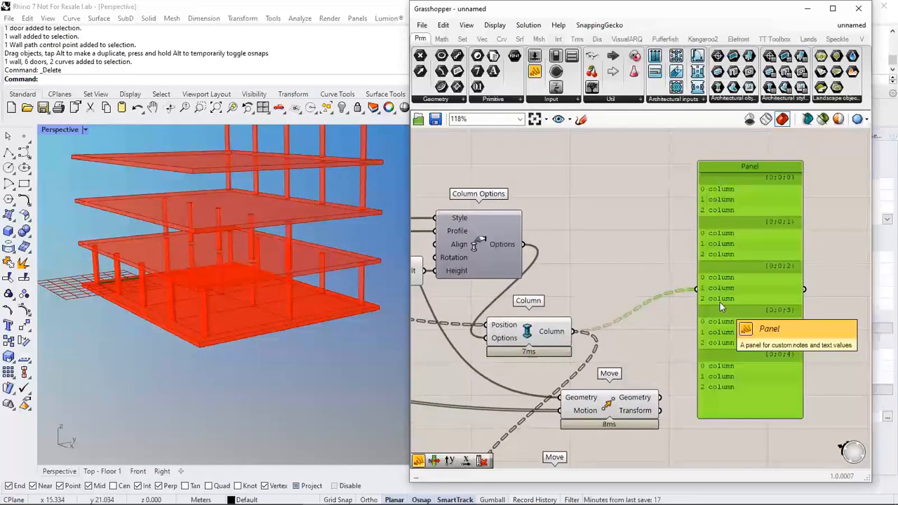
Graft the Column component's output so every column is moved by all level vectors
right_click(561, 335)
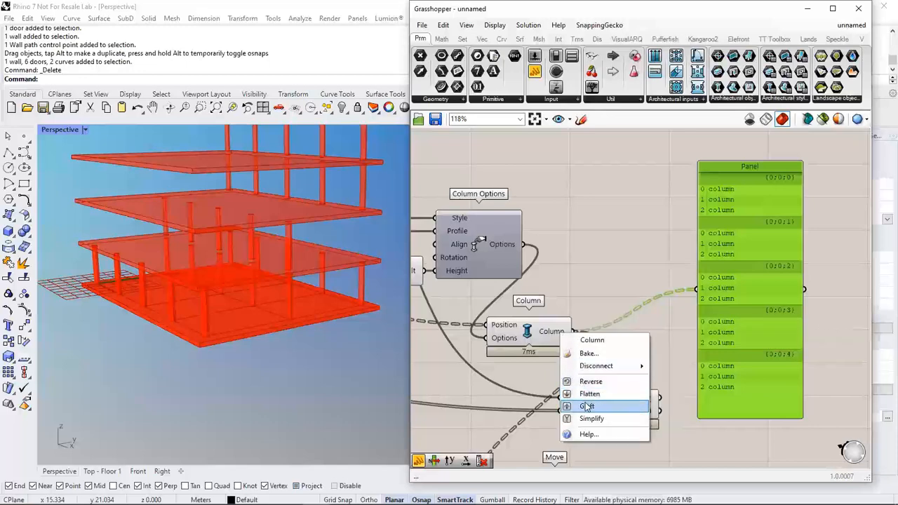
left_click(587, 407)
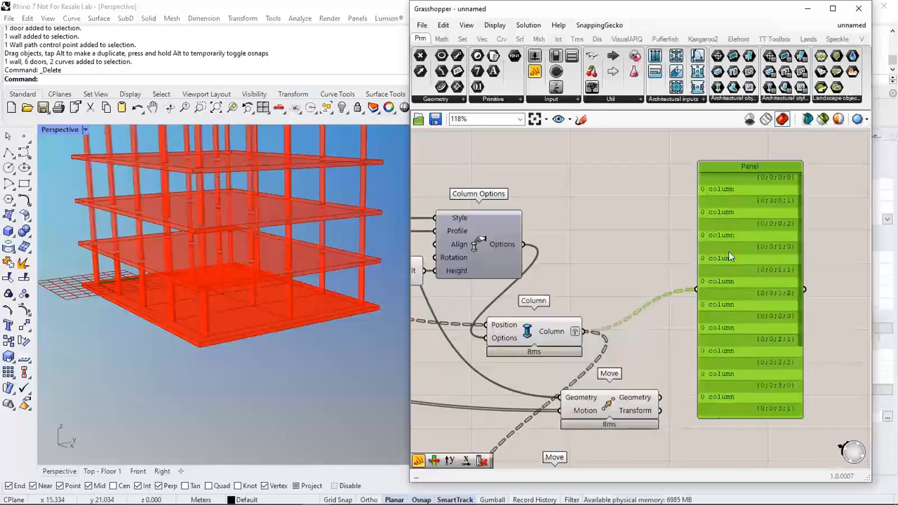
scroll(518, 295, "down", 2)
scroll(271, 298, "down", 4)
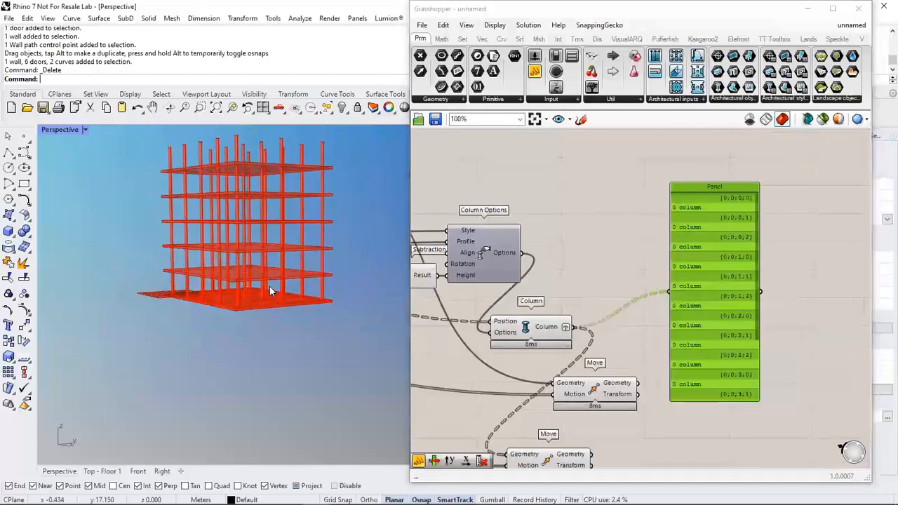
Select the second Move component to highlight its columns and inspect them on all levels of the building
right_click_drag(537, 400, 649, 339)
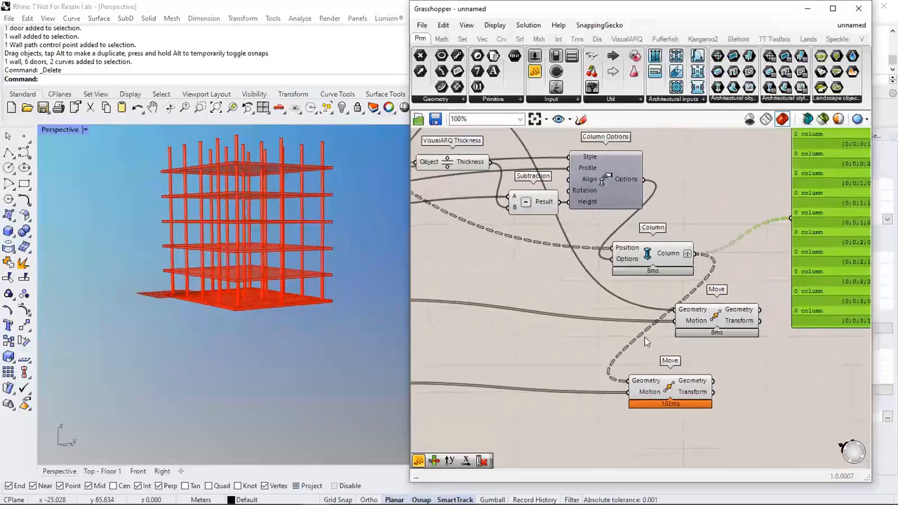
scroll(647, 338, "down", 2)
right_click_drag(724, 388, 619, 389)
scroll(615, 387, "up", 1)
left_click(607, 388)
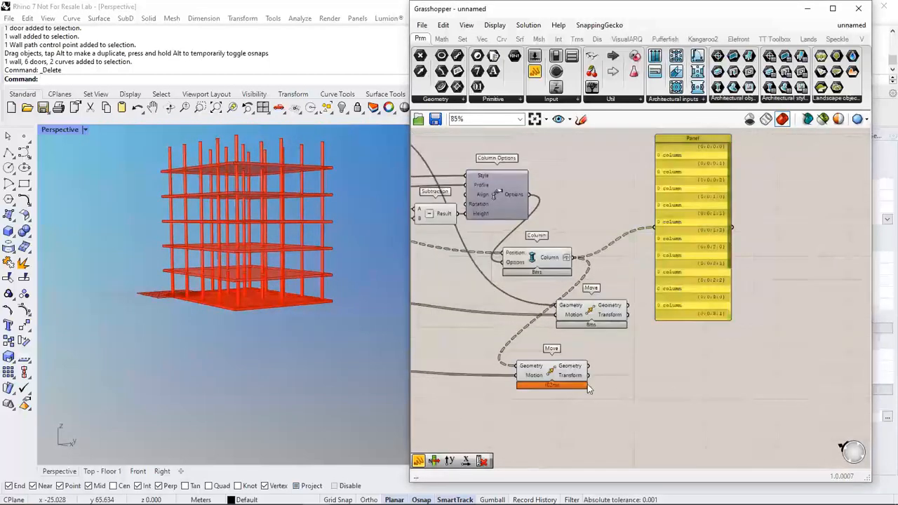
left_click(560, 375)
right_click_drag(313, 301, 285, 315)
scroll(285, 314, "down", 3)
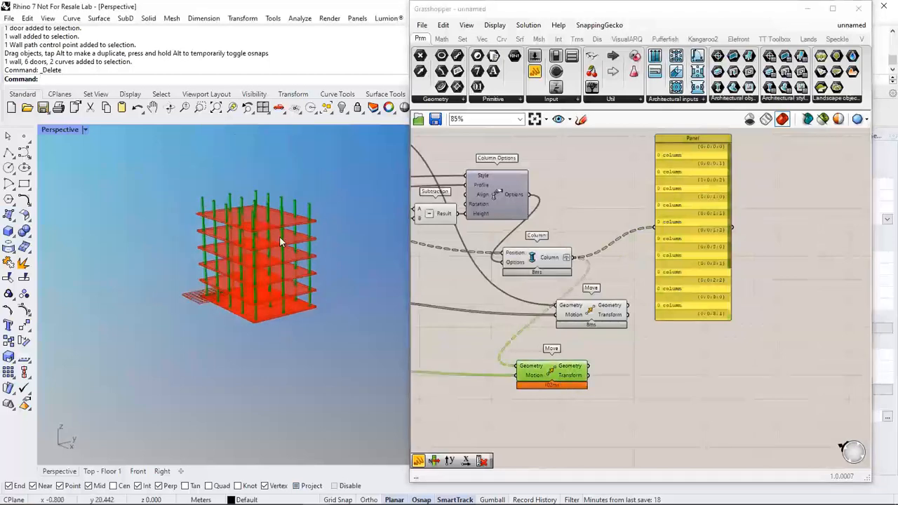
scroll(279, 237, "up", 5)
right_click_drag(332, 260, 278, 192)
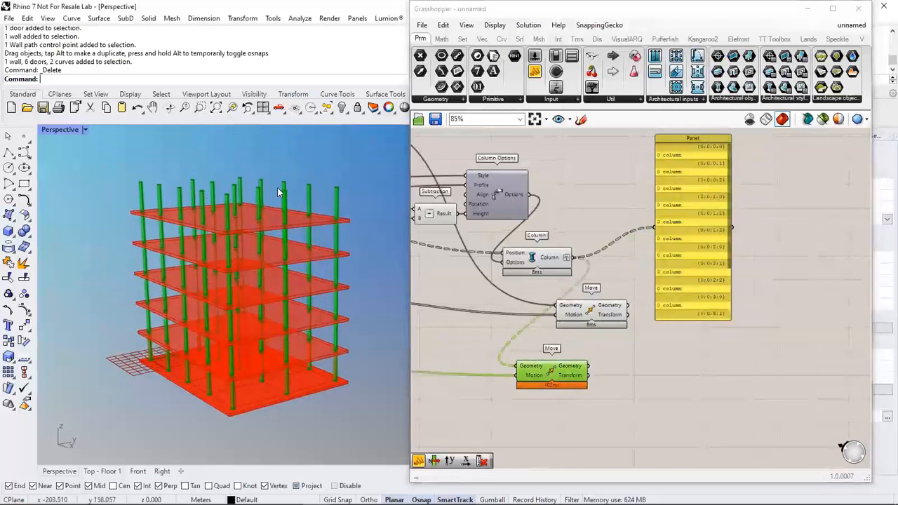
left_click(629, 431)
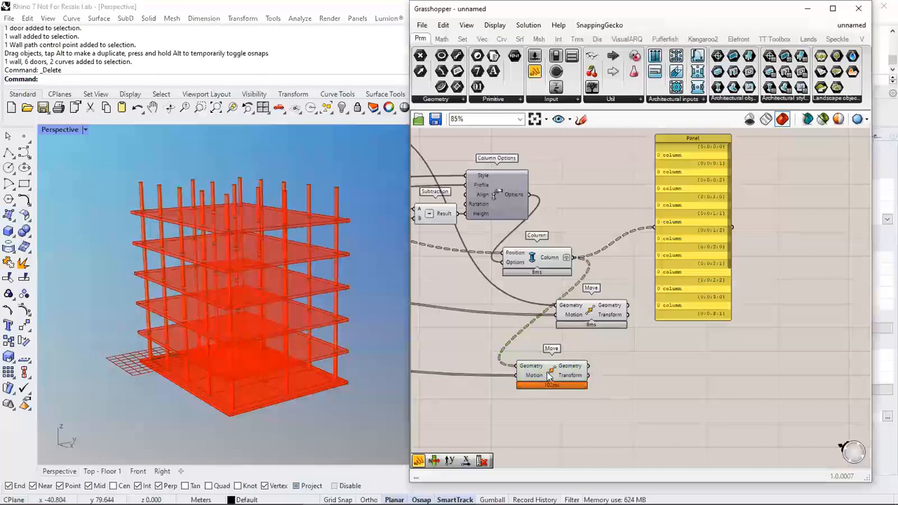
Insert an Addition component that adds 1 to the Nº Levels value and feeds the slab Series Count
right_click_drag(501, 381, 597, 351)
right_click_drag(529, 343, 643, 331)
right_click_drag(550, 323, 636, 332)
scroll(545, 314, "up", 1)
right_click_drag(515, 314, 646, 301)
scroll(626, 325, "up", 1)
double_click(613, 333)
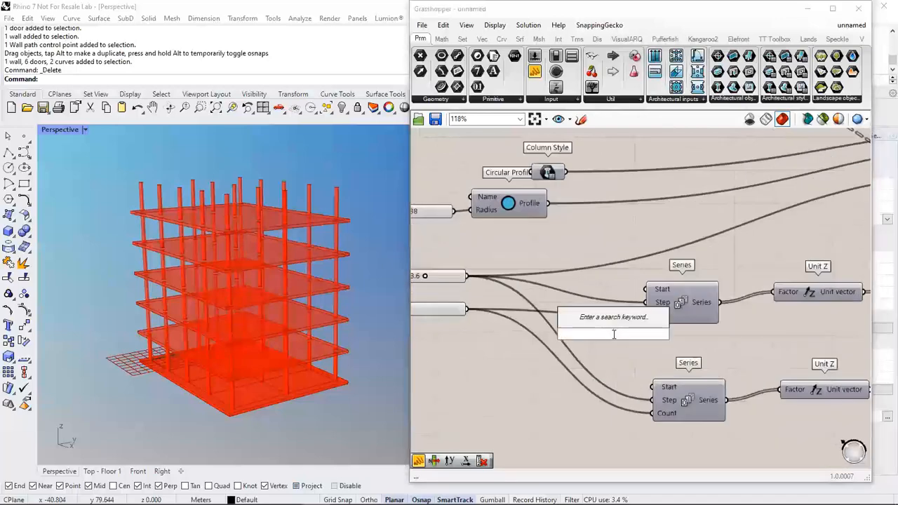
type("+")
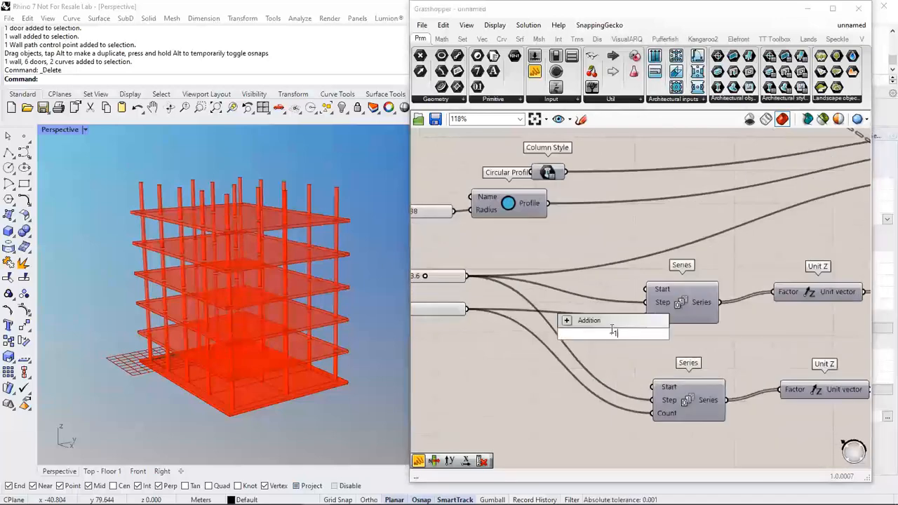
key("Return")
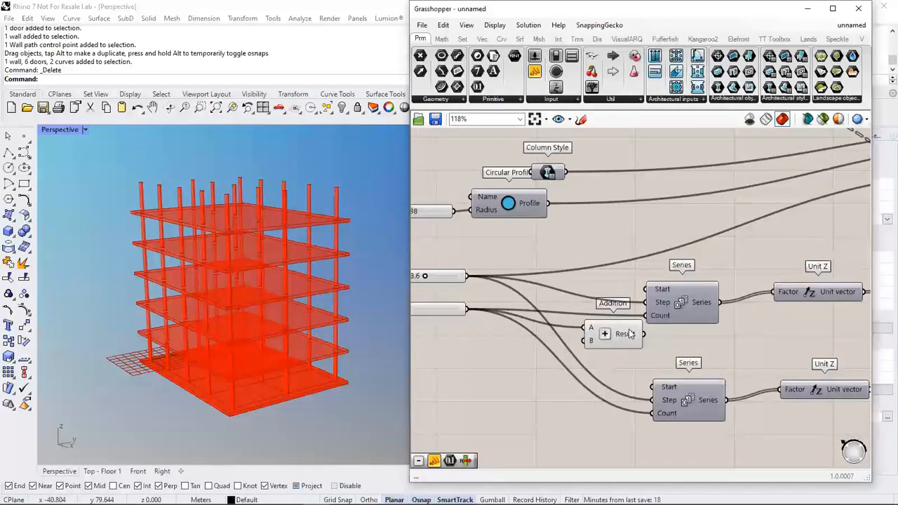
left_click_drag(644, 334, 594, 318)
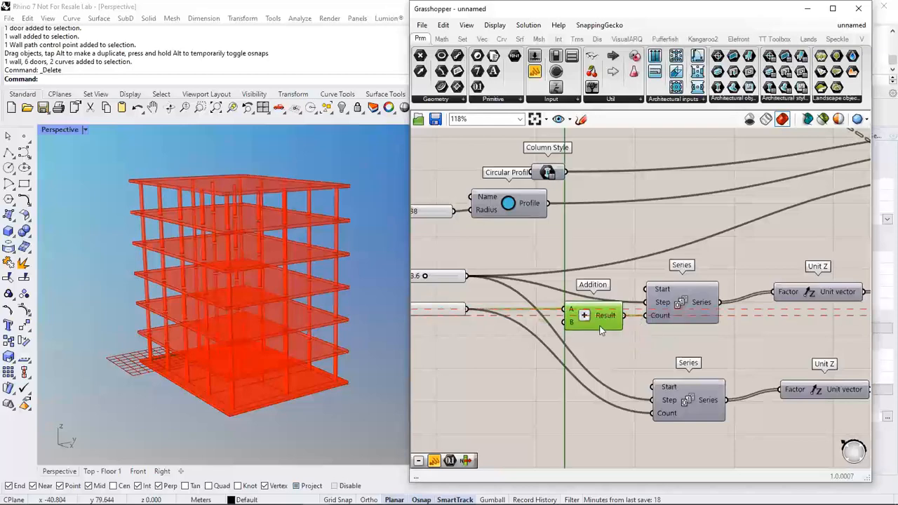
Set the Rectangular grid's Extent X to 3 and slightly increase its Size Y
scroll(221, 203, "down", 3)
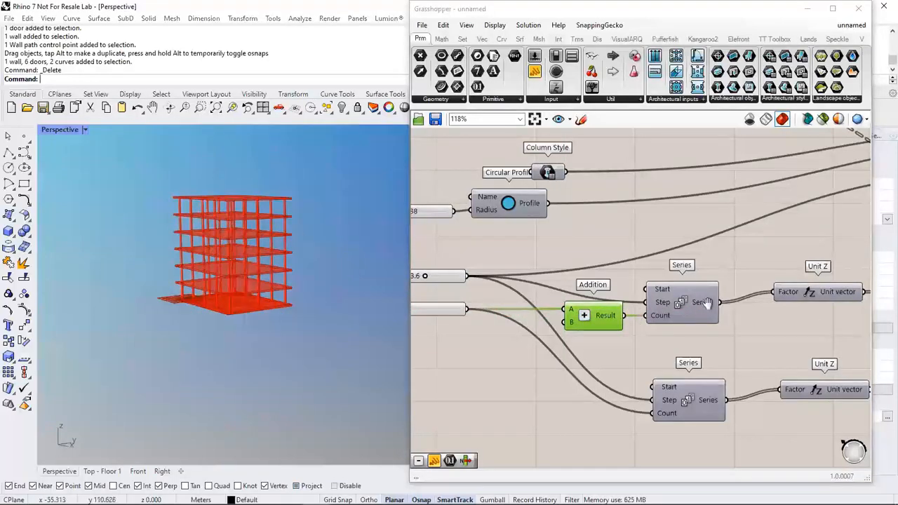
scroll(589, 331, "down", 5)
left_click(589, 331)
scroll(618, 334, "up", 4)
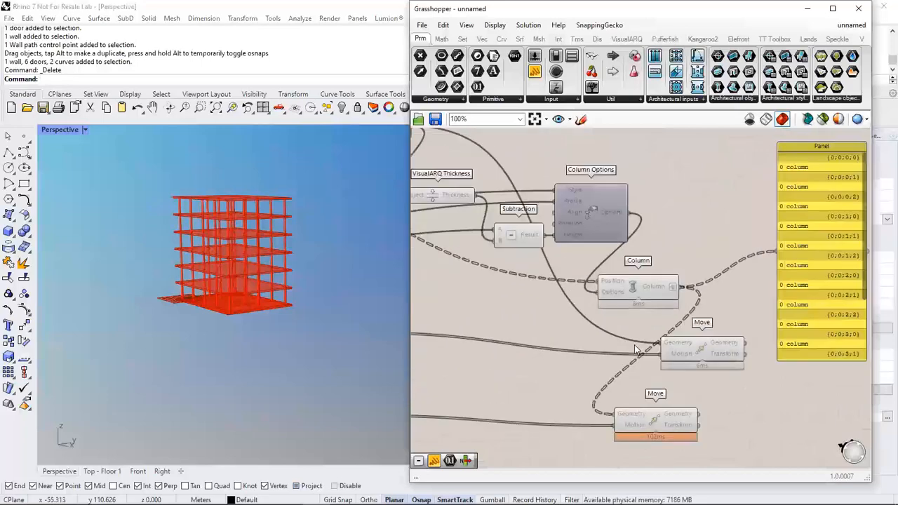
right_click_drag(506, 318, 677, 348)
scroll(677, 348, "down", 4)
scroll(554, 333, "up", 6)
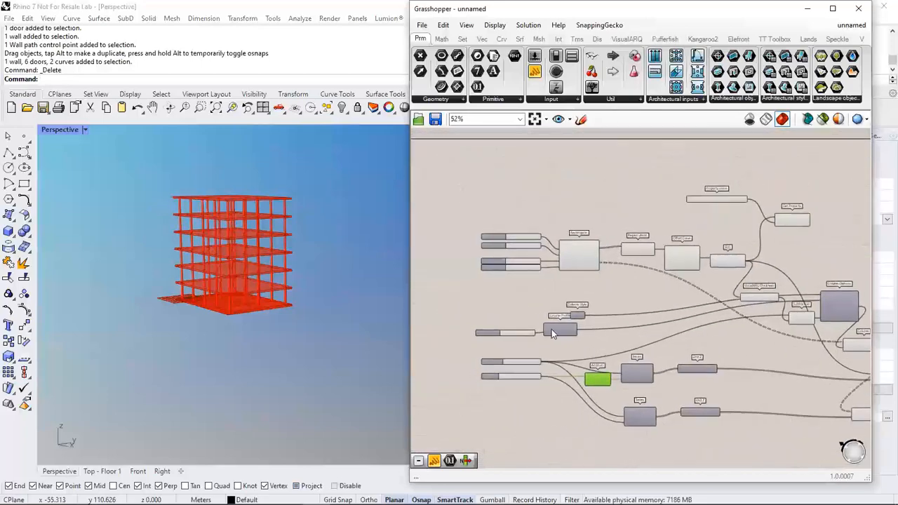
left_click_drag(555, 326, 563, 309)
right_click_drag(305, 280, 358, 289)
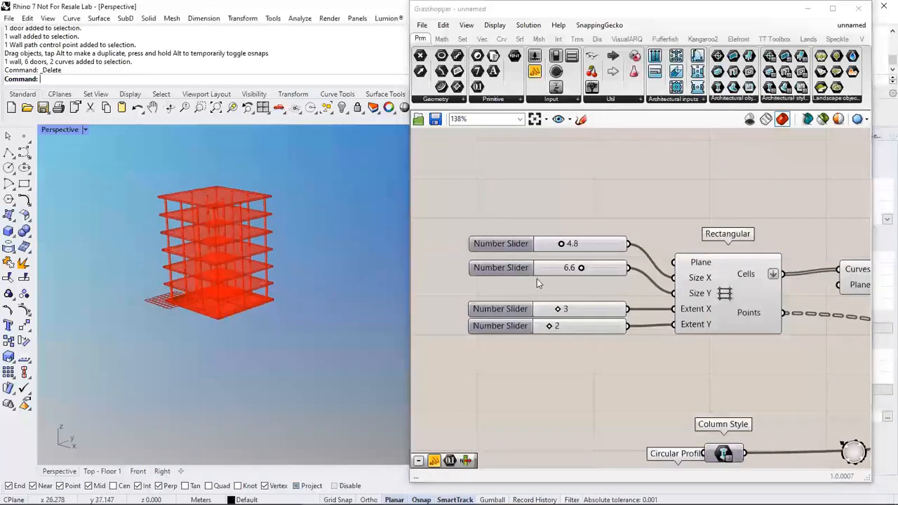
mouse_move(579, 272)
left_mouse_down()
mouse_move(589, 272)
mouse_move(573, 247)
mouse_move(584, 270)
left_mouse_up()
left_click(340, 347)
Set the Level Height to 3.4 and review the building from another angle
right_click_drag(543, 351, 550, 251)
scroll(551, 252, "down", 2)
scroll(564, 397, "up", 3)
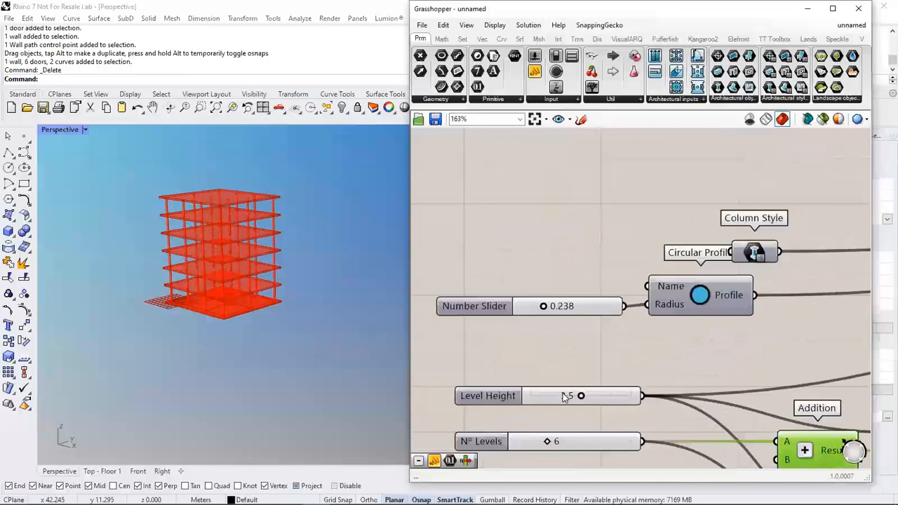
left_click_drag(565, 397, 562, 397)
mouse_move(303, 362)
right_mouse_down()
mouse_move(299, 327)
mouse_move(301, 359)
right_mouse_up()
scroll(263, 258, "up", 4)
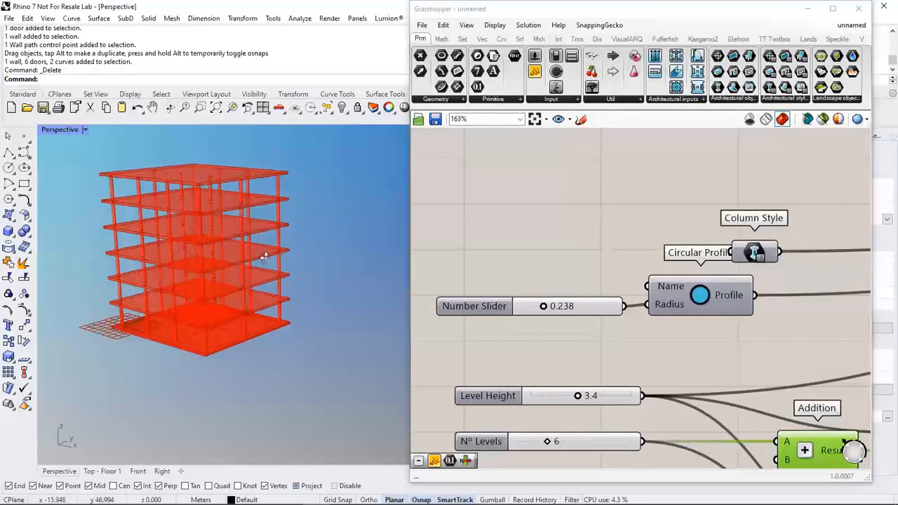
Switch the viewport to the Top - Floor 1 plan and set its display mode to Wireframe
scroll(520, 330, "down", 6)
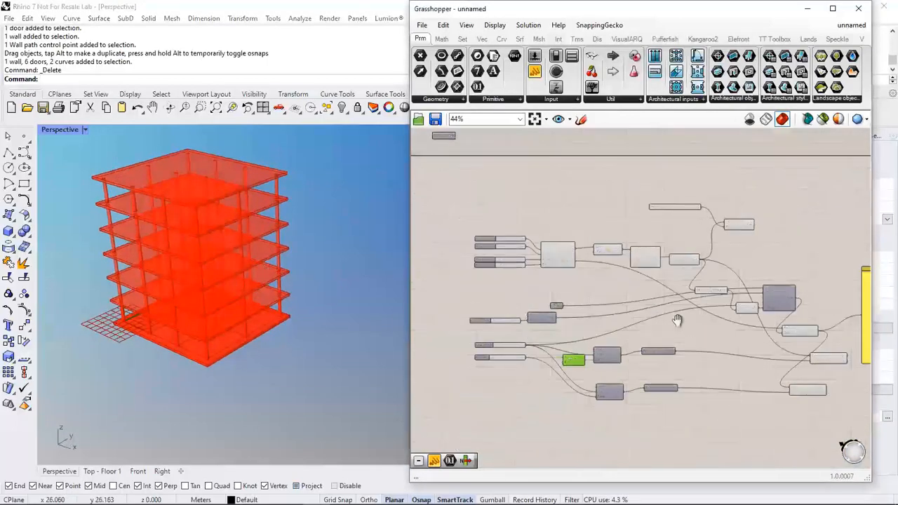
scroll(677, 321, "up", 4)
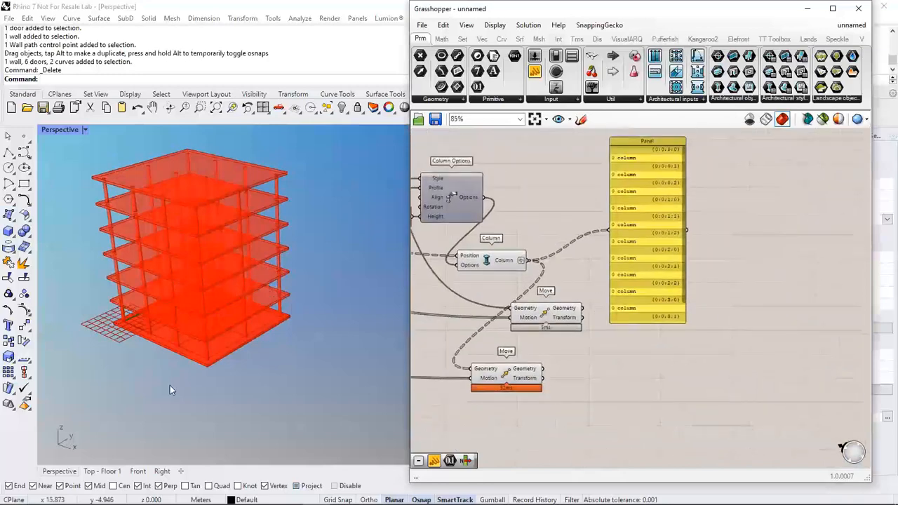
left_click(112, 471)
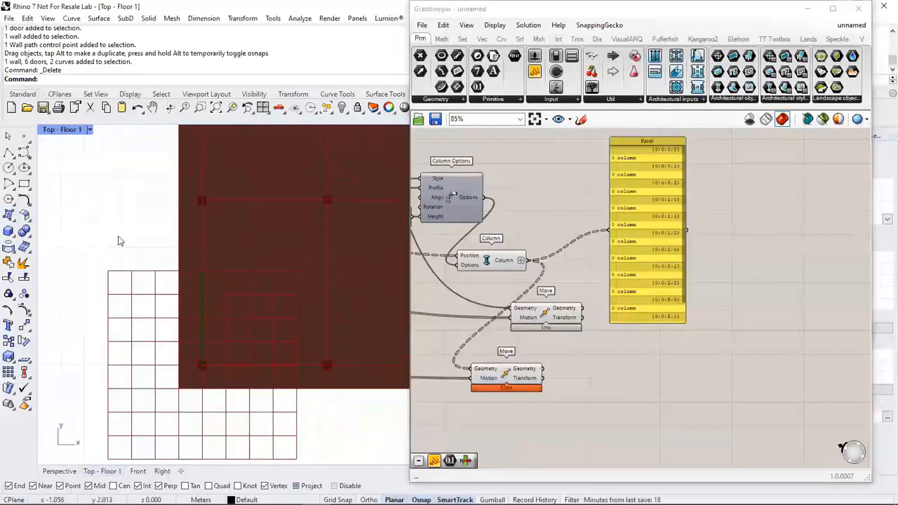
left_click(89, 129)
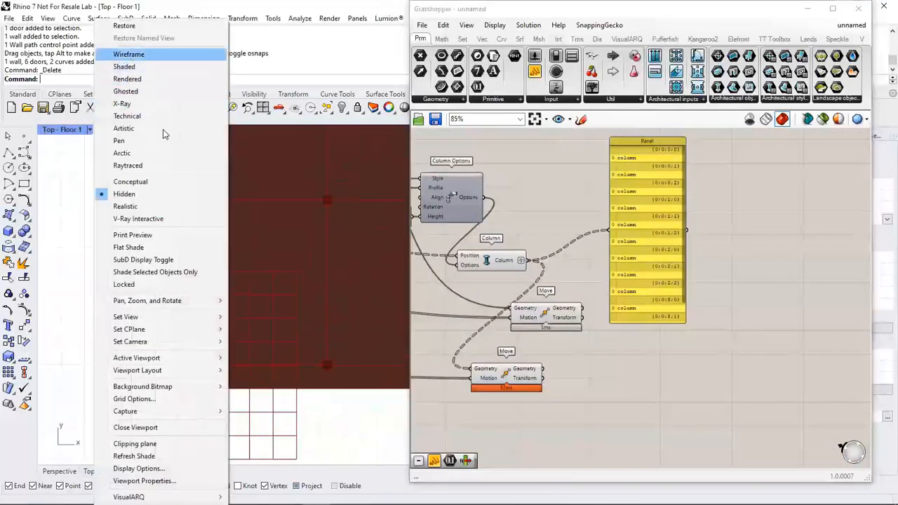
left_click(140, 55)
right_click_drag(190, 175, 118, 275)
scroll(118, 272, "down", 8)
scroll(117, 255, "up", 6)
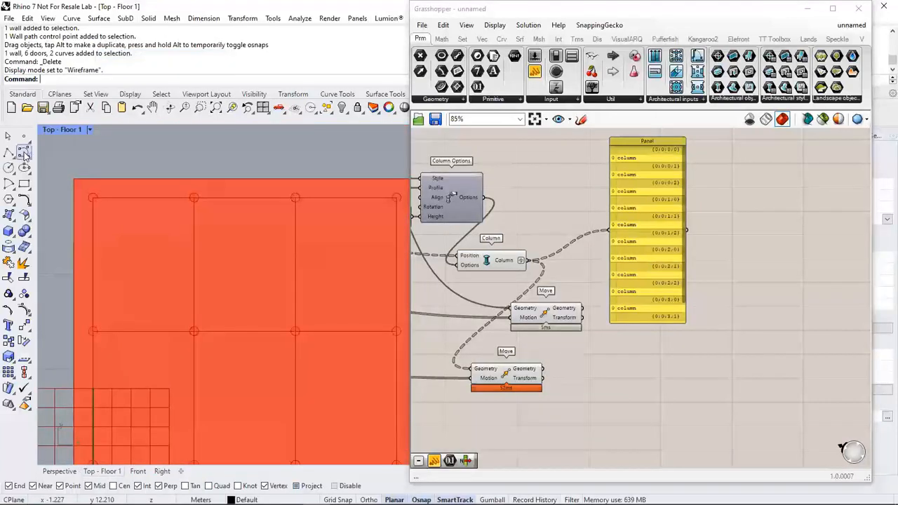
Draw a closed freeform control-point curve over the slab's upper-left grid bays in plan and shift it slightly
left_click(24, 154)
scroll(226, 225, "up", 2)
left_click(232, 223)
left_click(88, 222)
left_click(80, 309)
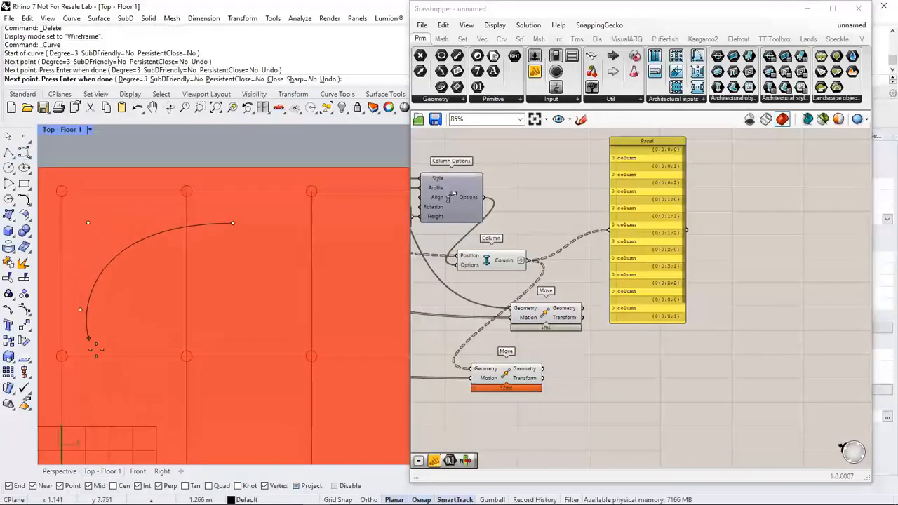
left_click(126, 381)
left_click(191, 303)
left_click(295, 275)
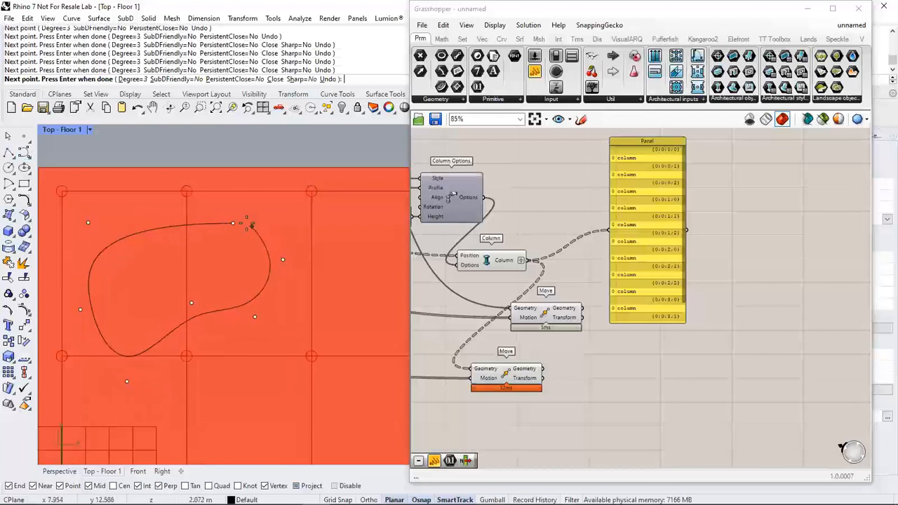
left_click(232, 223)
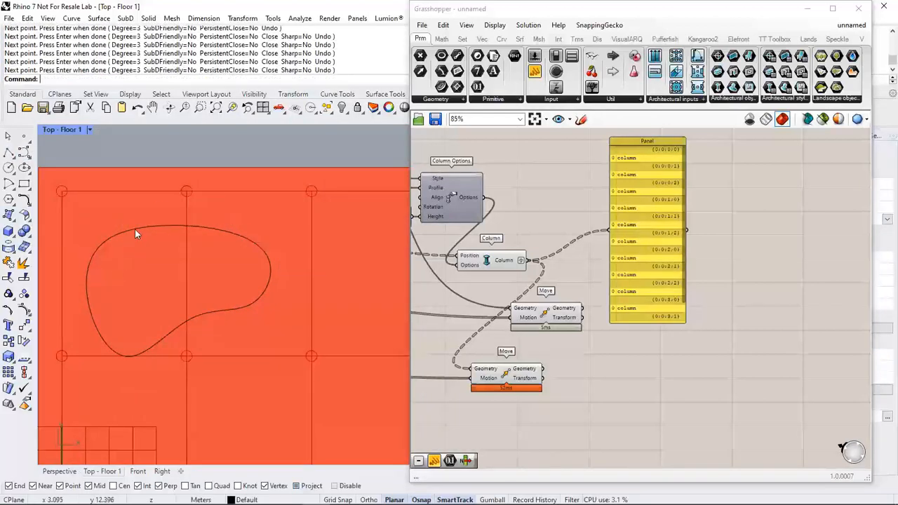
left_click_drag(135, 235, 128, 225)
scroll(178, 249, "down", 3)
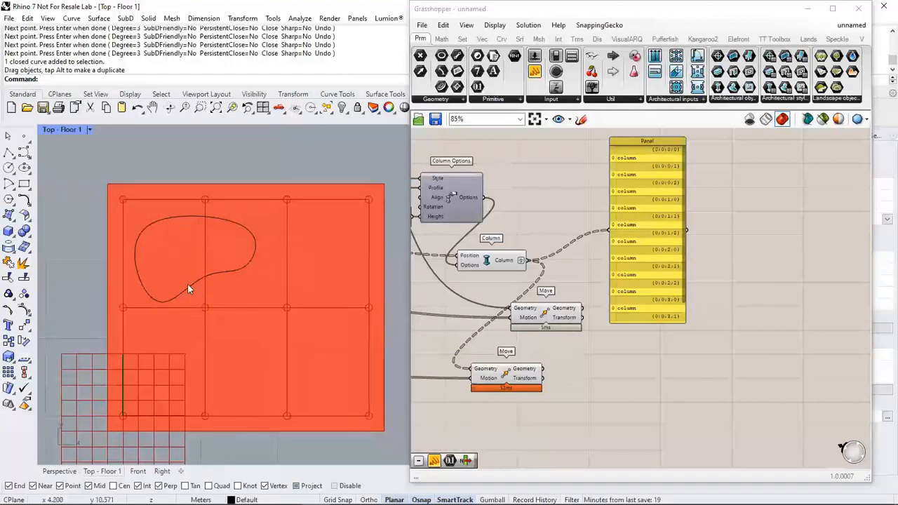
Add a Curve parameter below the Move components and reference the closed freeform curve in it
right_click_drag(559, 401, 573, 389)
double_click(572, 388)
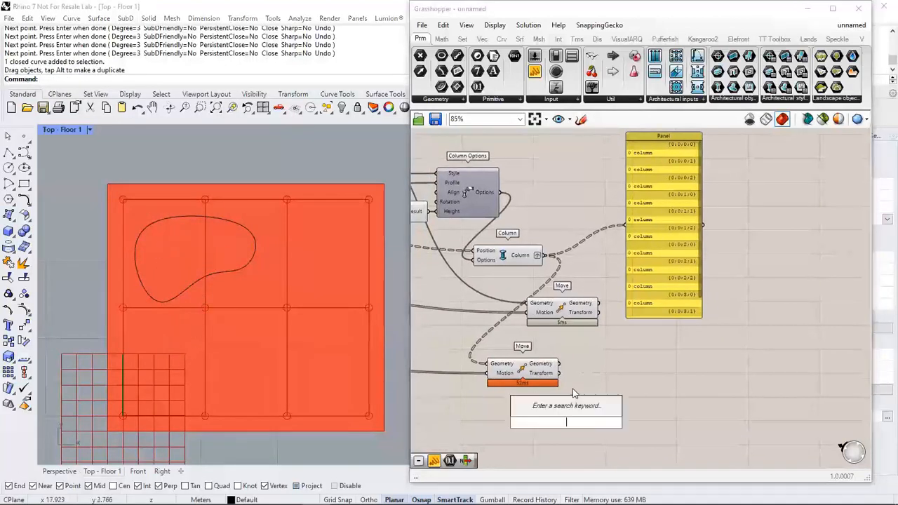
type("crv")
left_click(552, 399)
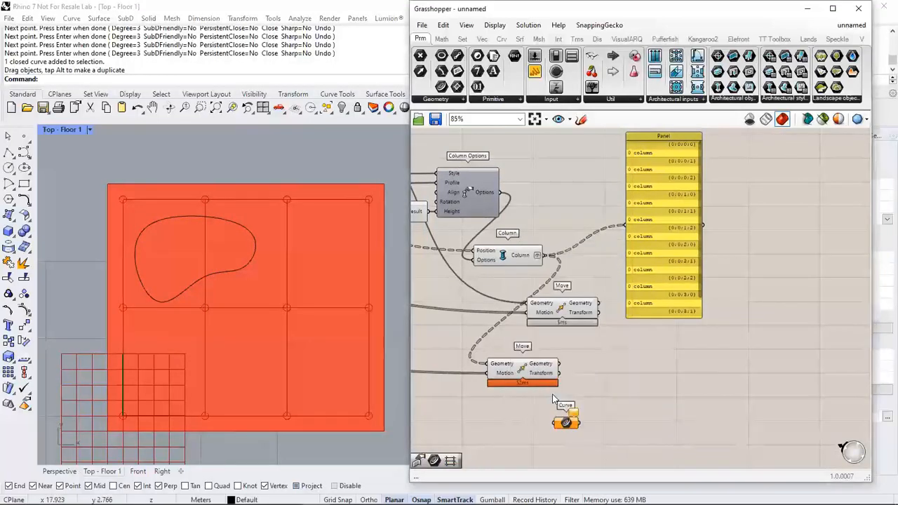
right_click(567, 421)
left_click(602, 427)
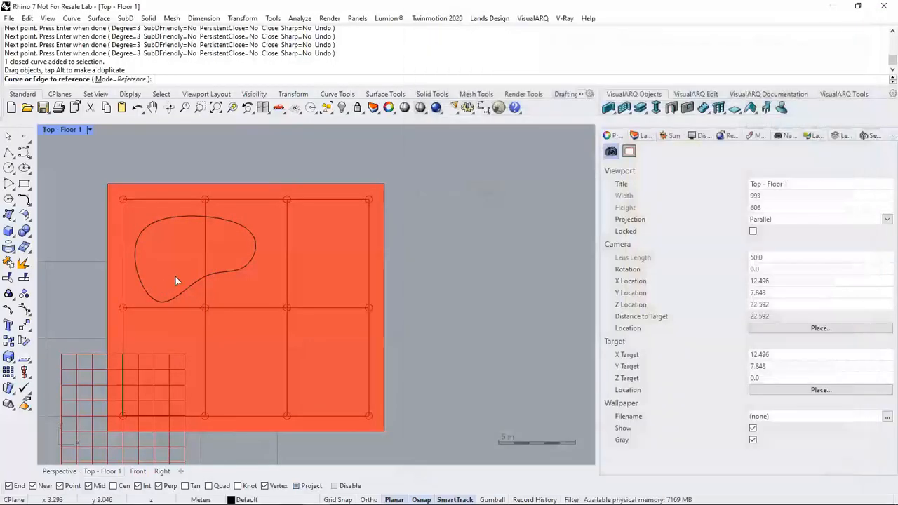
left_click(183, 290)
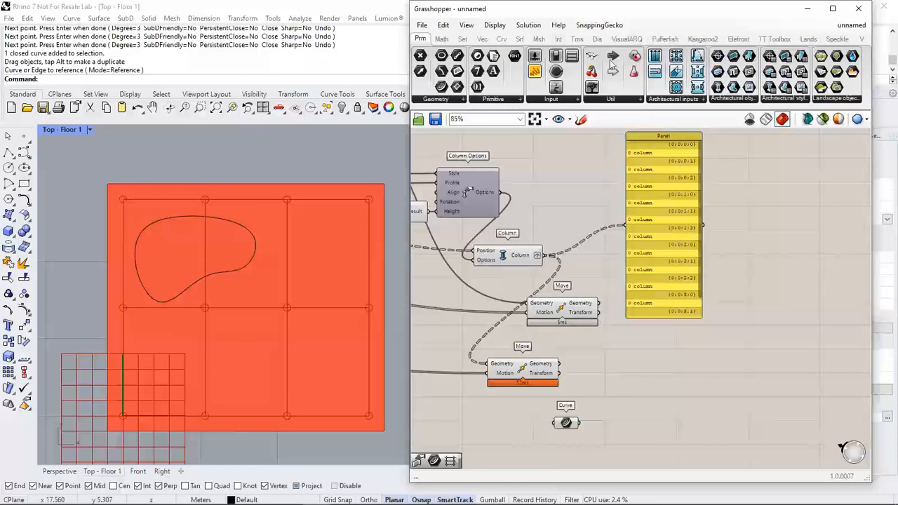
Add a Slab Subtract Boundary component fed by the slab Move's Geometry output and the Curve parameter
left_click(627, 39)
left_click(649, 85)
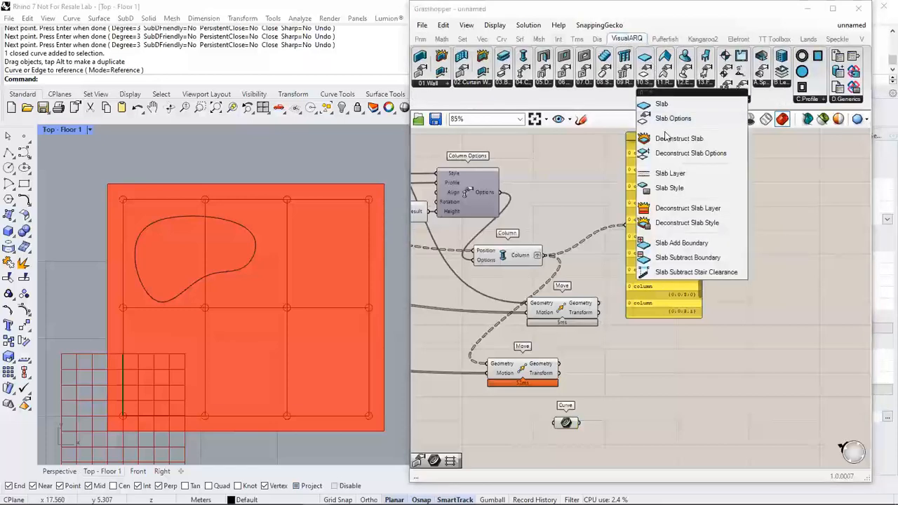
left_click_drag(680, 255, 663, 370)
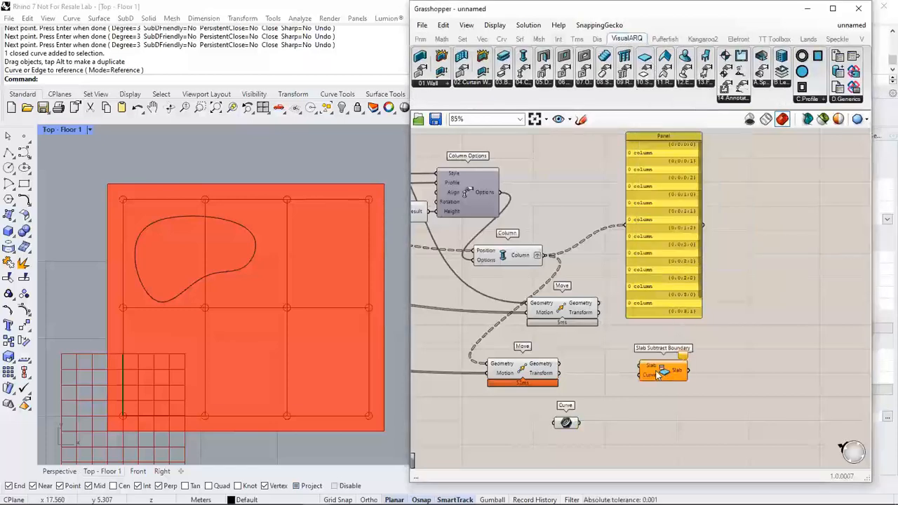
left_click(523, 365)
right_click_drag(572, 316, 544, 302)
left_click(543, 302)
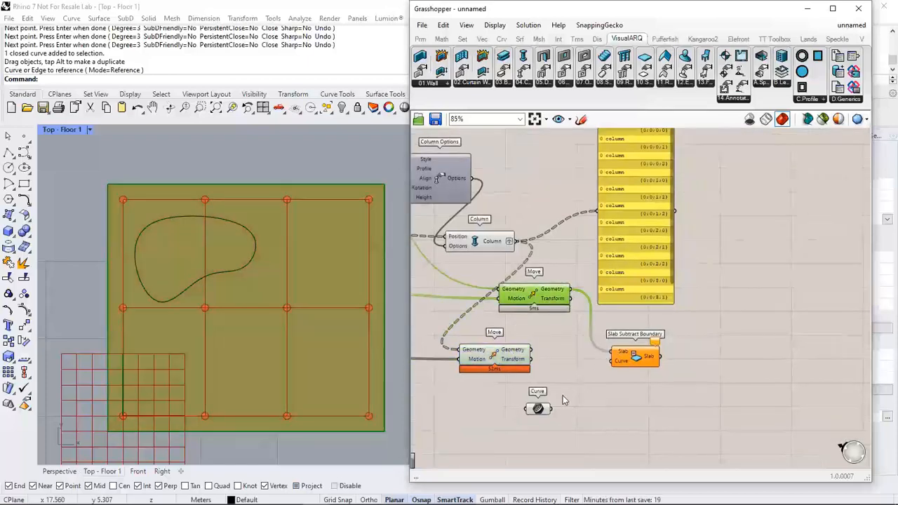
left_click_drag(552, 409, 611, 361)
Turn off the slab Move component's preview and inspect the slab openings in the Perspective view
middle_click(533, 300)
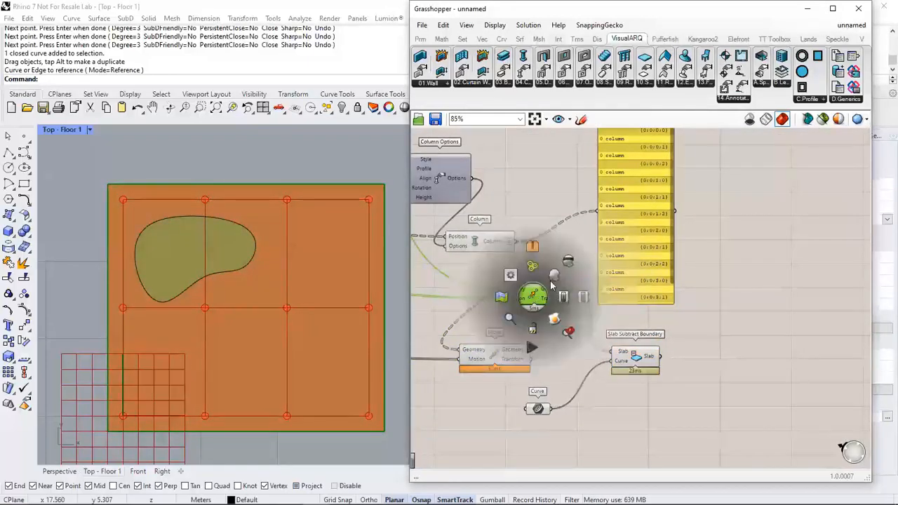
left_click(557, 279)
left_click(68, 475)
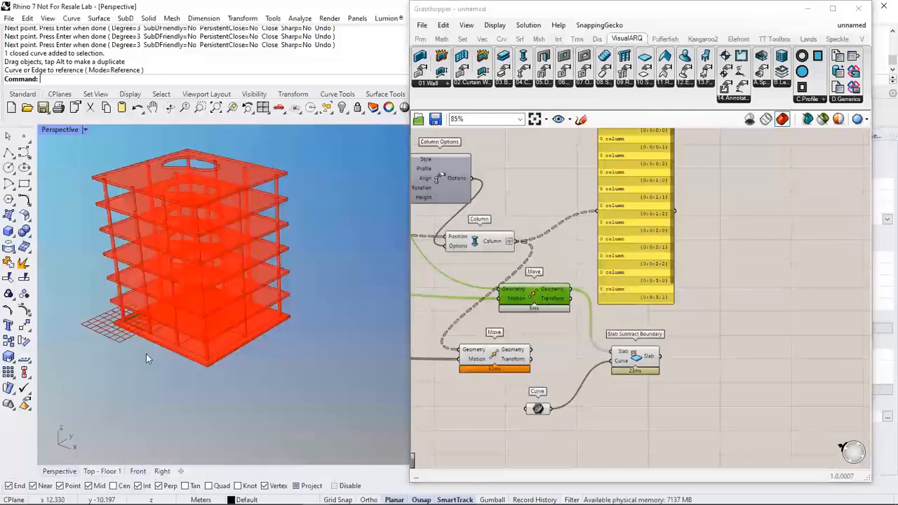
right_click_drag(146, 353, 427, 338)
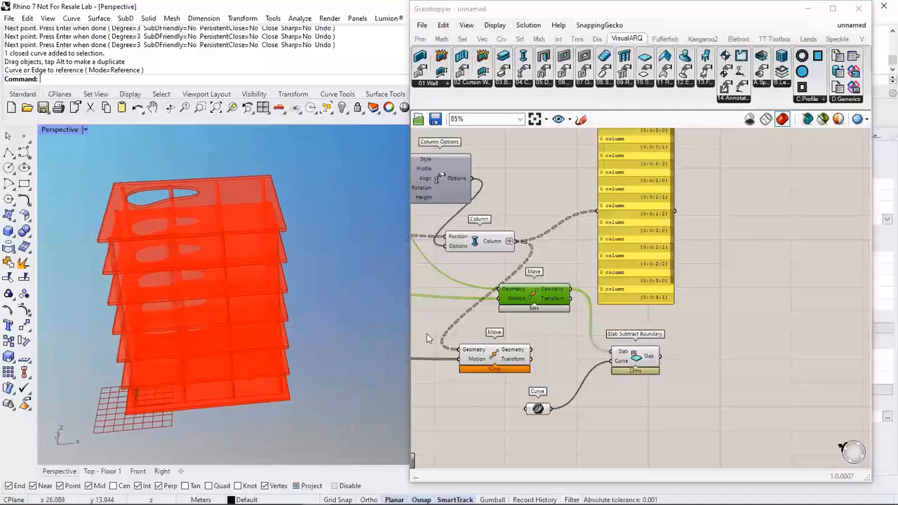
scroll(631, 382, "down", 1)
scroll(610, 364, "down", 1)
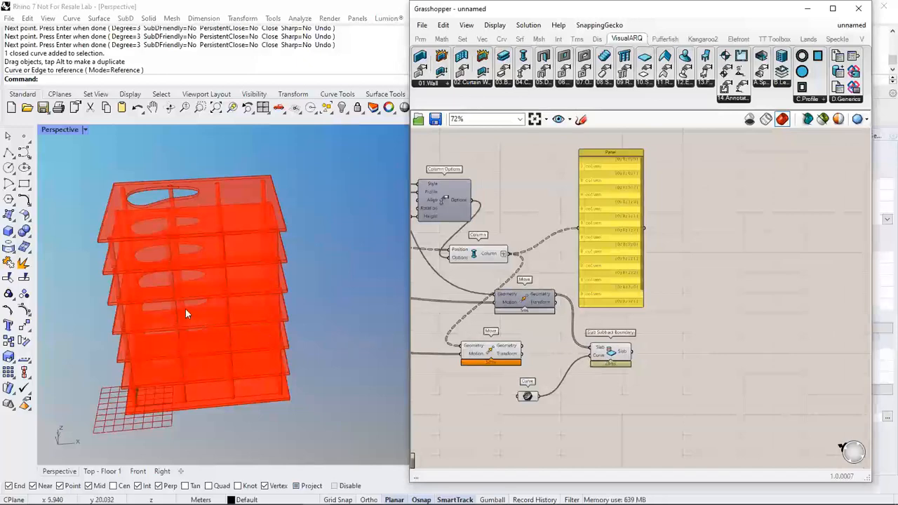
right_click_drag(186, 309, 214, 273)
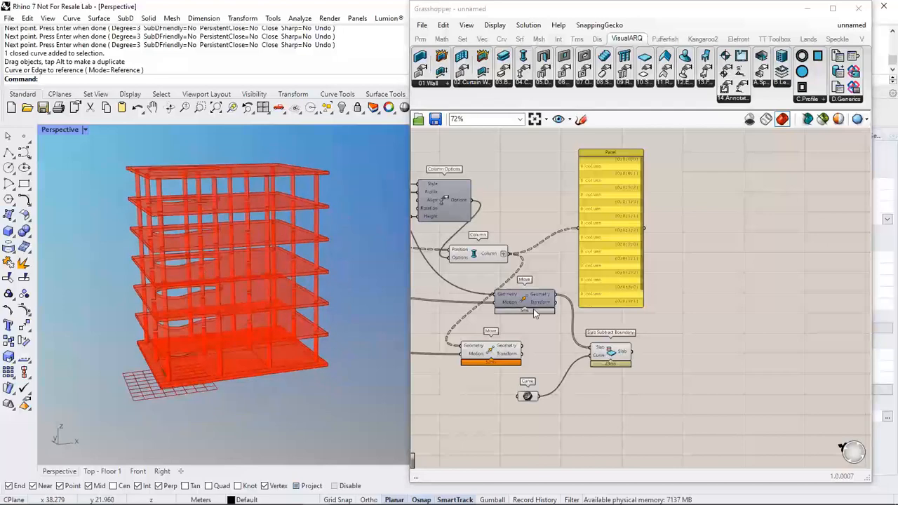
Add a VisualARQ Column parameter and connect the column Move's Geometry output to it
mouse_move(489, 362)
left_mouse_down()
mouse_move(485, 309)
mouse_move(485, 363)
left_mouse_up()
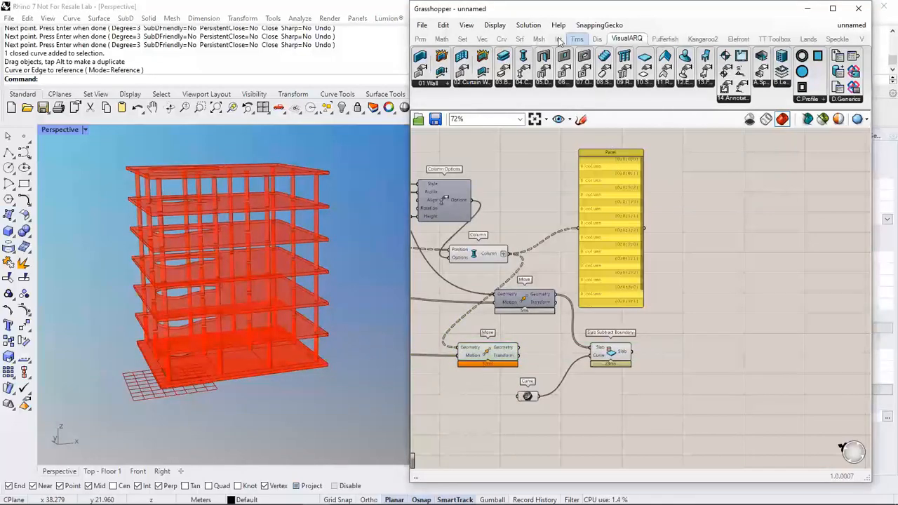
left_click(420, 38)
left_click_drag(719, 89, 763, 344)
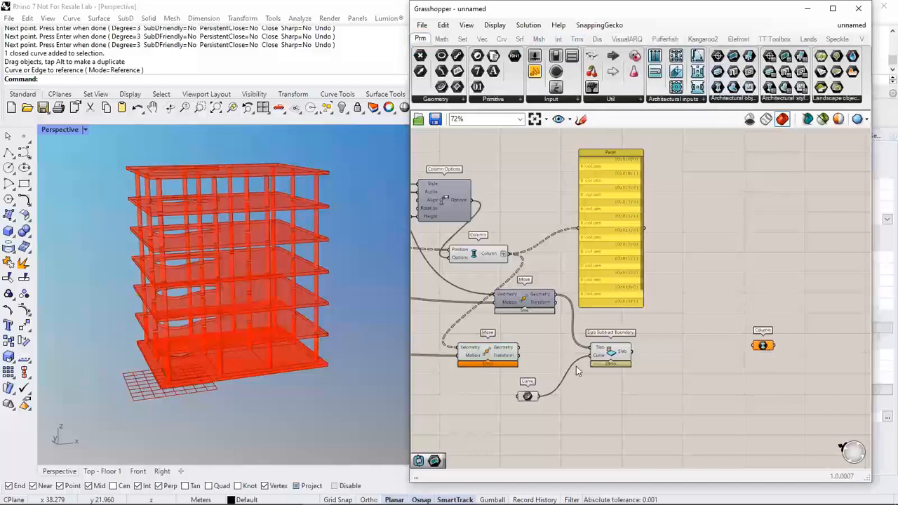
left_click_drag(518, 348, 755, 345)
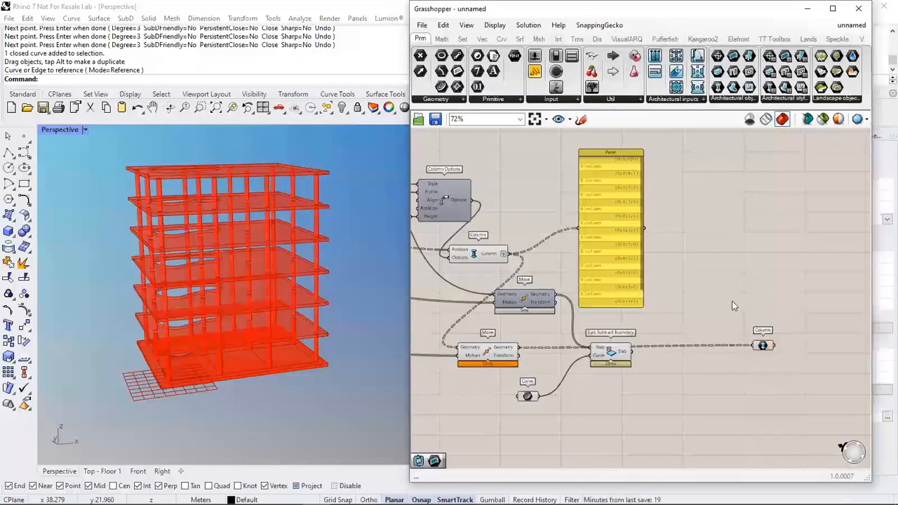
Turn off the preview of the Move component that produces the columns
left_click(489, 358)
middle_click(494, 343)
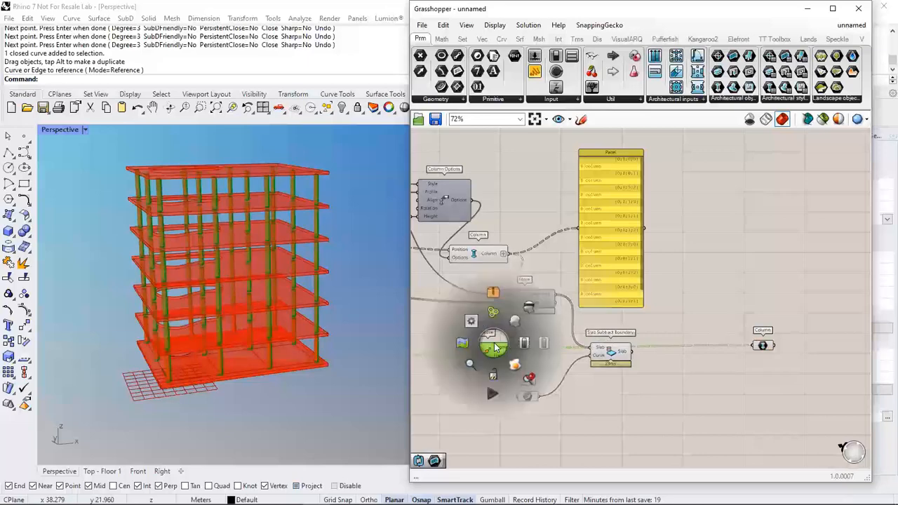
left_click(529, 310)
right_click_drag(632, 329, 628, 328)
scroll(628, 329, "down", 4)
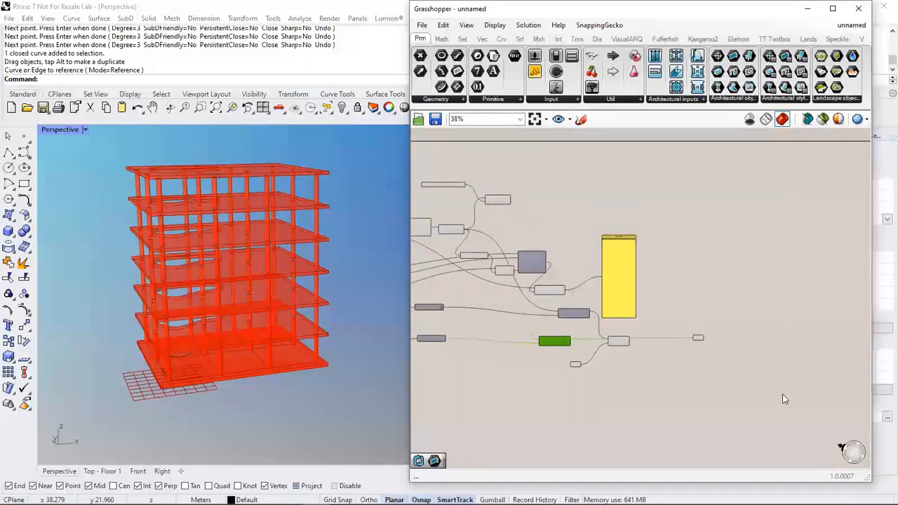
Select the Column parameter to highlight its columns and examine them across all levels from different angles
right_click_drag(701, 395, 583, 393)
scroll(609, 361, "up", 4)
right_click_drag(593, 361, 537, 369)
scroll(519, 321, "up", 3)
left_click(517, 323)
left_click(538, 369)
scroll(485, 330, "up", 1)
left_click(486, 329)
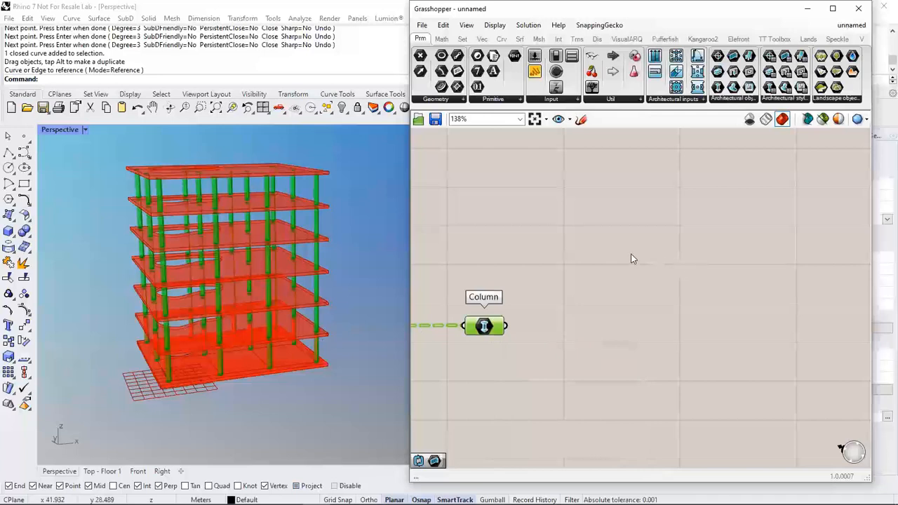
right_click_drag(541, 248, 572, 249)
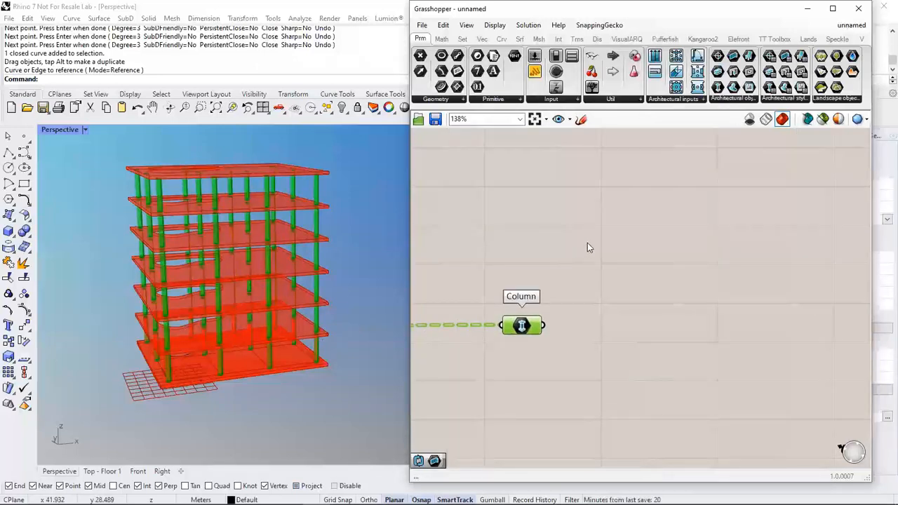
right_click_drag(587, 248, 540, 257)
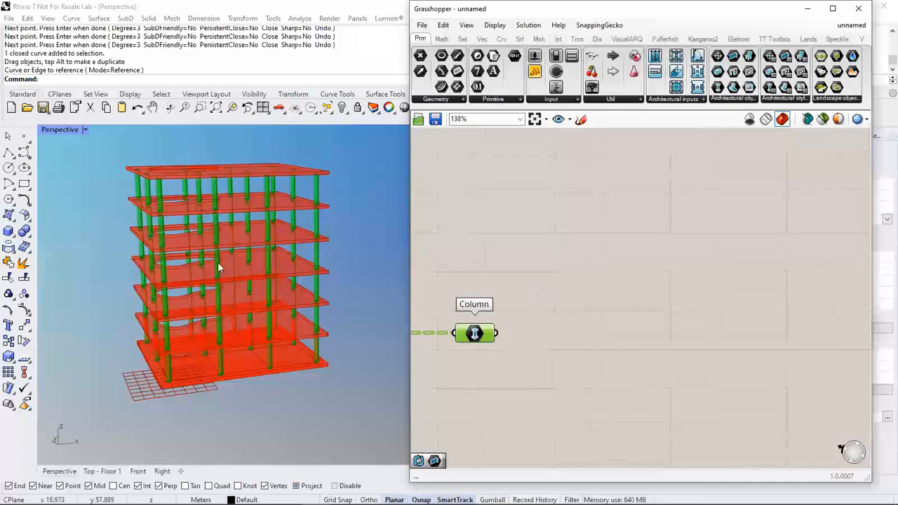
right_click_drag(227, 234, 194, 207)
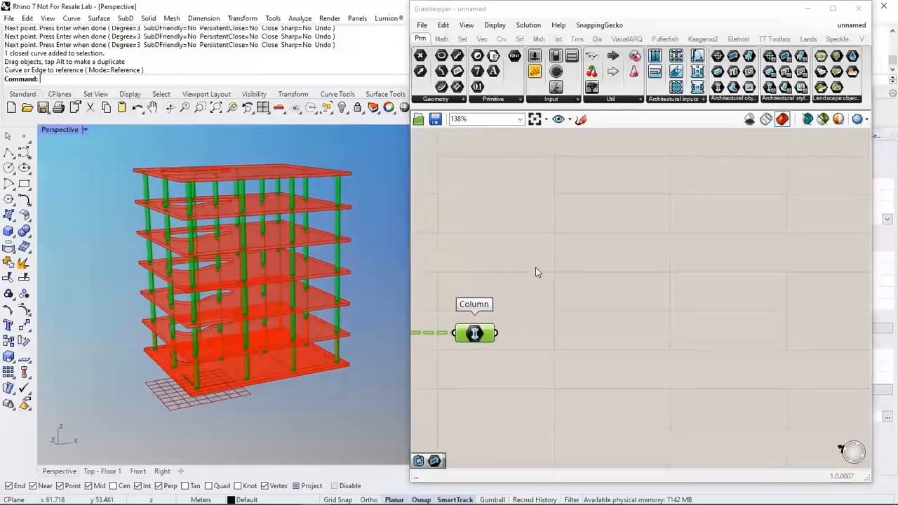
left_click(613, 244)
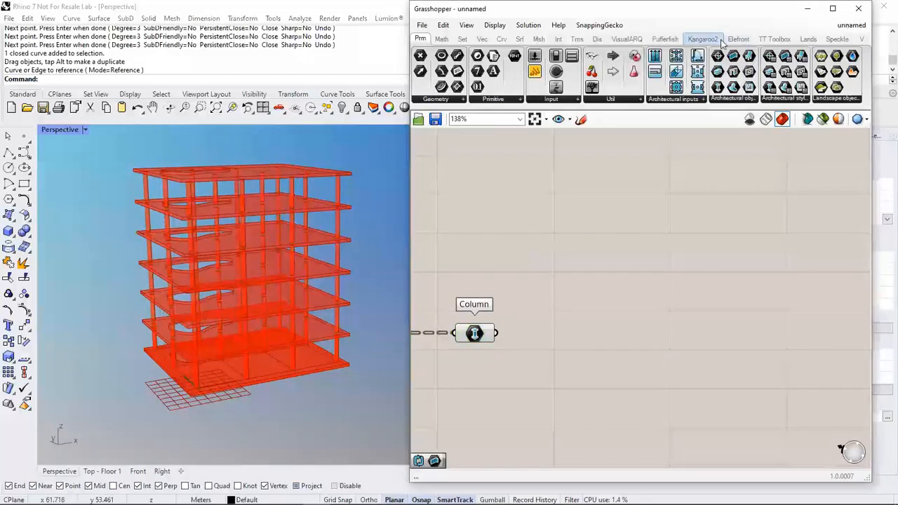
Add a VisualARQ Set Property component and connect the Column parameter to its Object input
left_click(627, 38)
left_click(842, 98)
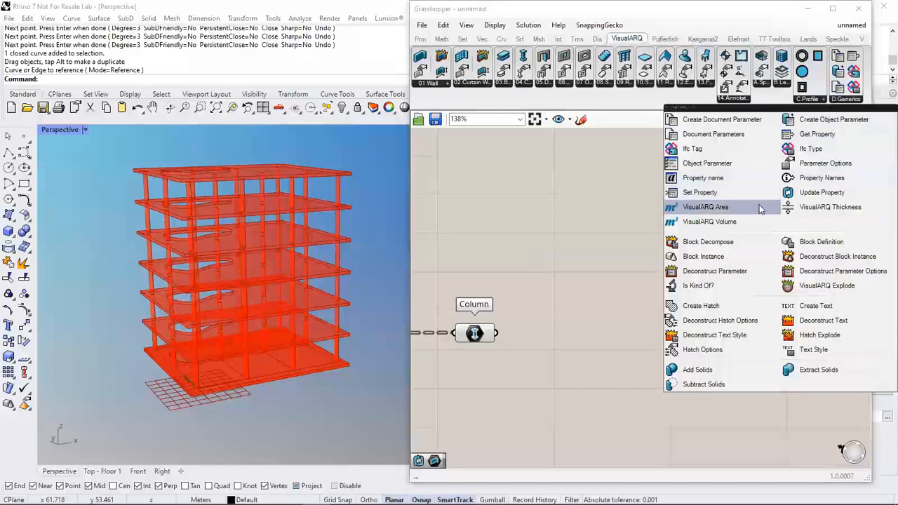
left_click_drag(702, 193, 641, 330)
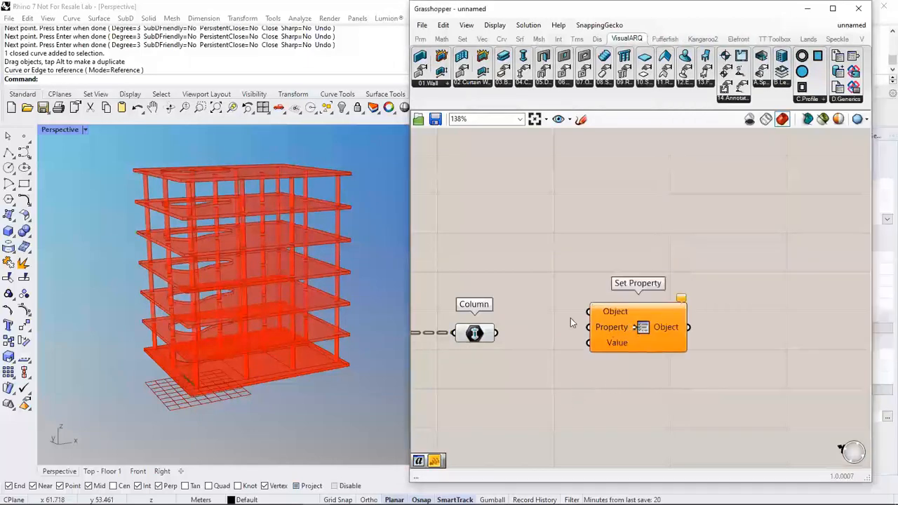
left_click_drag(497, 332, 649, 341)
right_click_drag(635, 334, 635, 315)
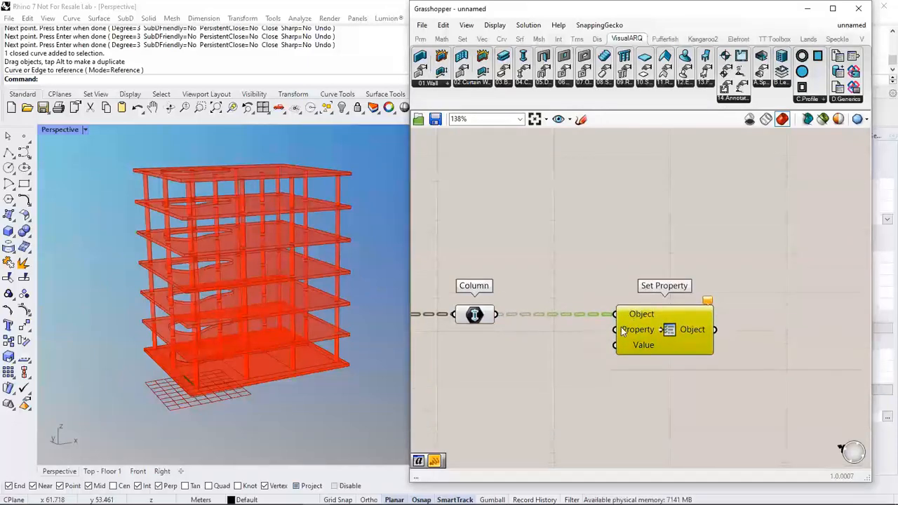
Add a VisualARQ Property name list set to name, connect it to Set Property's Property input, and space the components apart
left_click(839, 103)
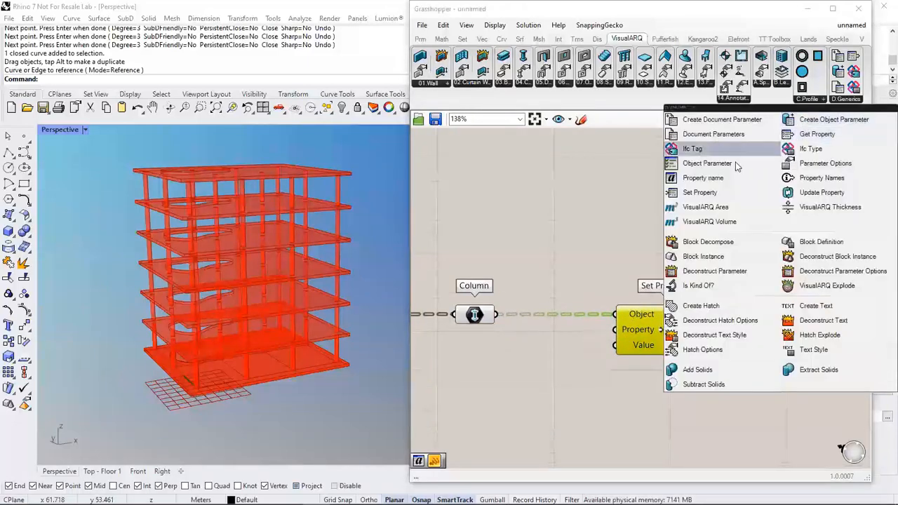
left_click(703, 178)
left_click(516, 378)
left_click(588, 376)
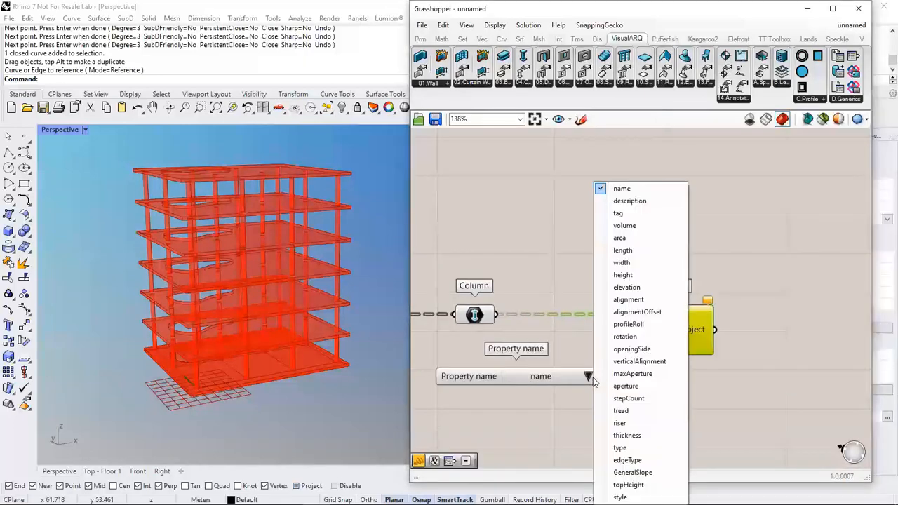
left_click(602, 187)
left_click_drag(600, 377, 617, 331)
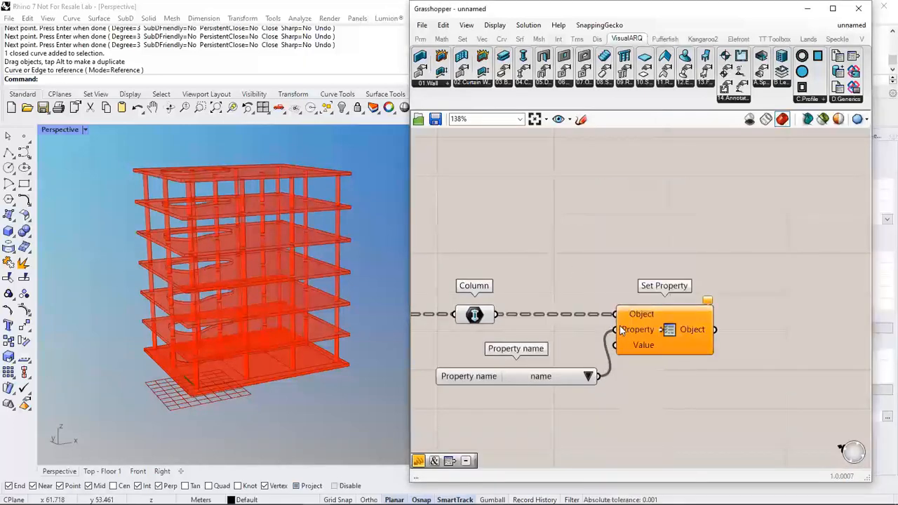
right_click_drag(671, 327, 622, 290)
left_click_drag(621, 290, 692, 337)
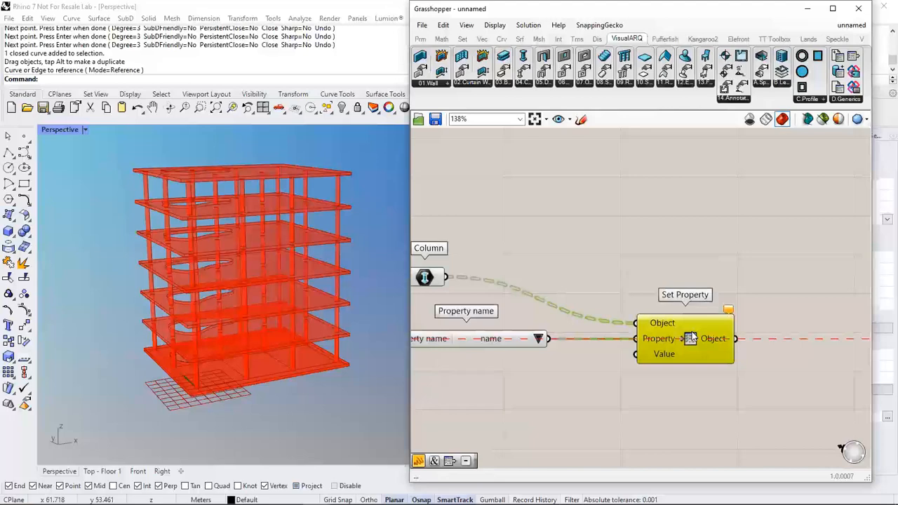
left_click(663, 240)
right_click_drag(649, 249, 696, 213)
right_click_drag(649, 308, 692, 283)
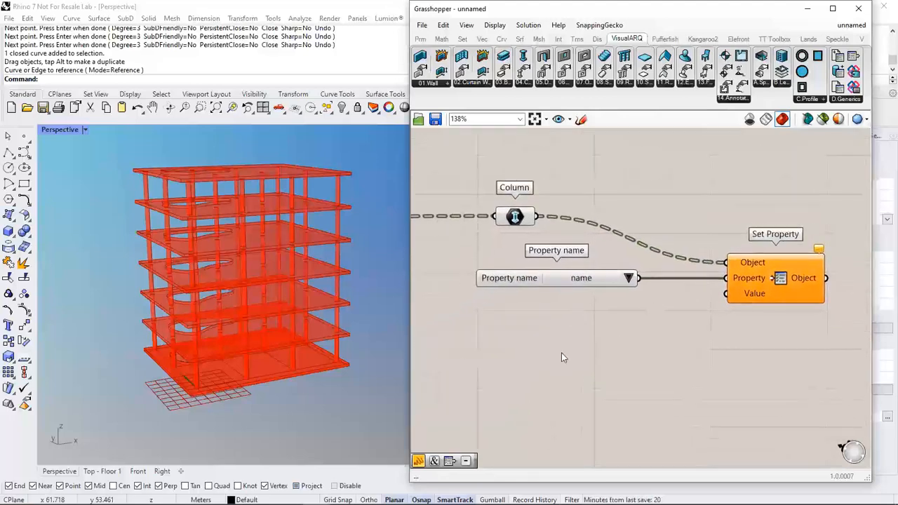
Add a Concatenate component below the Property name list
double_click(545, 357)
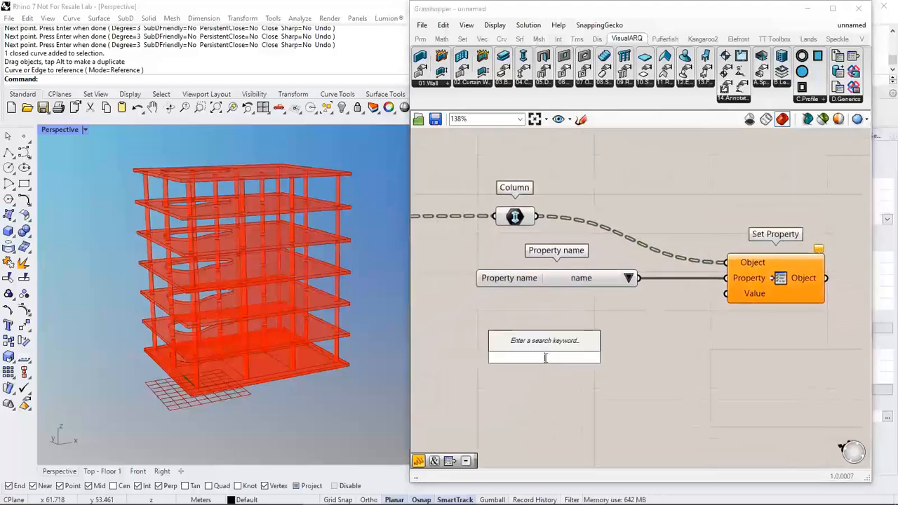
type("conc")
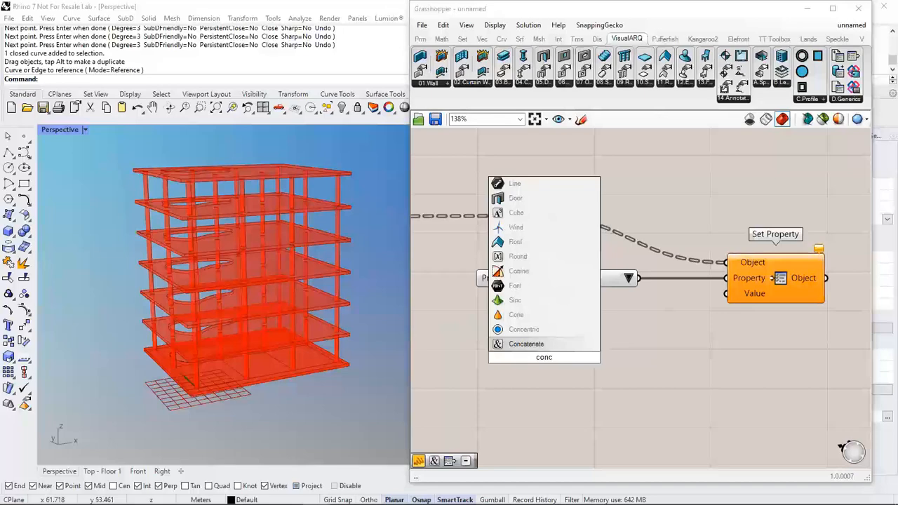
left_click(526, 344)
right_click_drag(532, 203, 549, 205)
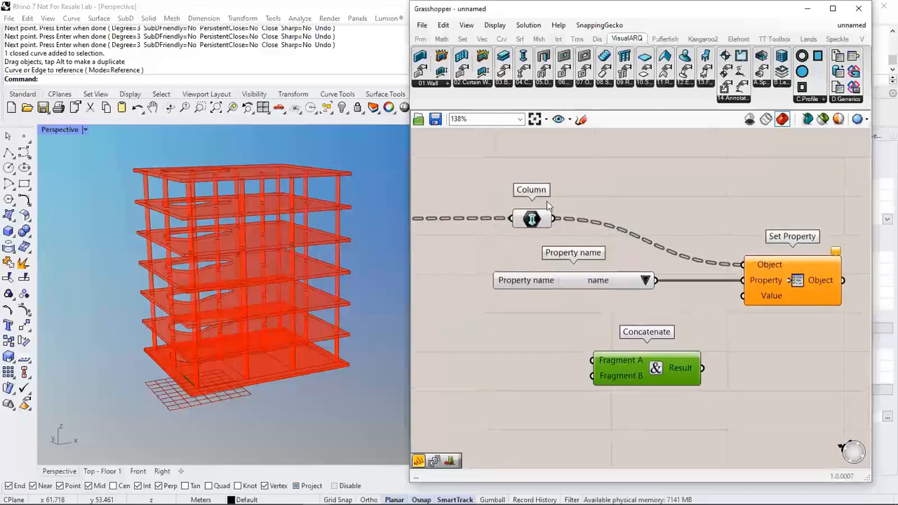
Add a panel containing "COL.", connect it to Concatenate's Fragment A input, and shrink it beside the component
left_click(420, 38)
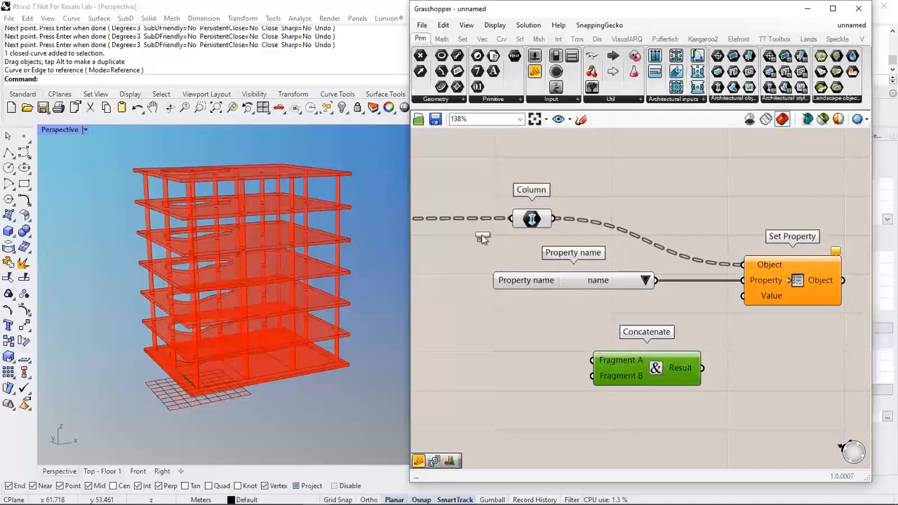
left_click_drag(481, 240, 471, 311)
double_click(472, 311)
type("COL.")
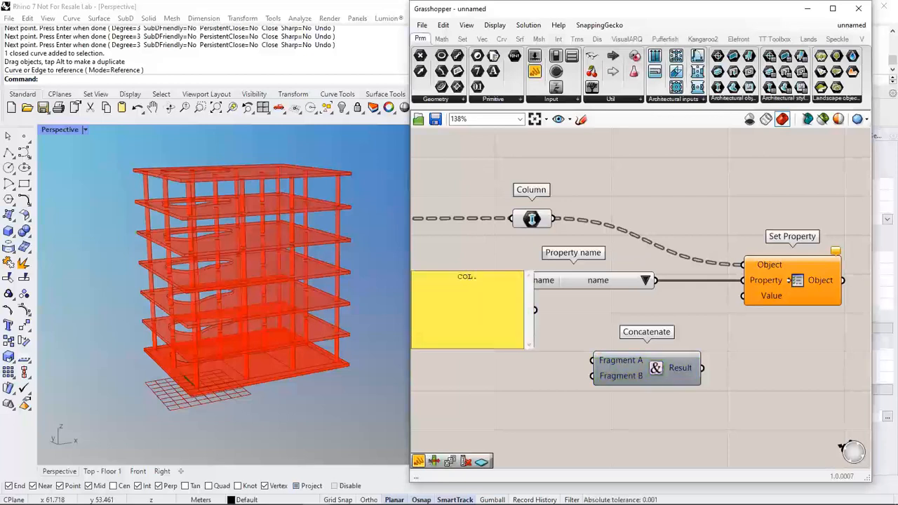
left_click(512, 387)
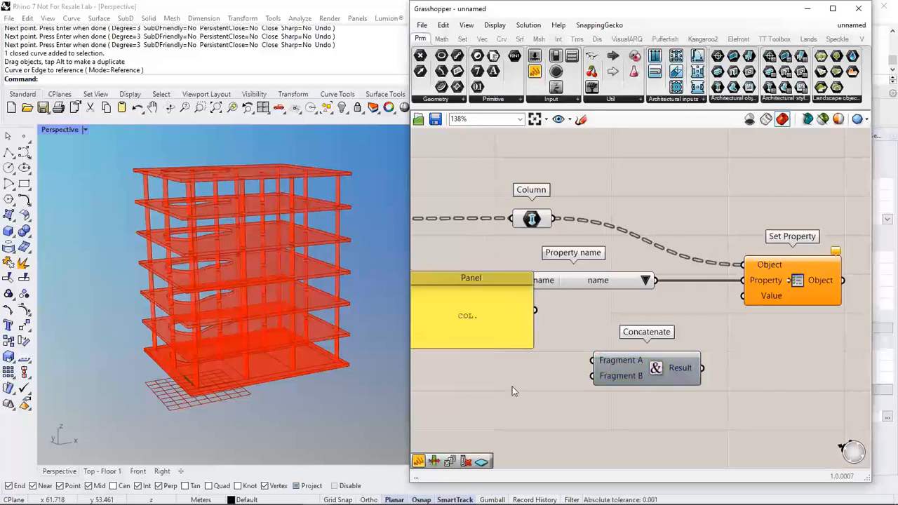
left_click_drag(535, 310, 592, 359)
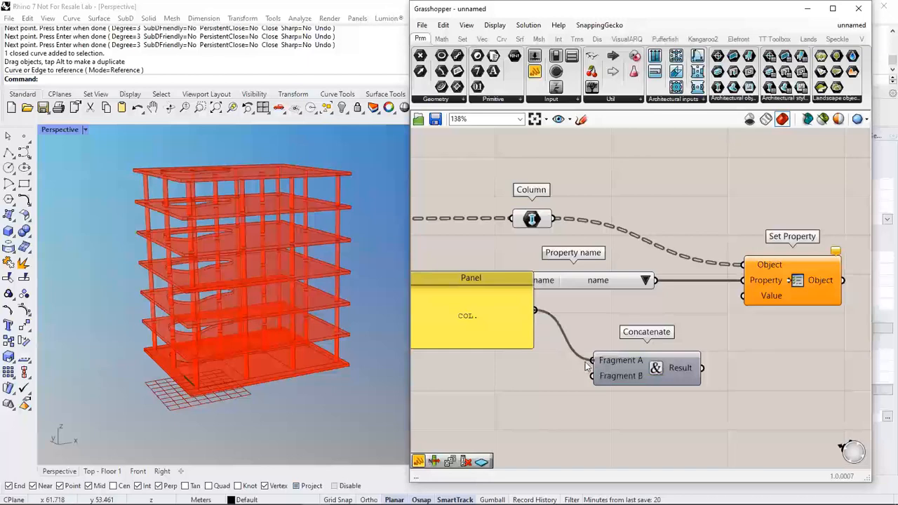
left_click_drag(492, 346, 516, 350)
right_click_drag(547, 365, 565, 328)
right_click_drag(536, 286, 513, 312)
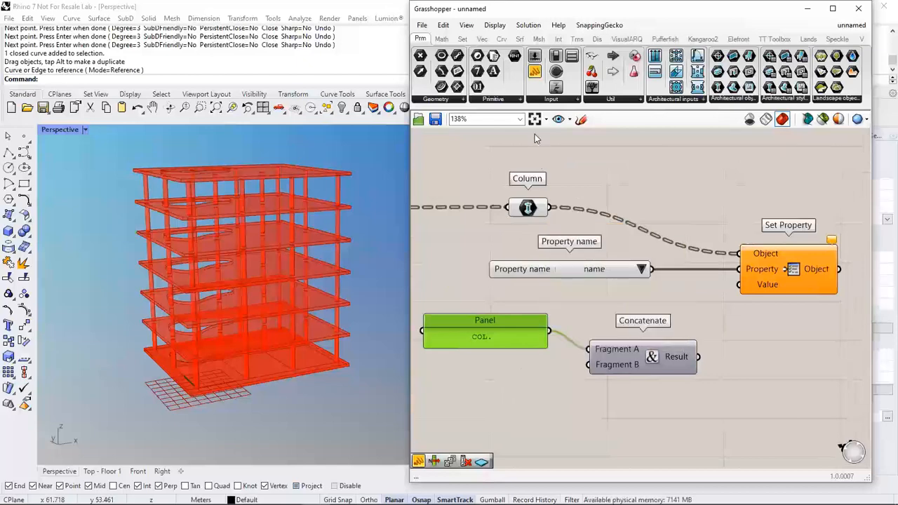
Attach a panel to the Column parameter's output and examine how its data is structured
key("Return")
left_click_drag(549, 207, 569, 168)
right_click_drag(606, 179, 552, 204)
left_click_drag(589, 222, 589, 349)
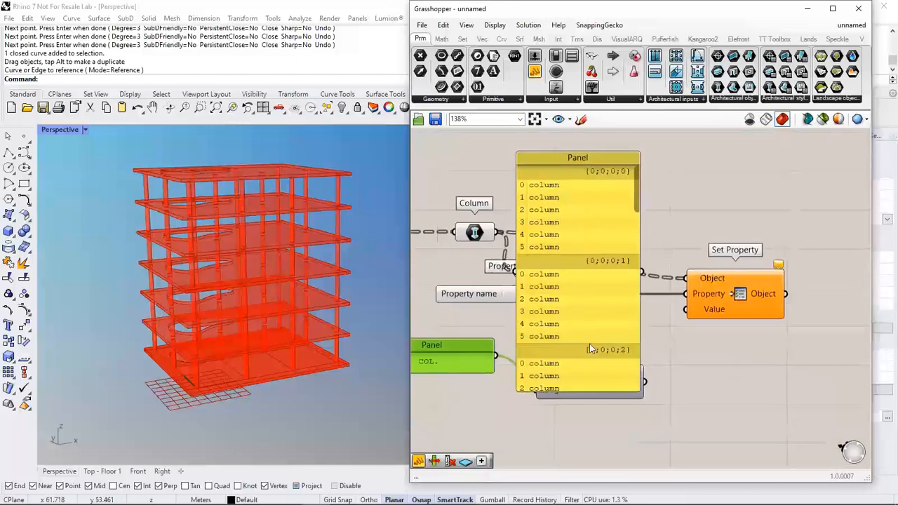
right_click_drag(566, 253, 587, 242)
left_click_drag(586, 240, 605, 239)
right_click_drag(588, 183, 567, 221)
left_click_drag(567, 221, 630, 181)
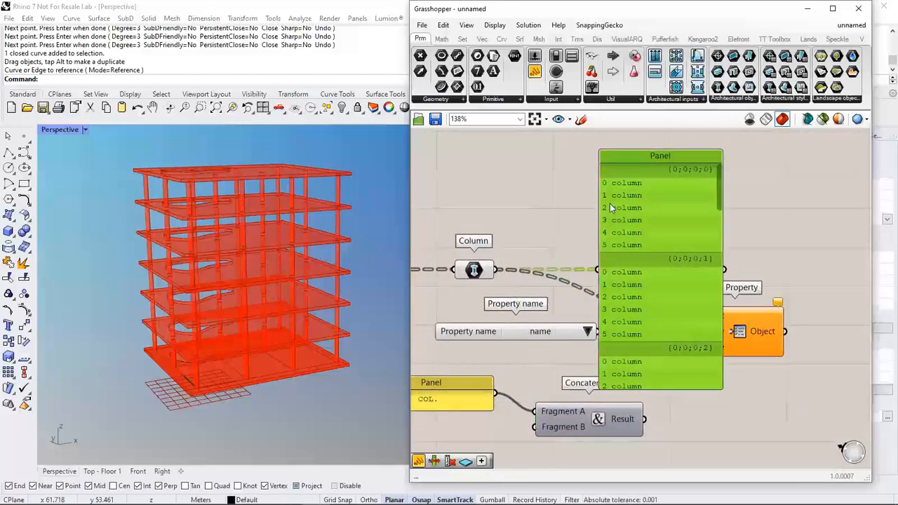
Flatten the Column parameter, check its list in the attached panel, and delete that panel
right_click(491, 275)
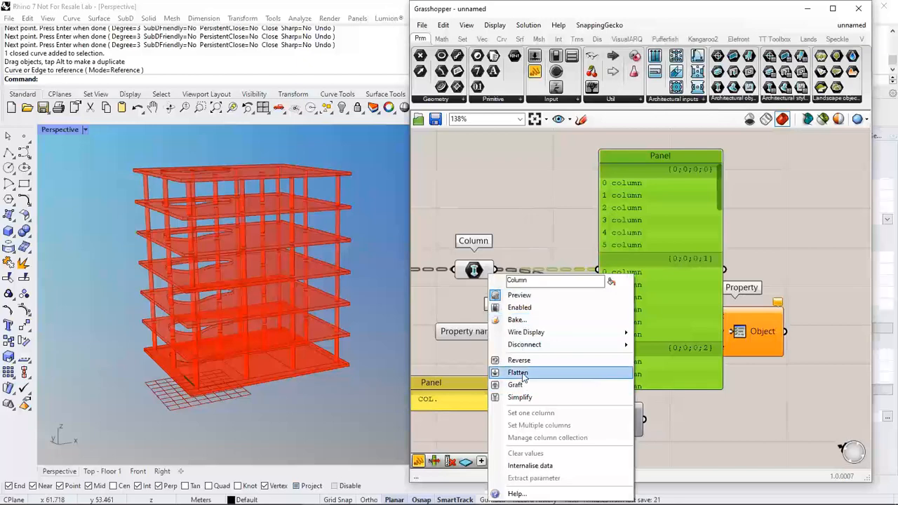
left_click(523, 374)
right_click_drag(569, 214, 537, 191)
left_click(538, 191)
left_click(602, 215)
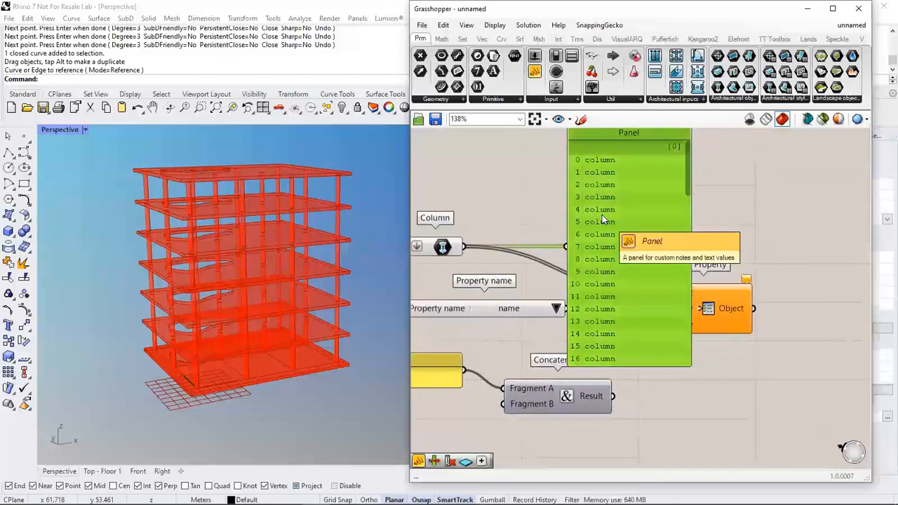
key("Delete")
Add a List Length component, feed it from the Column parameter, and check the number of columns
double_click(557, 183)
type("Li")
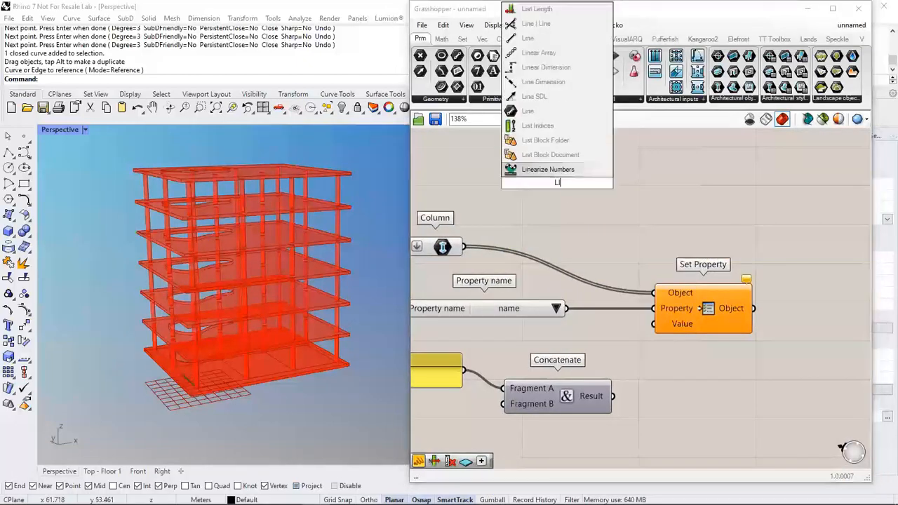
type("ST")
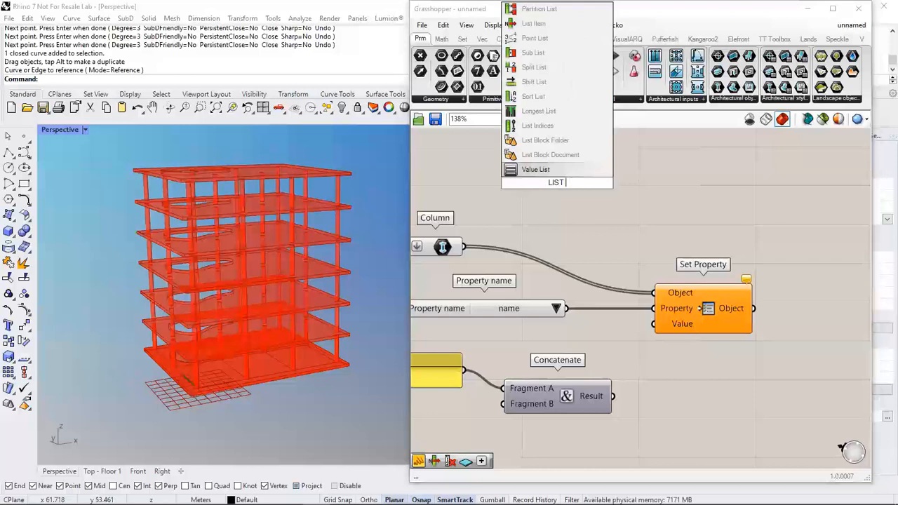
type(" LE")
left_click(537, 154)
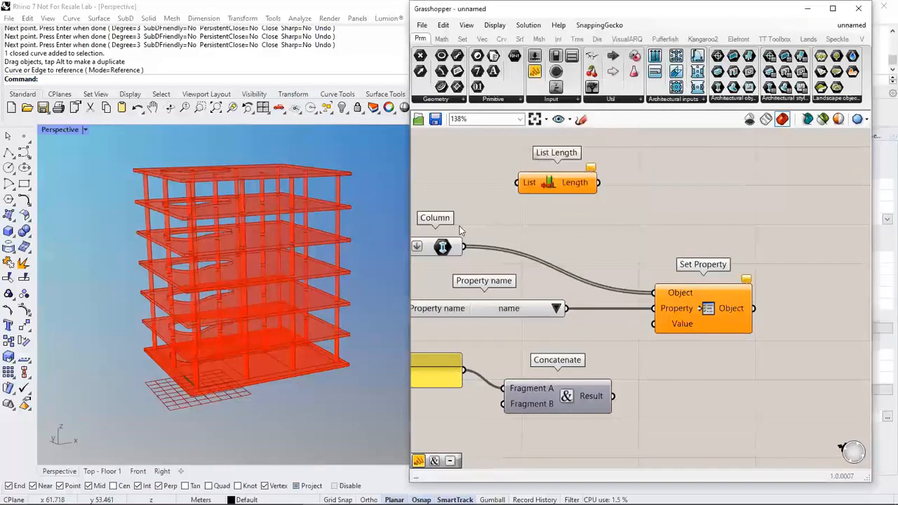
left_click_drag(463, 246, 517, 183)
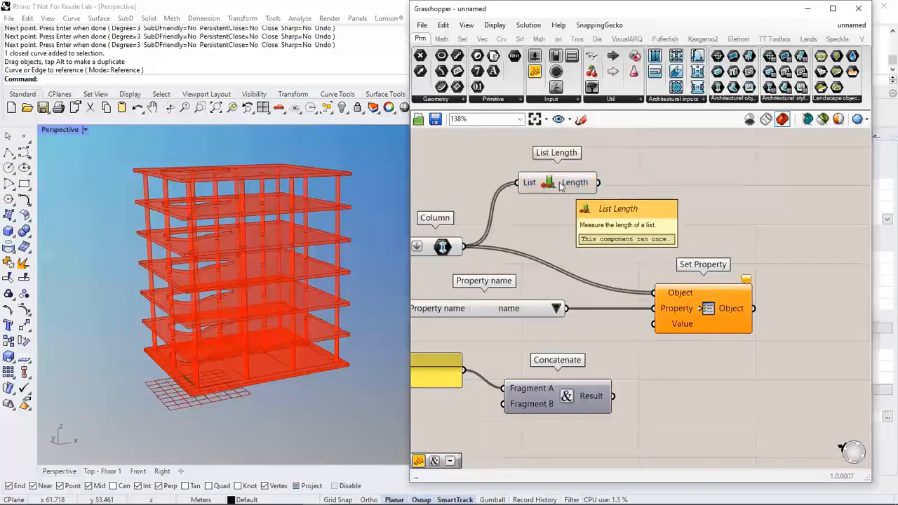
mouse_move(579, 186)
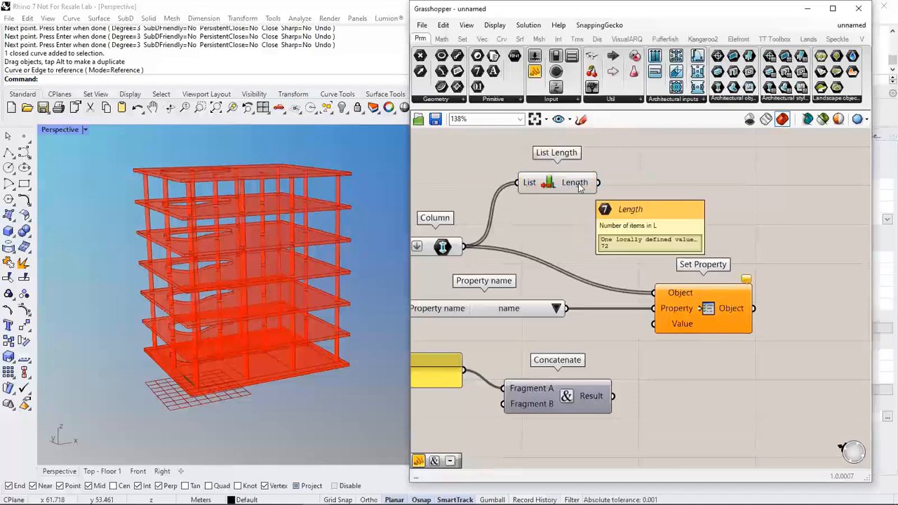
Make room on the canvas and add a Series component with its Count input fed by List Length
scroll(564, 230, "down", 3)
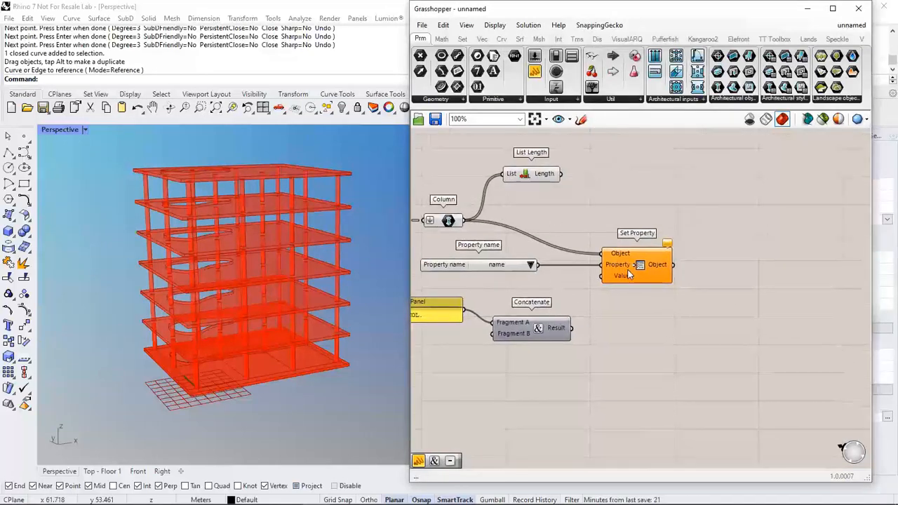
left_click_drag(629, 274, 715, 262)
left_click_drag(539, 324, 573, 331)
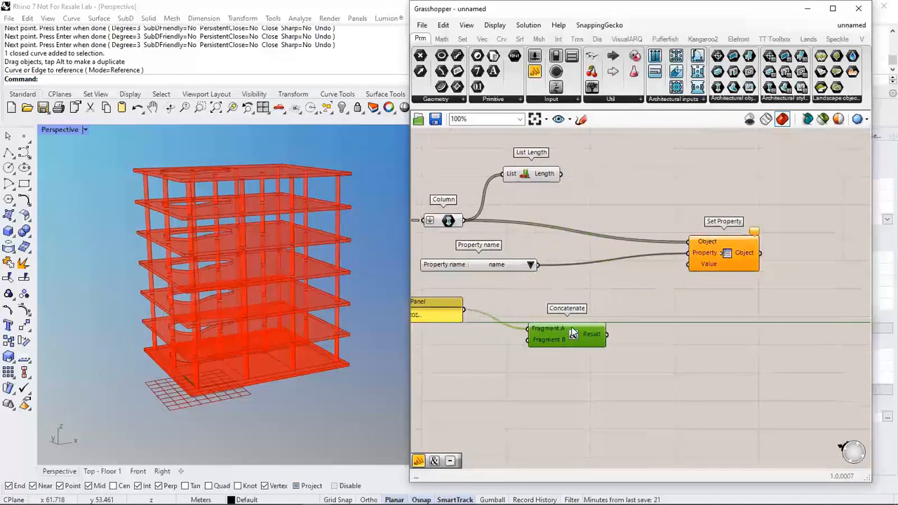
double_click(587, 195)
type("SER")
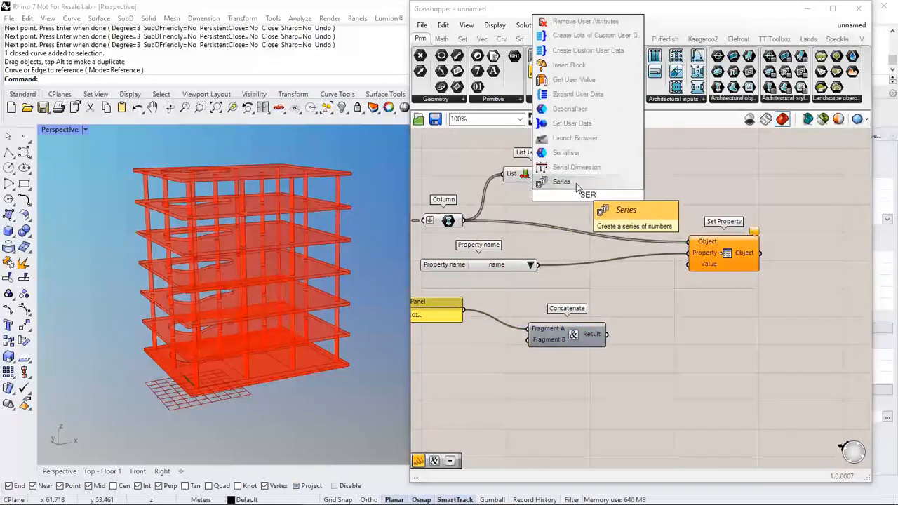
left_click(577, 184)
scroll(576, 184, "up", 2)
left_click(547, 187)
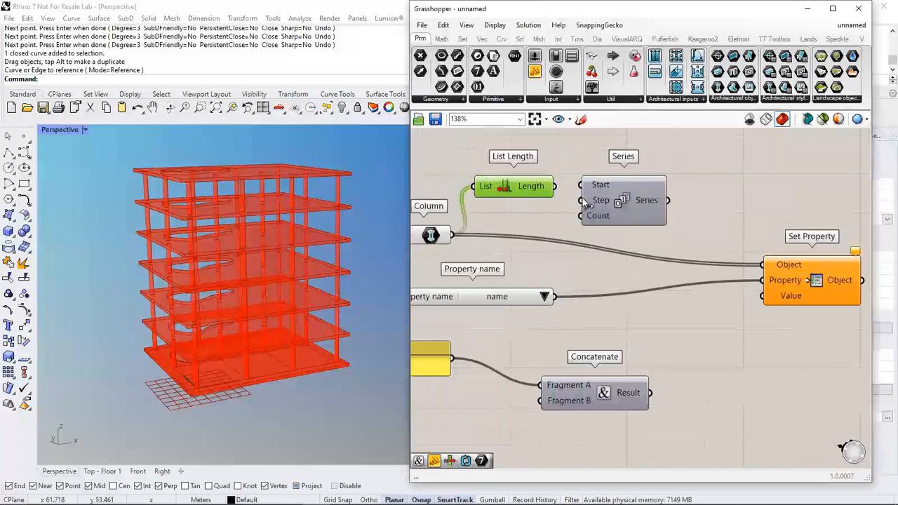
left_click_drag(556, 188, 582, 217)
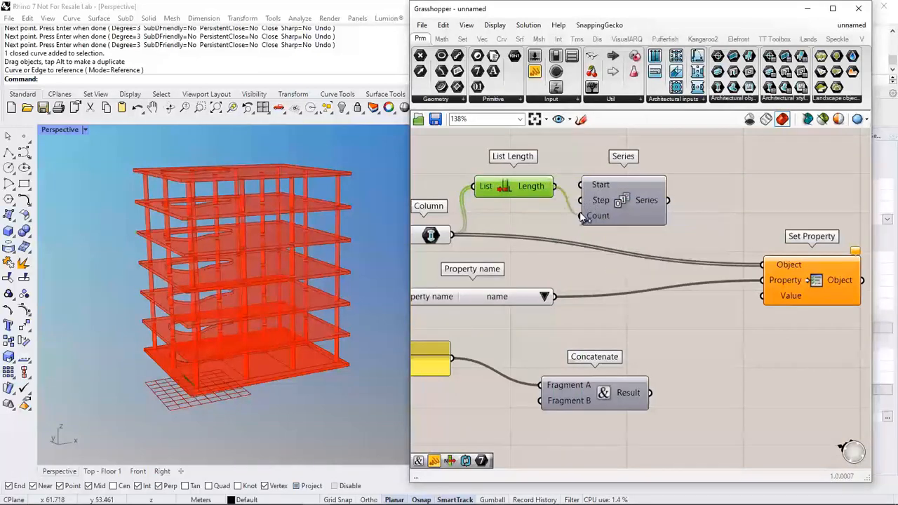
mouse_move(593, 219)
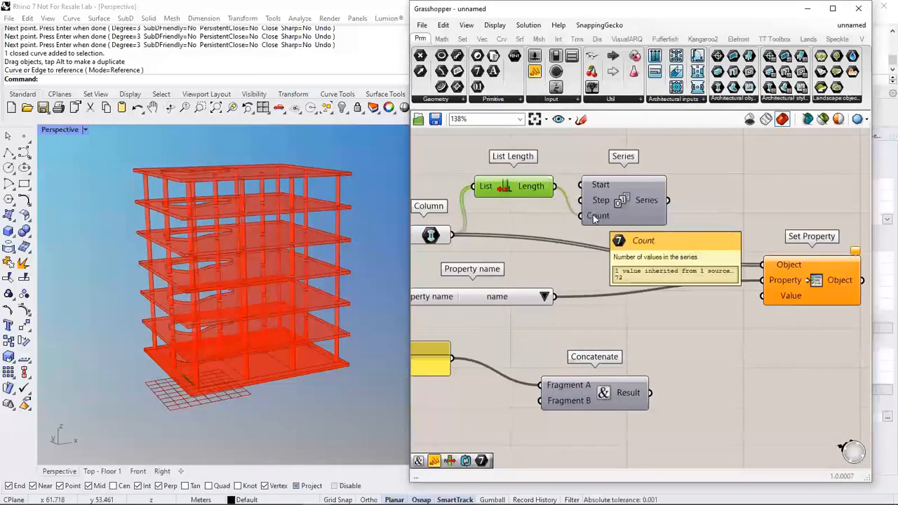
Move the COL. panel and Concatenate above the Series component and connect the Series output to Fragment B
scroll(581, 194, "down", 3)
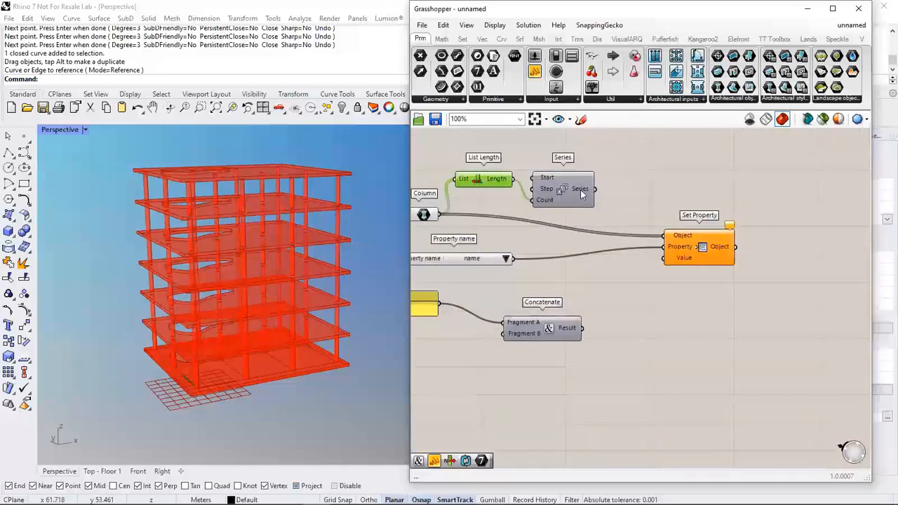
right_click_drag(594, 229, 659, 223)
right_click_drag(589, 262, 553, 267)
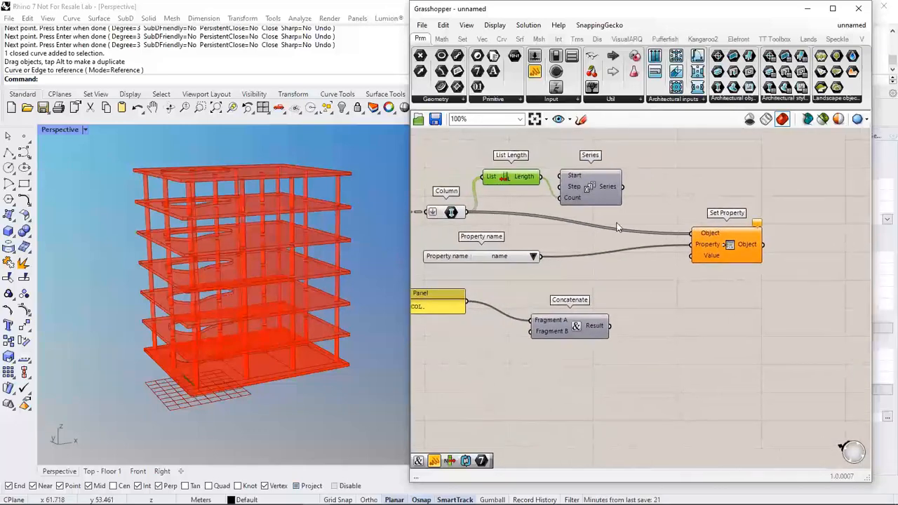
left_click_drag(589, 355, 452, 301)
right_click_drag(550, 298, 543, 341)
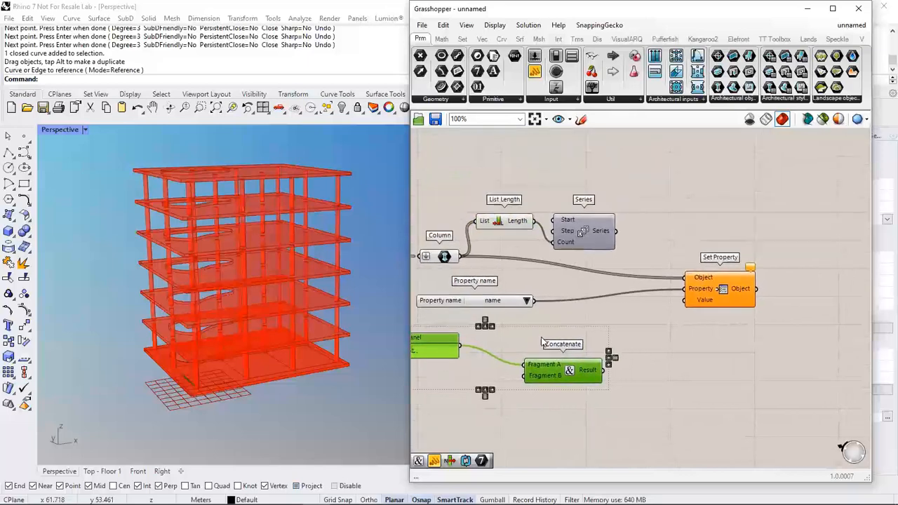
scroll(539, 339, "down", 1)
left_click_drag(557, 360, 690, 157)
left_click(651, 246)
scroll(611, 245, "up", 4)
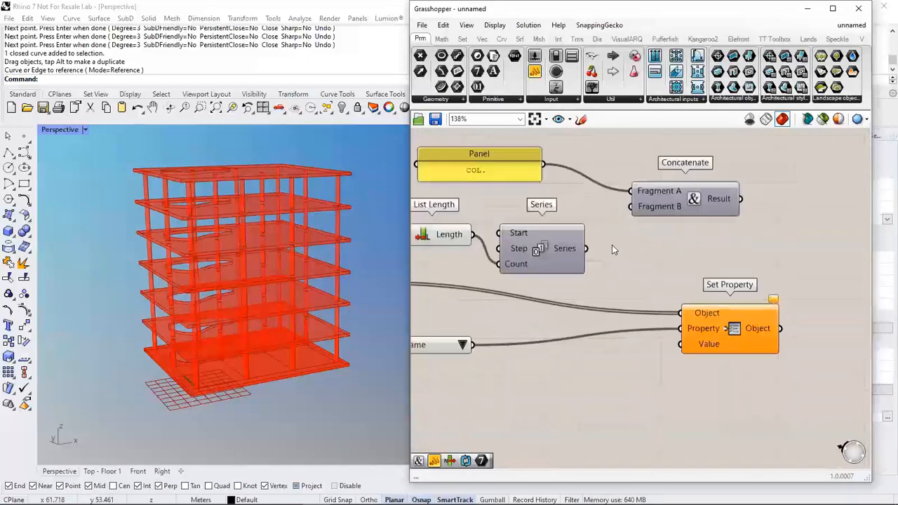
right_click_drag(645, 227, 562, 237)
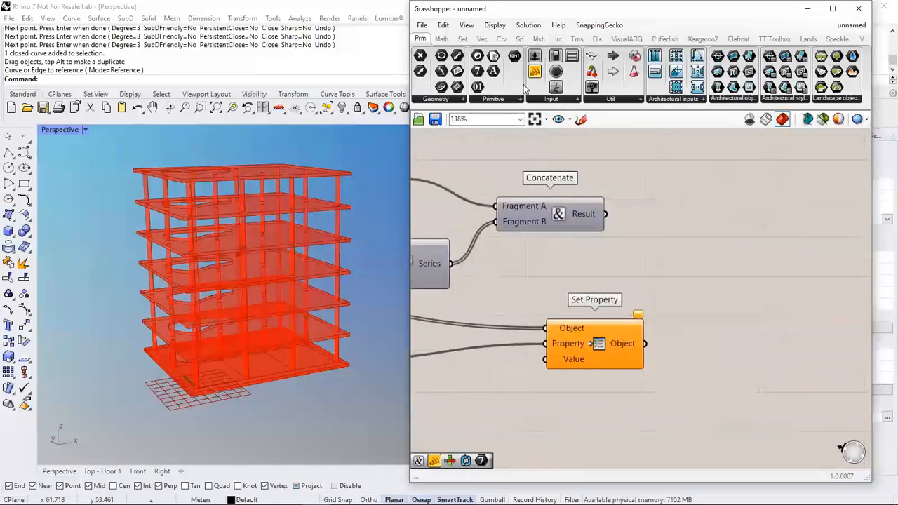
Attach a panel to Concatenate's Result output and connect that Result to Set Property's Value input
left_click_drag(688, 219, 688, 219)
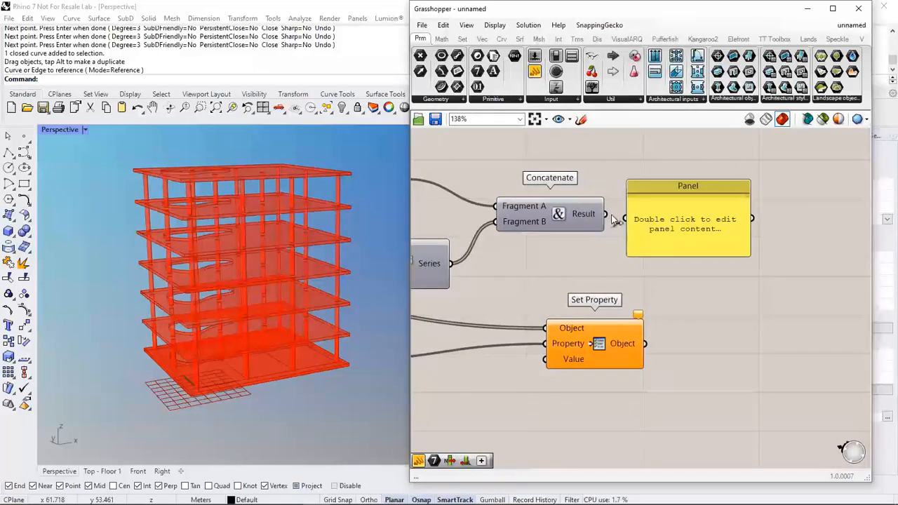
left_click_drag(606, 214, 625, 218)
mouse_move(674, 257)
left_mouse_down()
mouse_move(673, 401)
mouse_move(675, 260)
left_mouse_up()
left_click_drag(567, 335, 615, 340)
left_click_drag(585, 219, 594, 365)
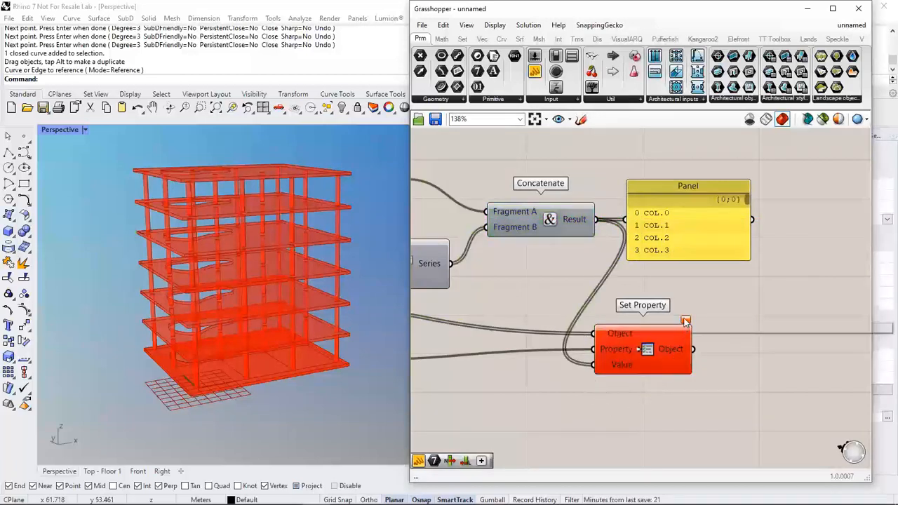
Graft the Property, Object and Value inputs of the Set Property component
mouse_move(688, 323)
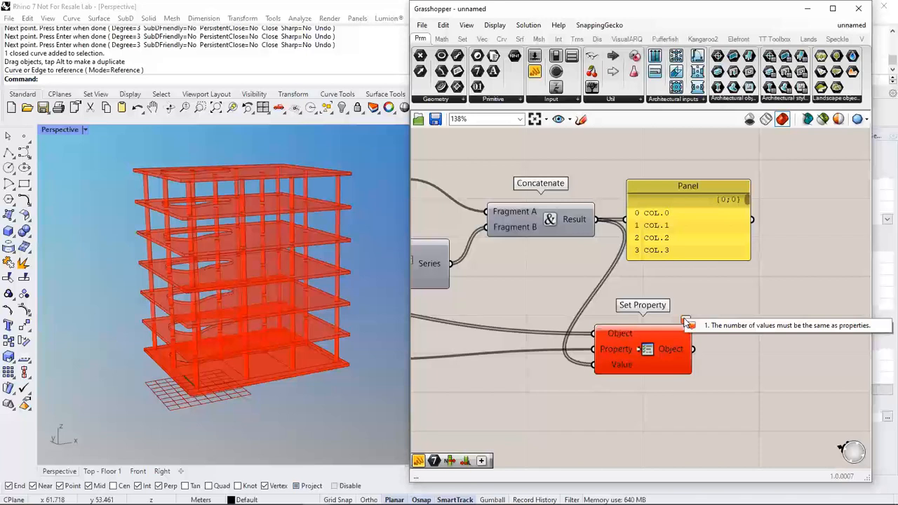
right_click(601, 353)
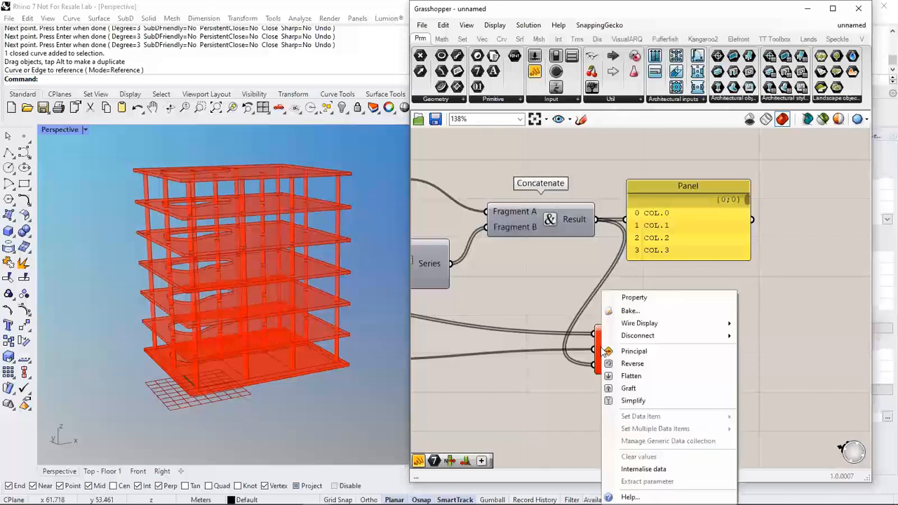
left_click(619, 388)
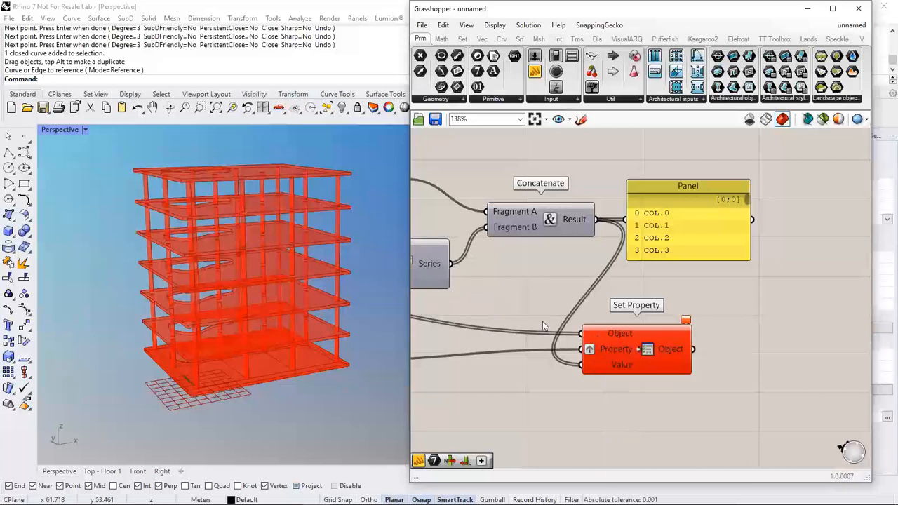
right_click(593, 334)
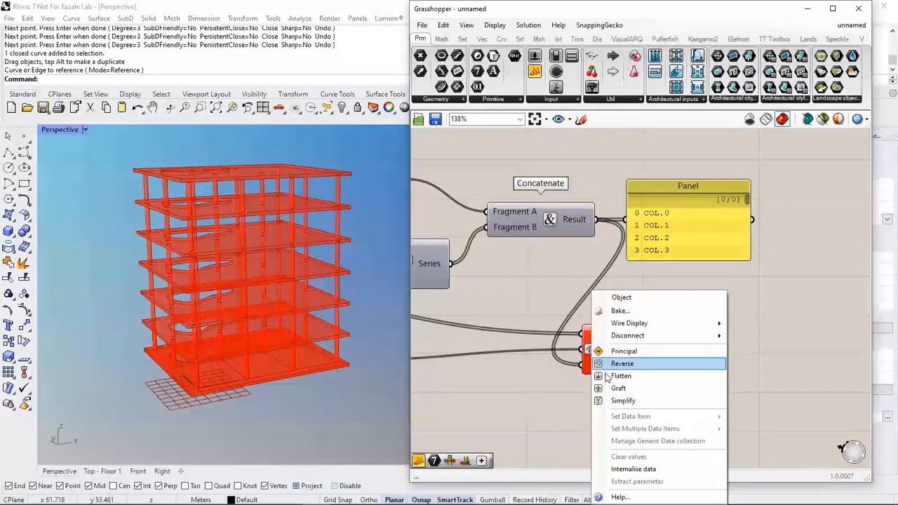
left_click(609, 389)
right_click(590, 365)
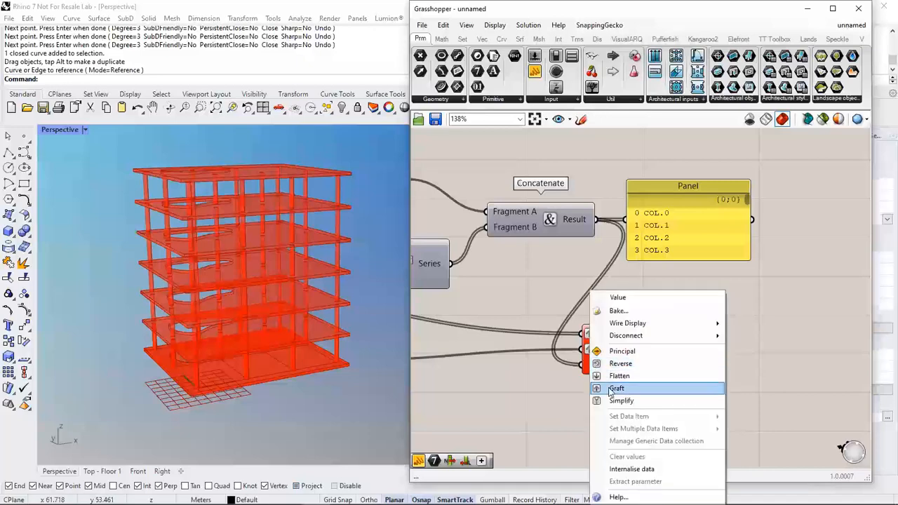
left_click(604, 387)
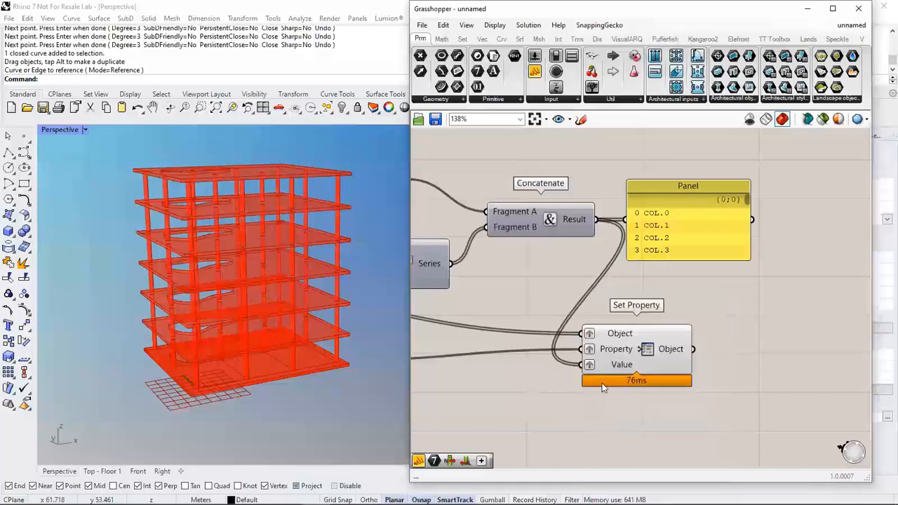
Examine the objects output by Set Property in the component's output data and in the Rhino model
right_click_drag(665, 371, 605, 362)
left_click(596, 345)
right_click_drag(272, 346, 280, 325)
mouse_move(598, 341)
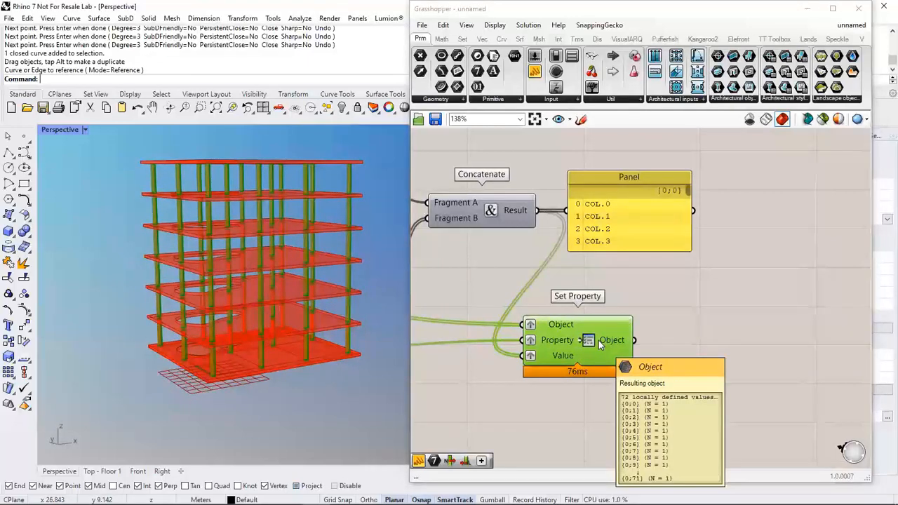
left_click(644, 284)
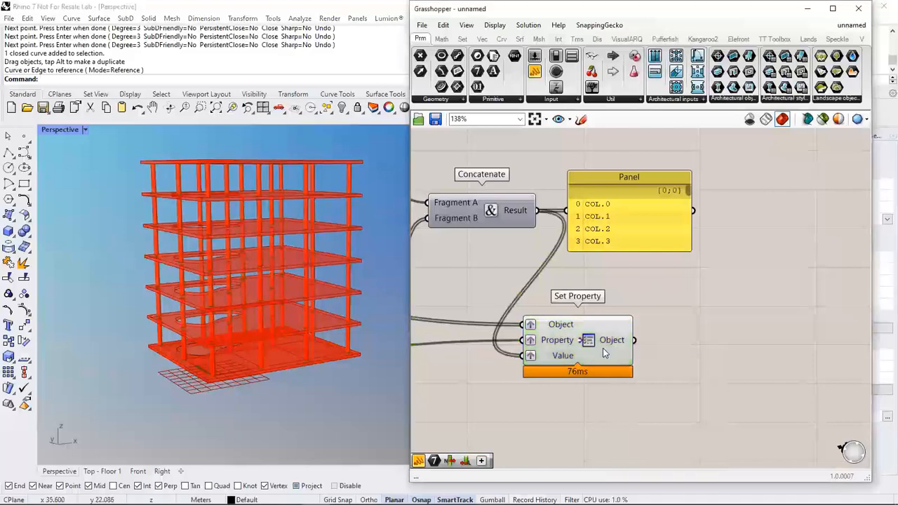
mouse_move(602, 351)
Switch to Rhino and insert a single VisualARQ column on the ground beside the building
left_click(807, 9)
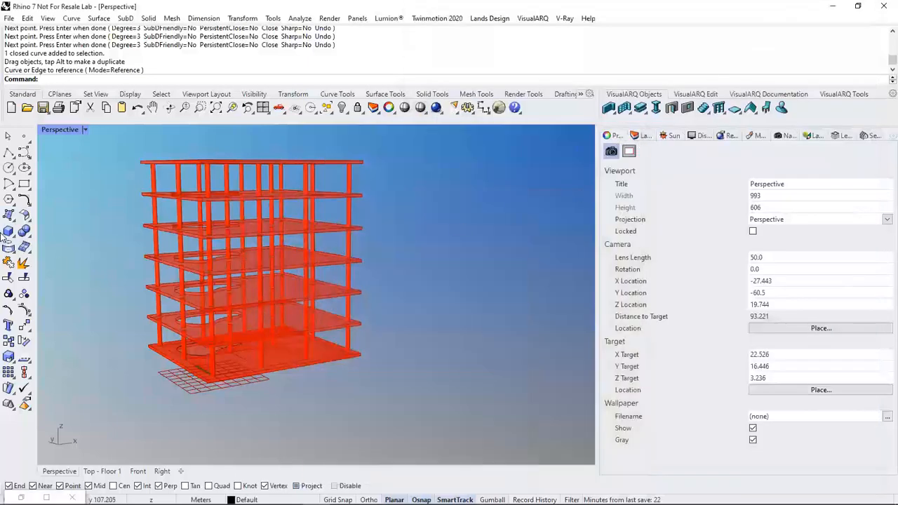
left_click(655, 107)
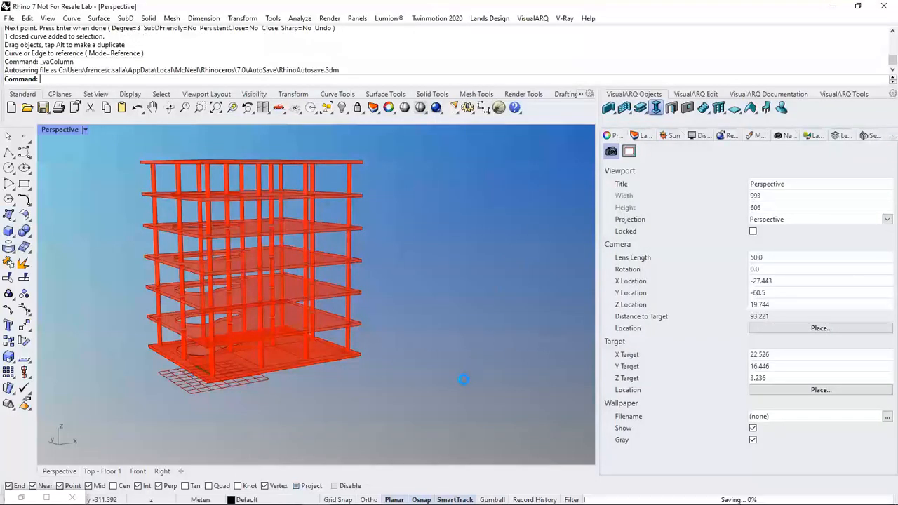
left_click(413, 391)
key("Return")
key("Return")
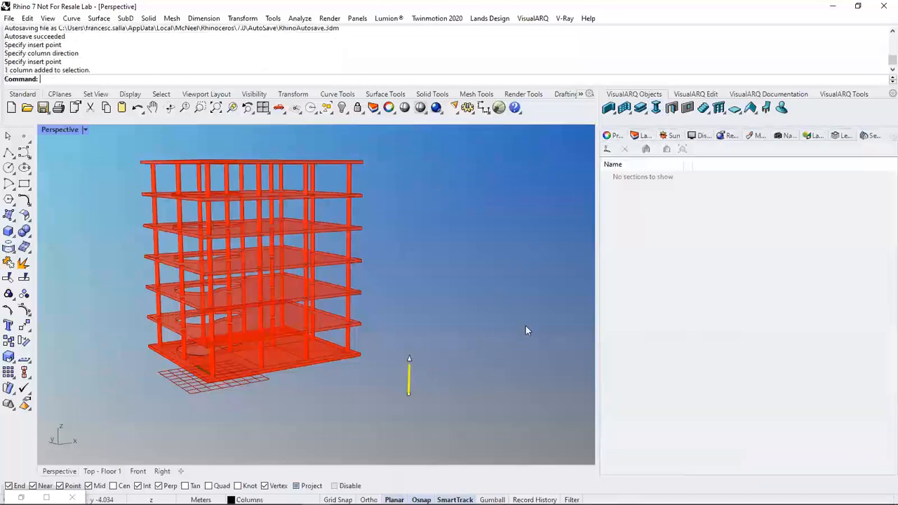
Review the new column's general and physical parameters, deselect it, and return to Grasshopper
left_click(613, 135)
left_click(647, 151)
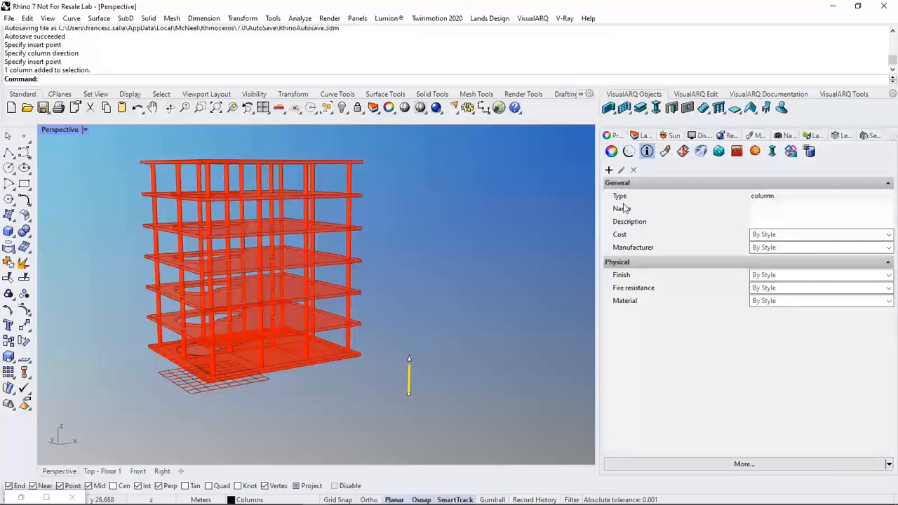
left_click(518, 317)
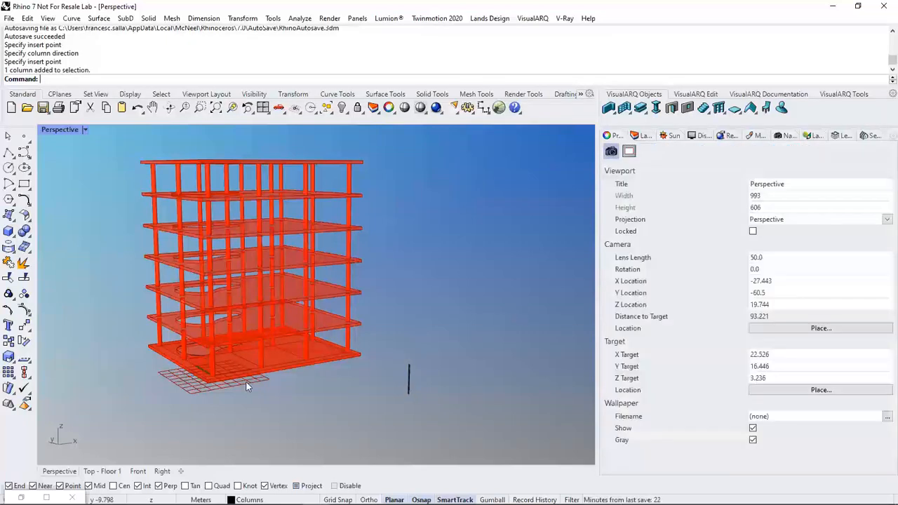
key("alt+Tab")
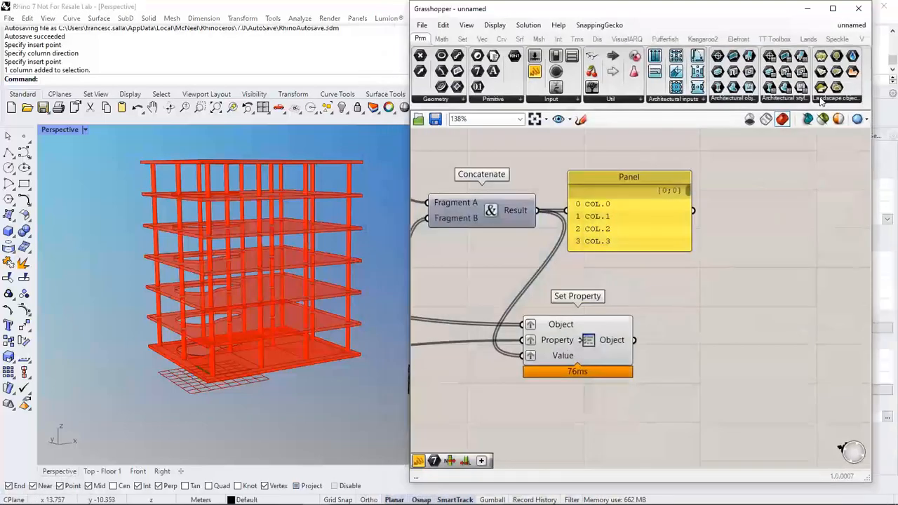
Add a VisualARQ Document Parameters component below the Set Property component
left_click(626, 39)
left_click(845, 99)
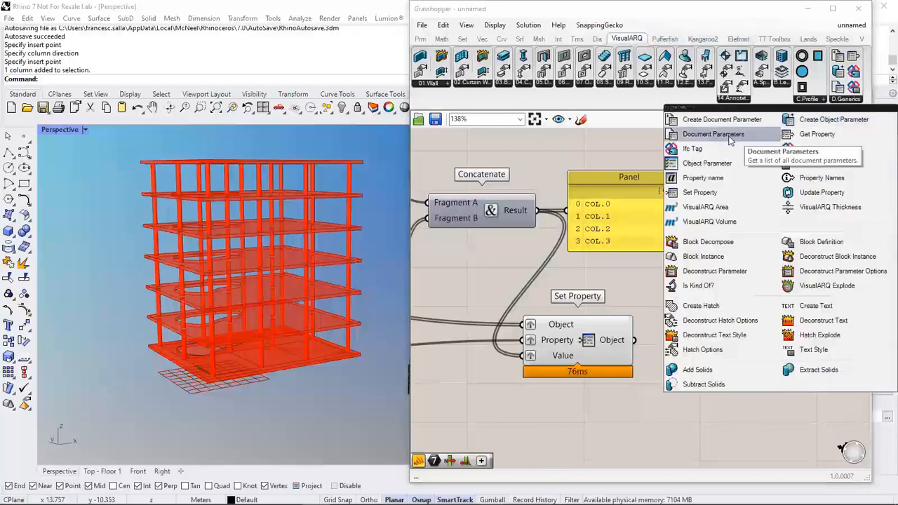
left_click(562, 428)
right_click_drag(563, 428, 609, 356)
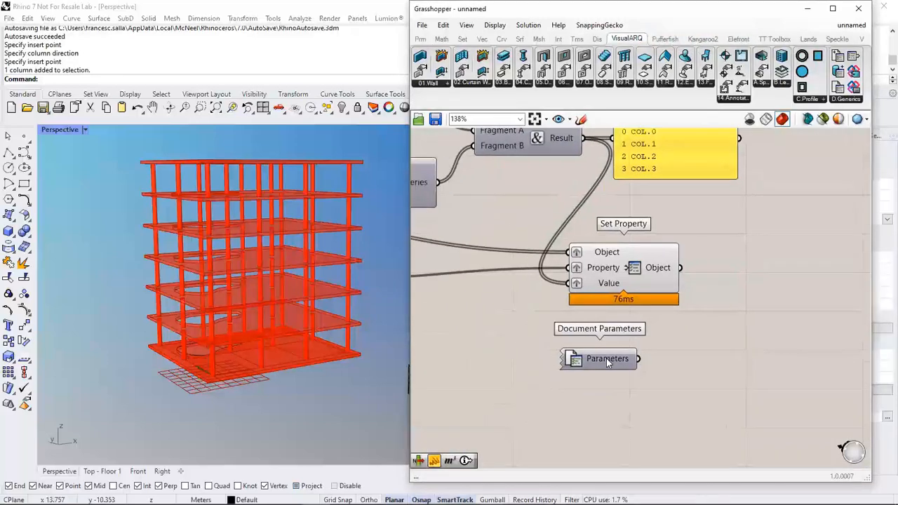
left_click_drag(609, 357, 552, 402)
Attach a panel to the Document Parameters output, space the two apart, and enlarge the panel to show the whole list
left_click(420, 38)
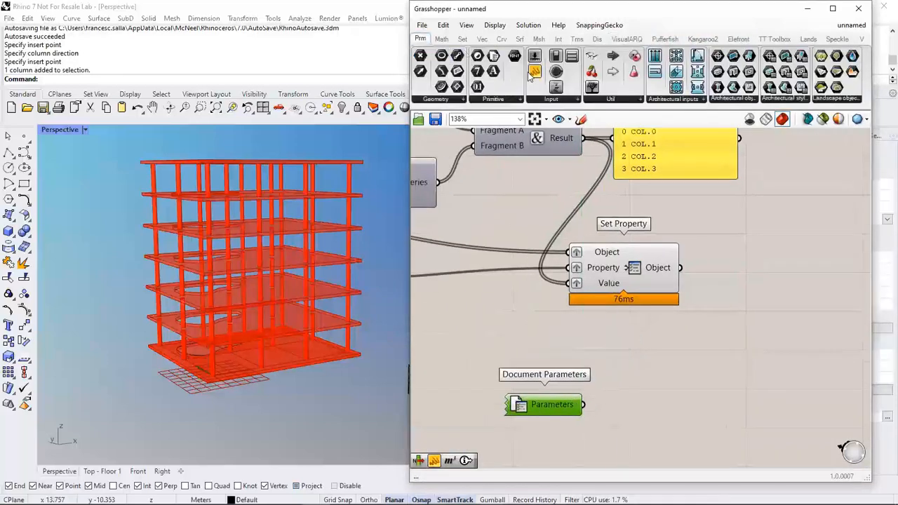
left_click_drag(531, 74, 631, 408)
left_click(639, 415)
right_click_drag(552, 411, 585, 365)
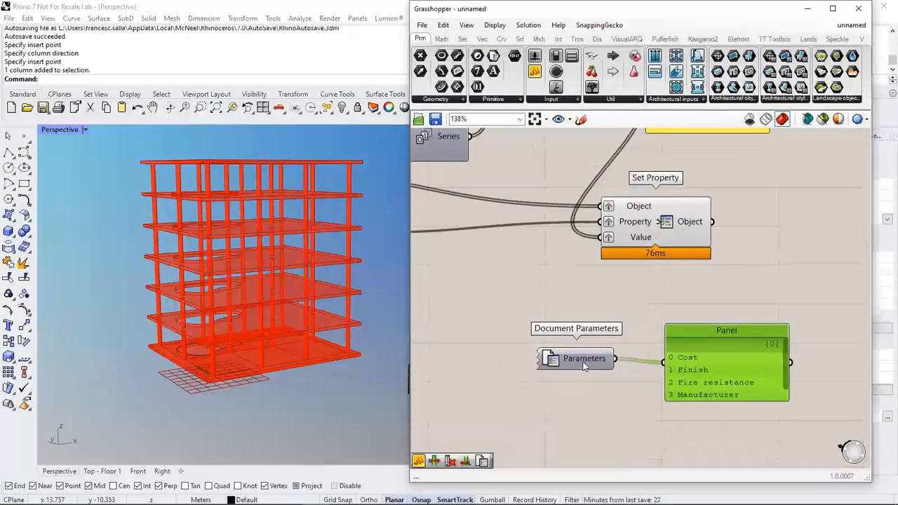
left_click_drag(584, 366, 495, 370)
left_click_drag(679, 402, 679, 443)
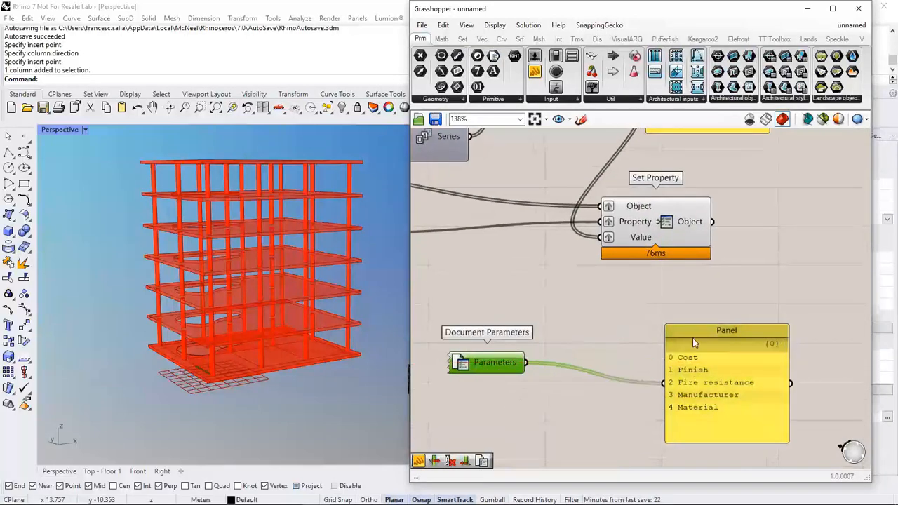
Insert a List Item component between Document Parameters and the panel, connecting Parameters to List and Item to the panel
double_click(598, 401)
type("I")
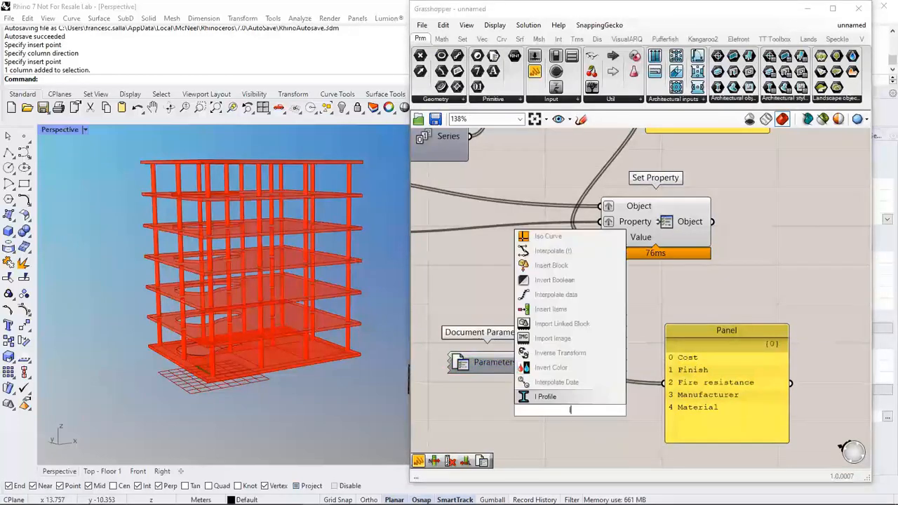
type("TEM")
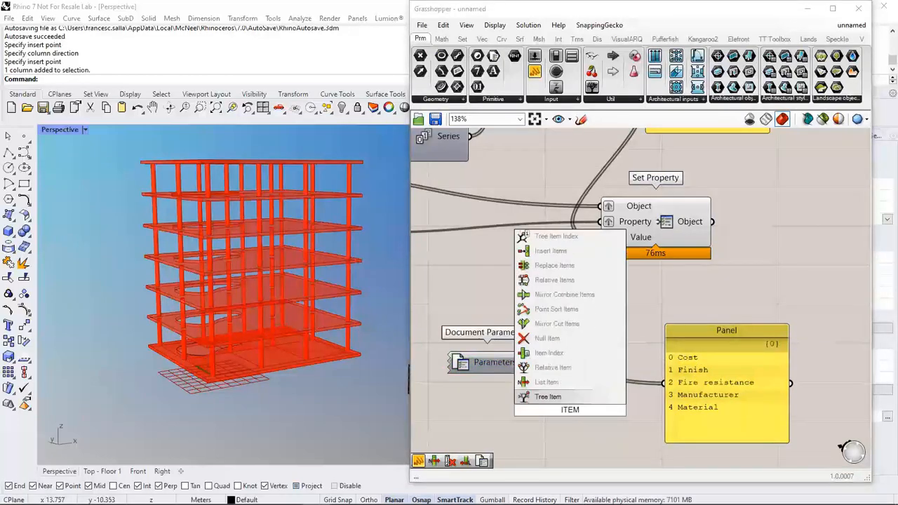
left_click(551, 382)
left_click_drag(529, 368, 529, 394)
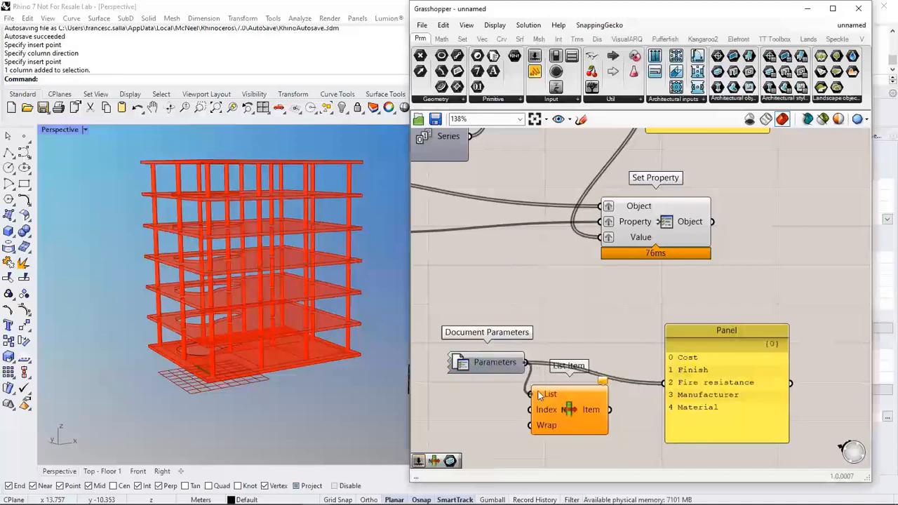
left_click_drag(610, 410, 664, 383)
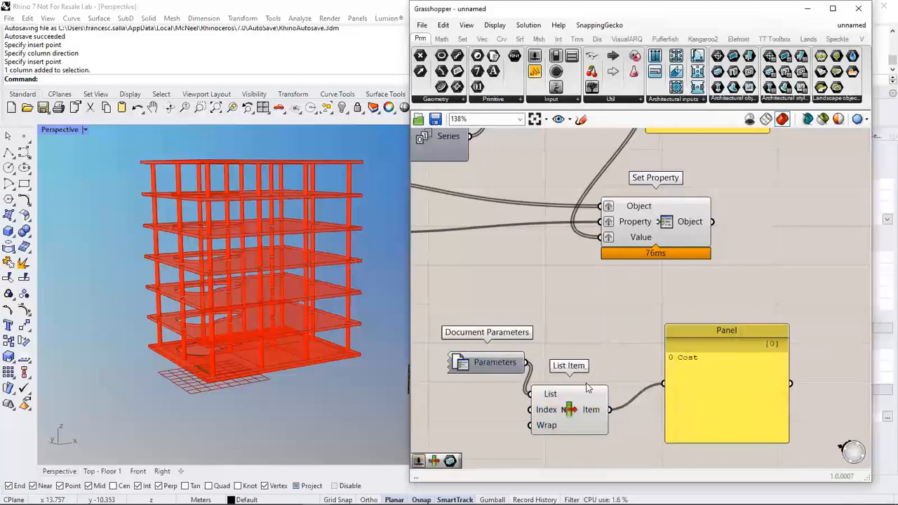
left_click(507, 365)
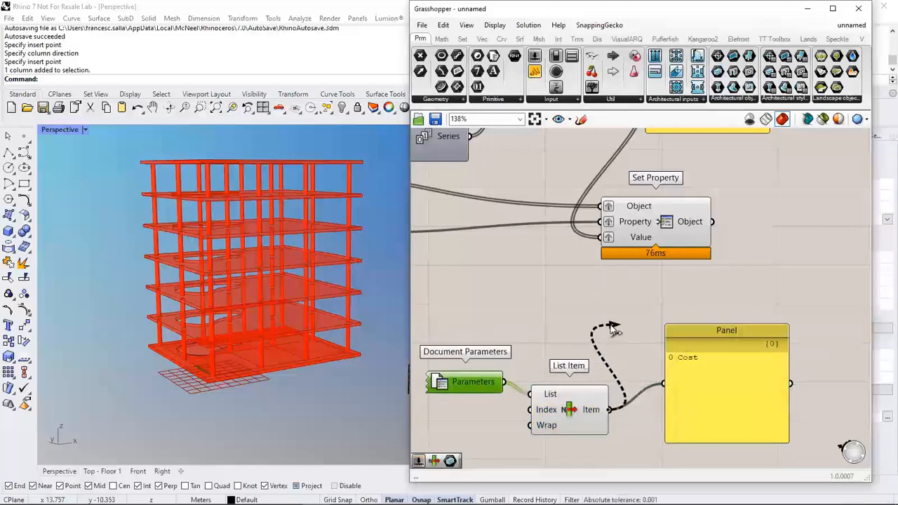
Duplicate the Set Property component and place the copy beside the original
right_click_drag(620, 310, 582, 362)
scroll(582, 362, "down", 2)
left_click(590, 300)
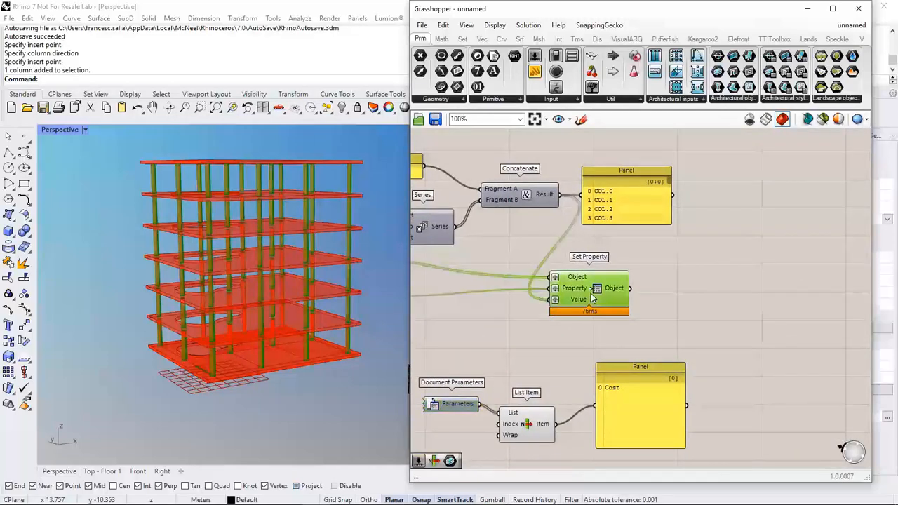
key("ctrl+c")
key("ctrl+v")
left_click_drag(594, 294, 738, 316)
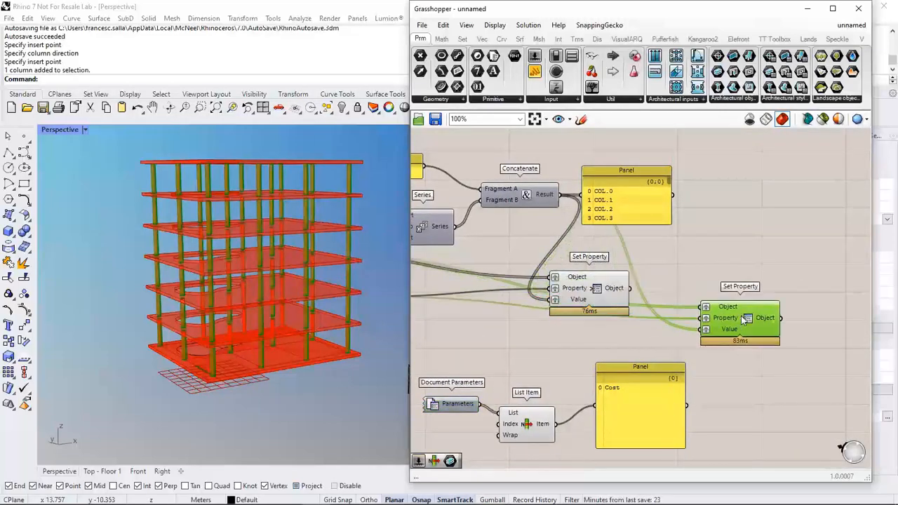
Connect the first Set Property's Object output to the copy's Object input and List Item's output to its Property input
right_click_drag(720, 242, 683, 216)
left_click(683, 220)
scroll(683, 220, "down", 2)
scroll(613, 255, "up", 2)
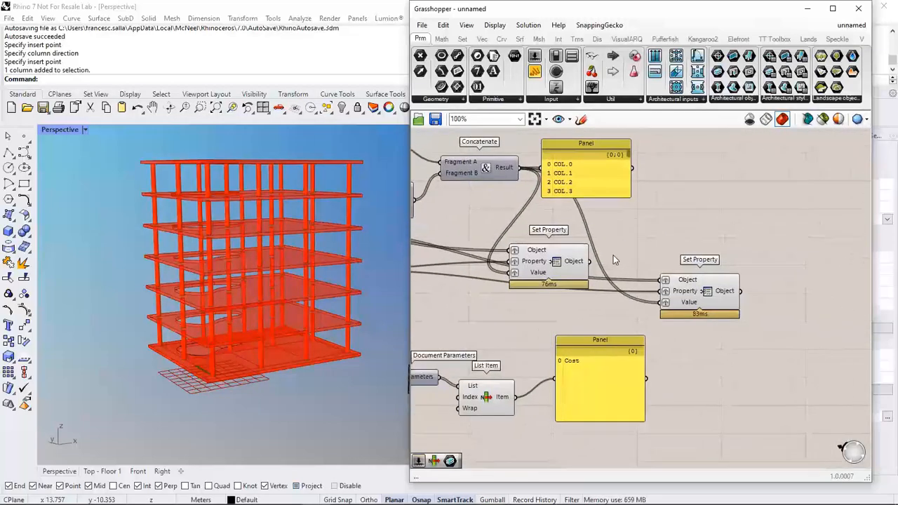
left_click_drag(665, 279, 588, 261)
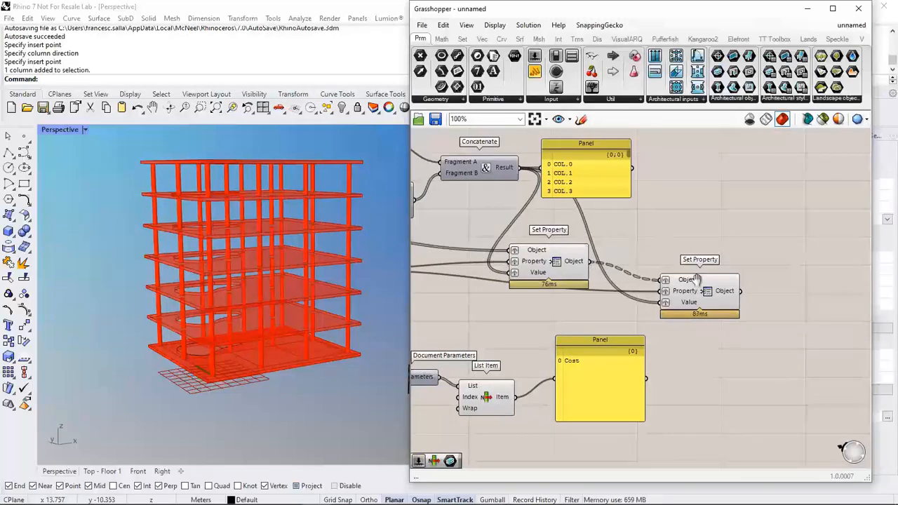
right_click_drag(561, 375, 579, 340)
left_click_drag(535, 362, 679, 257)
left_click_drag(635, 321, 670, 335)
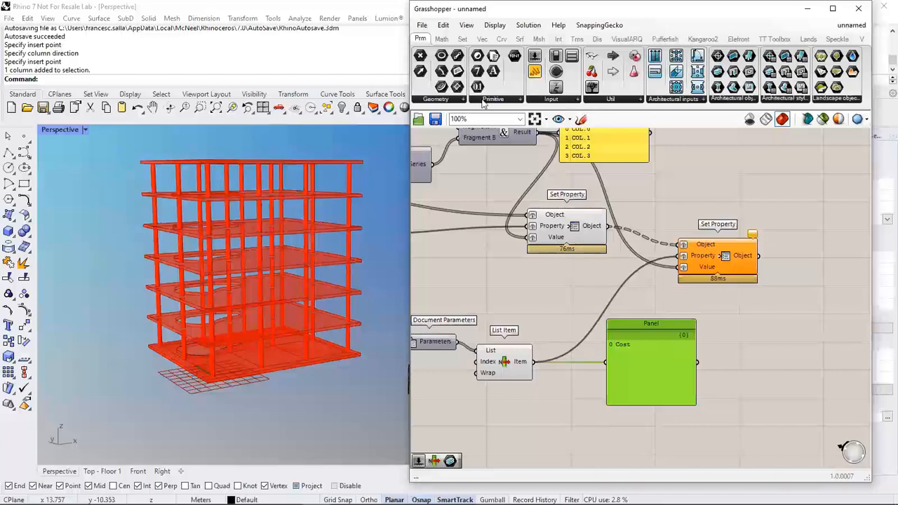
Add a panel containing 200 below List Item and shrink it to fit its text
left_click(535, 74)
double_click(521, 380)
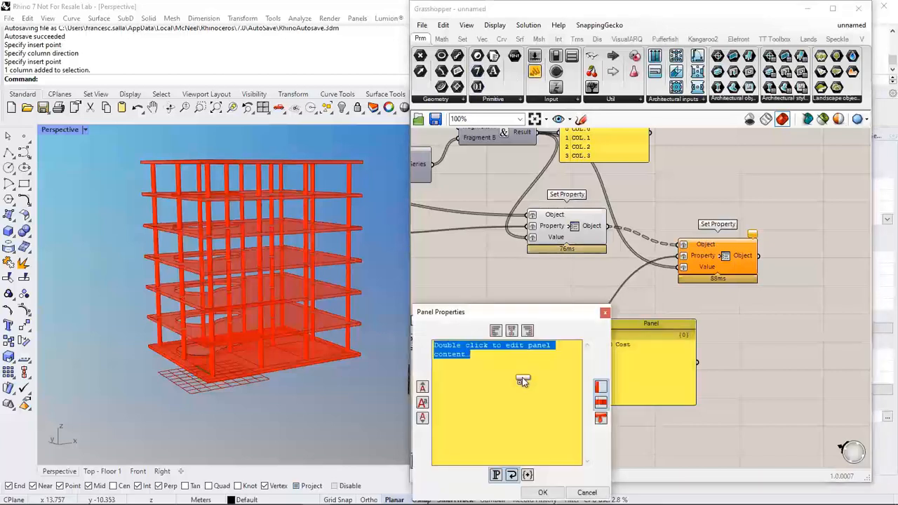
type("200")
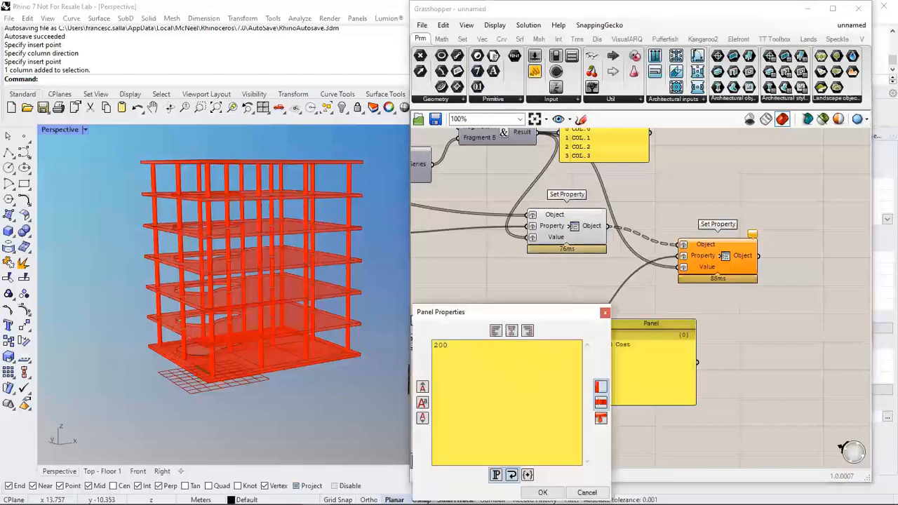
left_click(543, 492)
left_click(561, 453)
right_click_drag(561, 454, 572, 397)
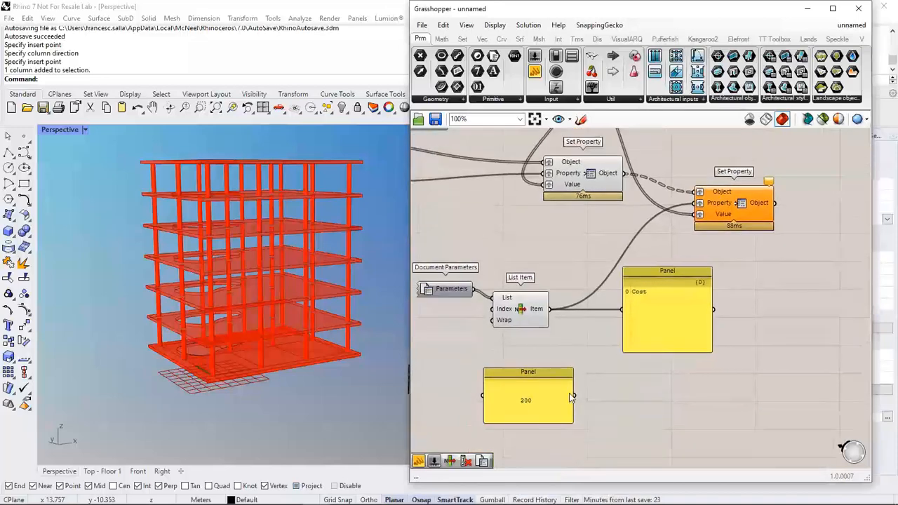
left_click(570, 396)
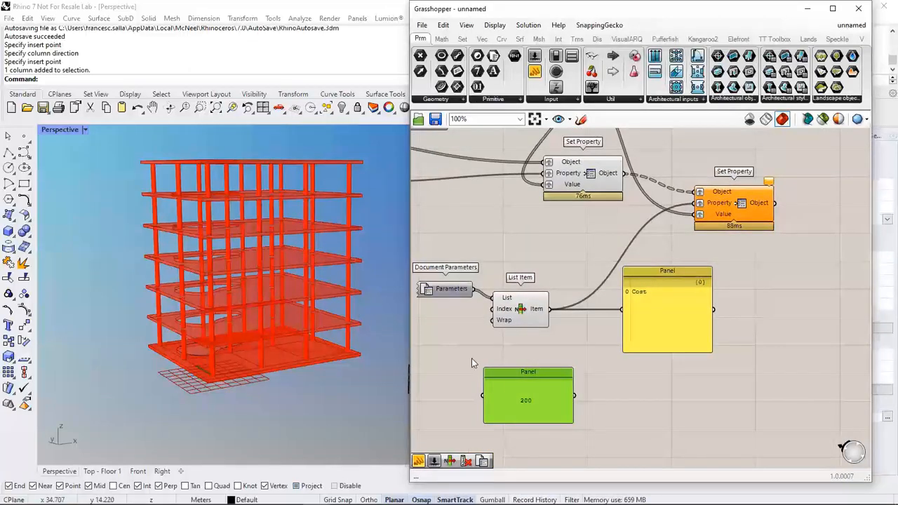
left_click_drag(573, 422, 563, 389)
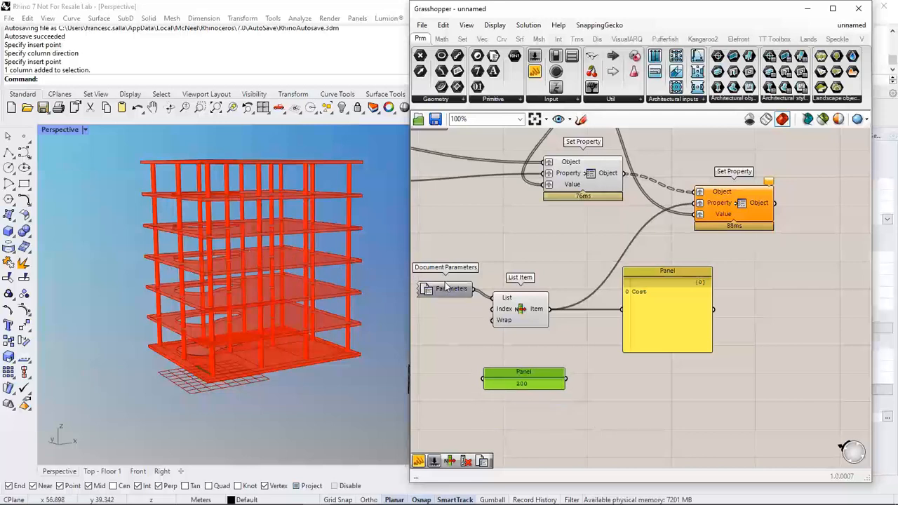
right_click_drag(474, 280, 449, 284)
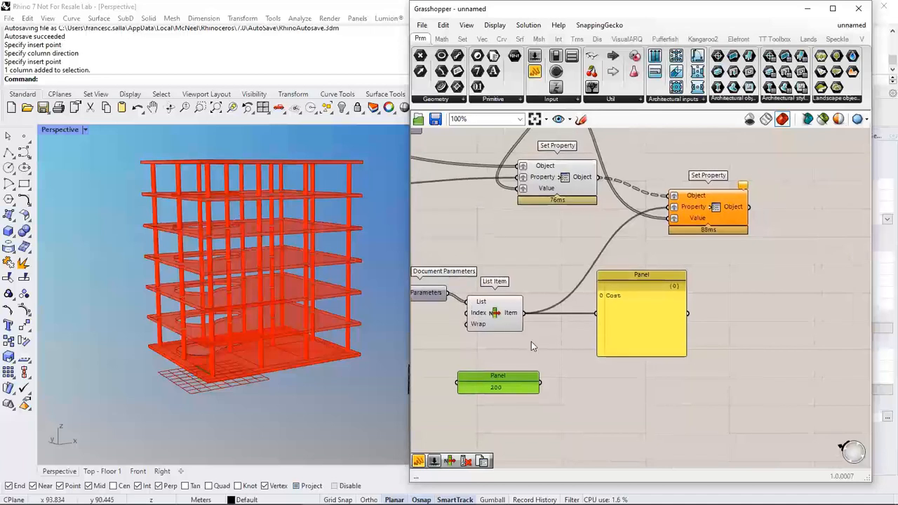
Connect the 200 panel to the second Set Property's Value input and bake the resulting columns
left_click(531, 341)
left_click_drag(542, 384, 671, 218)
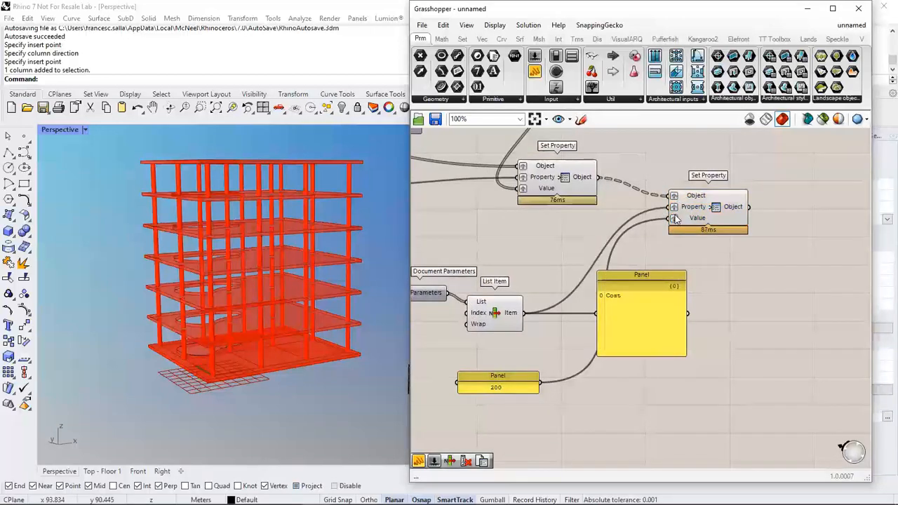
left_click(716, 210)
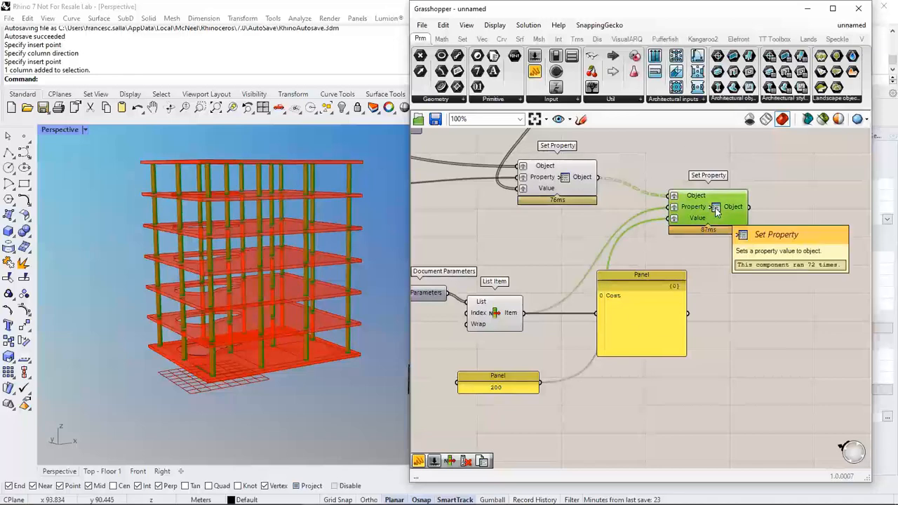
middle_click(716, 207)
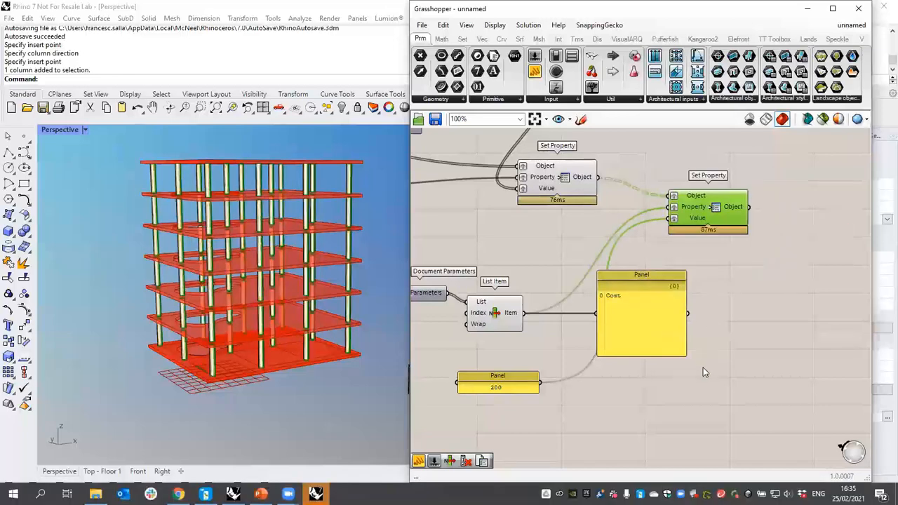
Bake the slabs output by the Slab Subtract Boundary component
scroll(703, 367, "down", 3)
right_click_drag(572, 335, 643, 338)
right_click_drag(545, 327, 649, 327)
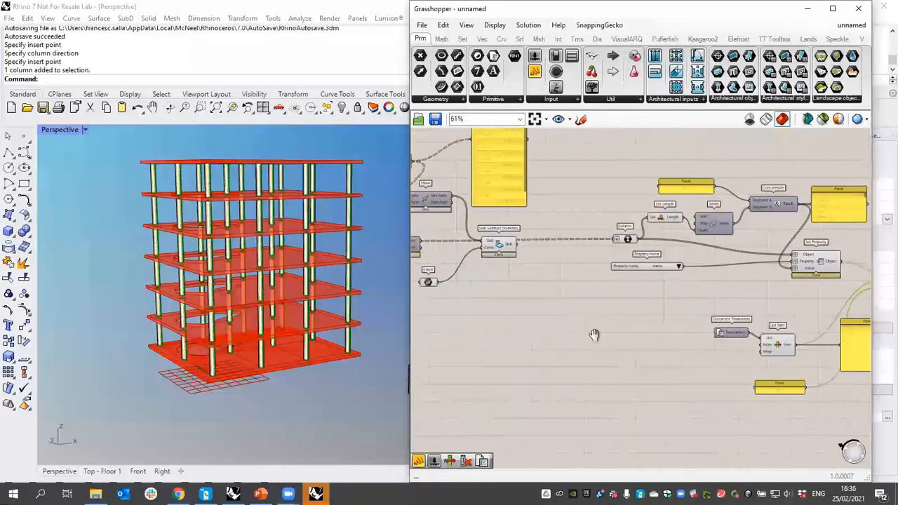
right_click_drag(595, 335, 677, 336)
scroll(575, 252, "up", 2)
left_click(585, 249)
middle_click(585, 250)
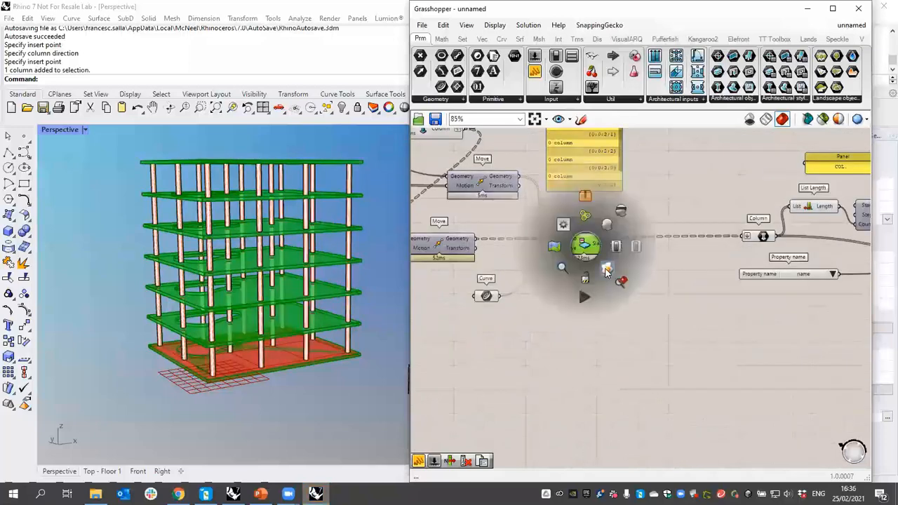
Minimize Grasshopper and inspect the name and cost properties of several baked columns in Rhino
left_click(808, 9)
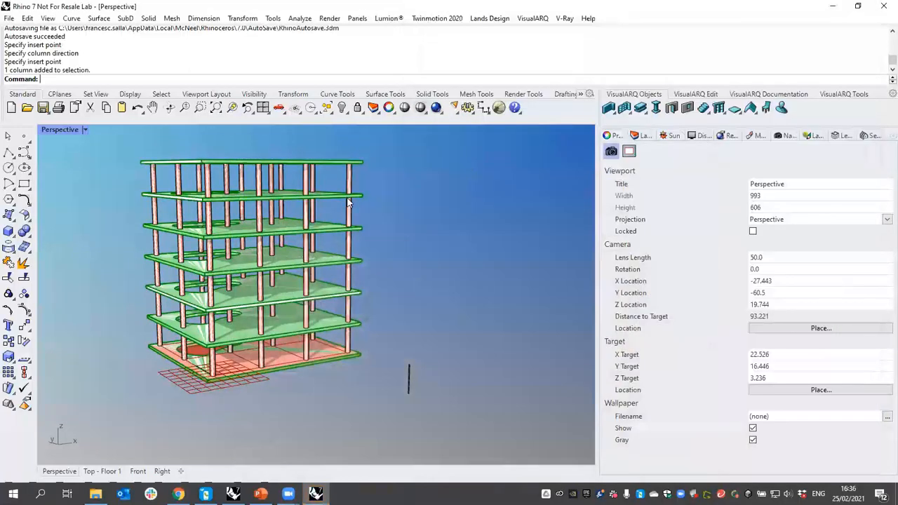
left_click(384, 239)
left_click(384, 239)
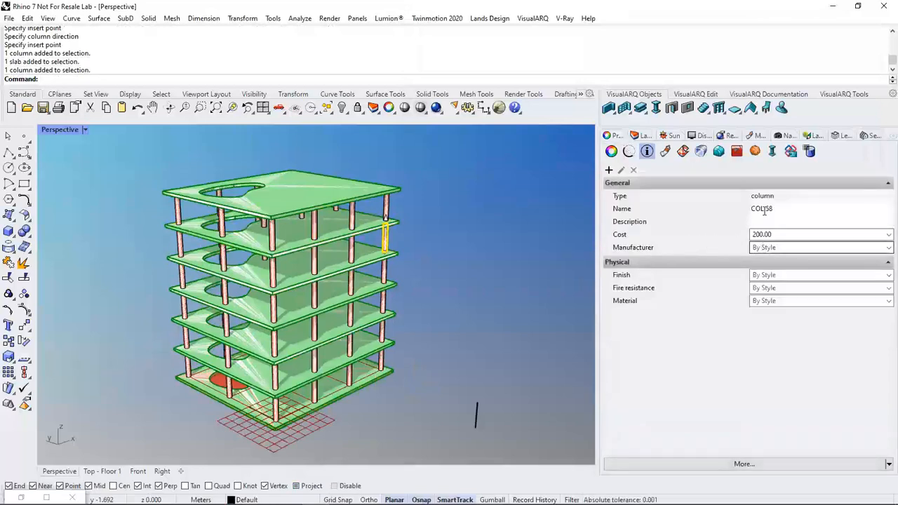
left_click(351, 256)
left_click(282, 379)
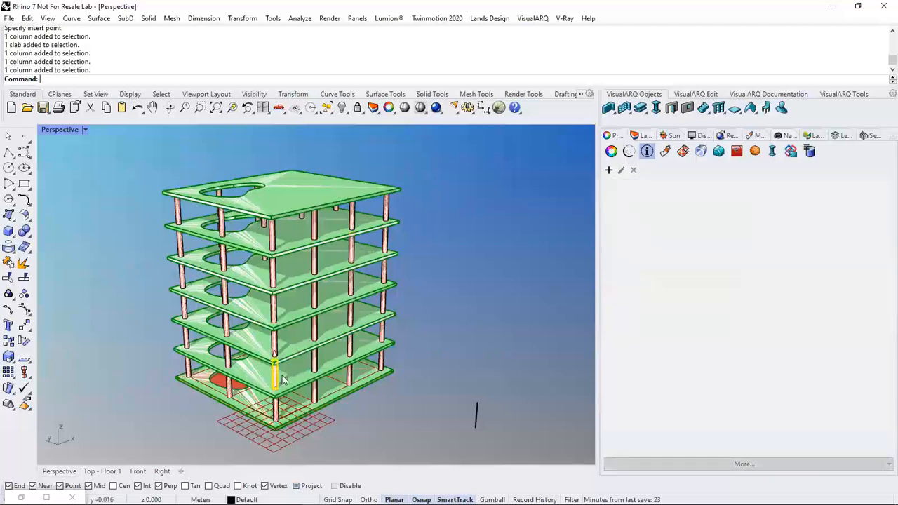
right_click_drag(393, 374, 393, 345)
left_click(386, 330)
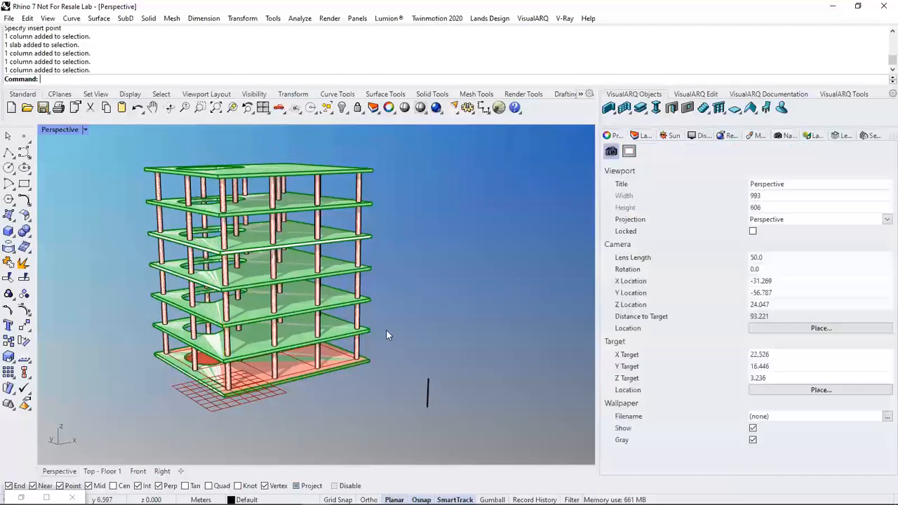
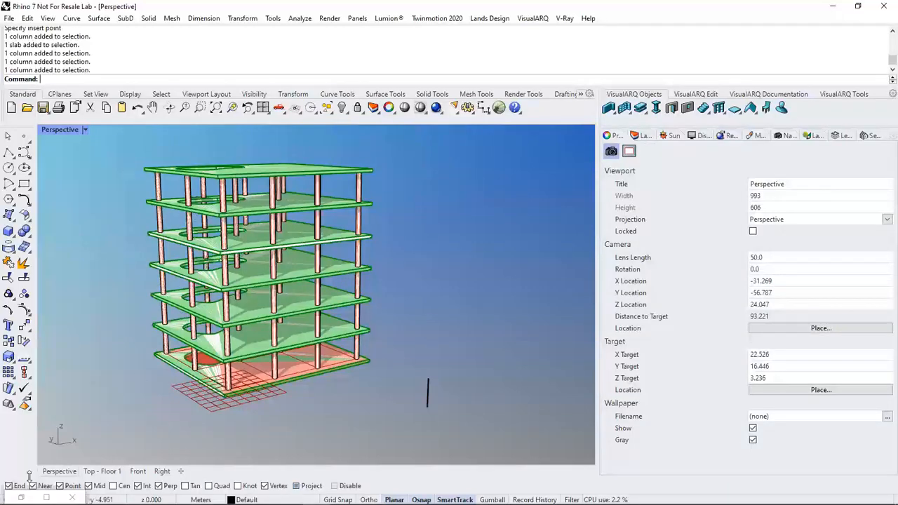
Return to Grasshopper and change the column name prefix in the panel feeding Concatenate's Fragment A to "C."
left_click(21, 497)
left_click(613, 348)
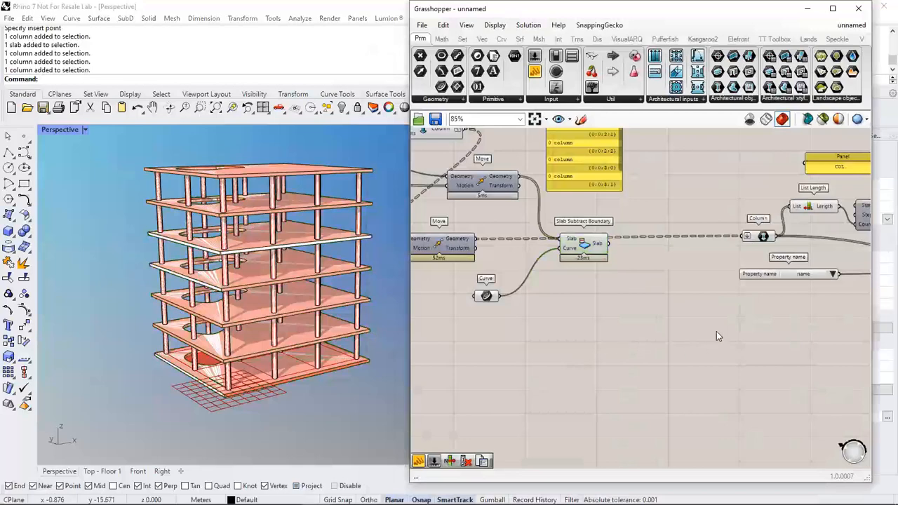
right_click_drag(716, 331, 621, 325)
scroll(461, 320, "down", 2)
scroll(621, 325, "up", 2)
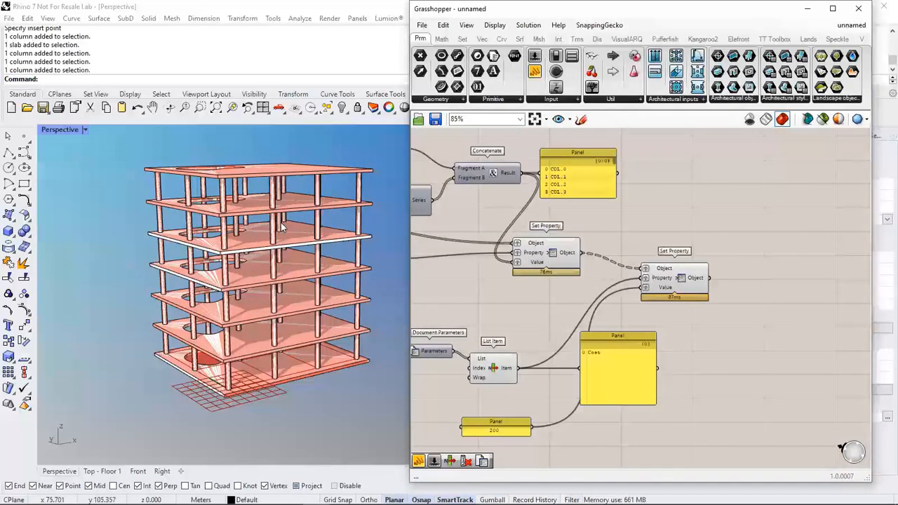
right_click_drag(607, 244, 697, 281)
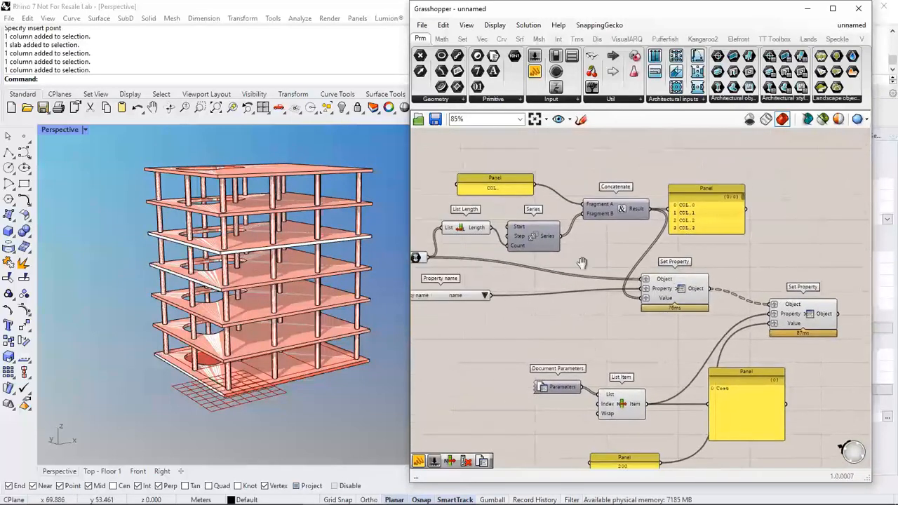
right_click_drag(583, 263, 617, 288)
scroll(543, 219, "up", 2)
left_click(534, 211)
double_click(533, 211)
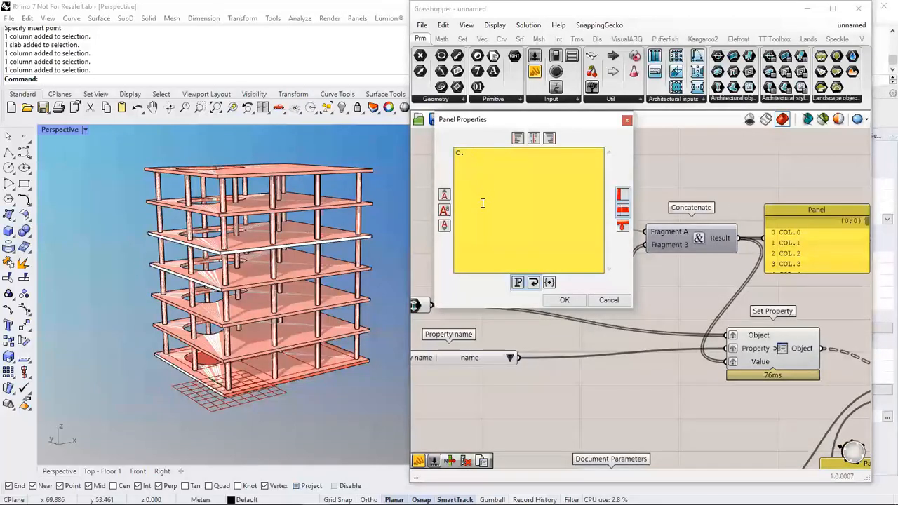
left_click(565, 300)
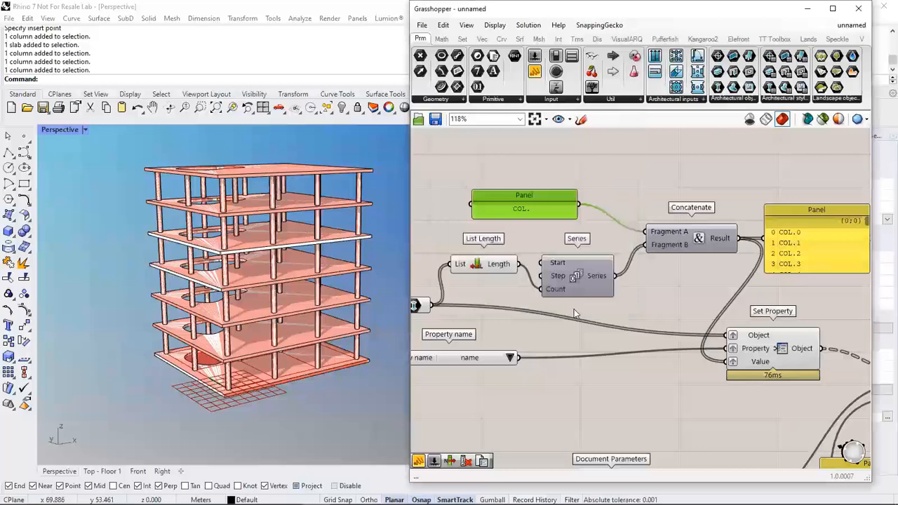
left_click(622, 416)
right_click_drag(622, 386, 582, 370)
left_click(742, 338)
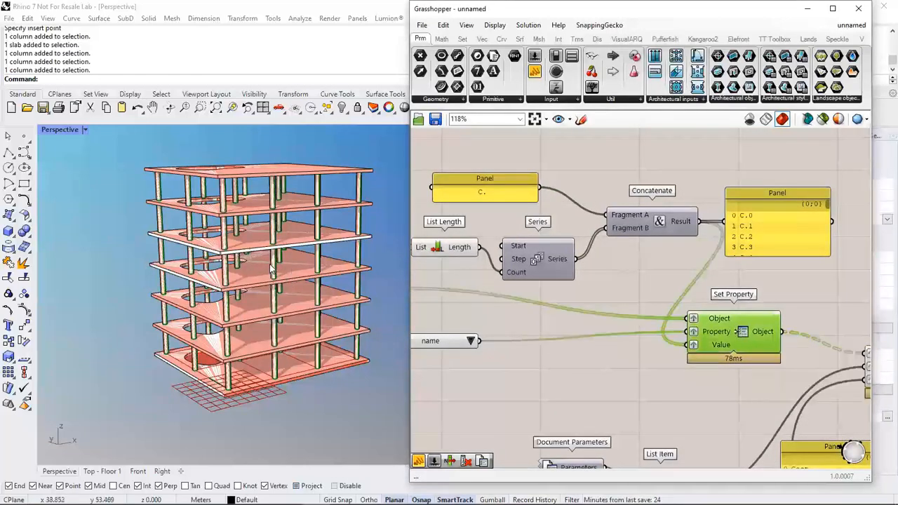
right_click_drag(665, 381, 581, 393)
left_click(582, 393)
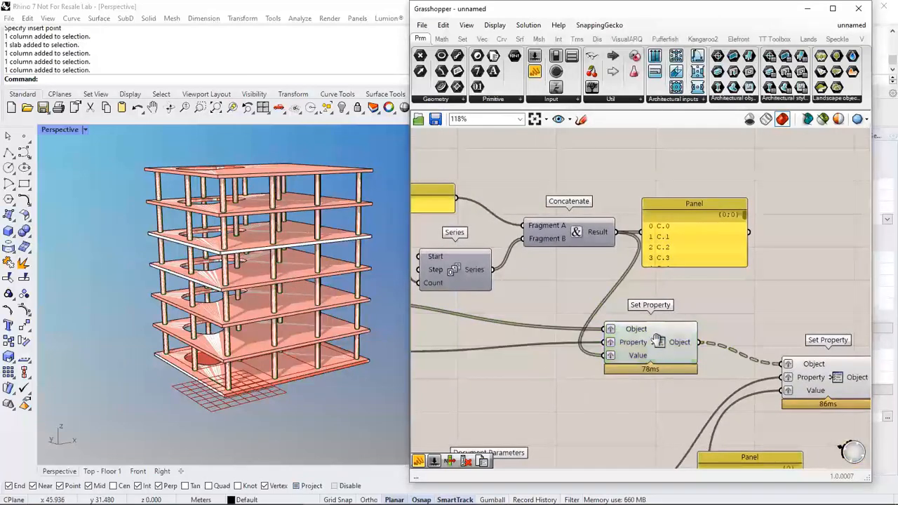
Add a VisualARQ Update Property component on the canvas above the second Set Property
right_click_drag(663, 340, 612, 329)
left_click(626, 38)
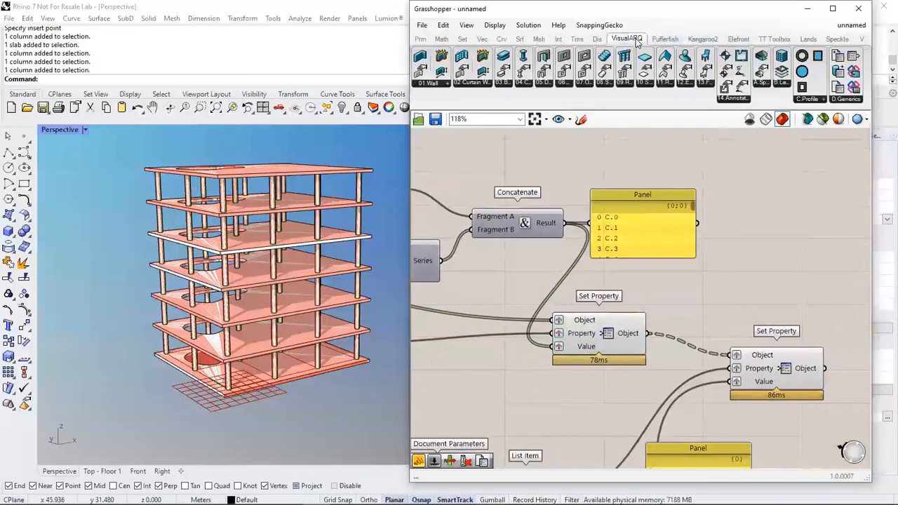
left_click(839, 100)
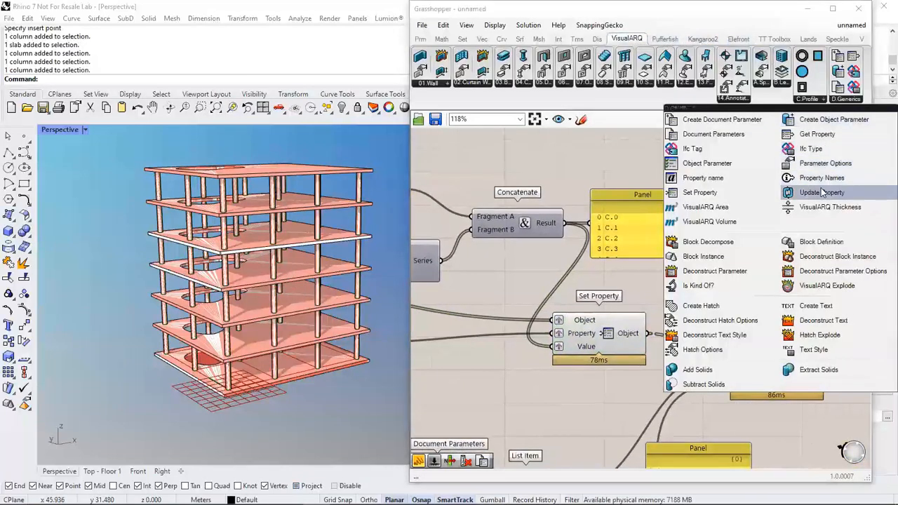
mouse_move(792, 190)
left_mouse_down()
mouse_move(802, 198)
mouse_move(787, 183)
left_mouse_up()
right_click_drag(787, 183, 720, 226)
scroll(723, 221, "down", 2)
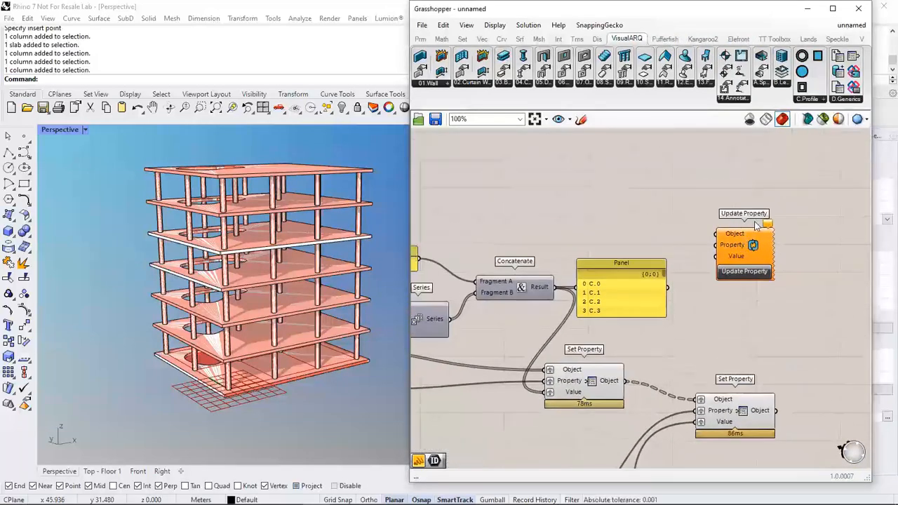
right_click_drag(748, 168, 751, 184)
left_click_drag(761, 254, 757, 203)
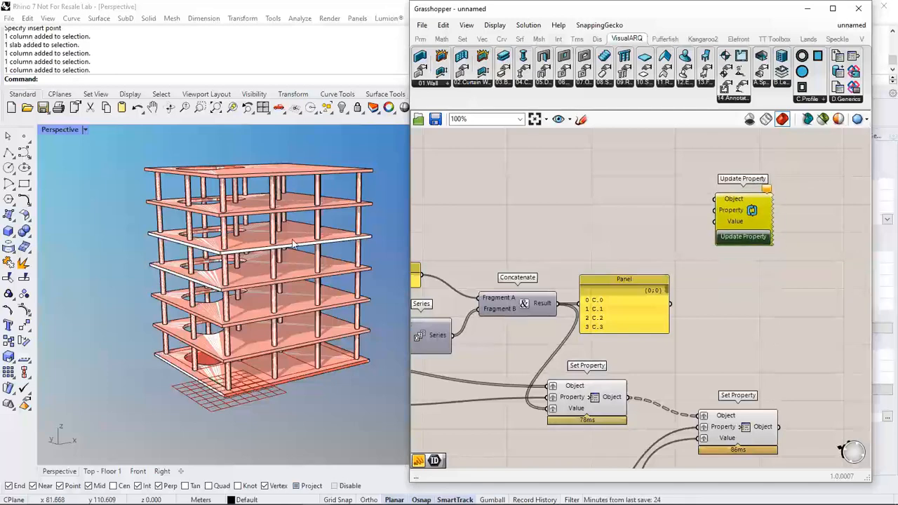
Add a VisualARQ Pipeline filtered to columns and connect it to Update Property's Object input
left_click(425, 40)
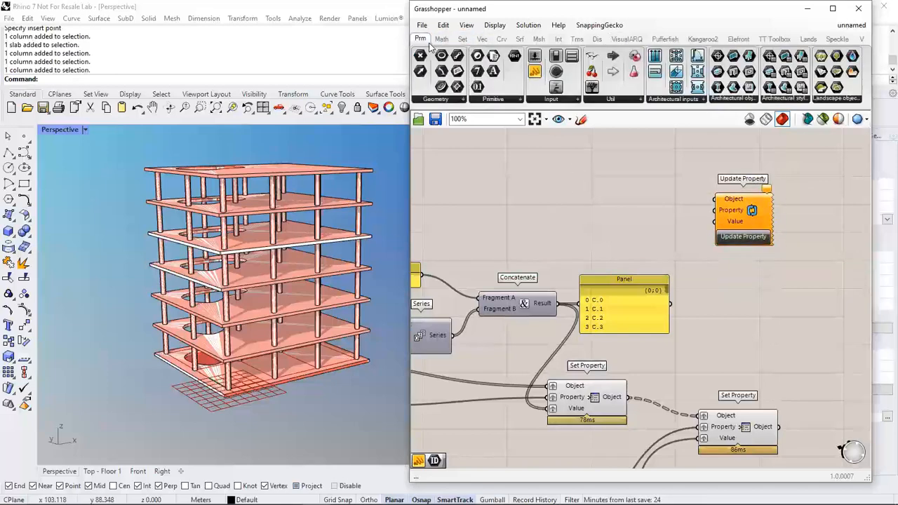
left_click(728, 102)
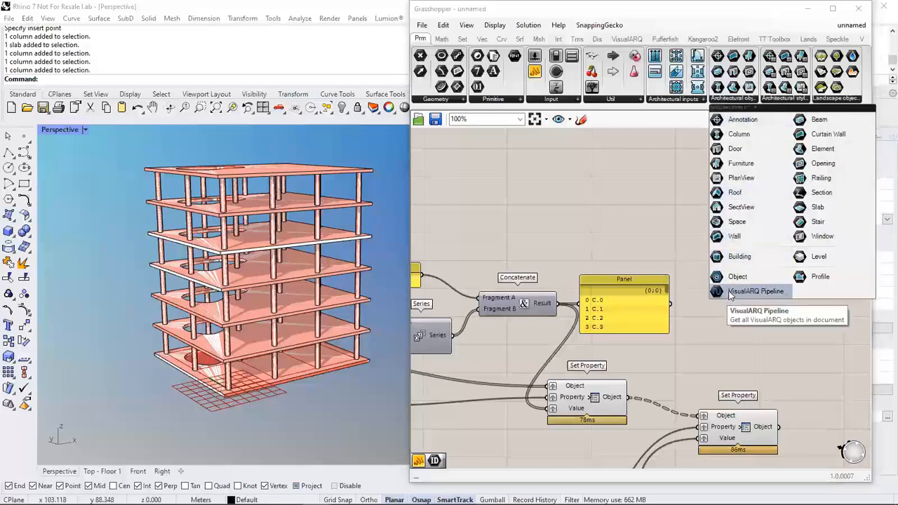
left_click_drag(727, 292, 530, 179)
left_click(562, 178)
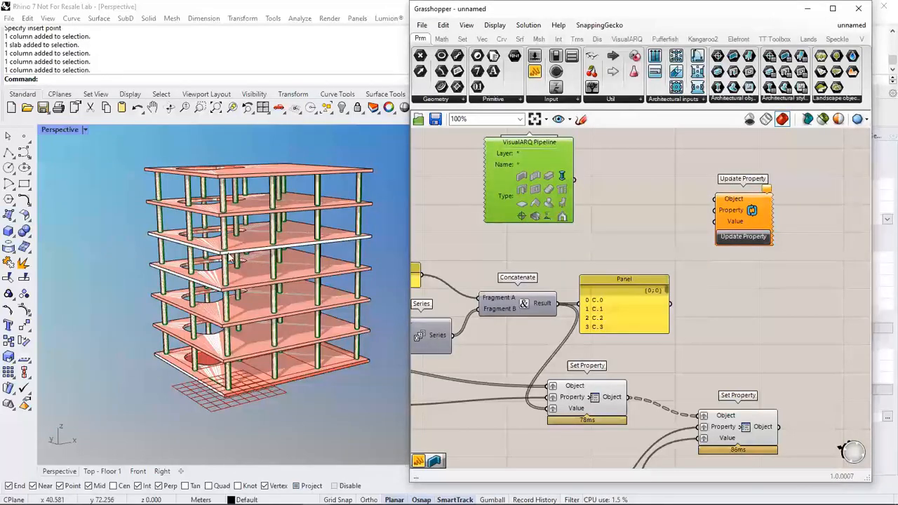
left_click(618, 188)
left_click_drag(574, 180, 714, 199)
Connect Concatenate's Result to Update Property's Value input and the Property name selector to its Property input
right_click_drag(638, 247, 680, 250)
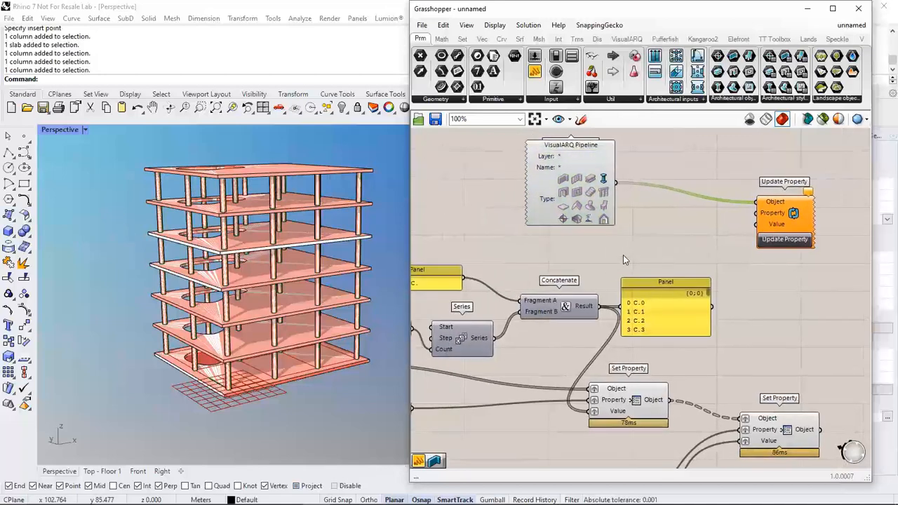
right_click_drag(605, 266, 621, 267)
left_click_drag(616, 306, 794, 232)
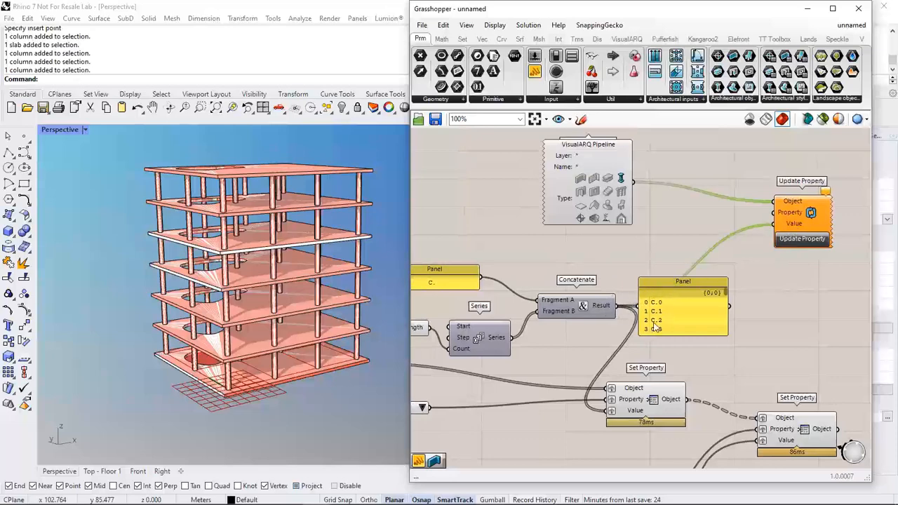
right_click_drag(595, 306, 630, 312)
right_click_drag(529, 319, 549, 315)
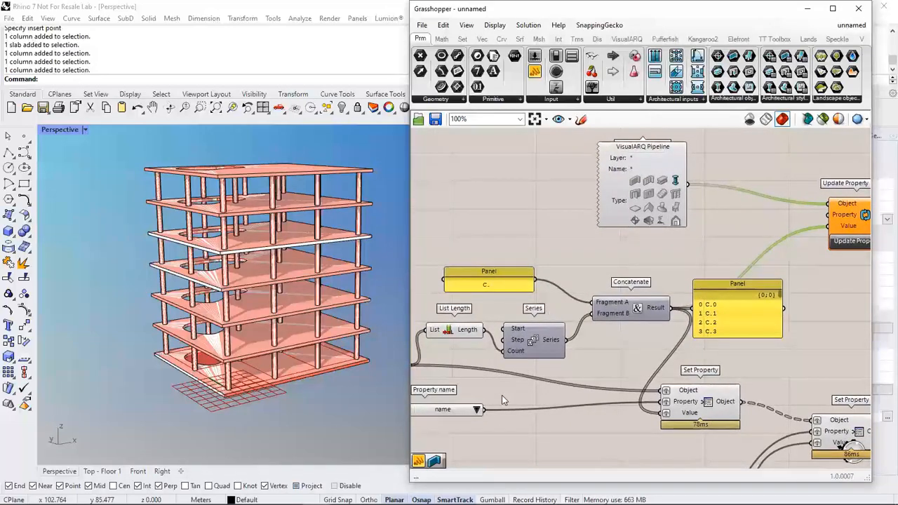
left_click_drag(459, 408, 494, 401)
right_click_drag(682, 404, 603, 401)
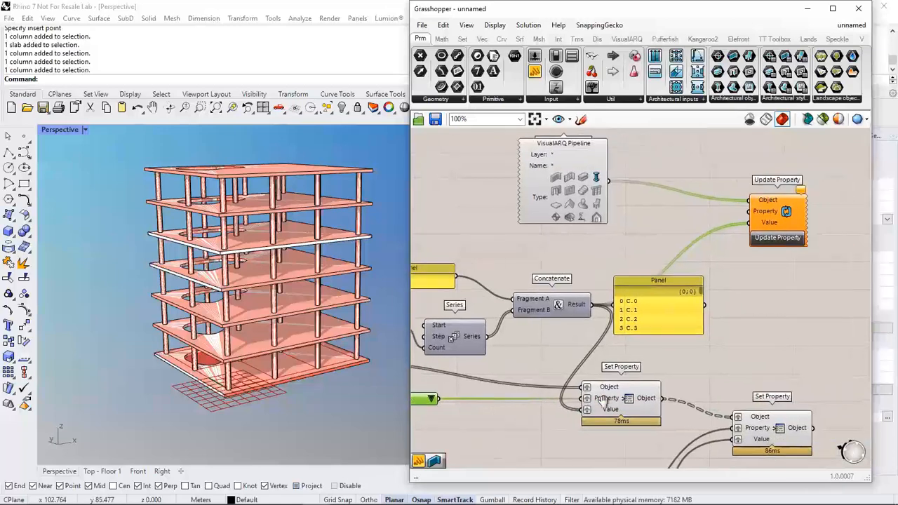
left_click_drag(440, 398, 752, 212)
left_click(753, 278)
right_click_drag(753, 278, 776, 291)
scroll(776, 292, "down", 1)
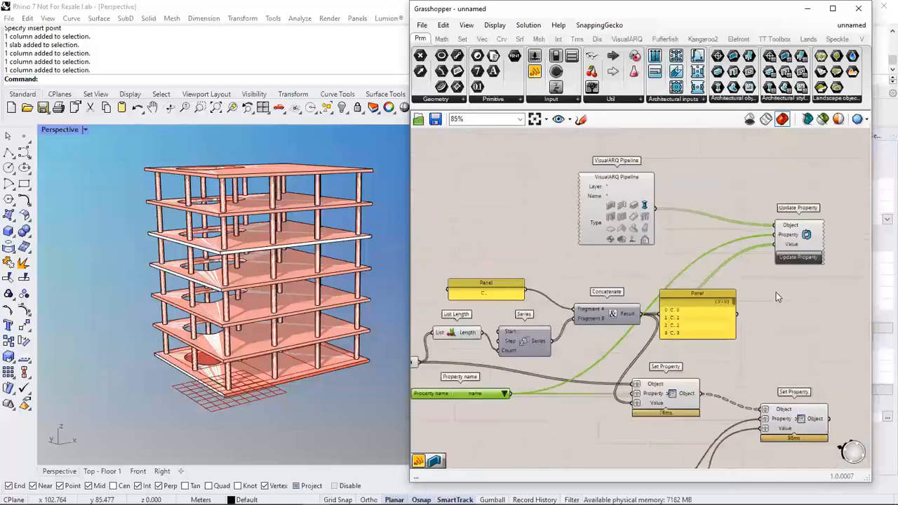
Graft the Object, Property and Value inputs of Update Property and run the property update
scroll(776, 292, "up", 2)
right_click(773, 212)
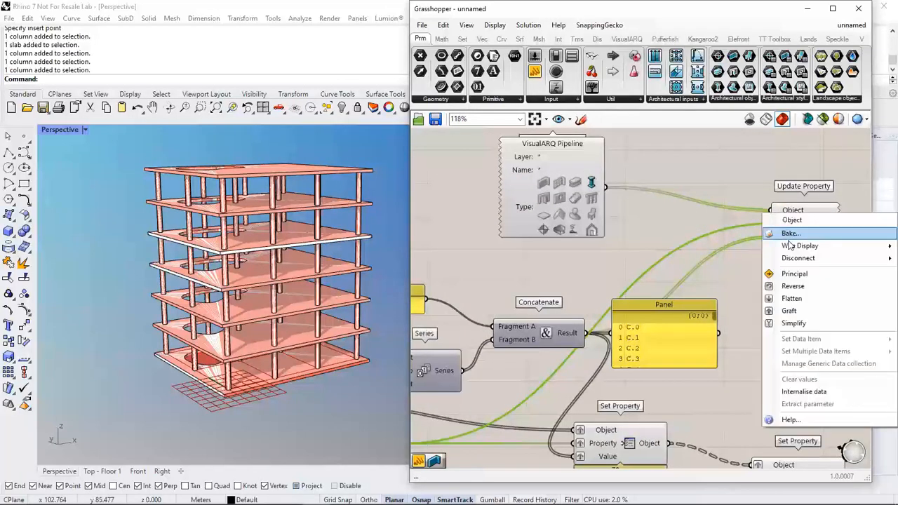
left_click(795, 300)
right_click(763, 224)
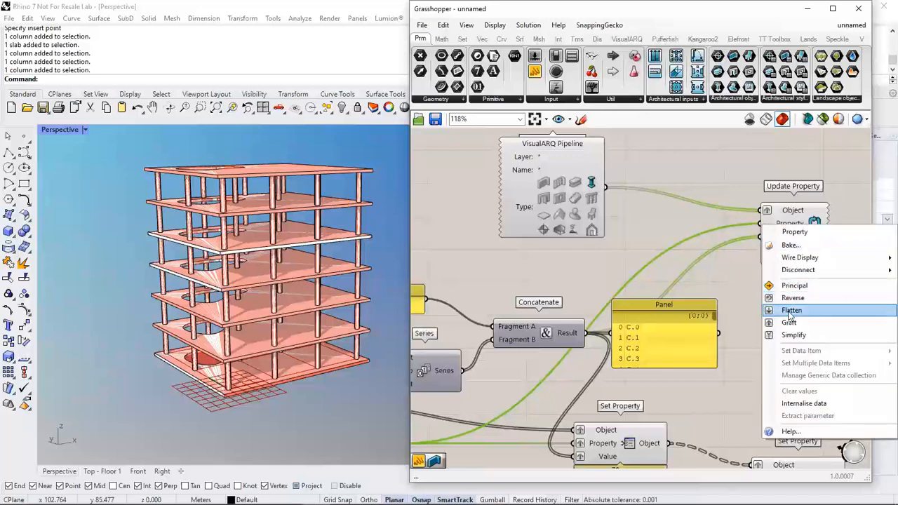
left_click(795, 313)
right_click(763, 236)
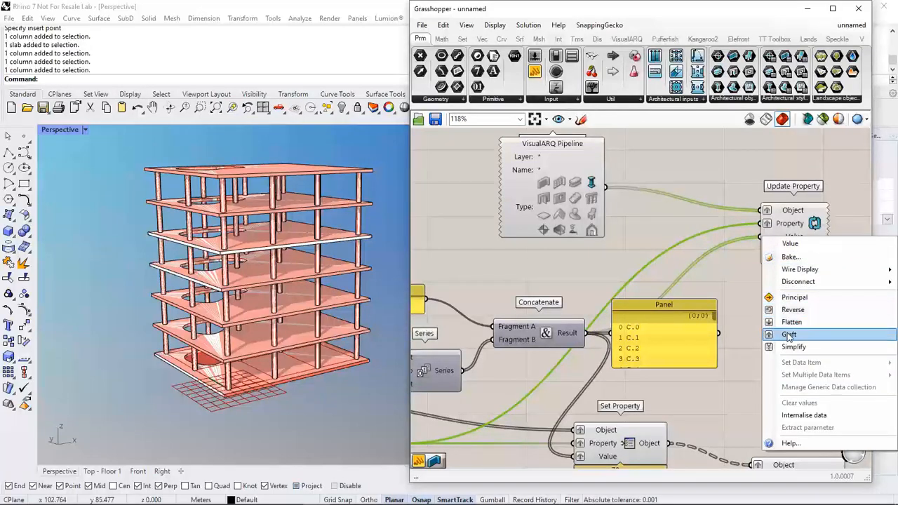
left_click(772, 327)
right_click_drag(792, 269, 737, 263)
left_click(739, 249)
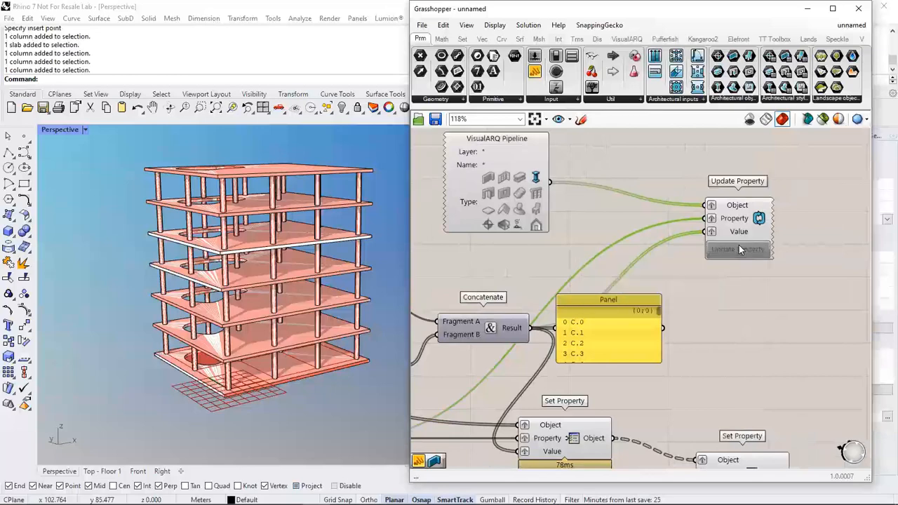
Minimize Grasshopper and check the updated name of a top-storey column in Rhino
left_click(807, 8)
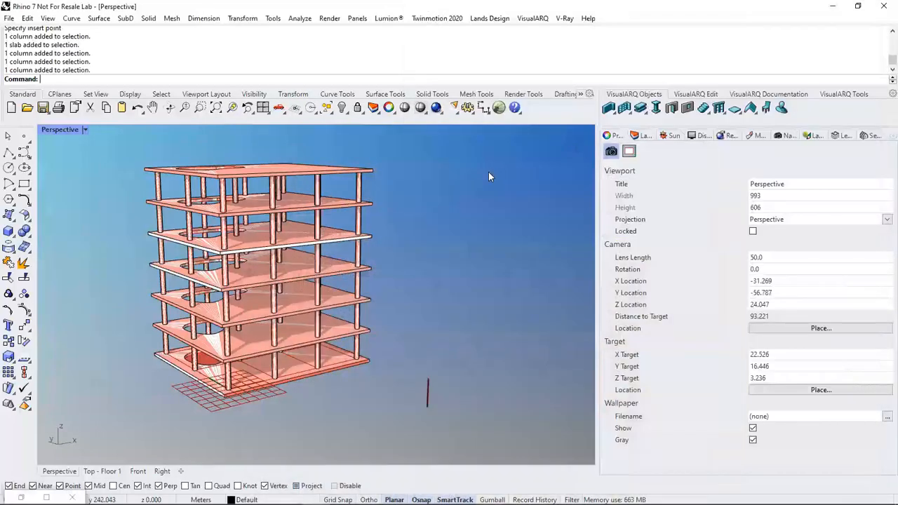
left_click(360, 198)
left_click_drag(775, 208, 724, 208)
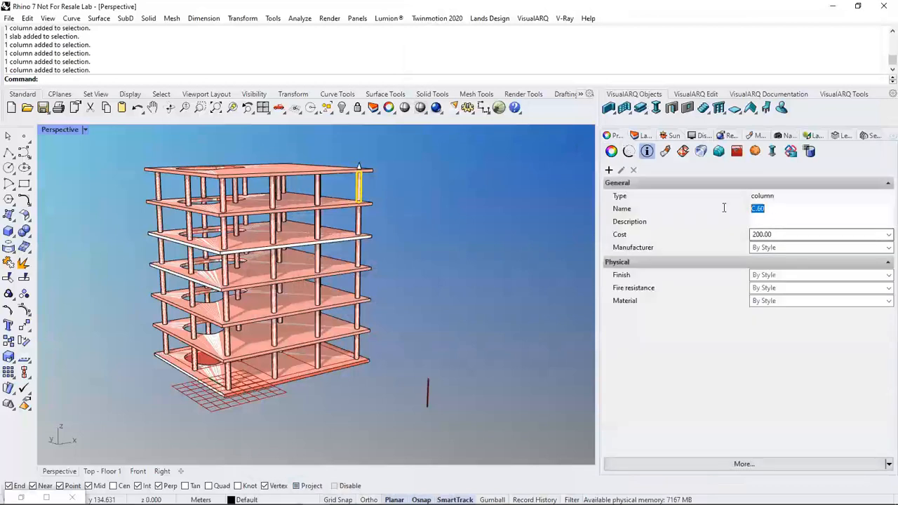
Check the updated name of the fourth-storey column at the building's right corner, deselect it, and restore the Grasshopper window
left_click(359, 252)
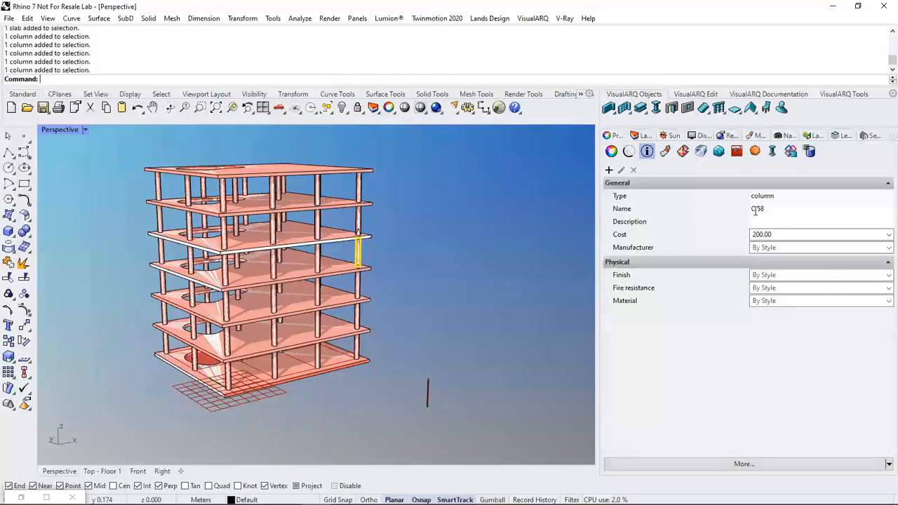
left_click(463, 250)
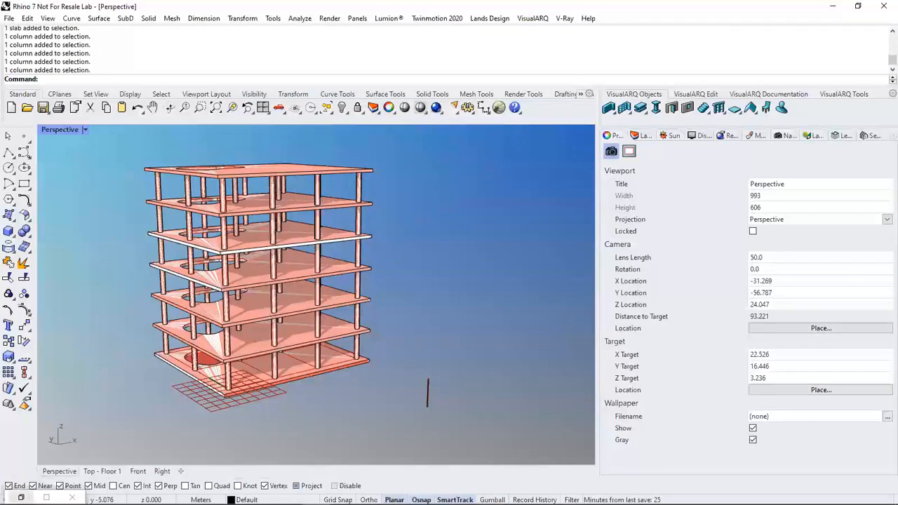
left_click(21, 497)
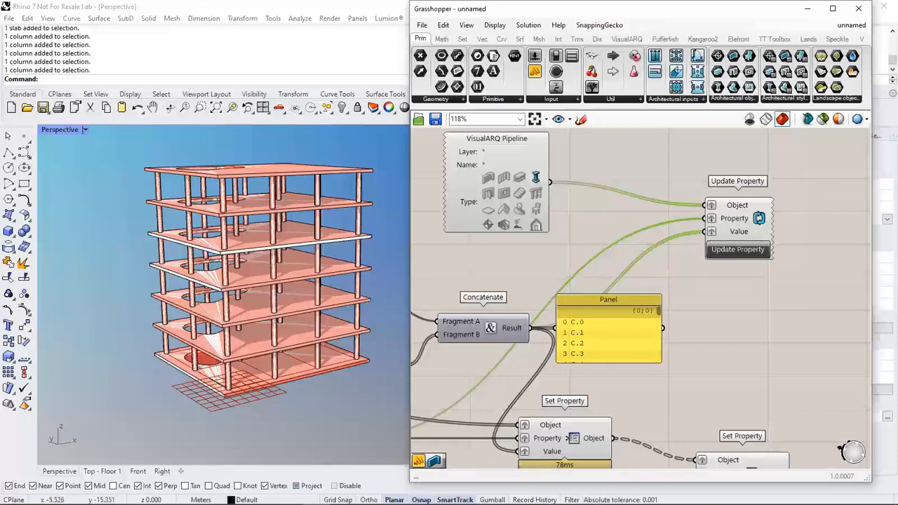
Switch to the Villa Savoye Model in the other Rhino window and open the Section and 4 Elevation Views definition in Grasshopper
mouse_move(233, 493)
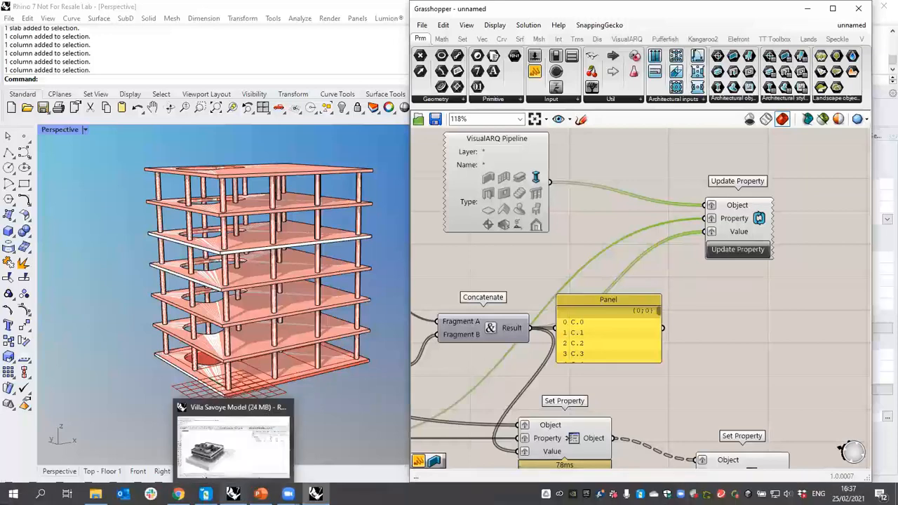
left_click(233, 442)
right_click_drag(305, 356, 275, 358)
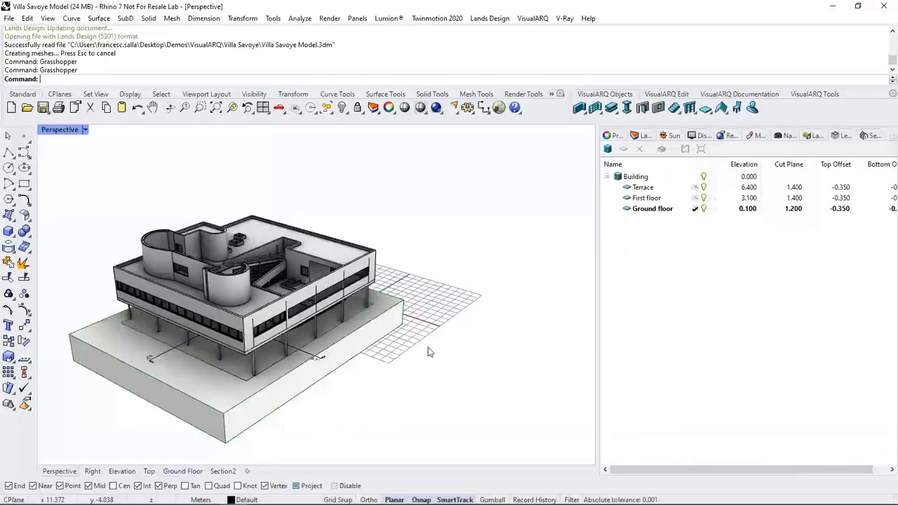
key("Up")
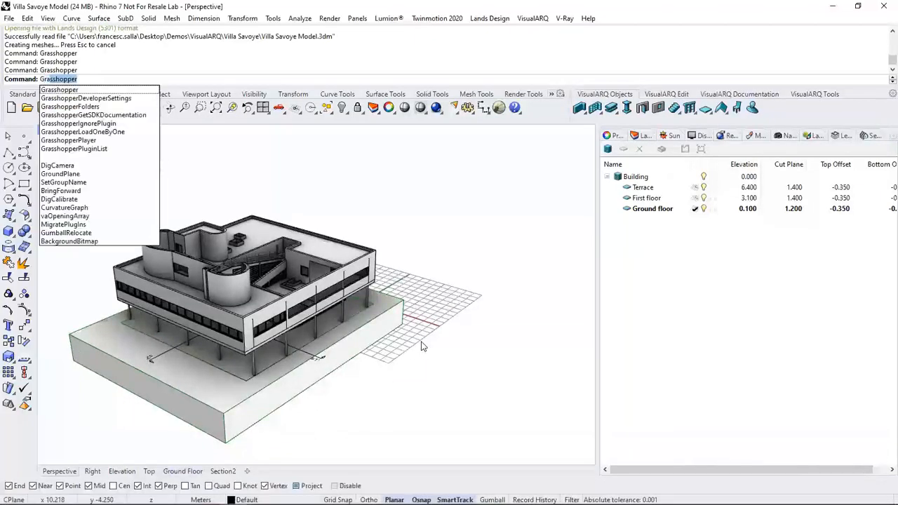
key("Return")
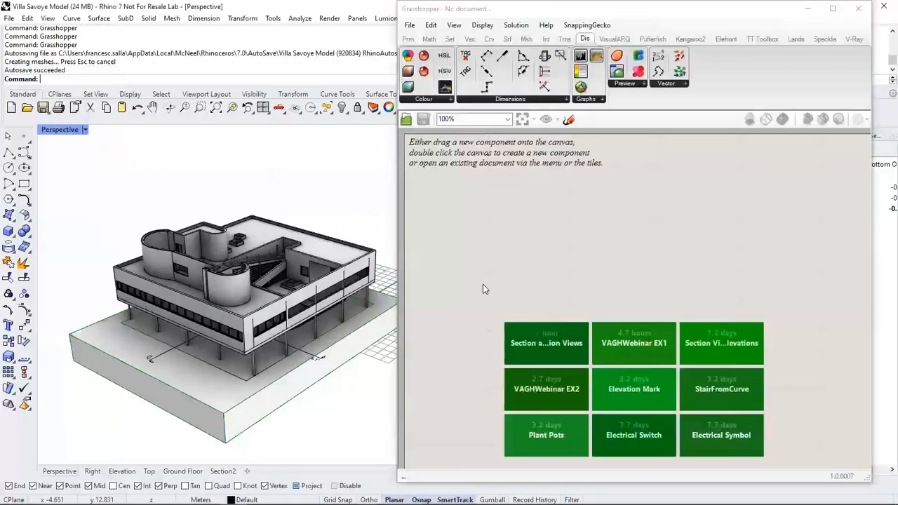
left_click(519, 336)
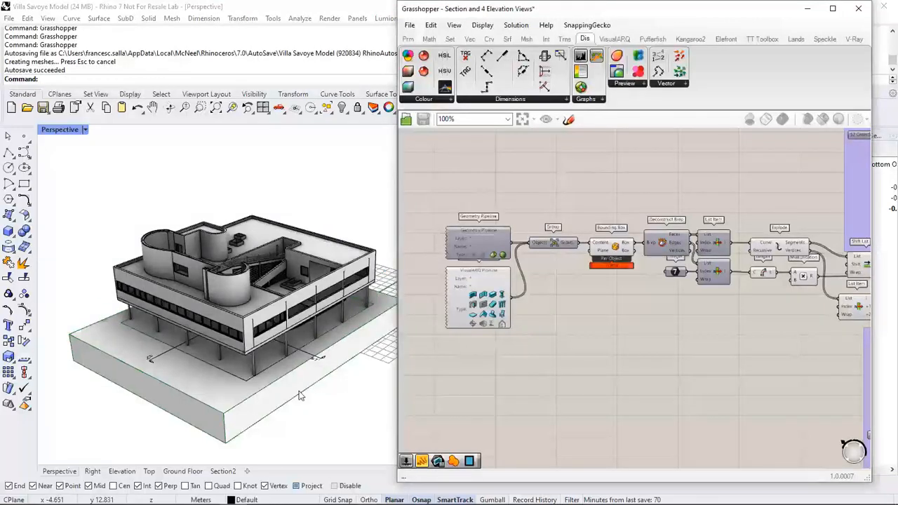
Examine the overall definition, its Geometry and VisualARQ Pipelines, and the bounding box previewed around the villa
scroll(140, 311, "down", 2)
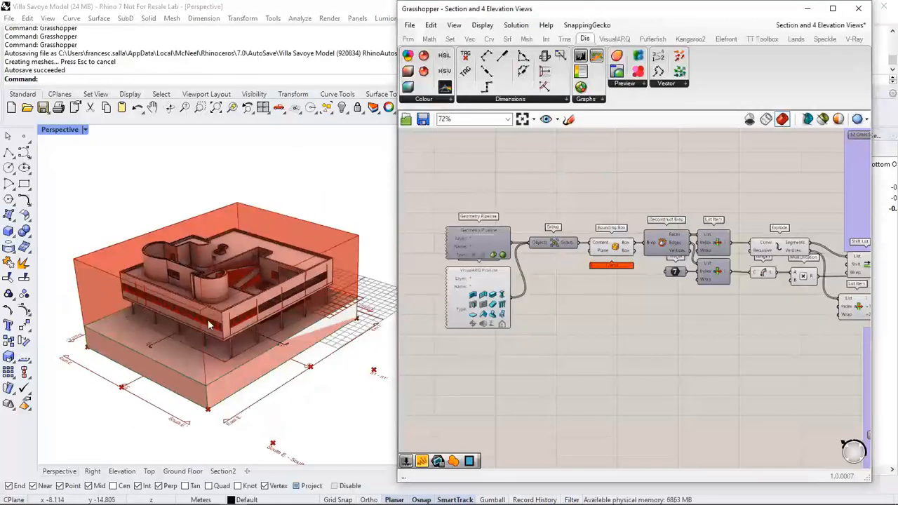
right_click_drag(209, 325, 456, 346)
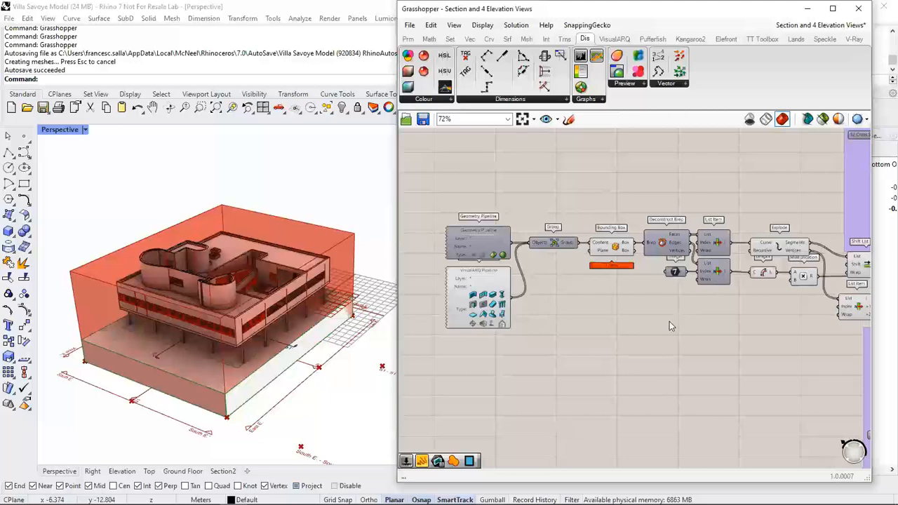
scroll(669, 321, "down", 6)
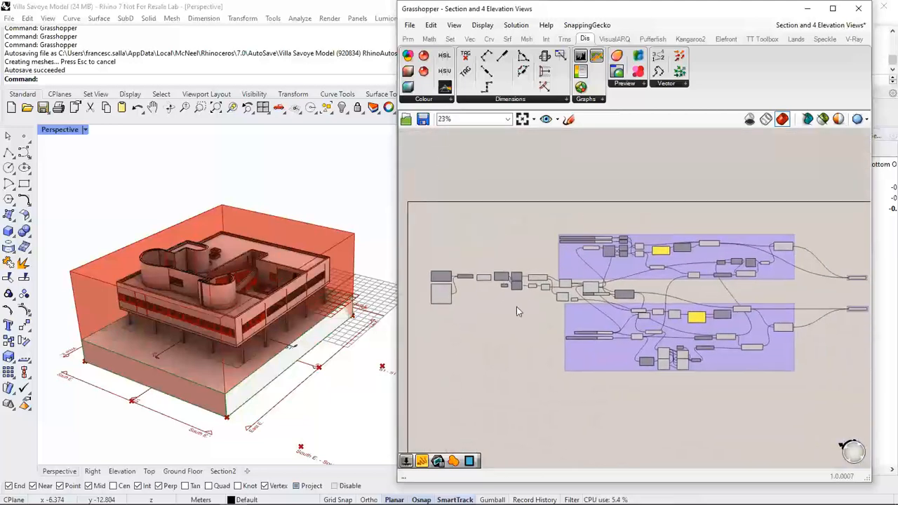
scroll(481, 280, "up", 6)
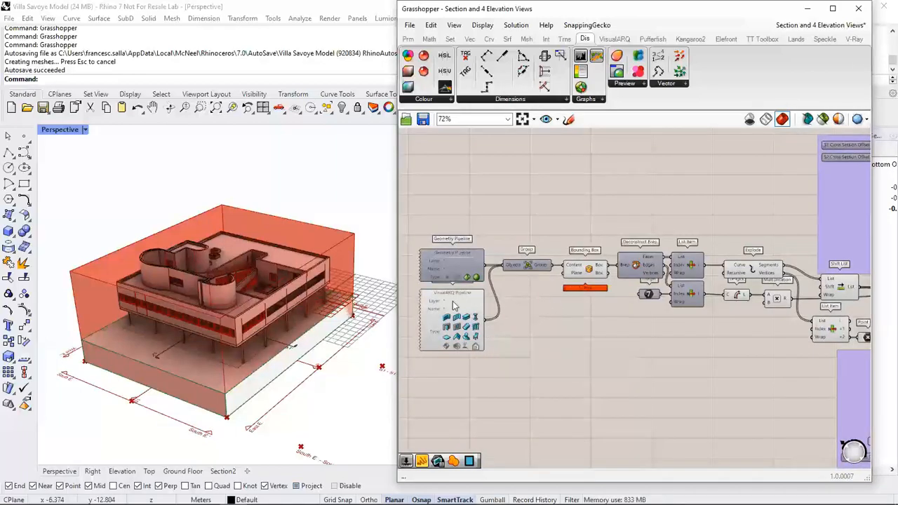
scroll(485, 331, "up", 3)
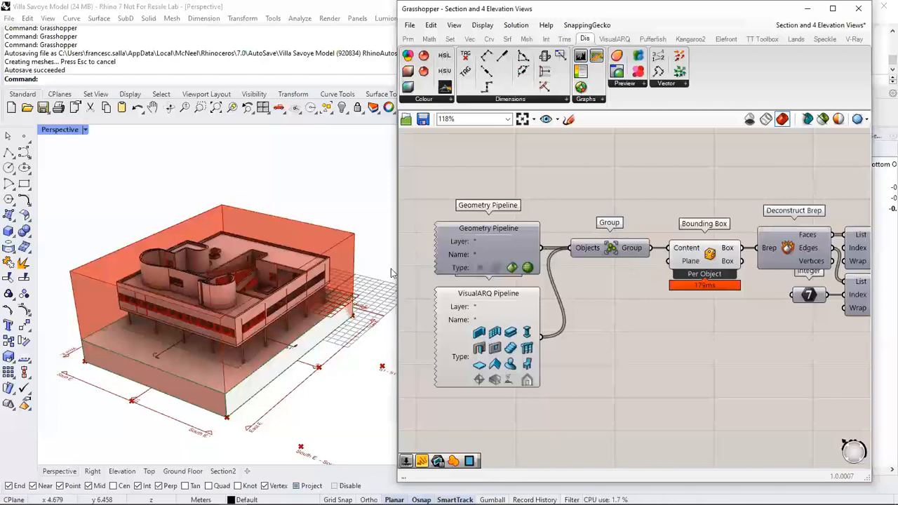
right_click_drag(205, 341, 121, 354)
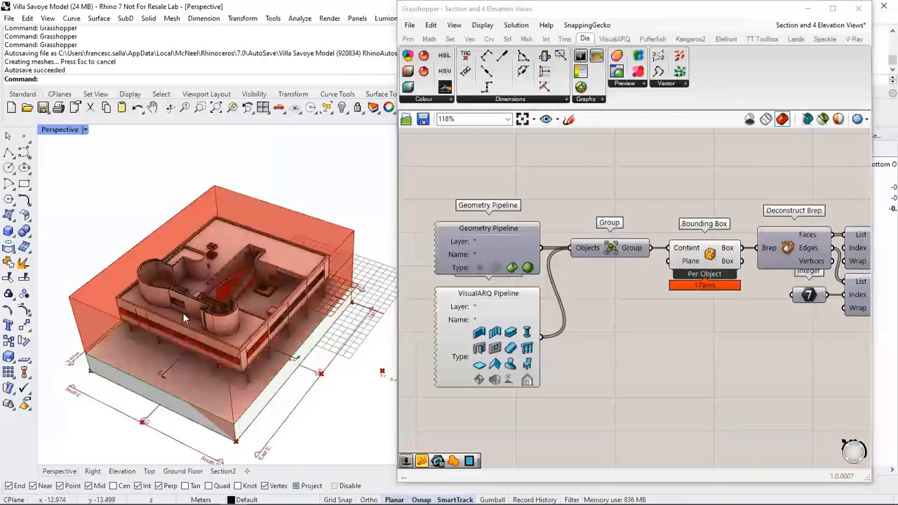
Examine the previewed view insertion points beside the villa and the Section and SectionView components that feed the bake outputs
scroll(122, 324, "down", 5)
scroll(121, 324, "down", 2)
mouse_move(193, 353)
right_mouse_down()
mouse_move(214, 356)
mouse_move(258, 390)
mouse_move(204, 381)
mouse_move(191, 364)
right_mouse_up()
scroll(158, 332, "down", 4)
scroll(260, 381, "up", 4)
right_click_drag(585, 369, 503, 374)
scroll(502, 373, "down", 5)
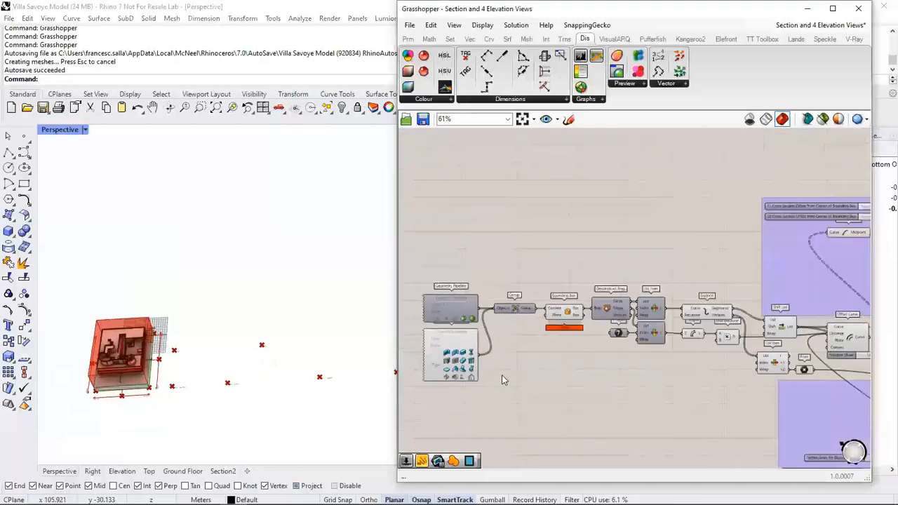
scroll(699, 293, "up", 5)
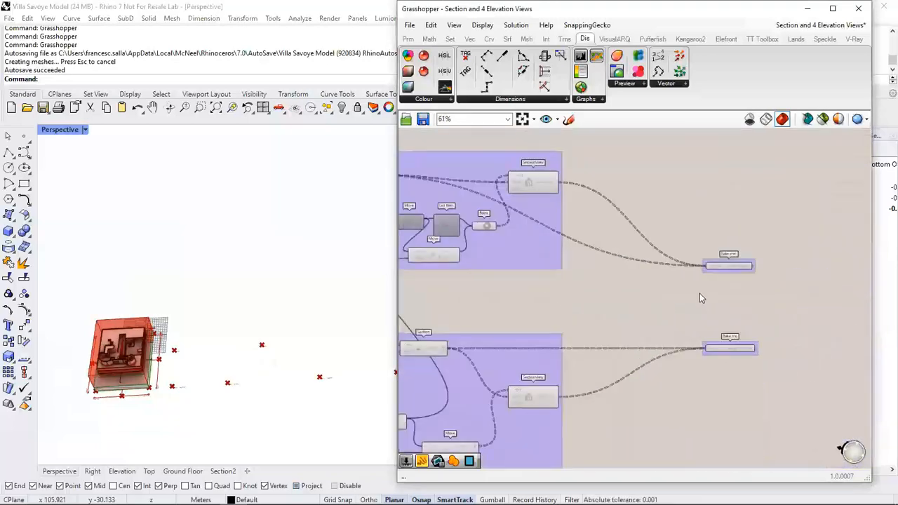
left_click(490, 156)
right_click_drag(573, 266, 666, 294)
scroll(589, 282, "down", 1)
left_click(407, 195)
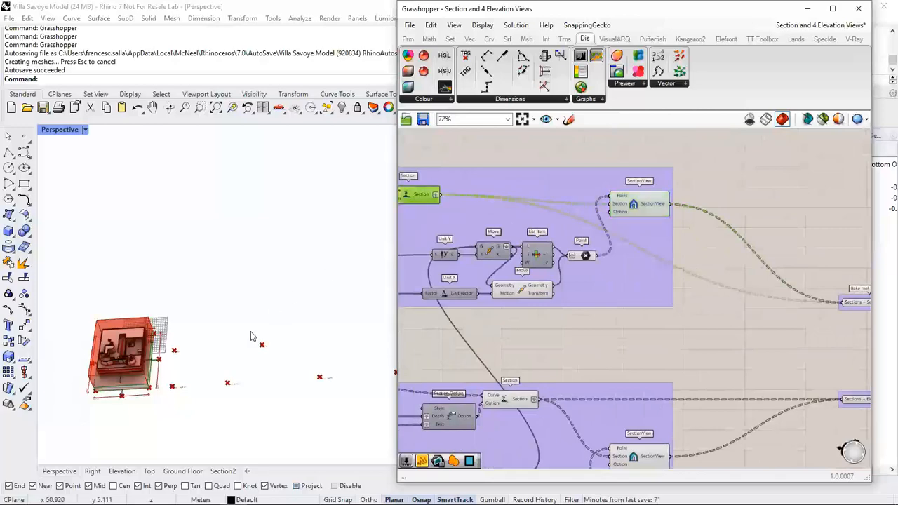
Bake the Sections + Section Views and Sections + Elevation Views outputs together and inspect the drawings beside the villa
right_click_drag(696, 346, 489, 316)
left_click(654, 307)
scroll(668, 316, "up", 2)
left_click_drag(701, 223, 610, 416)
middle_click(639, 396)
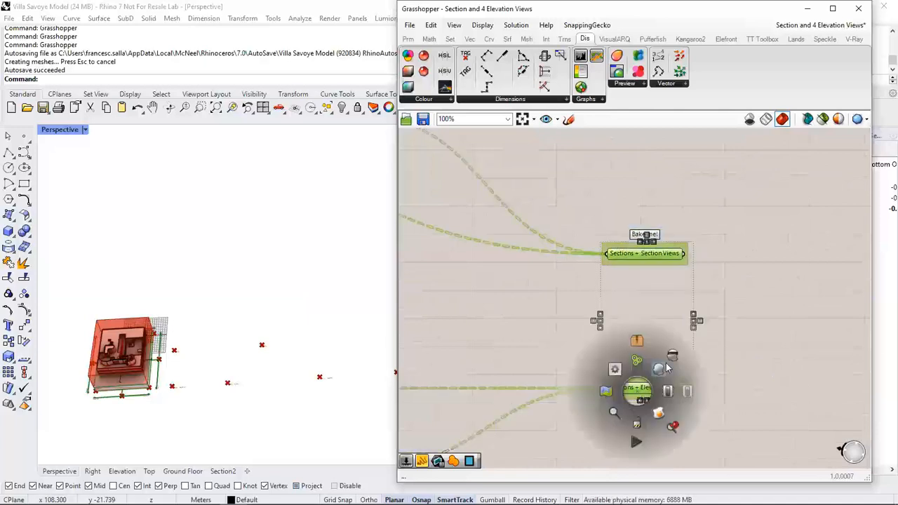
left_click(659, 414)
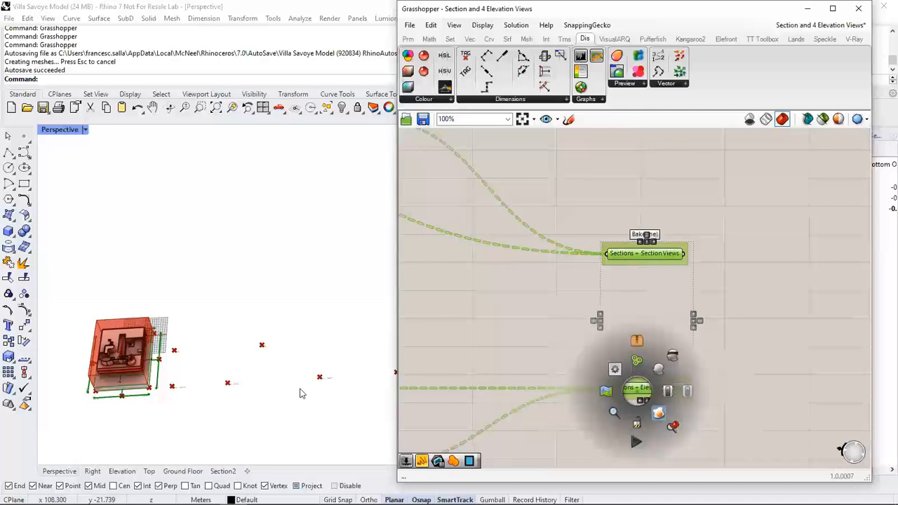
left_click(259, 278)
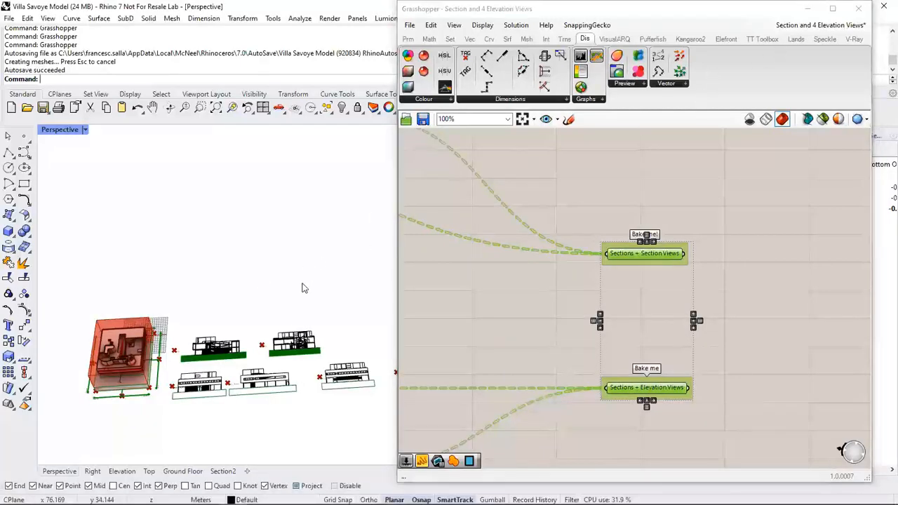
scroll(212, 387, "up", 10)
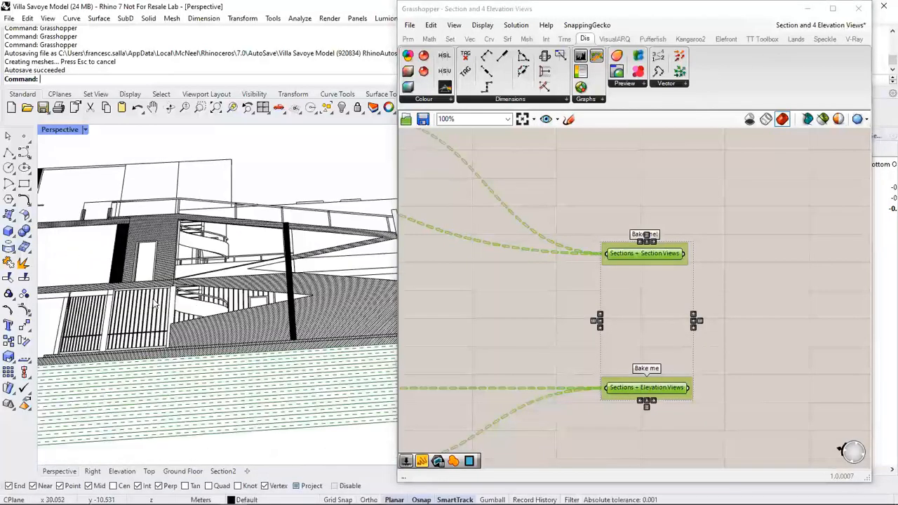
right_click_drag(154, 303, 160, 332, "shift")
scroll(180, 309, "down", 12)
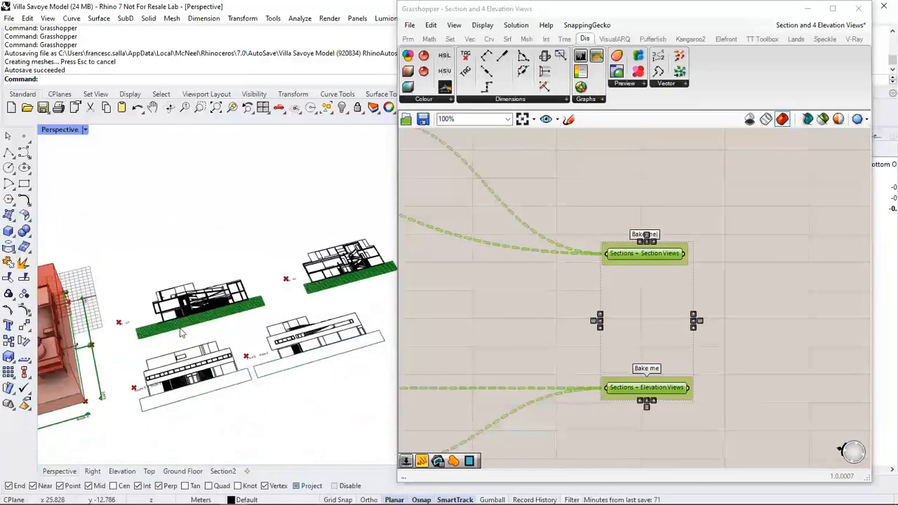
right_click_drag(234, 332, 214, 344)
Create a new Grasshopper document, minimize Grasshopper, and show the Ground floor plan in the Top viewport
left_click(409, 24)
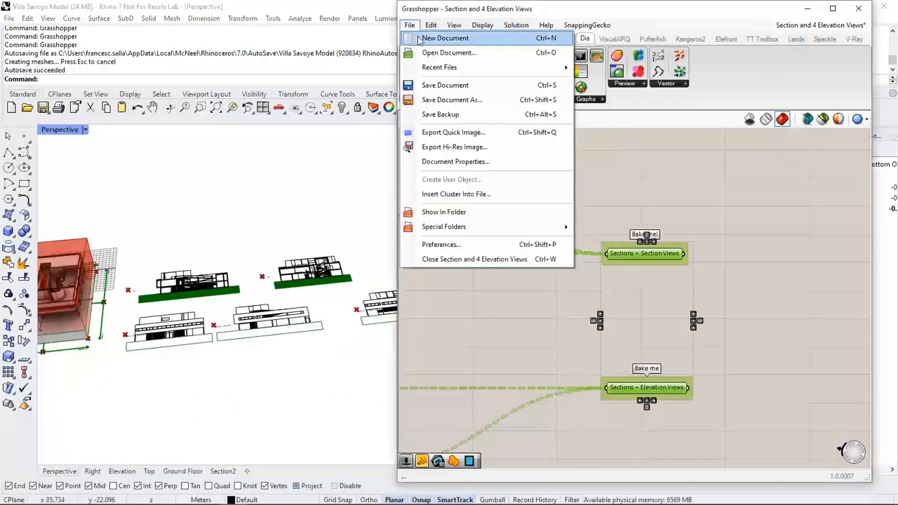
left_click(445, 34)
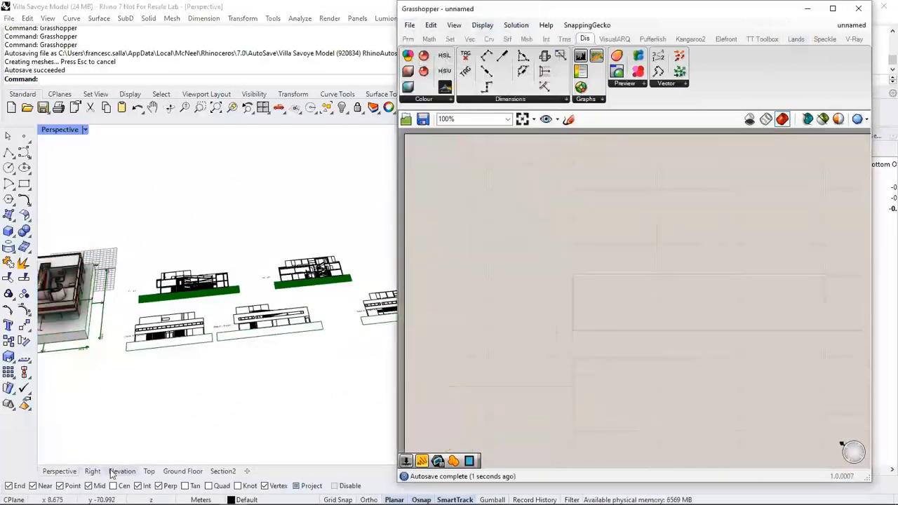
left_click(149, 470)
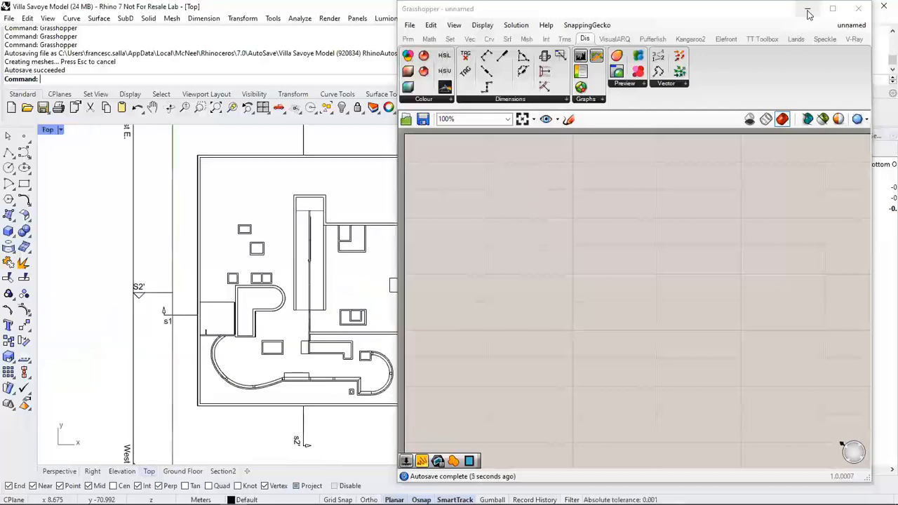
left_click(809, 12)
left_click(674, 209)
left_click(661, 149)
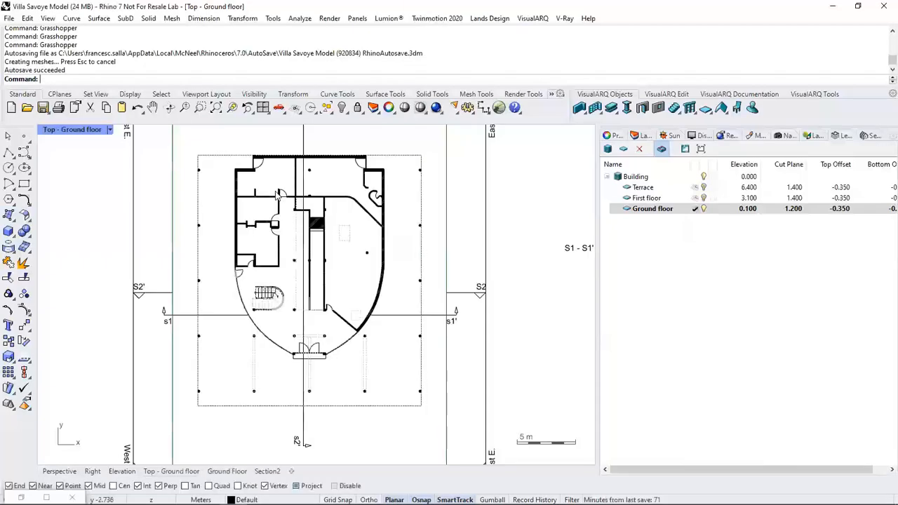
Delete the short wall stub inside the upper-left room of the ground floor plan
scroll(265, 155, "up", 4)
scroll(266, 155, "up", 5)
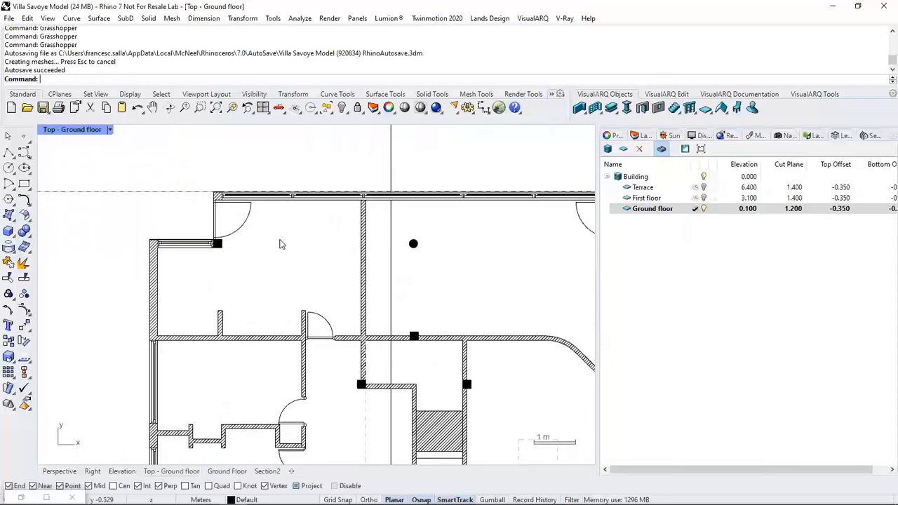
left_click(189, 342)
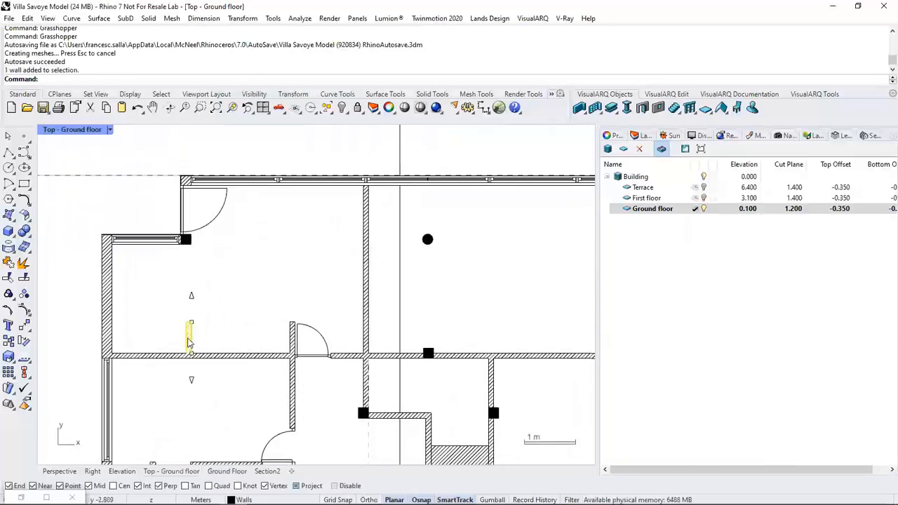
key("Delete")
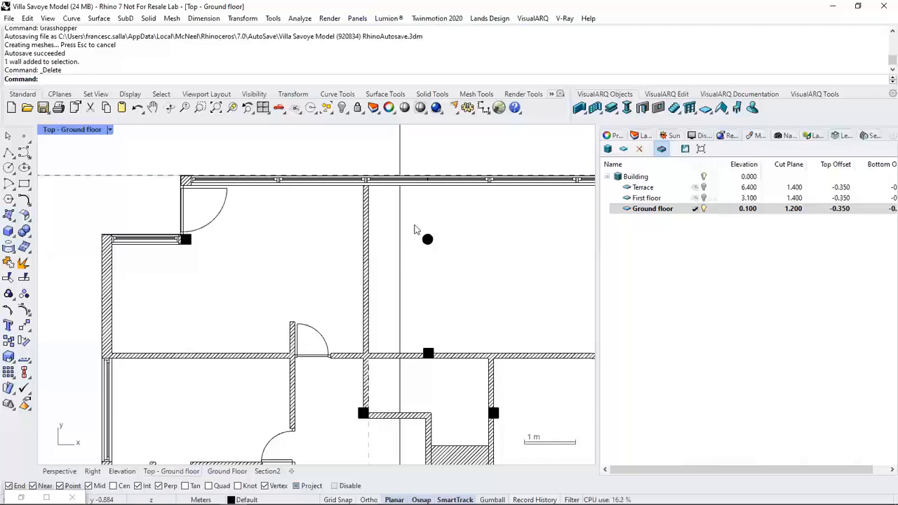
Insert a VisualARQ space named New space in the upper-left room, with Usable area type and Standard style, and place its label
left_click(746, 96)
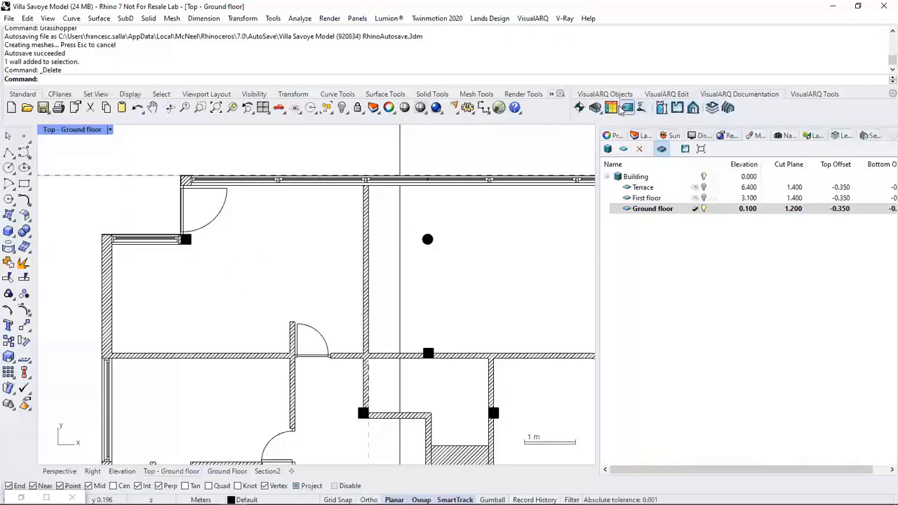
left_click(595, 108)
left_click(199, 306)
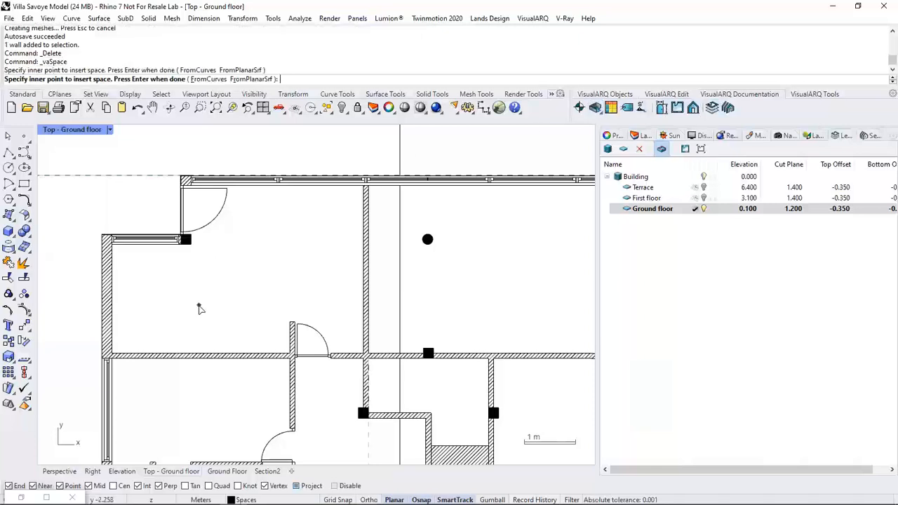
key("Return")
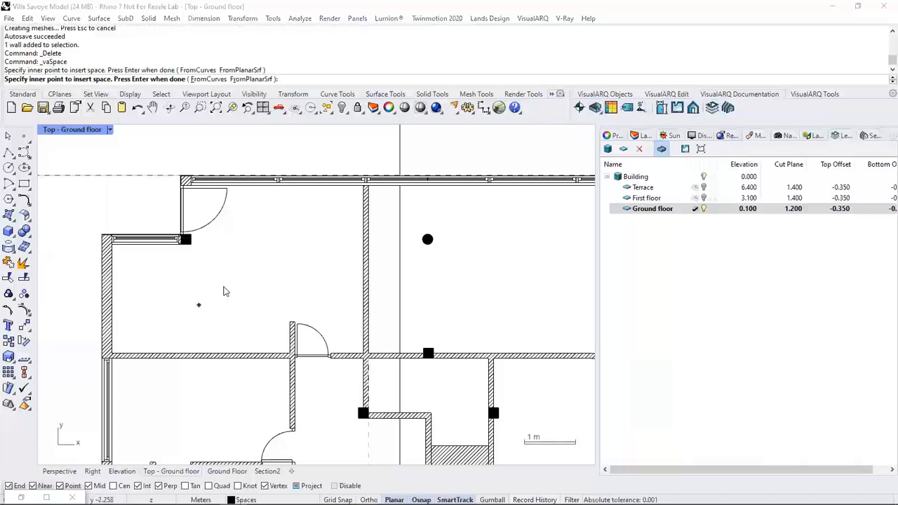
left_click(376, 276)
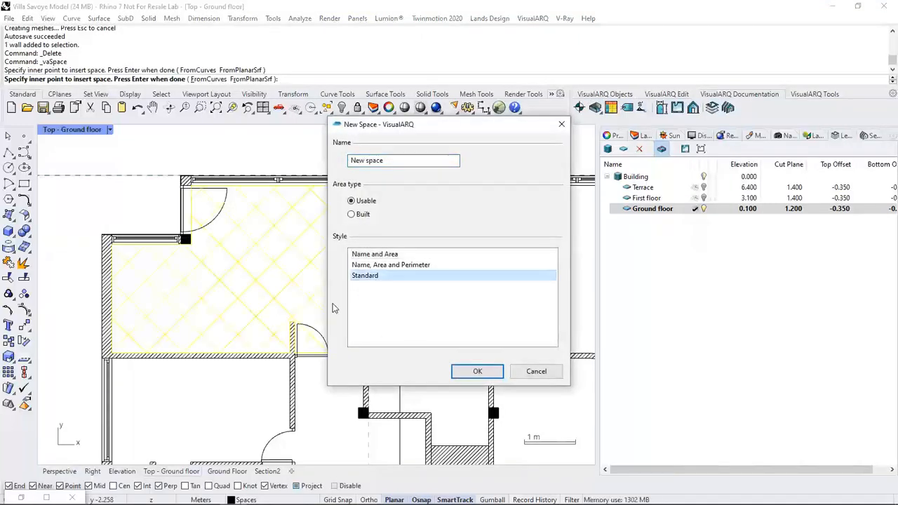
left_click(469, 372)
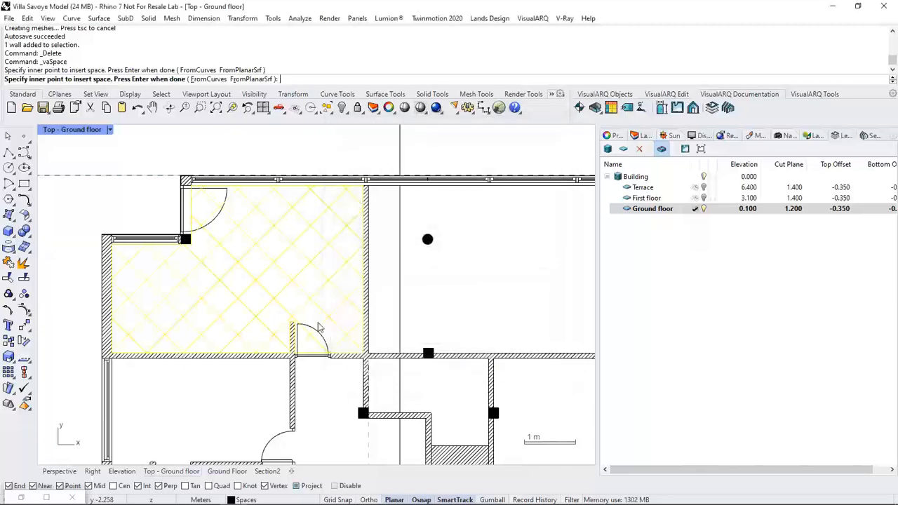
left_click(263, 289)
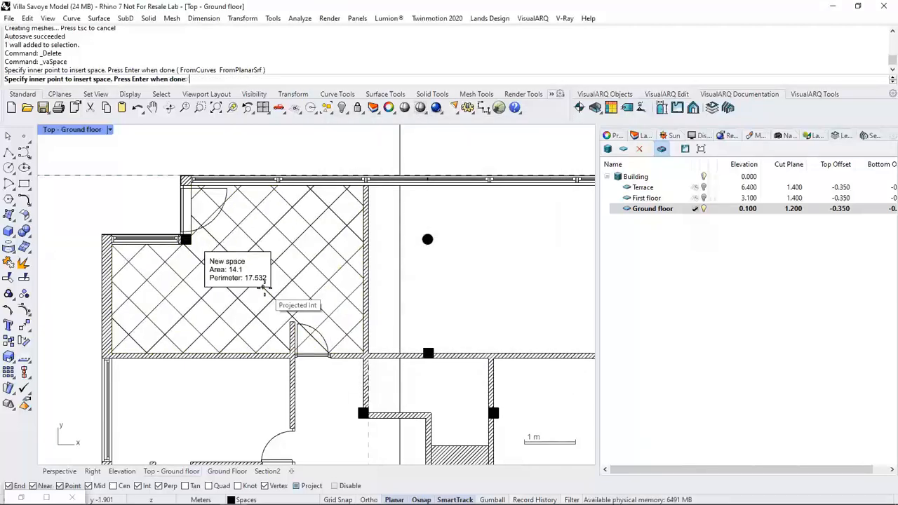
Finish the space insertion and reopen the Grasshopper window beside the ground floor plan
right_click(328, 291)
right_click_drag(334, 297, 297, 288)
type("Grasshopper")
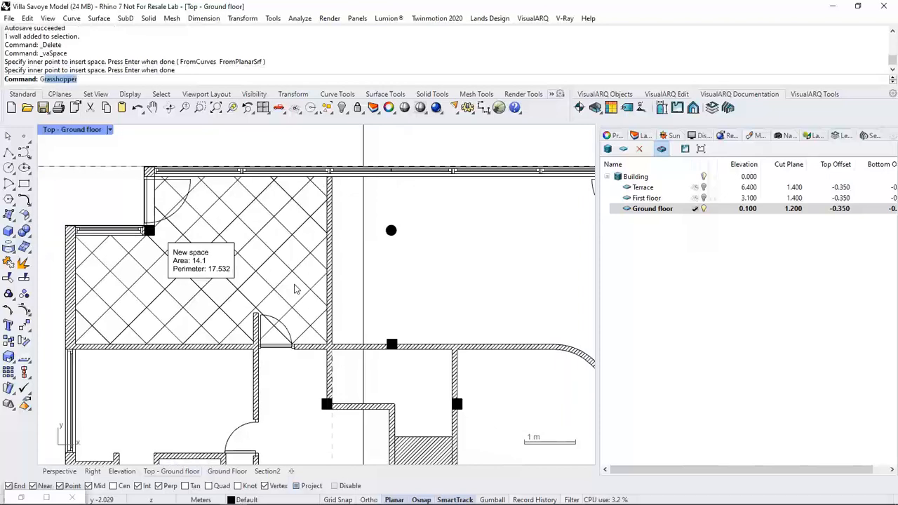
key("Return")
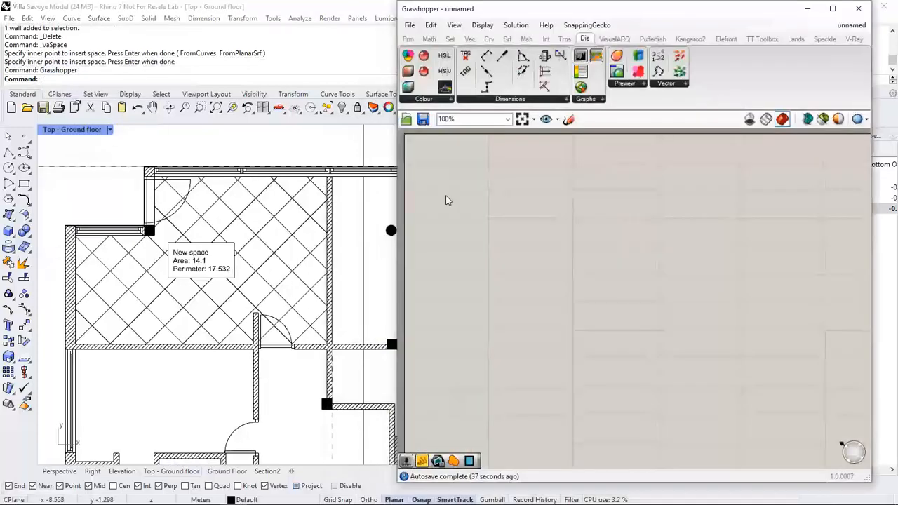
Add a VisualARQ Space parameter to the canvas and reference the new space in the upper-left room
left_click(611, 40)
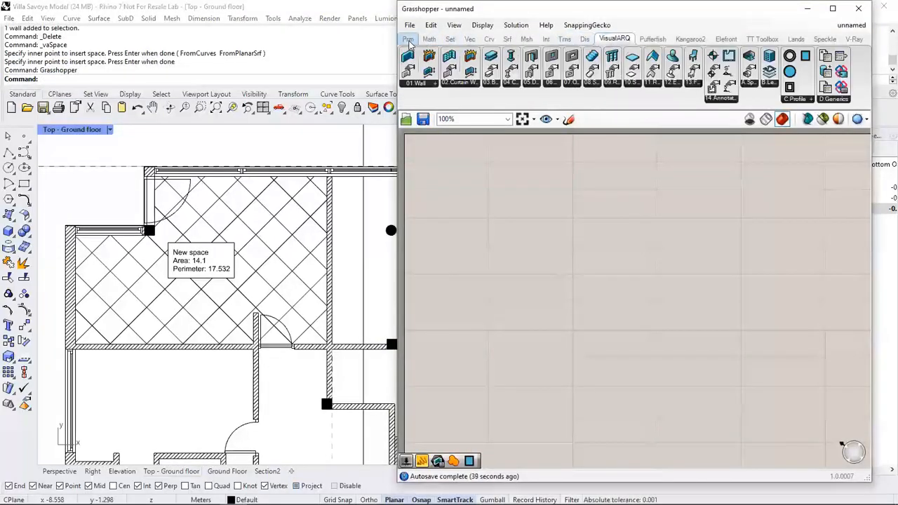
left_click(750, 103)
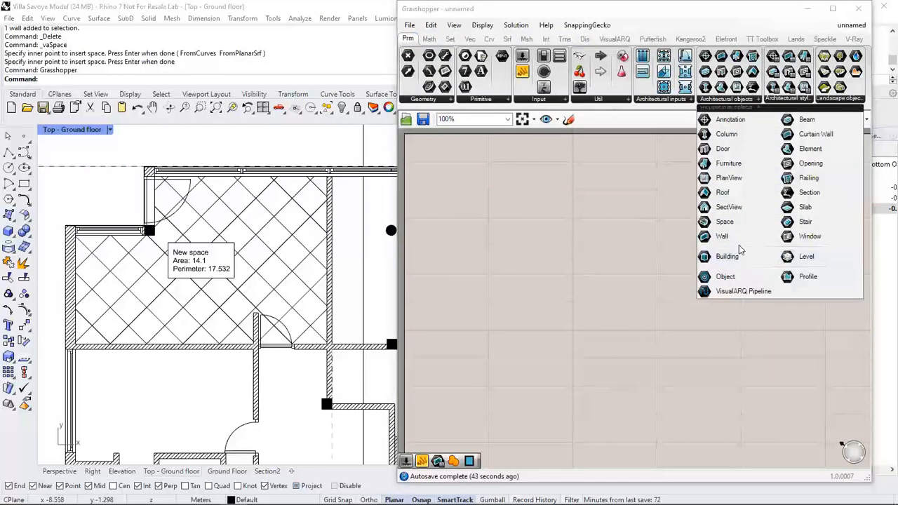
left_click_drag(723, 222, 539, 274)
right_click(538, 275)
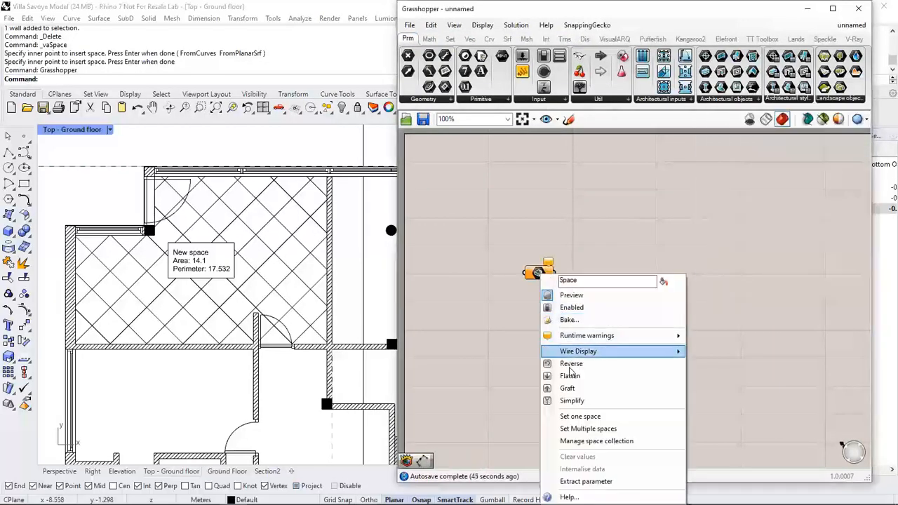
left_click(577, 418)
left_click(311, 299)
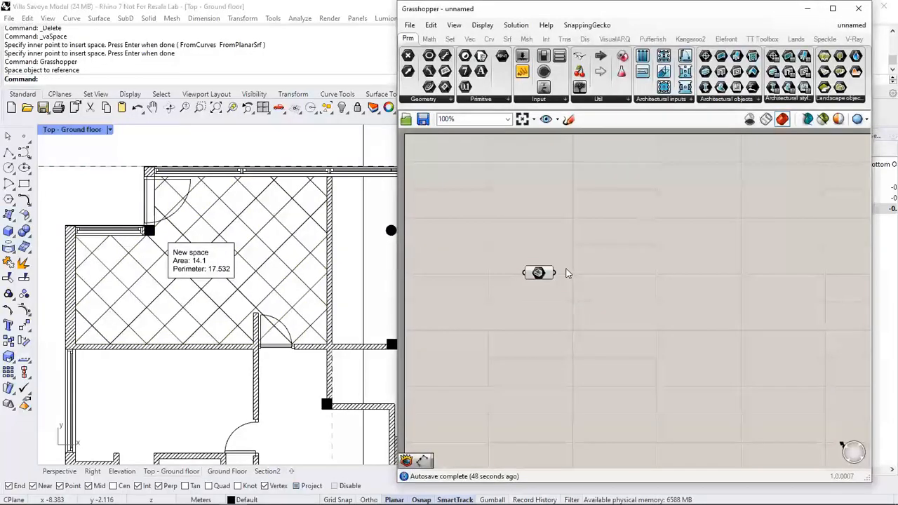
Add a Deconstruct Space component and feed it from the Space parameter
left_click(616, 39)
left_click(755, 84)
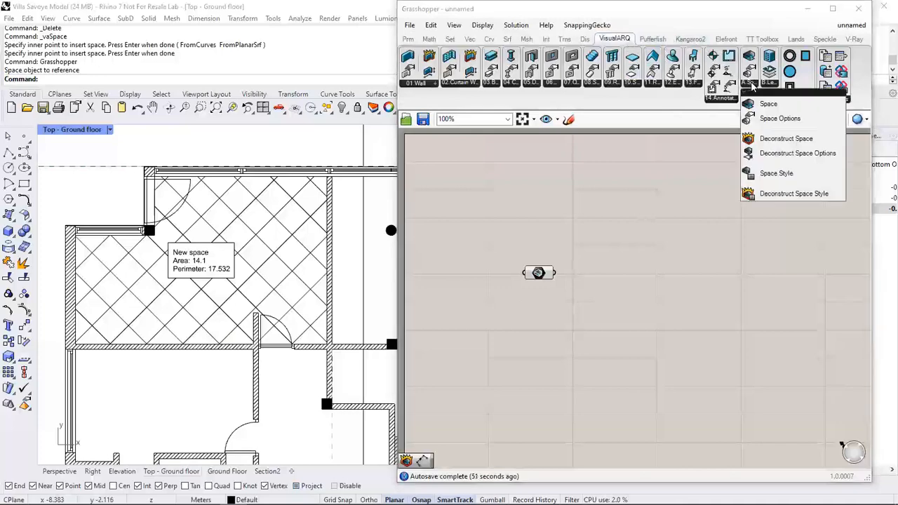
left_click(766, 136)
left_click(637, 262)
left_click_drag(555, 273, 637, 268)
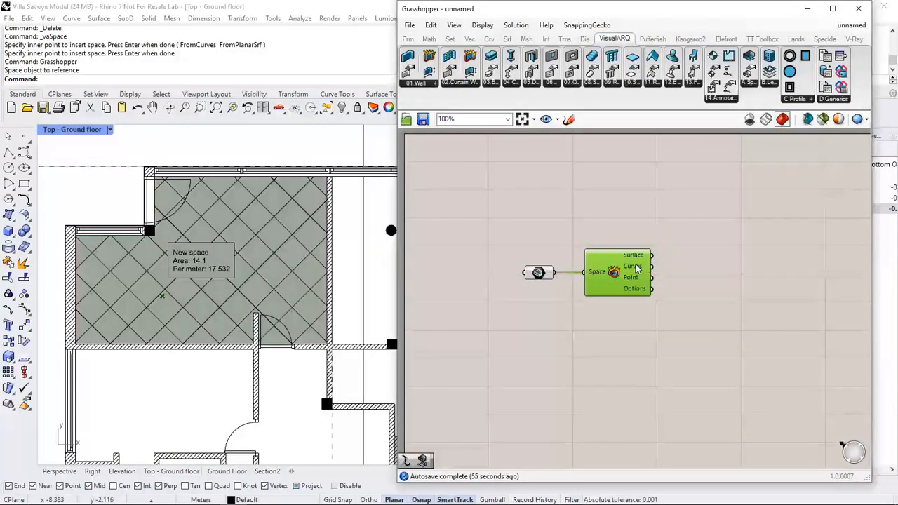
Add an Explode component and connect the deconstructed space's Curves output to its Curve input
right_click_drag(613, 245, 522, 240)
left_click(598, 246)
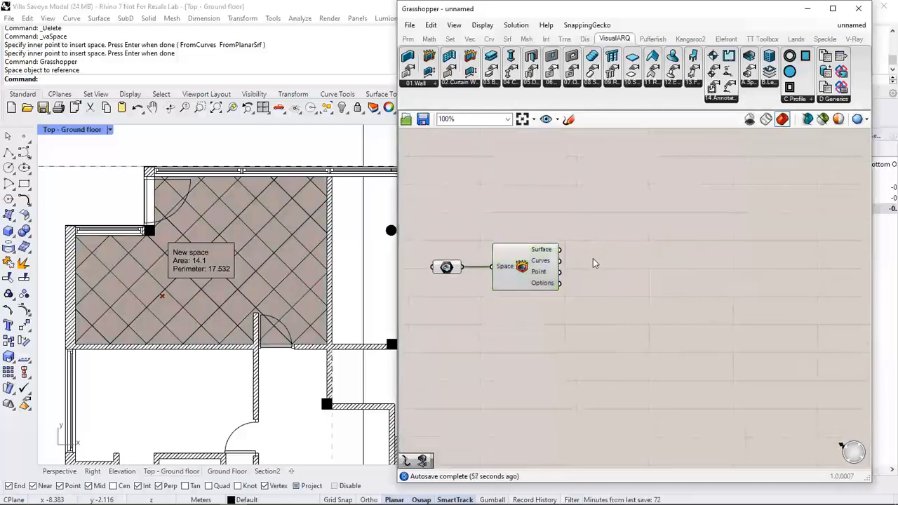
double_click(605, 246)
type("E")
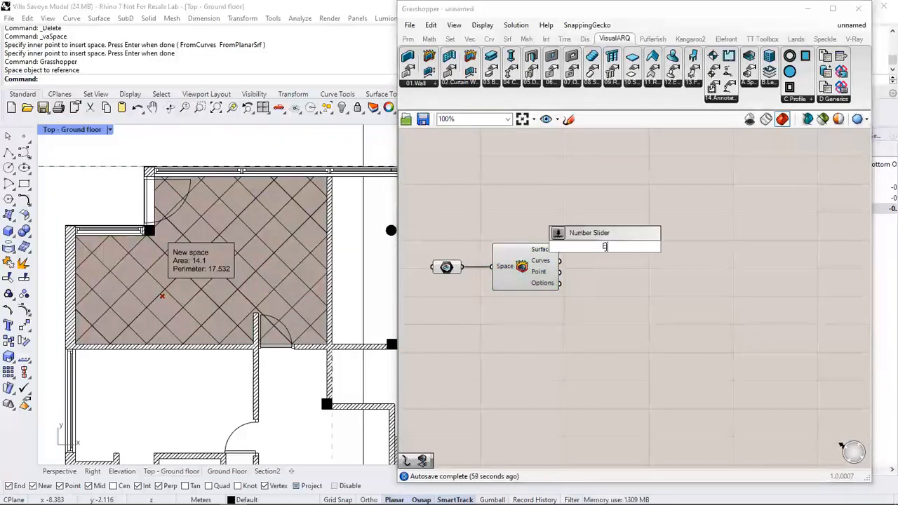
type("XPL")
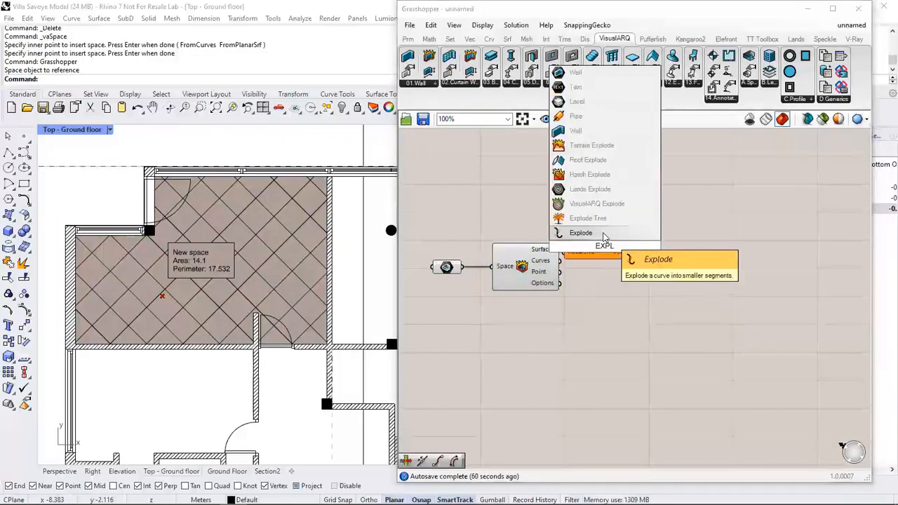
left_click(581, 232)
left_click_drag(606, 246, 626, 262)
right_click_drag(627, 263, 573, 263)
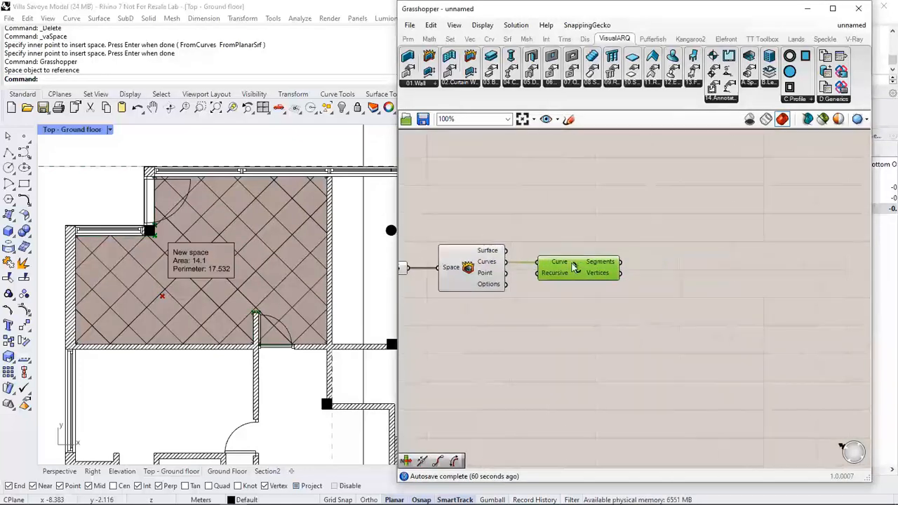
Add an End Points component and connect the Explode component's Segments output to it
right_click_drag(659, 254, 619, 248)
double_click(618, 245)
type("END")
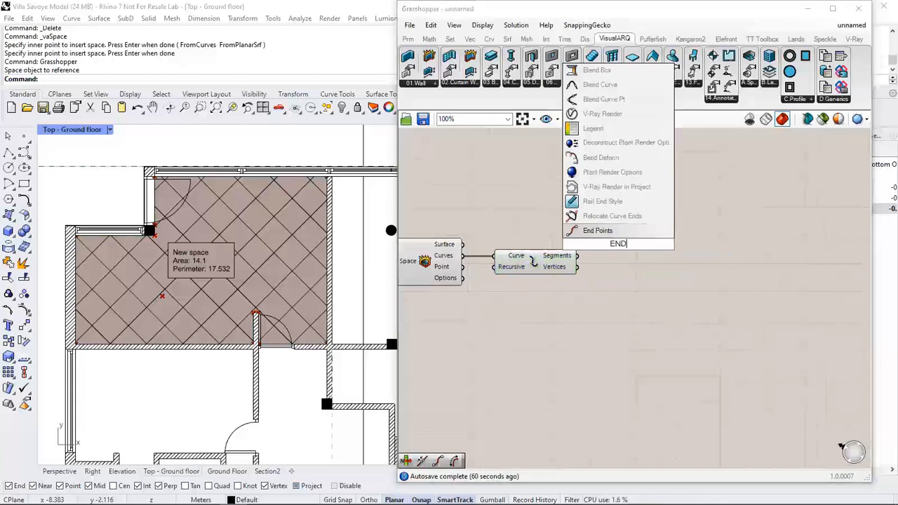
key("Return")
left_click_drag(580, 256, 590, 246)
left_click_drag(618, 249, 621, 261)
left_click(622, 208)
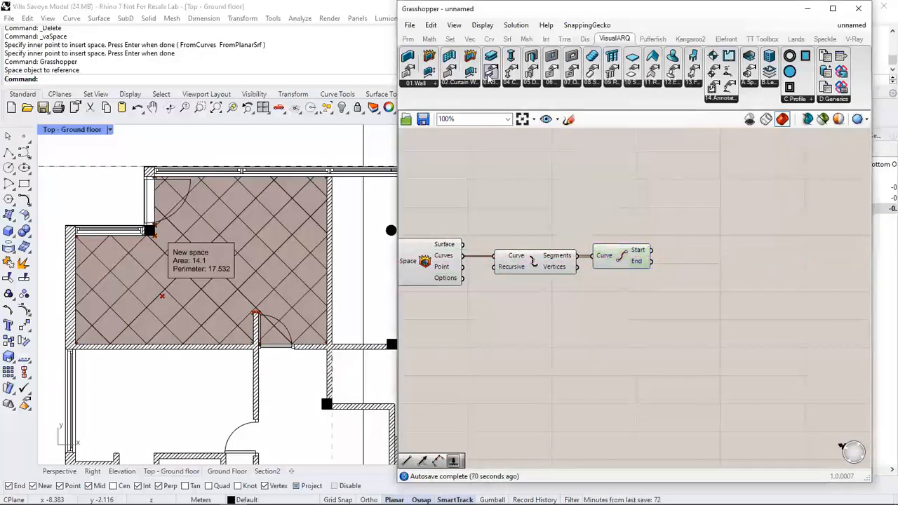
Add an aligned dimension component and connect the segments' Start to Point A and End to Point B
left_click(585, 39)
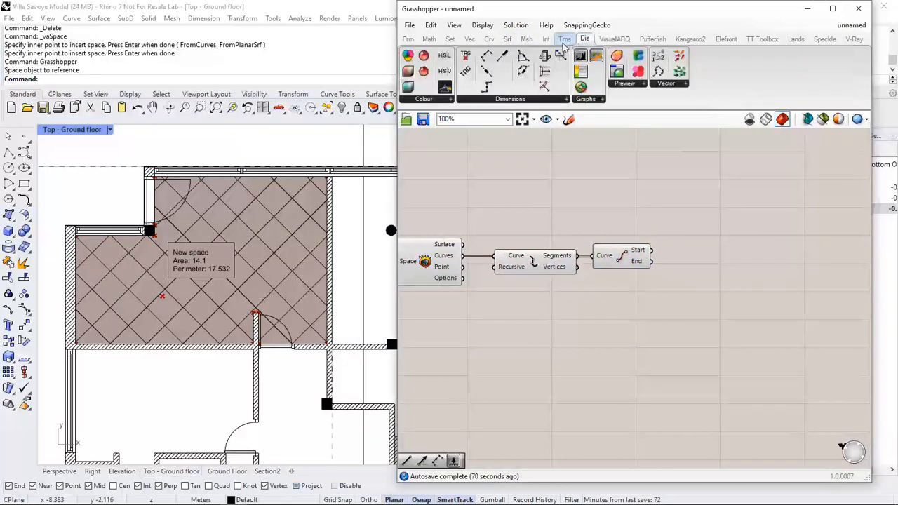
left_click_drag(489, 59, 724, 249)
scroll(701, 252, "up", 2)
left_click_drag(634, 247, 703, 223)
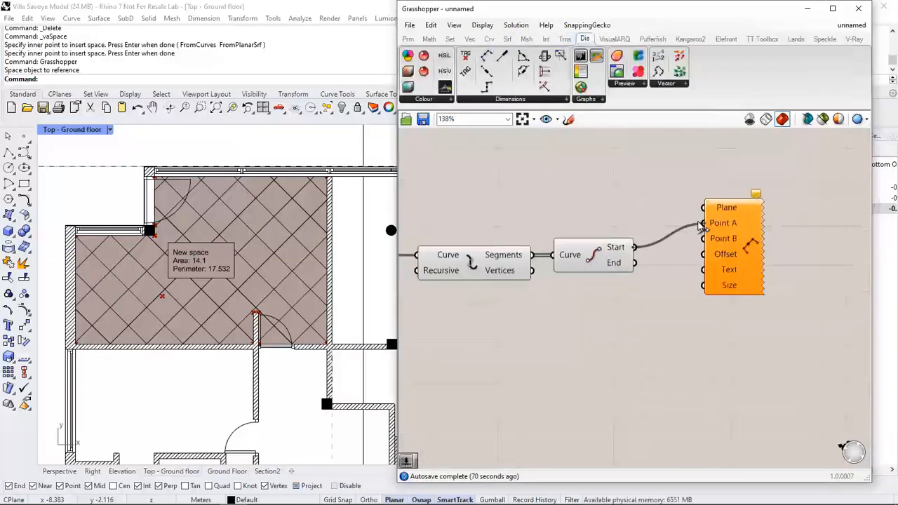
left_click_drag(635, 262, 722, 296)
Add a number slider ranging from -1.0 to 1, connect it to the dimension's Offset and set it to 0.2
double_click(569, 327)
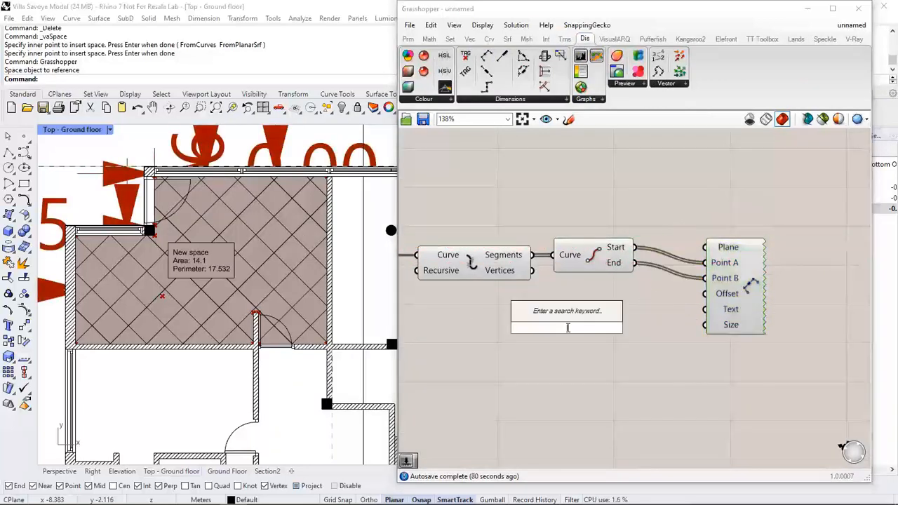
type("-1")
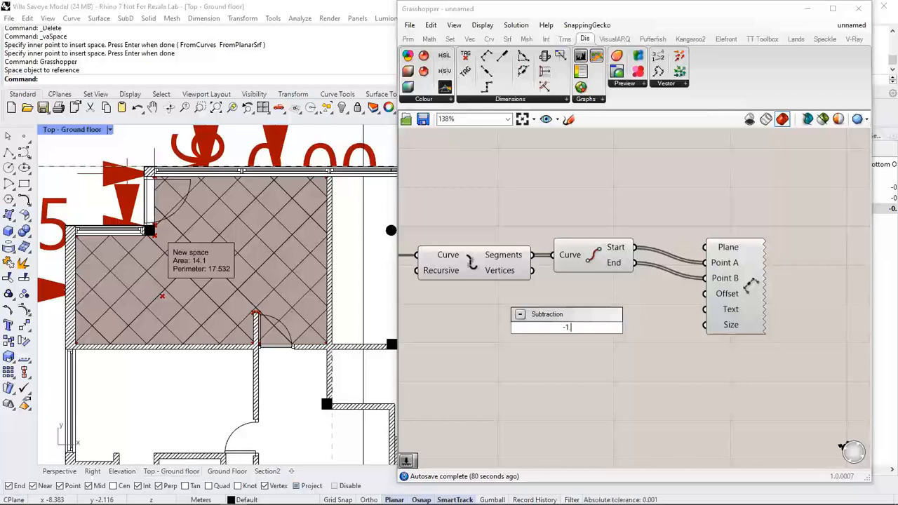
type(".0.")
type(".1")
key("Return")
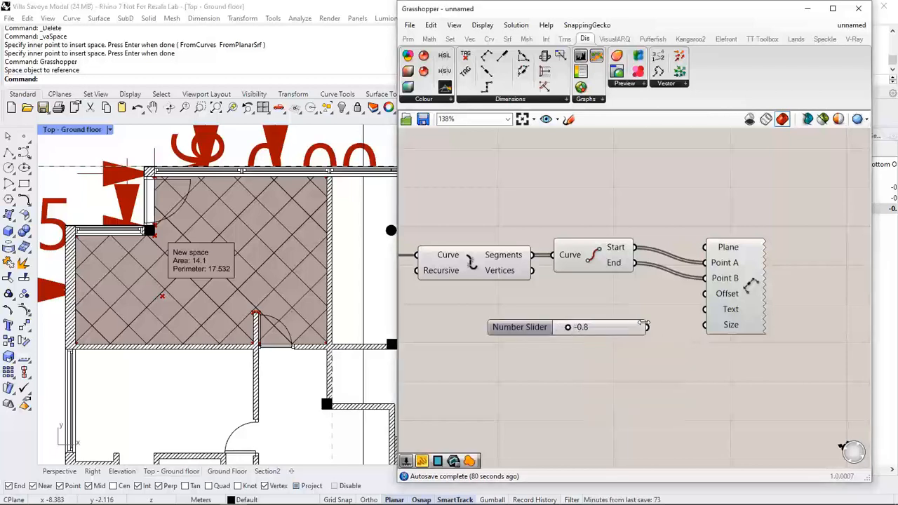
left_click_drag(642, 324, 703, 300)
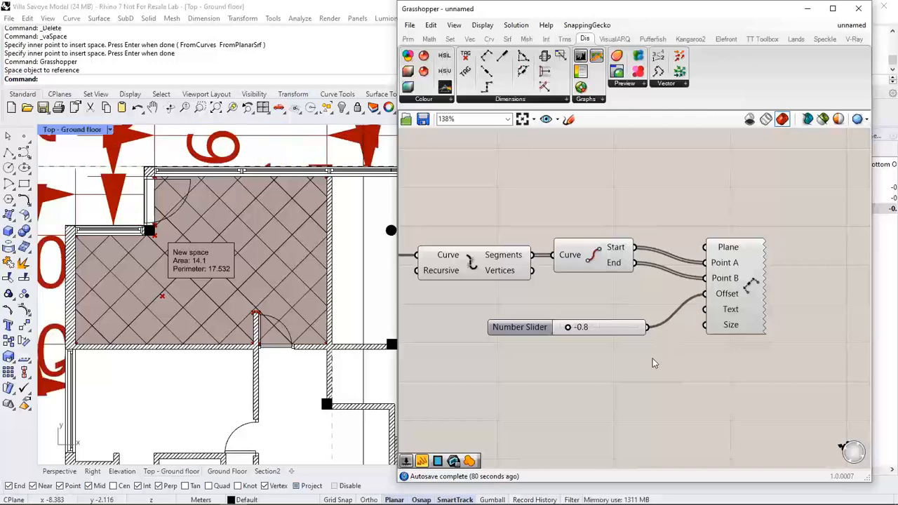
left_click_drag(568, 327, 607, 330)
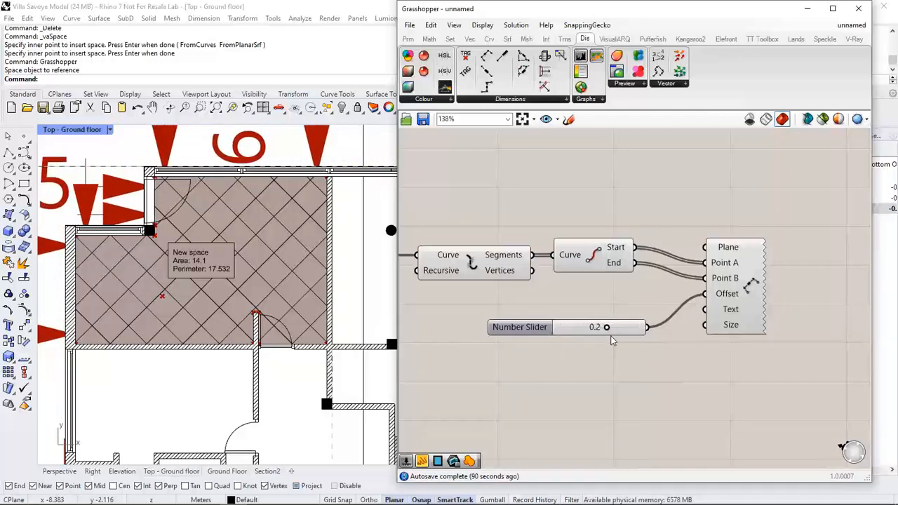
Duplicate the offset slider, connect the copy to the dimension's Size input and set it to 0.4
scroll(610, 341, "down", 2)
scroll(225, 284, "down", 3)
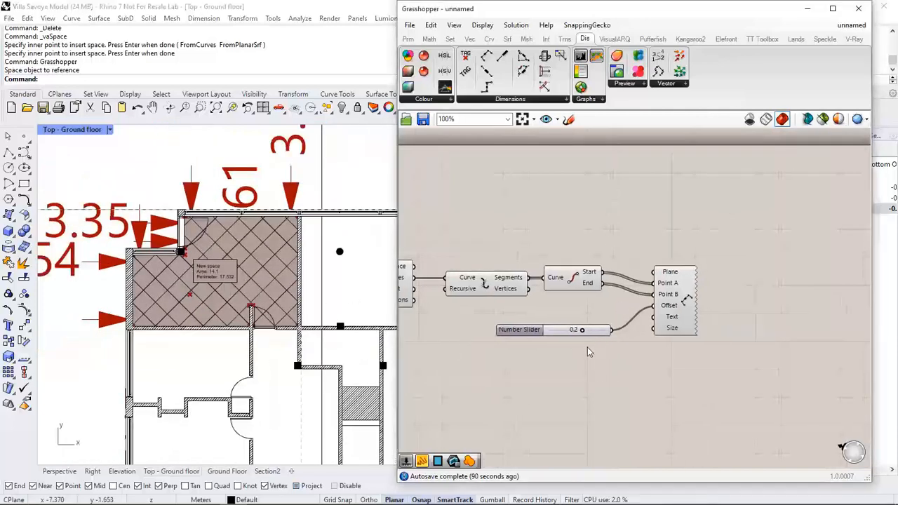
left_click(571, 331)
key("ctrl+c")
key("ctrl+v")
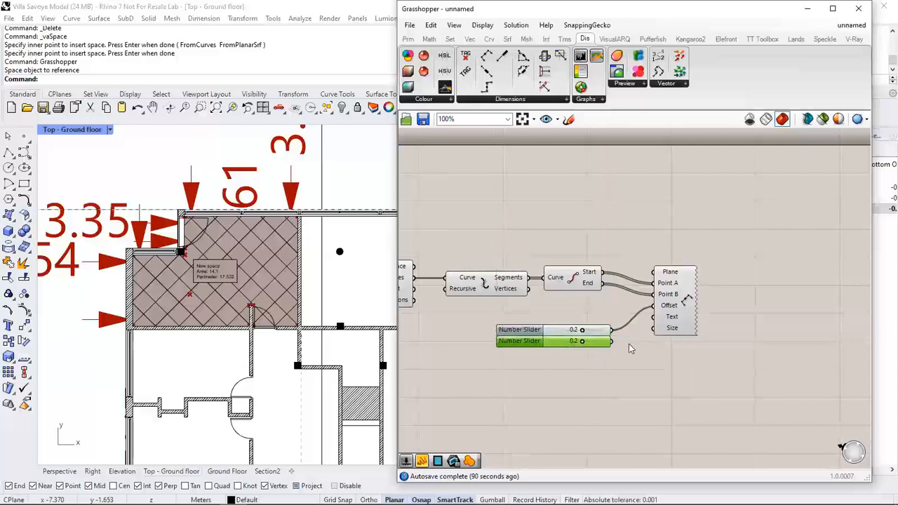
left_click_drag(611, 342, 654, 327)
scroll(574, 344, "up", 1)
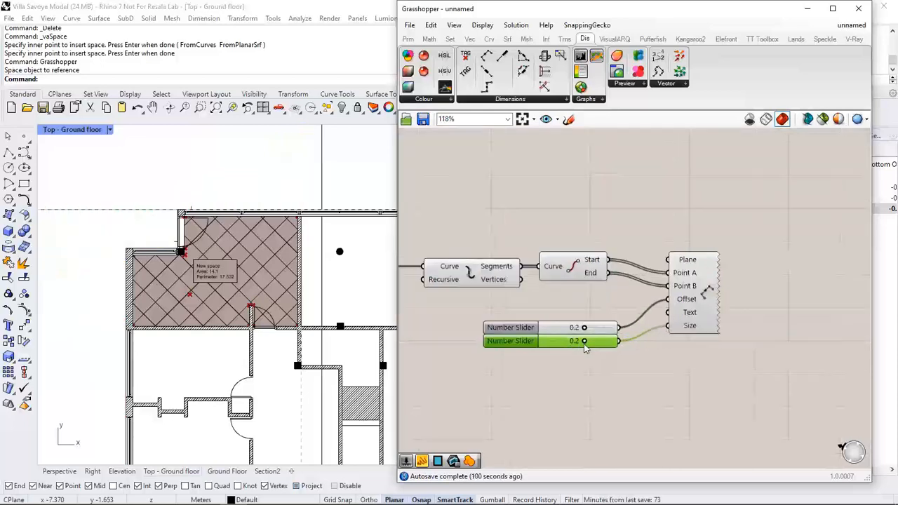
left_click_drag(586, 345, 593, 344)
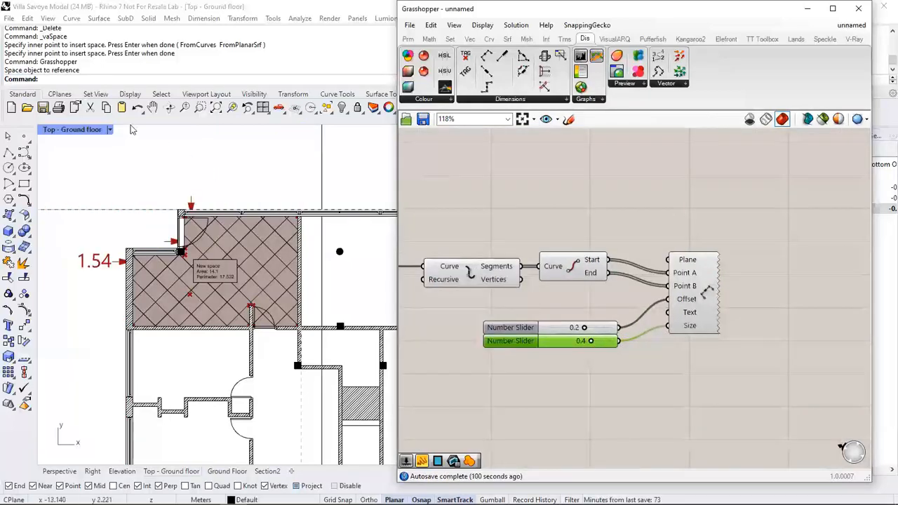
Switch the Top viewport's display mode to Wireframe and set the dimension Size slider to 0.1
left_click(110, 135)
left_click(167, 59)
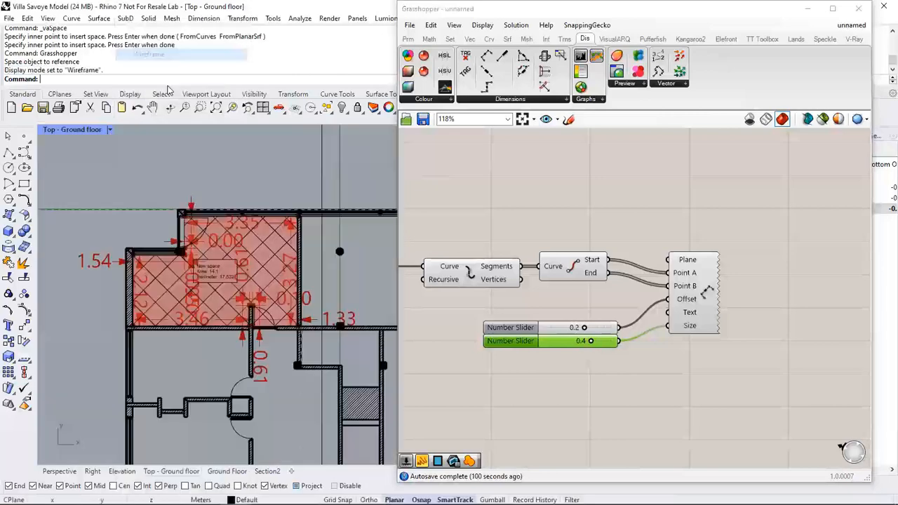
scroll(192, 244, "up", 2)
left_click_drag(591, 342, 579, 342)
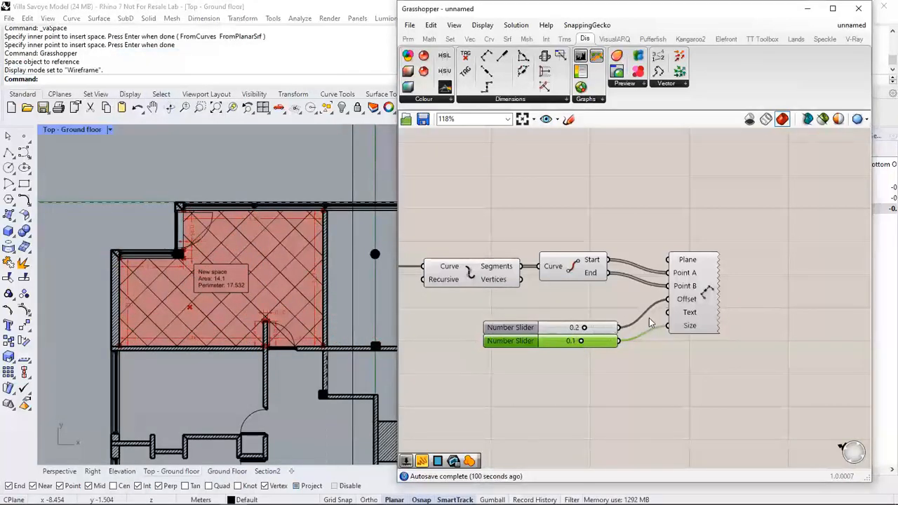
right_click_drag(649, 323, 616, 329)
left_click(667, 369)
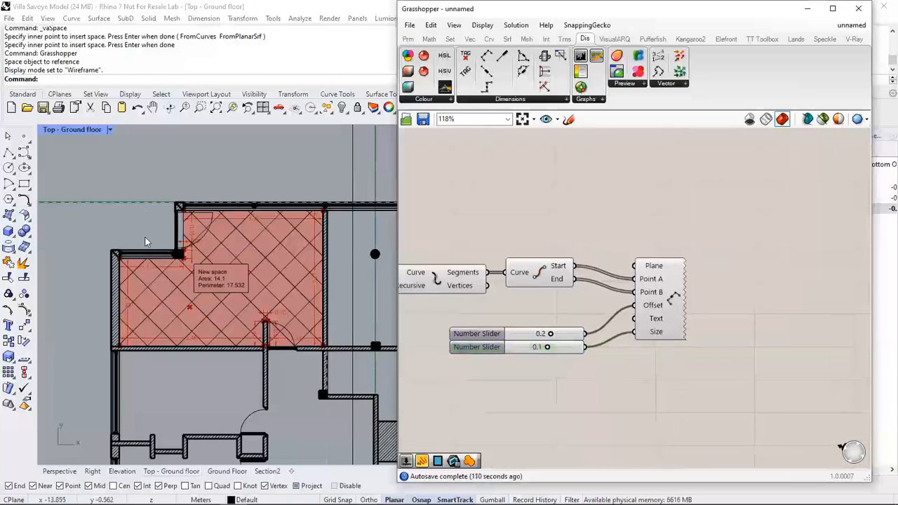
Bake the space's aligned dimensions into the ground floor plan and close the Grasshopper window to inspect them
left_click(672, 298)
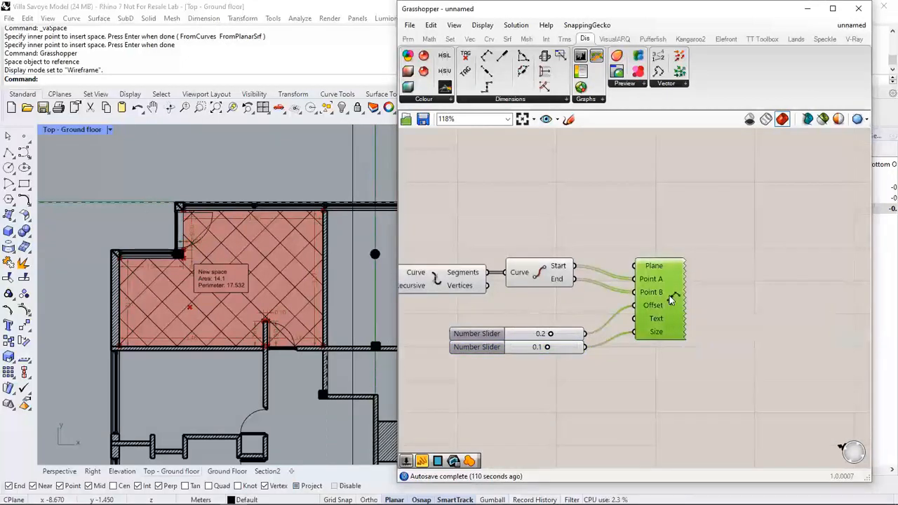
middle_click(670, 295)
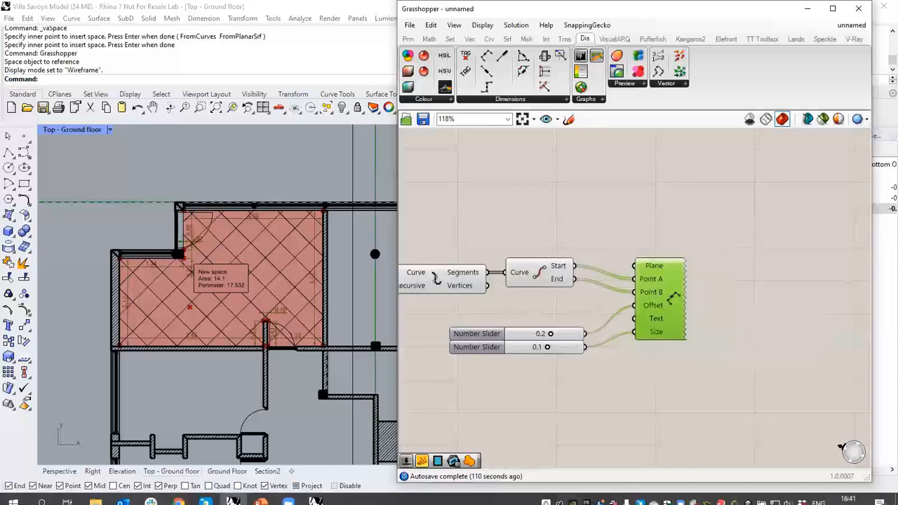
left_click(858, 8)
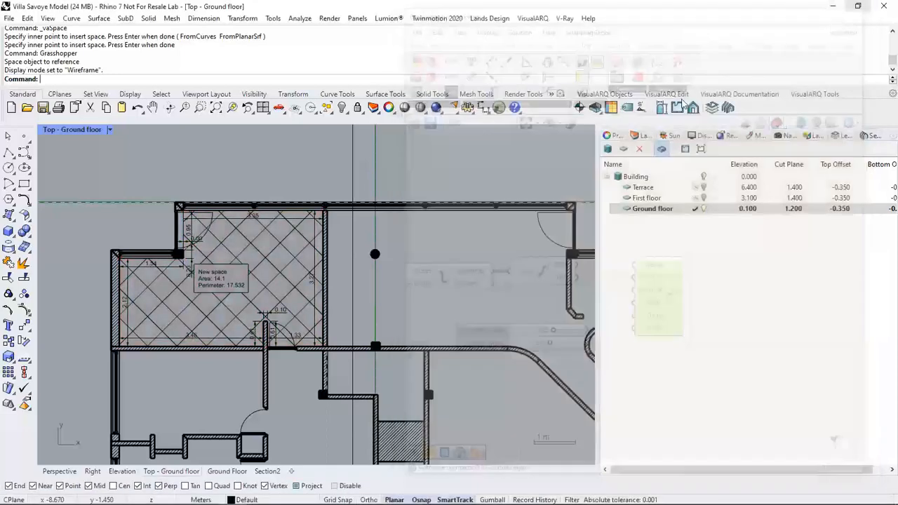
scroll(216, 261, "up", 3)
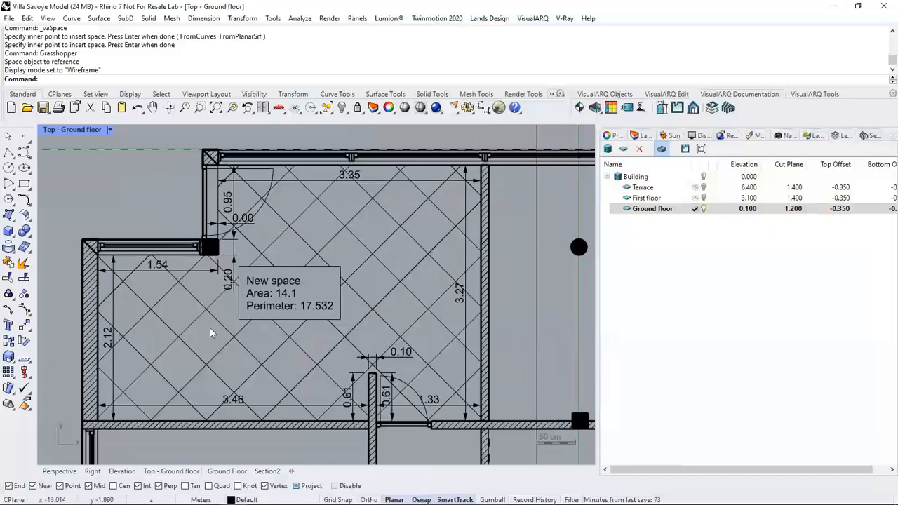
scroll(209, 327, "down", 2)
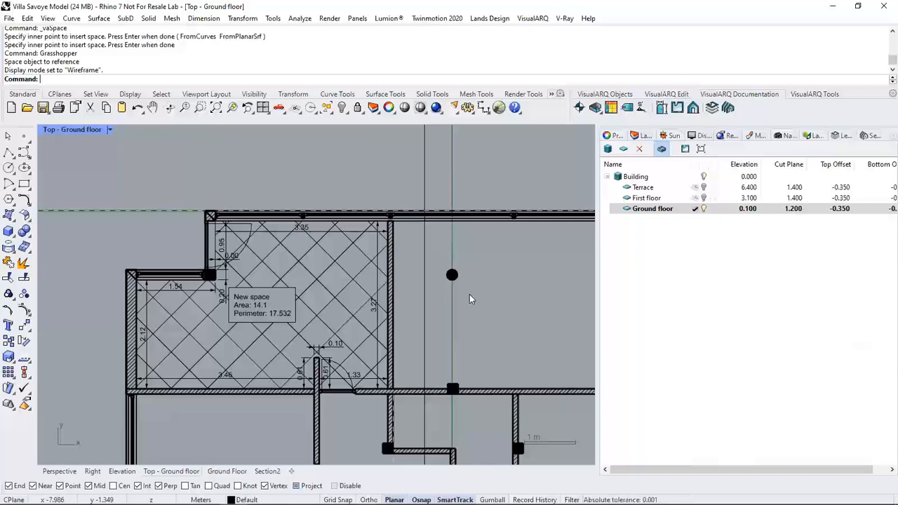
Switch to the PowerPoint presentation to show the Q & A slide
mouse_move(386, 504)
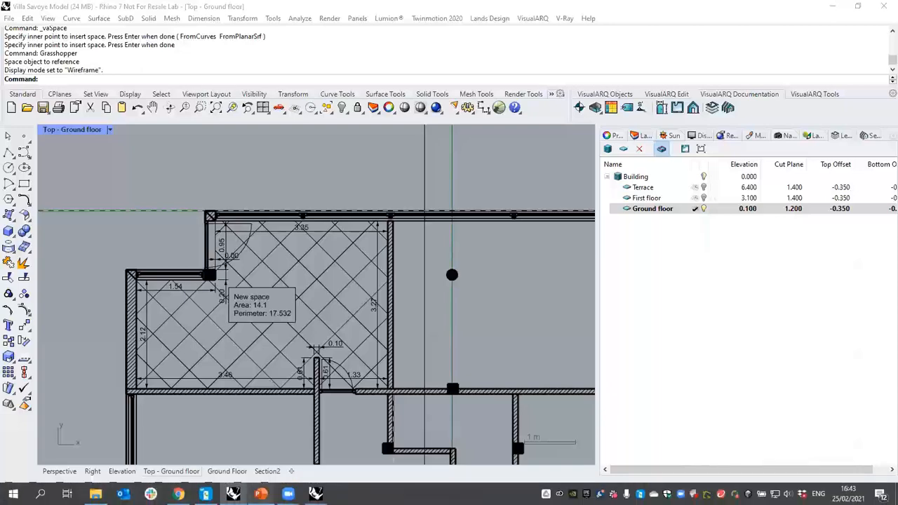
left_click(260, 494)
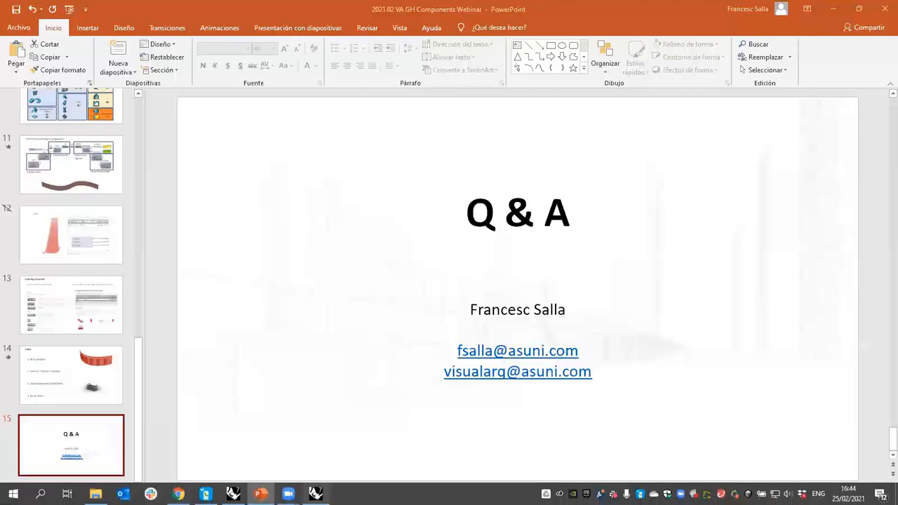
Switch to the Rhino model of the parametric building and add a VisualARQ Space component below Update Property on the Grasshopper canvas
left_click(315, 494)
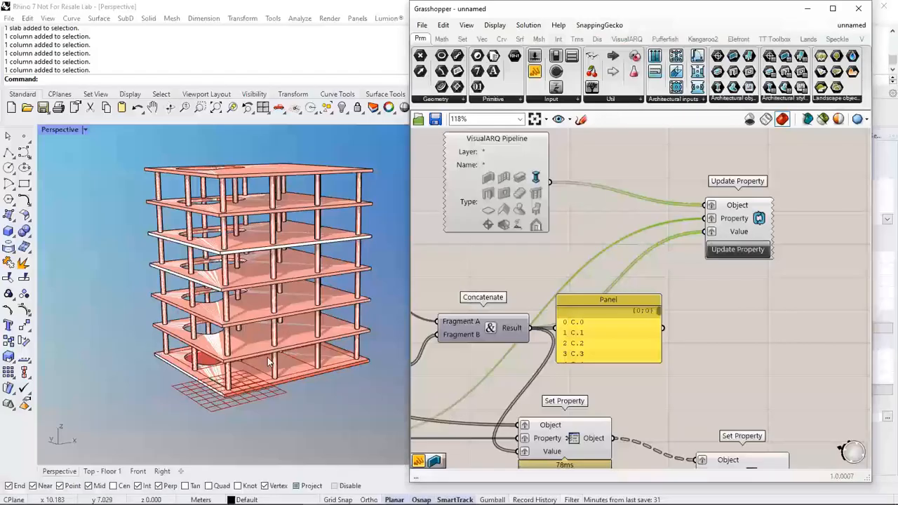
scroll(268, 357, "down", 5)
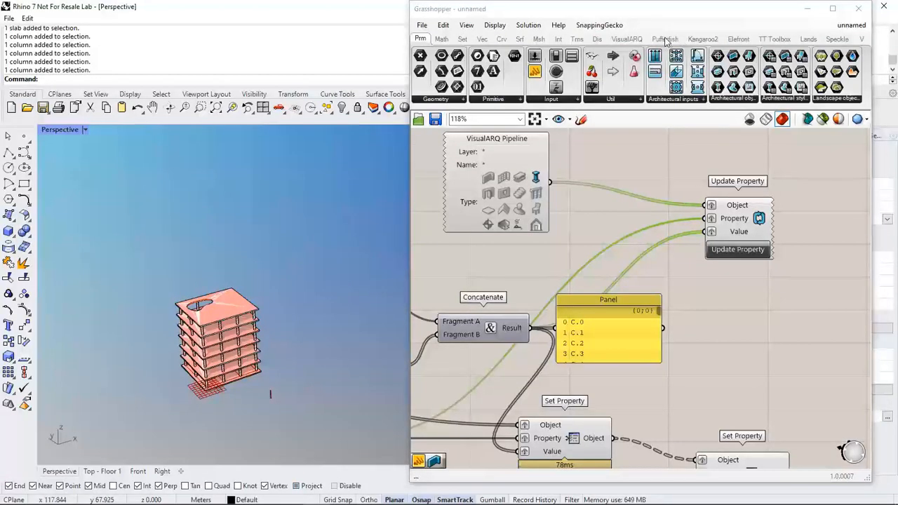
left_click(627, 39)
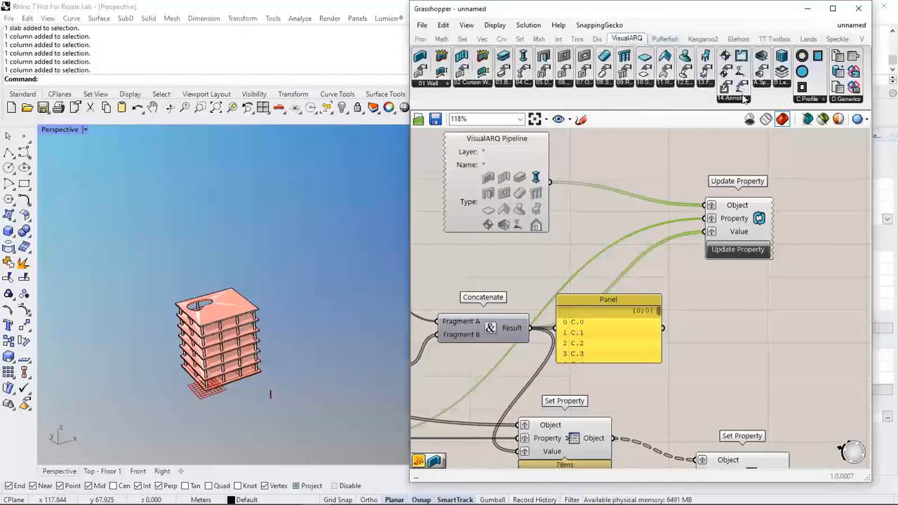
left_click(793, 342)
right_click_drag(775, 351, 613, 337)
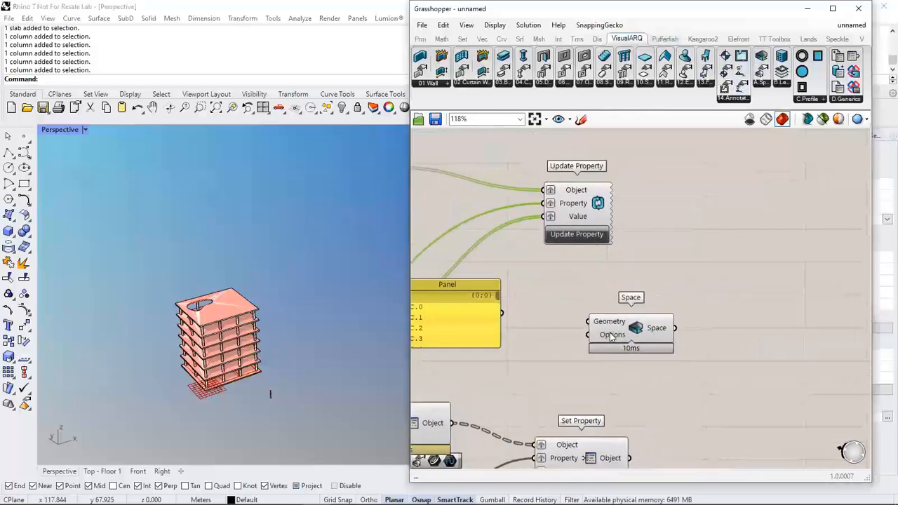
scroll(605, 333, "up", 2)
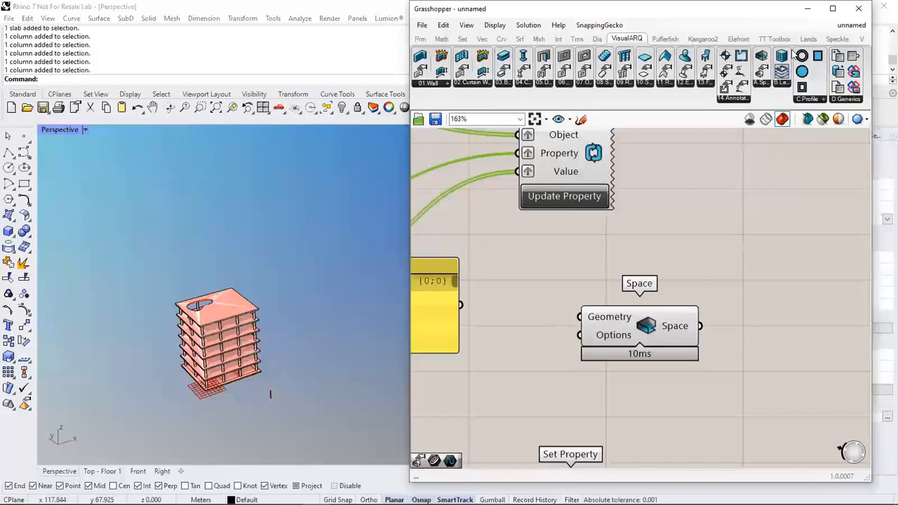
left_click(851, 25)
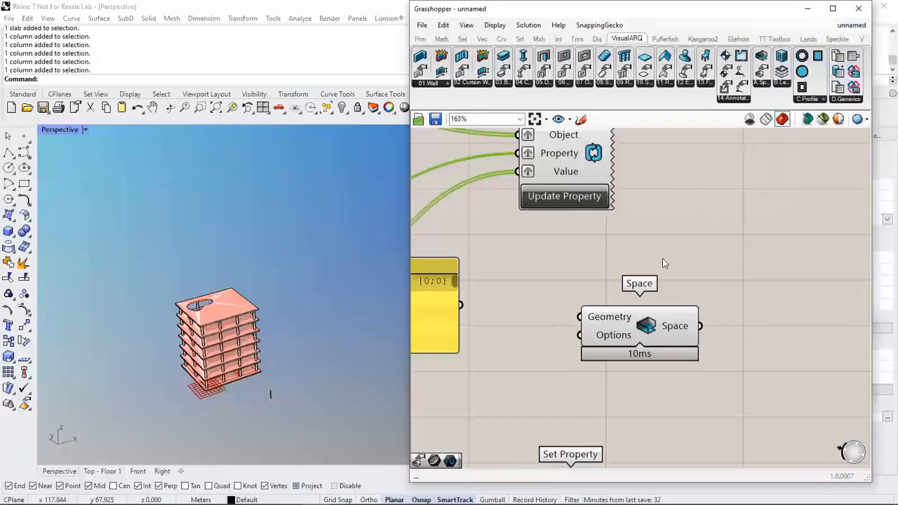
right_click_drag(663, 258, 631, 265)
left_click(395, 391)
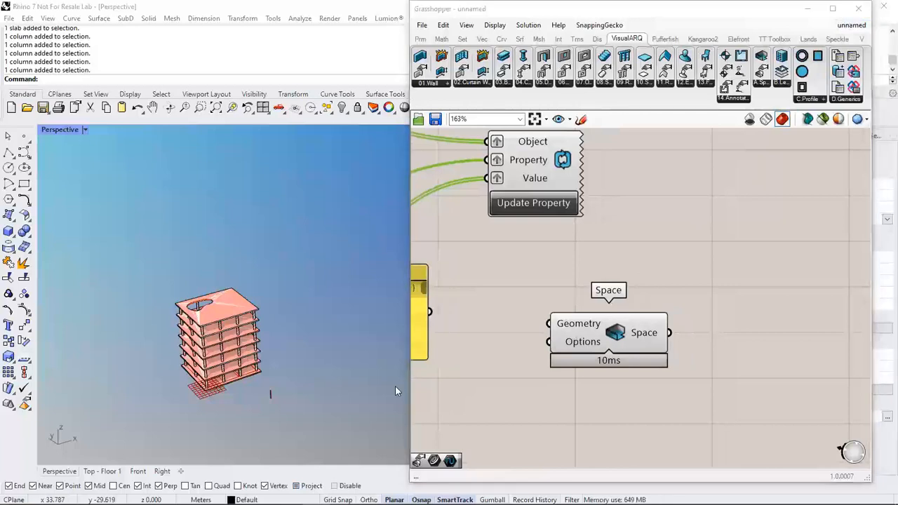